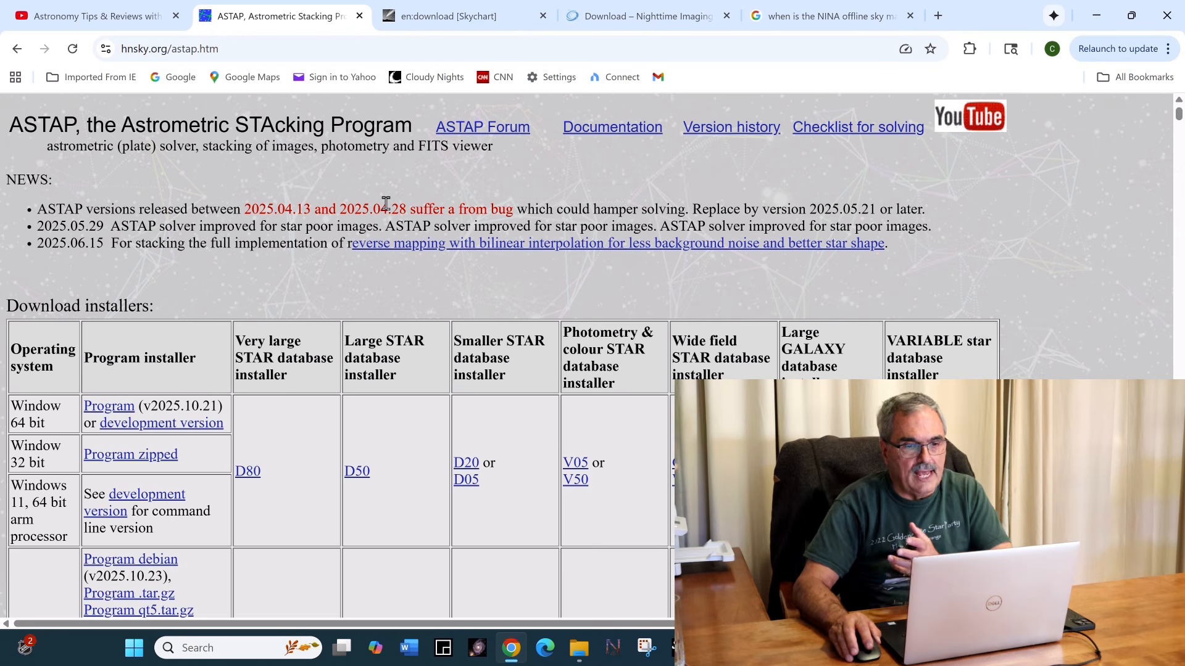
Review the ASTAP program and star database installers, and the notes on which star database to install
scroll(386, 203, "down", 1)
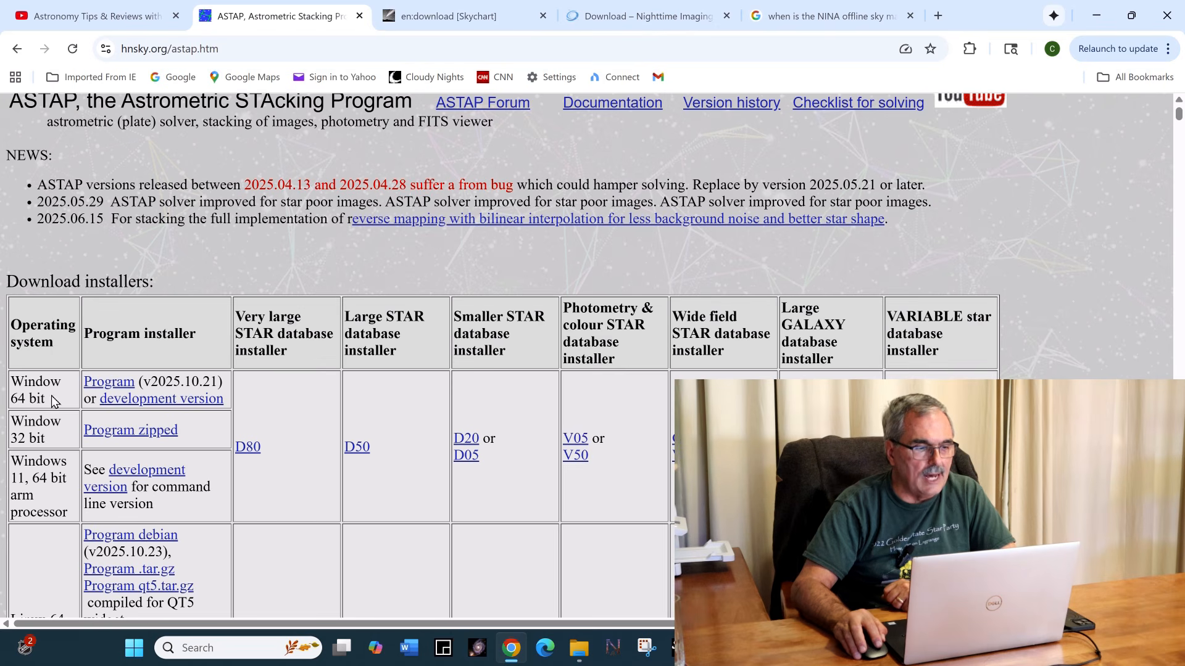
scroll(68, 401, "down", 1)
scroll(67, 401, "down", 3)
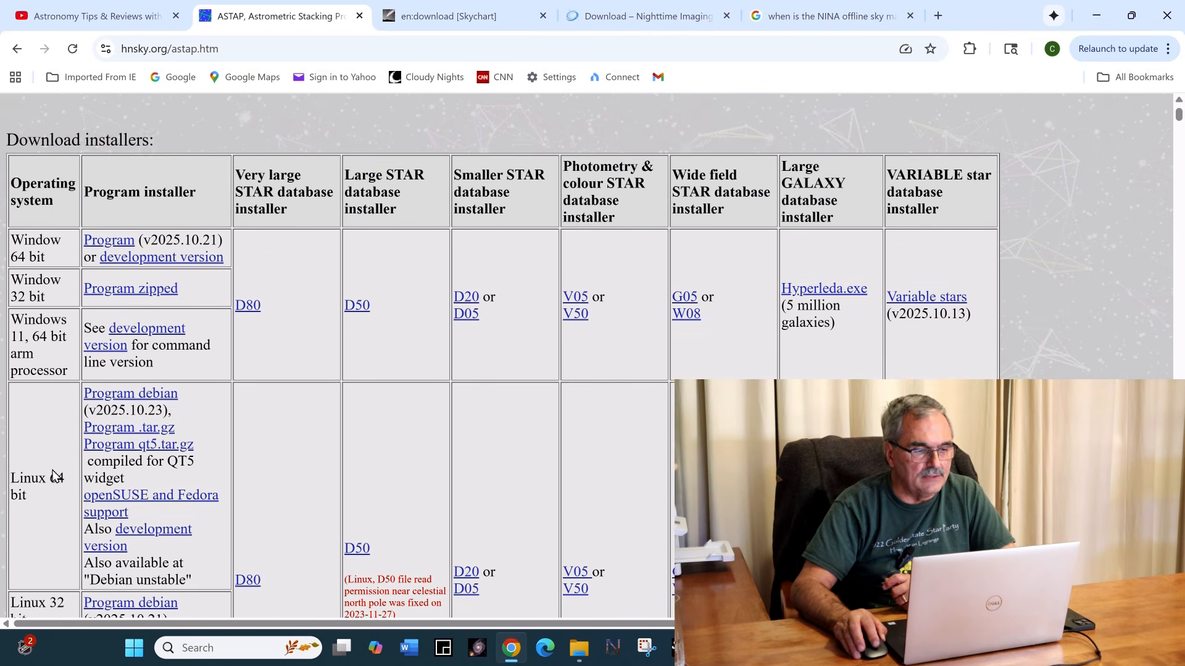
scroll(327, 413, "up", 3)
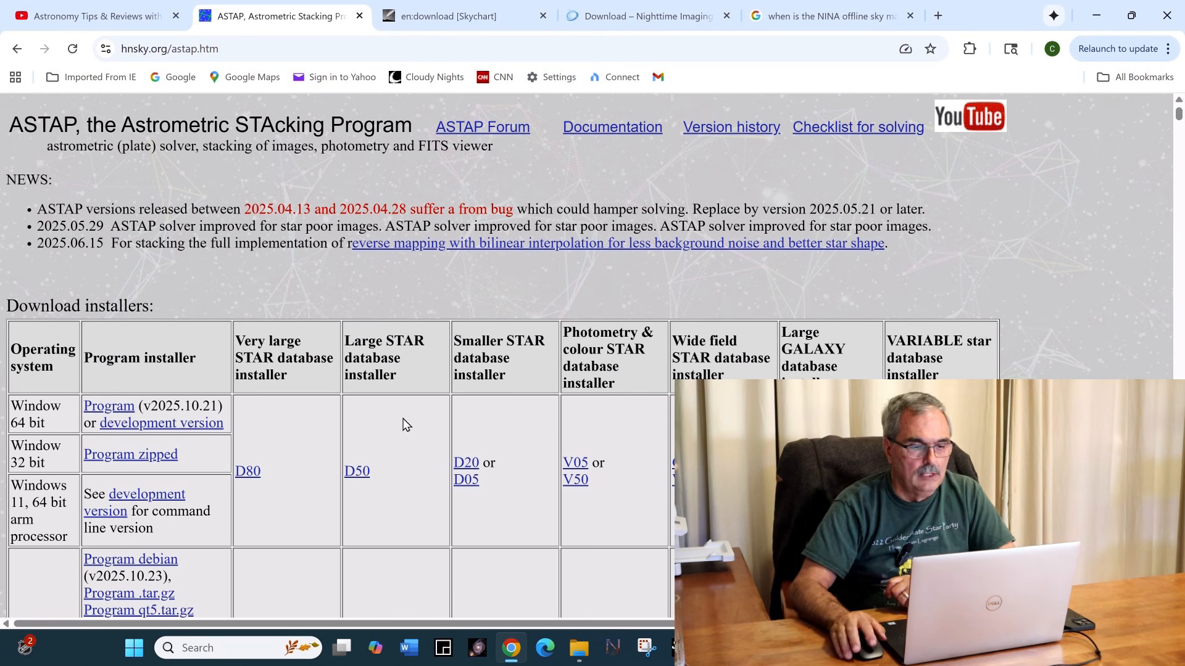
scroll(404, 425, "down", 2)
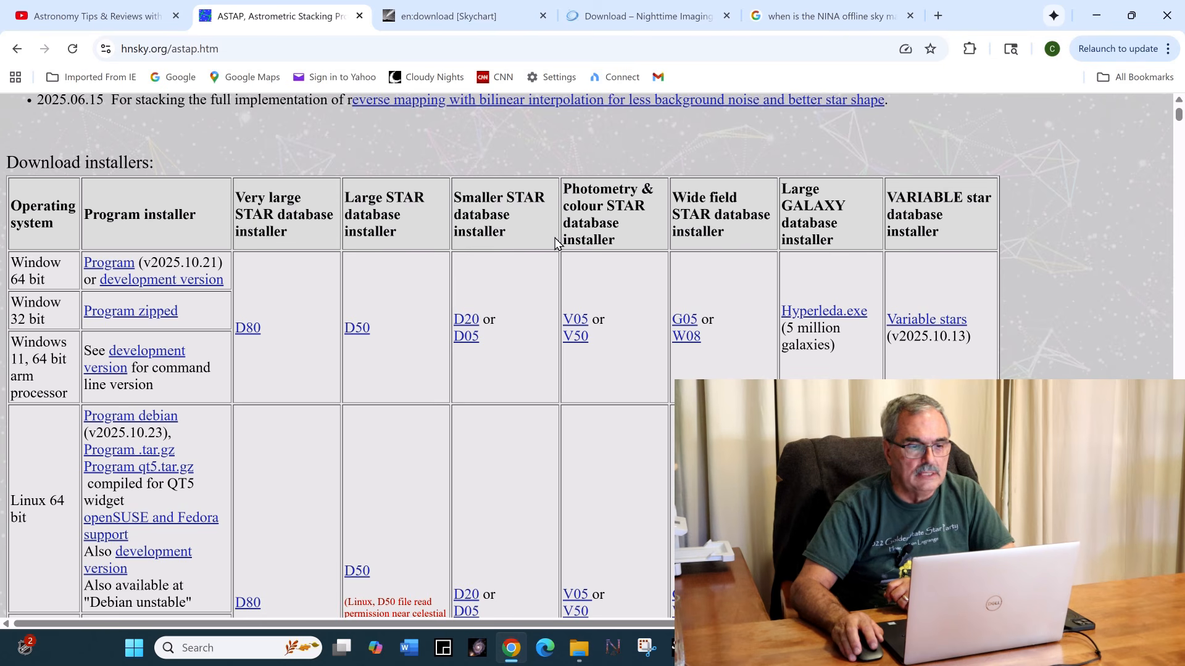
scroll(386, 352, "down", 4)
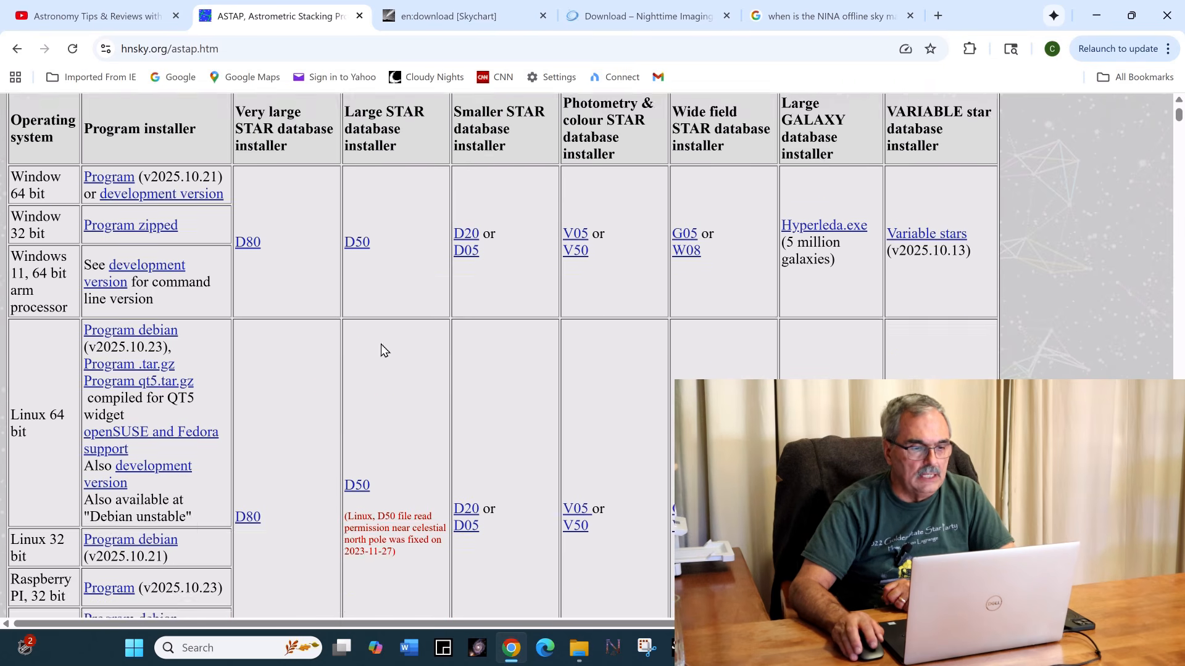
scroll(382, 349, "down", 8)
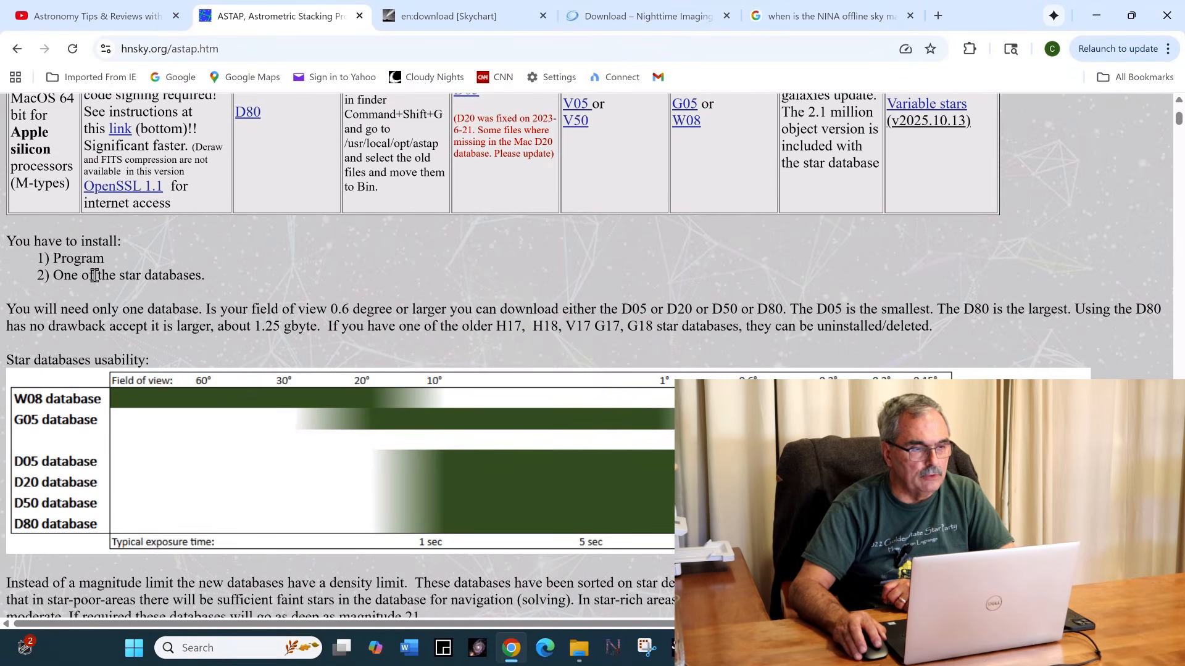
scroll(216, 298, "down", 1)
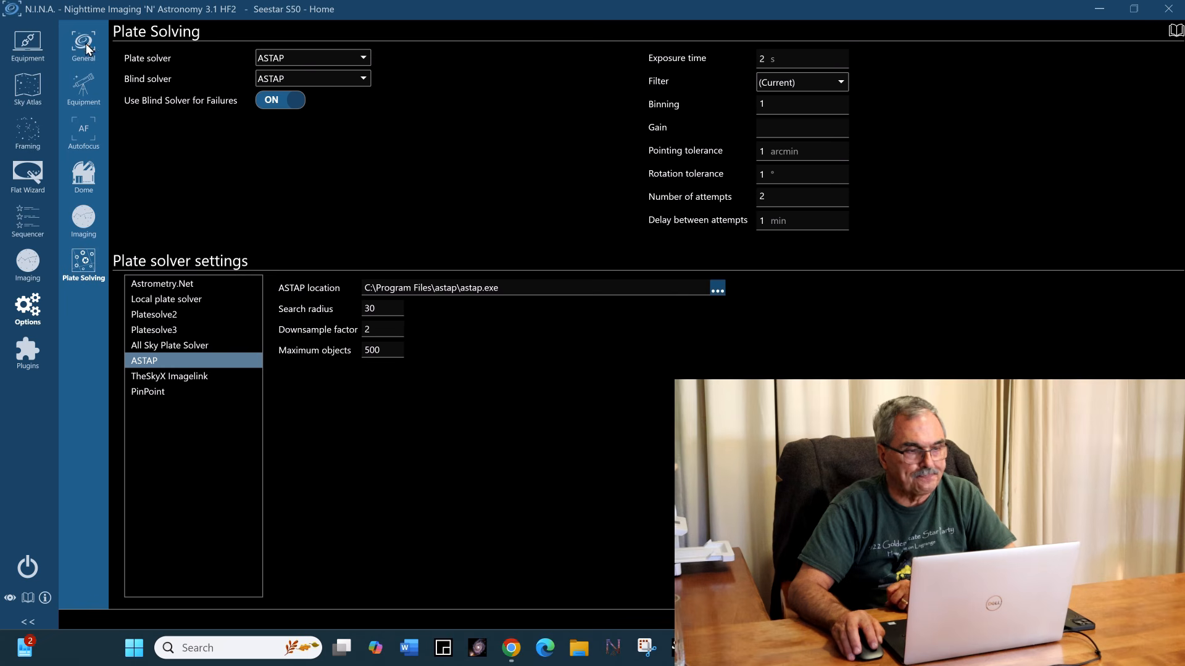
Choose ASTAP as both the plate solver and blind solver, and set the plate solving filter to (Current)
left_click(365, 57)
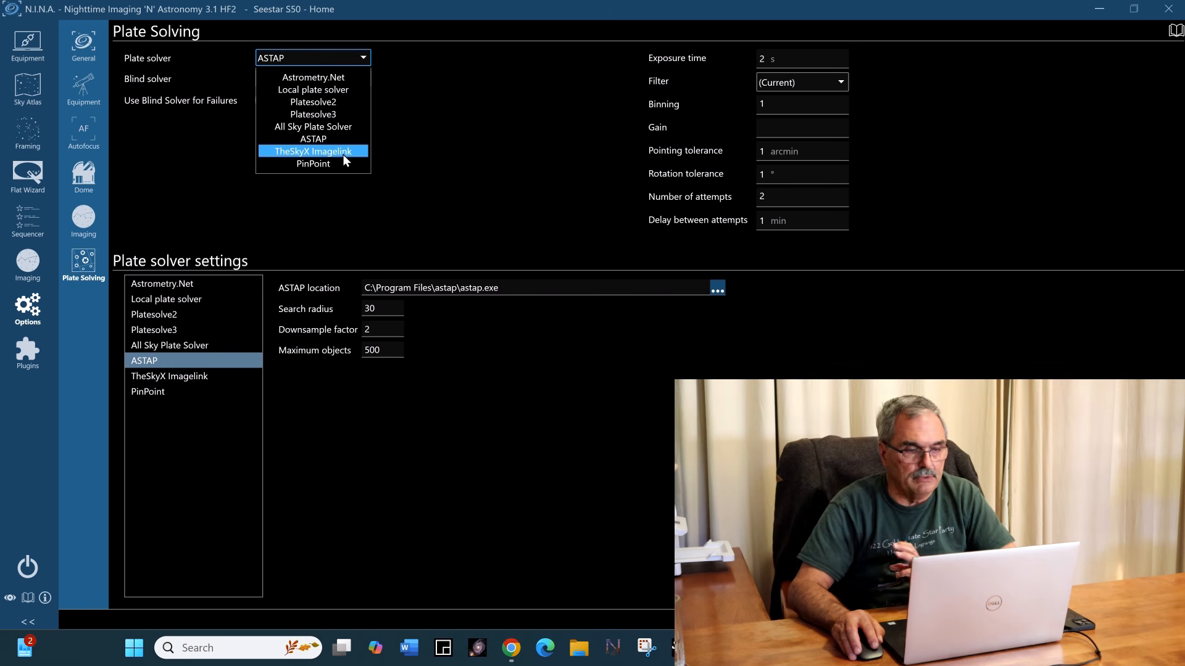
left_click(313, 139)
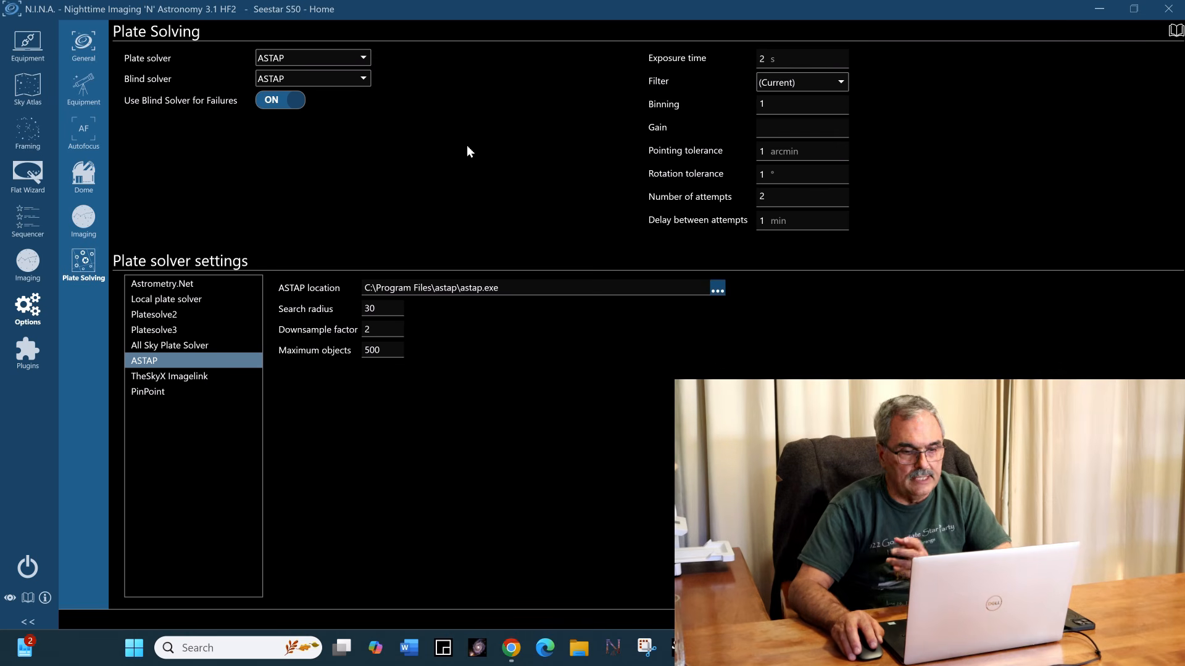
left_click(362, 78)
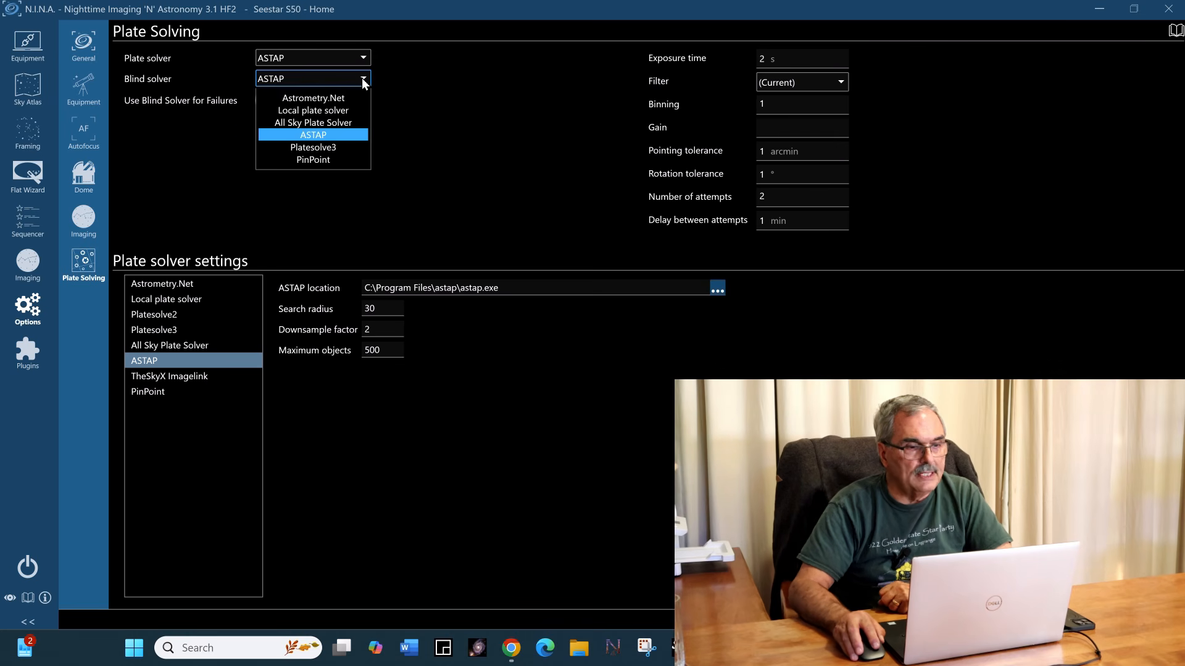
left_click(349, 135)
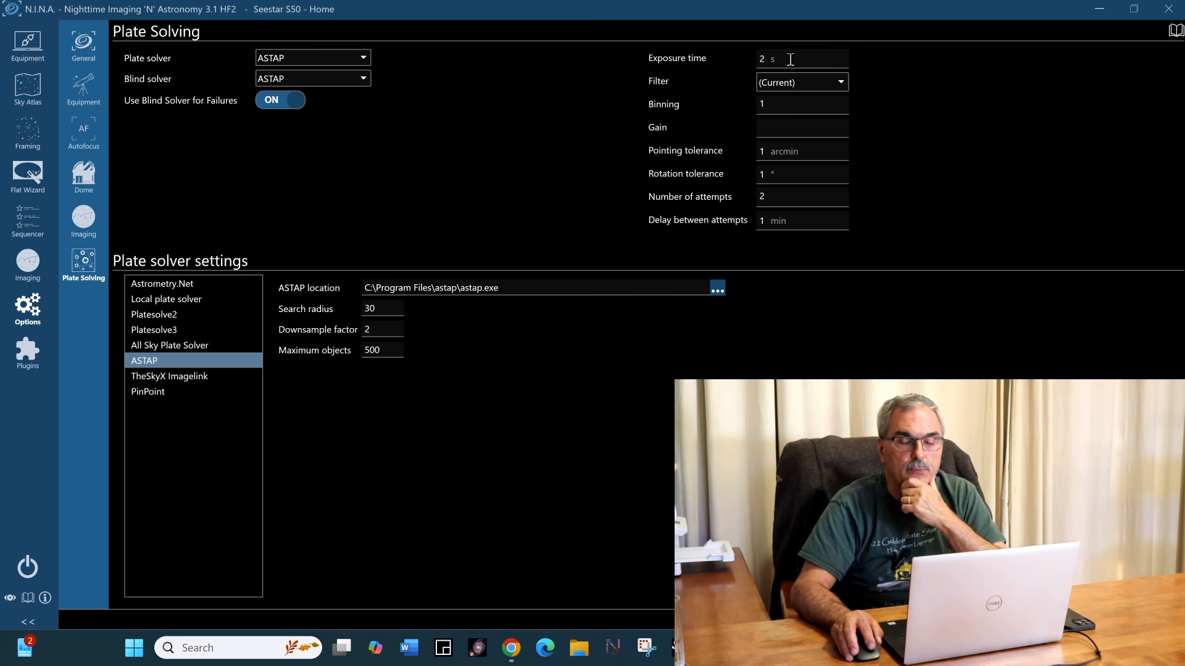
left_click(843, 80)
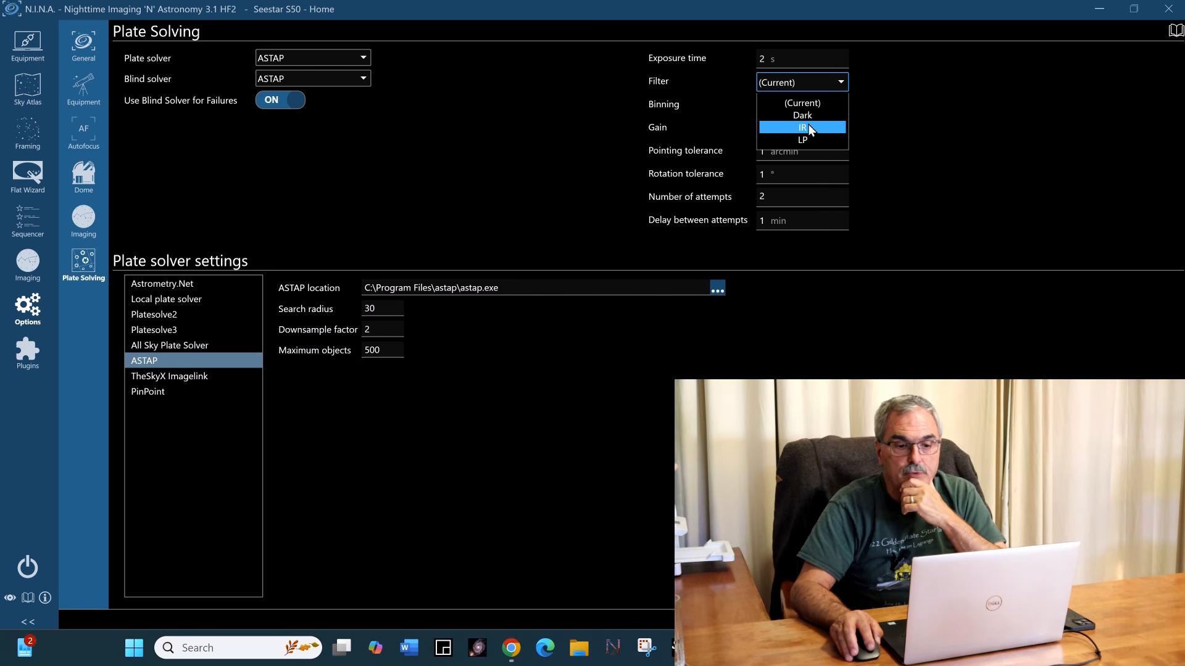
left_click(805, 105)
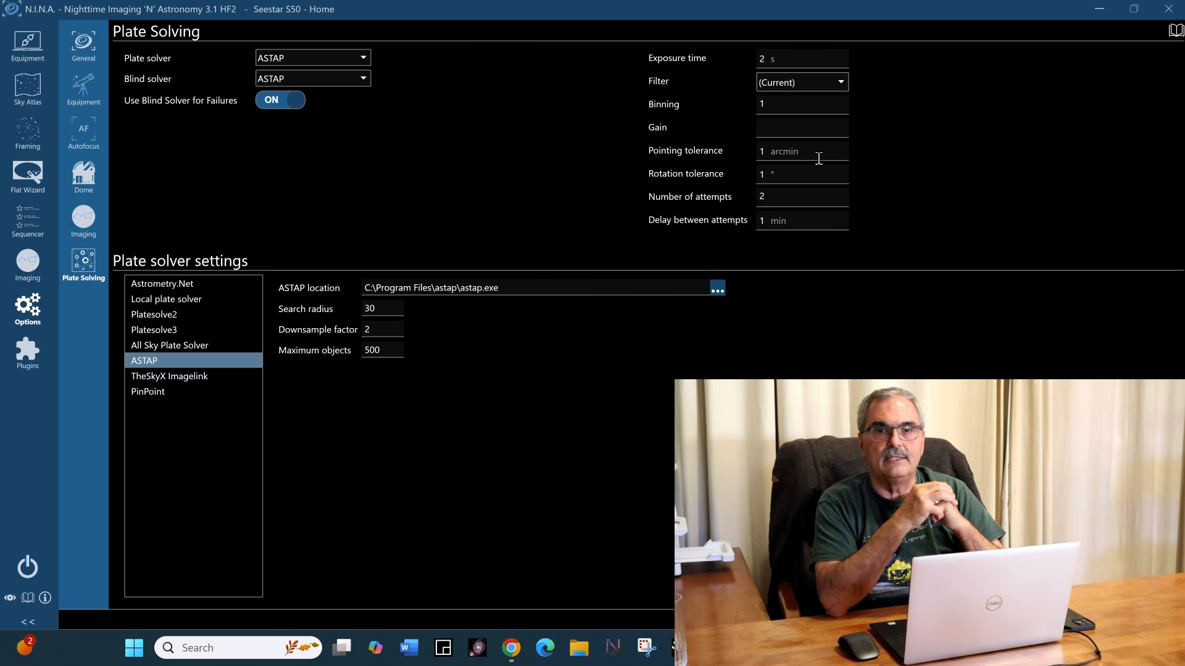
Check the imaging workspace and the connected camera's sensor and gain details, and return to the plate solving options
left_click(26, 265)
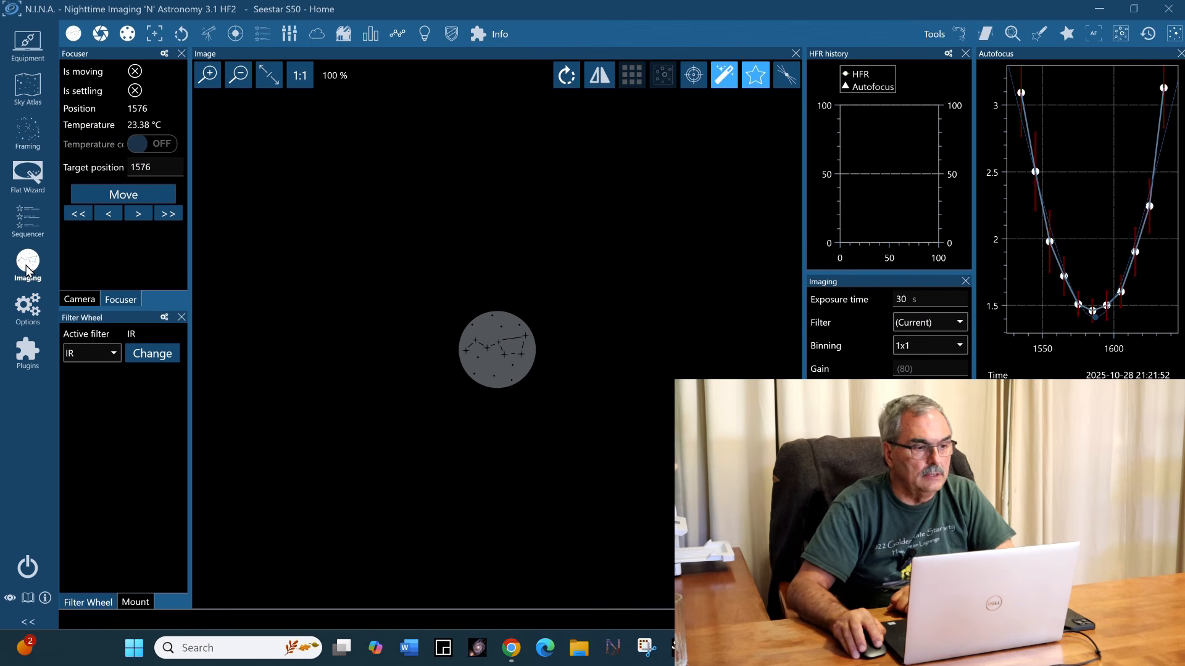
left_click(27, 52)
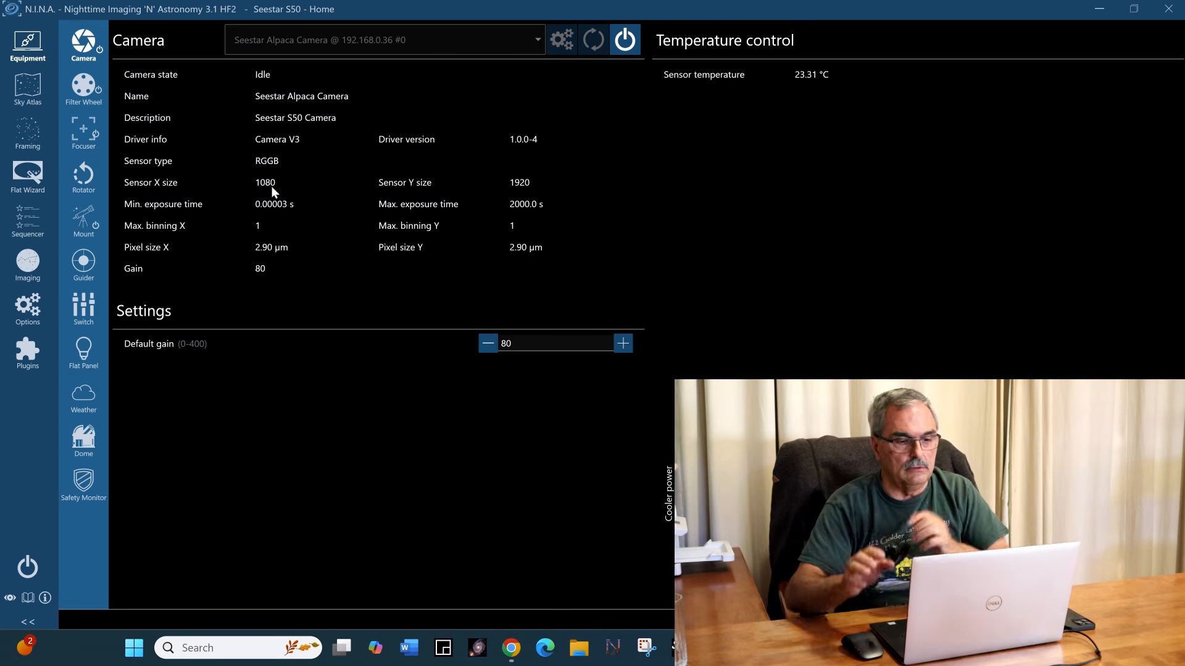
left_click(24, 305)
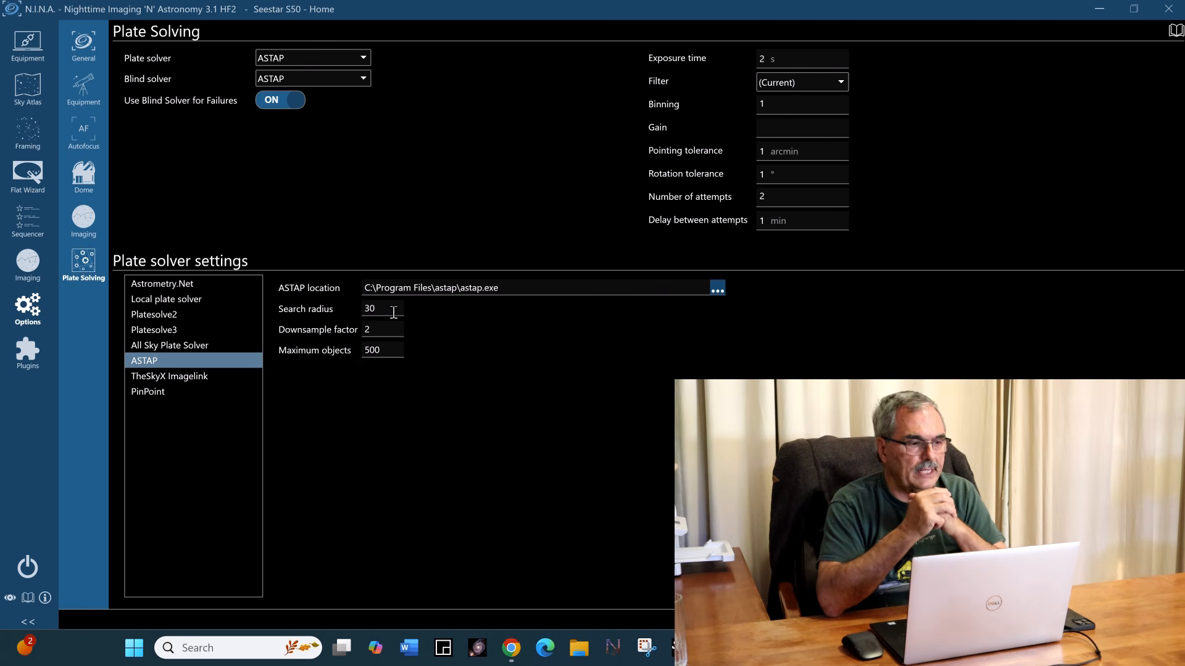
Search the Sky Atlas for the object m20
left_click(31, 88)
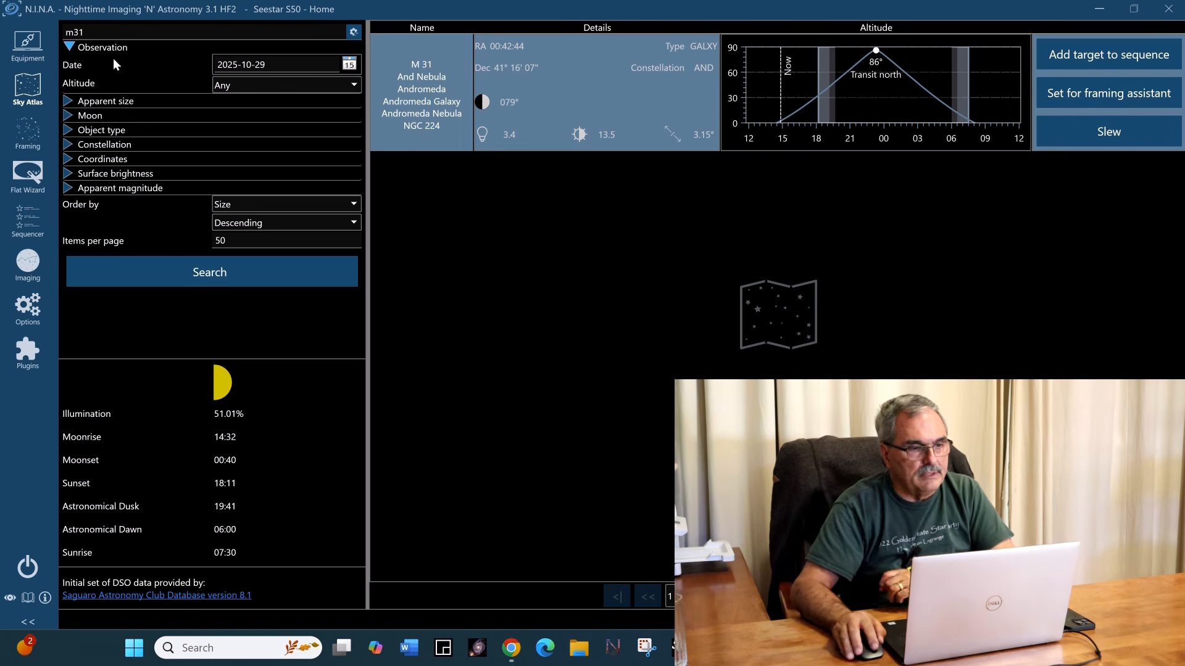
left_click(92, 32)
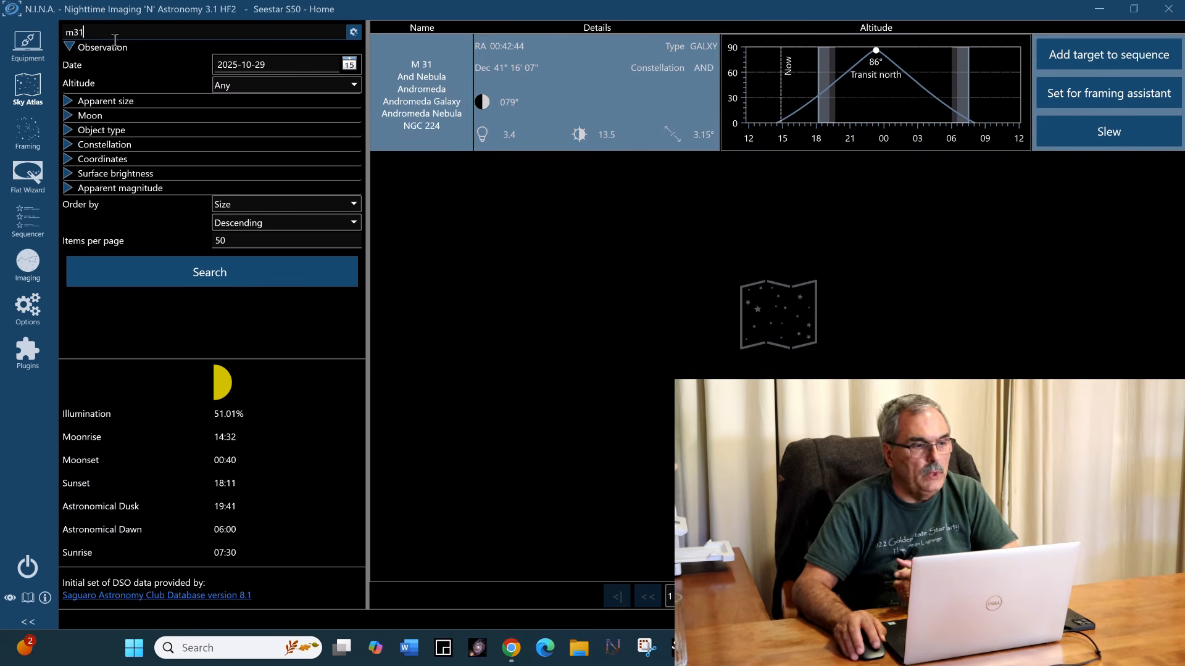
key("BackSpace")
key("BackSpace")
type("20")
key("Return")
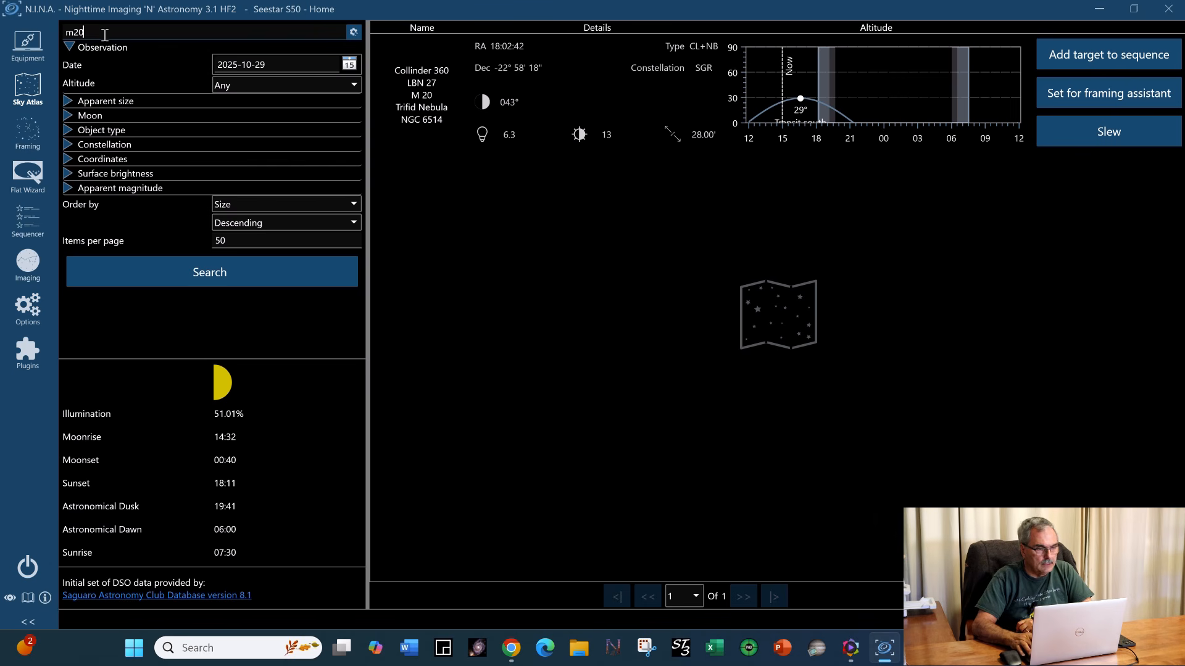
Clear the Sky Atlas object name and set the altitude filter to 30°
key("BackSpace")
key("BackSpace")
key("BackSpace")
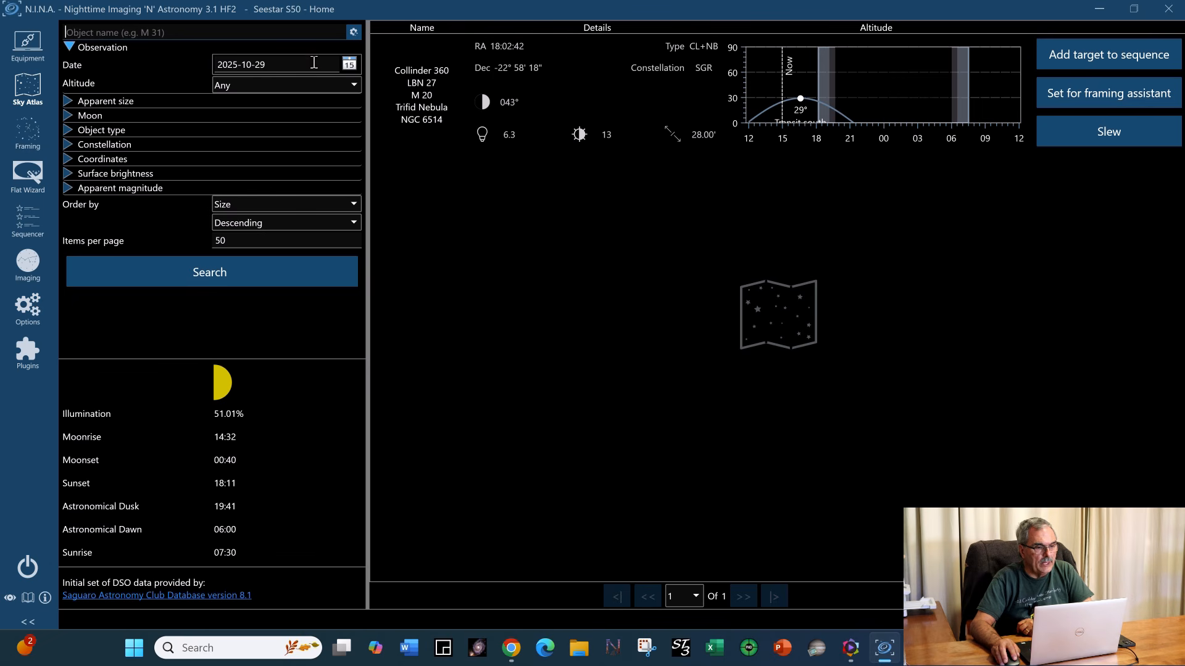
left_click(352, 64)
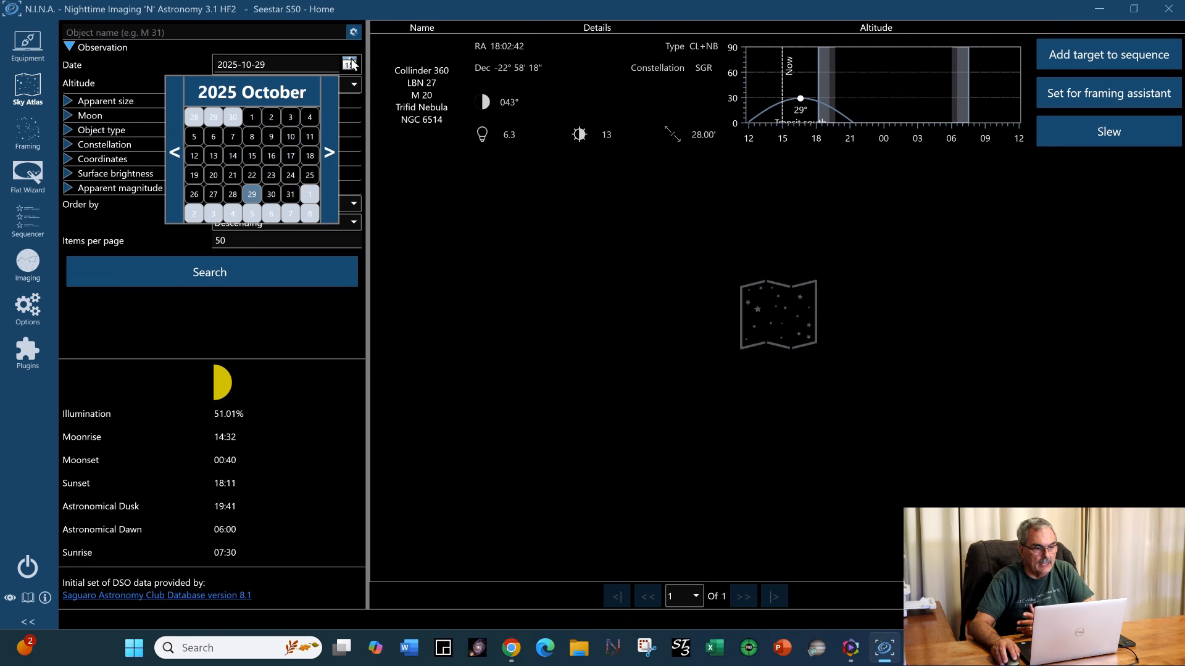
left_click(351, 64)
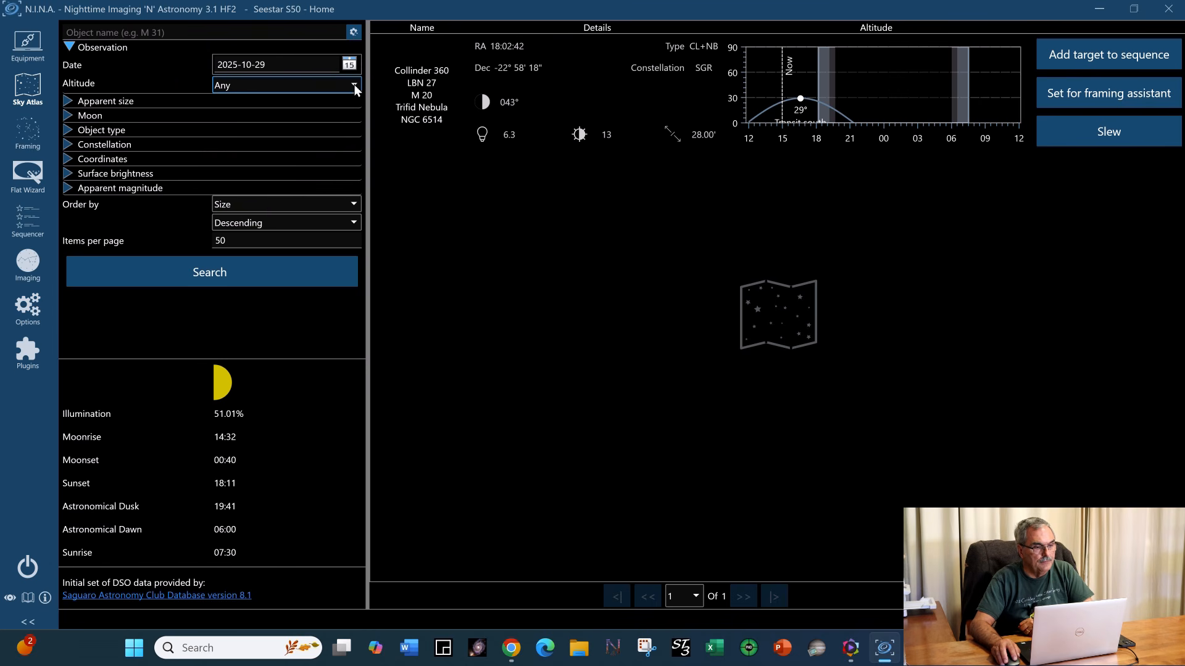
left_click(354, 84)
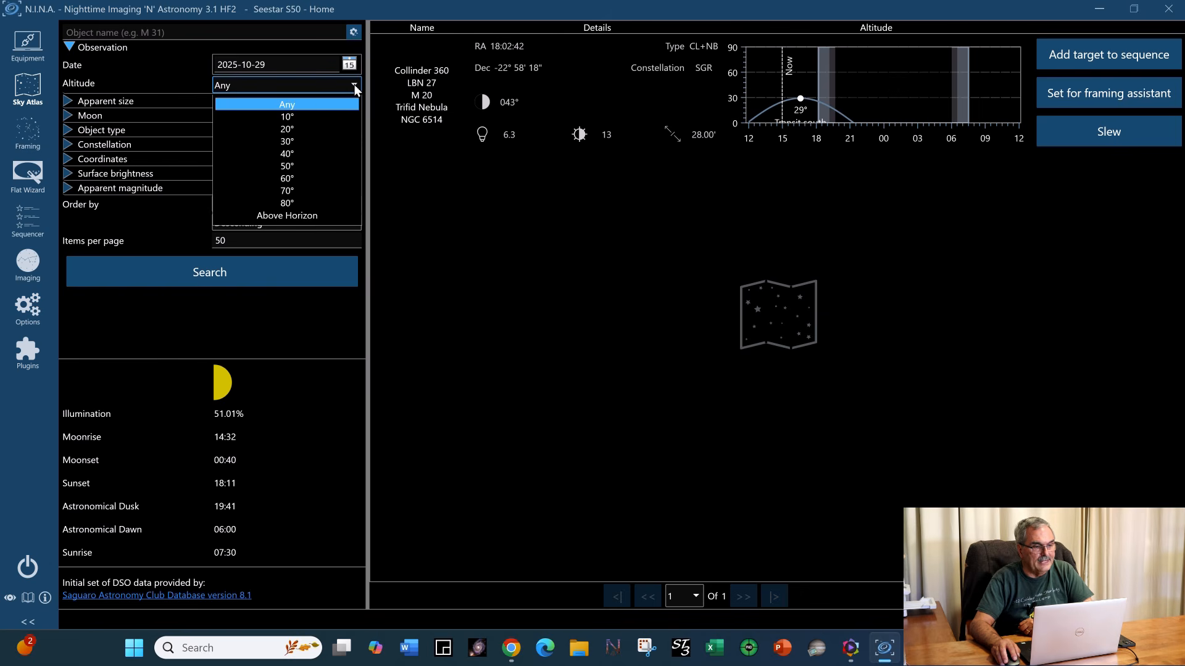
left_click(295, 141)
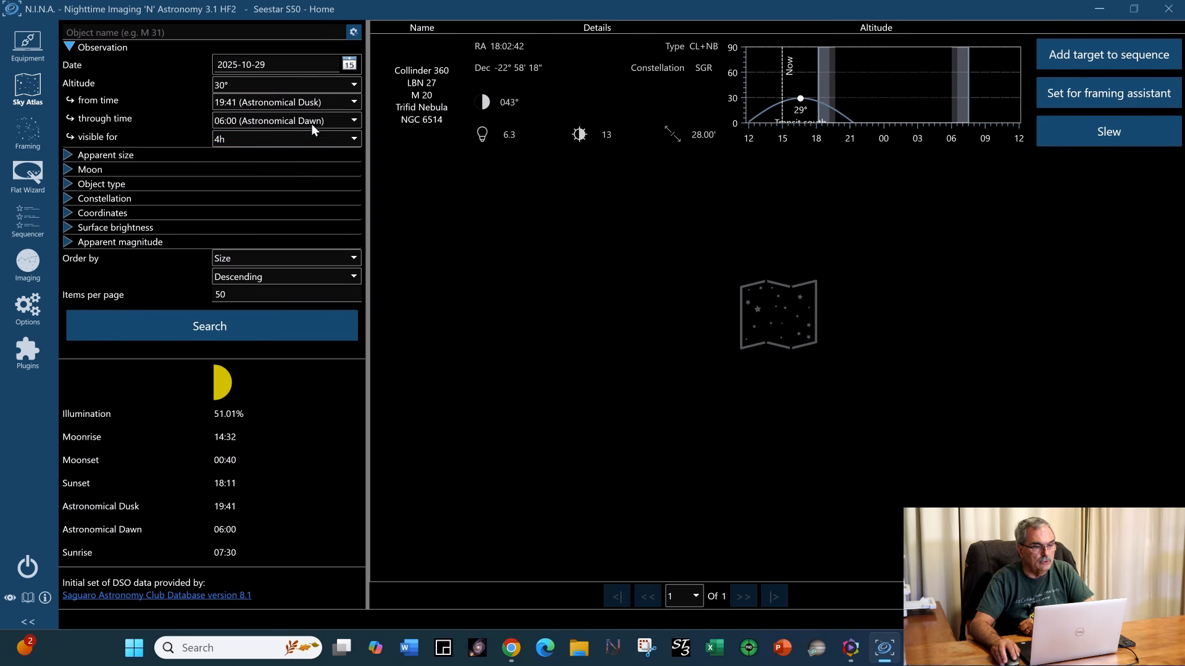
Set the altitude filter's start time to 19:41 (Astronomical Dusk) and its visibility duration to 4h
left_click(354, 103)
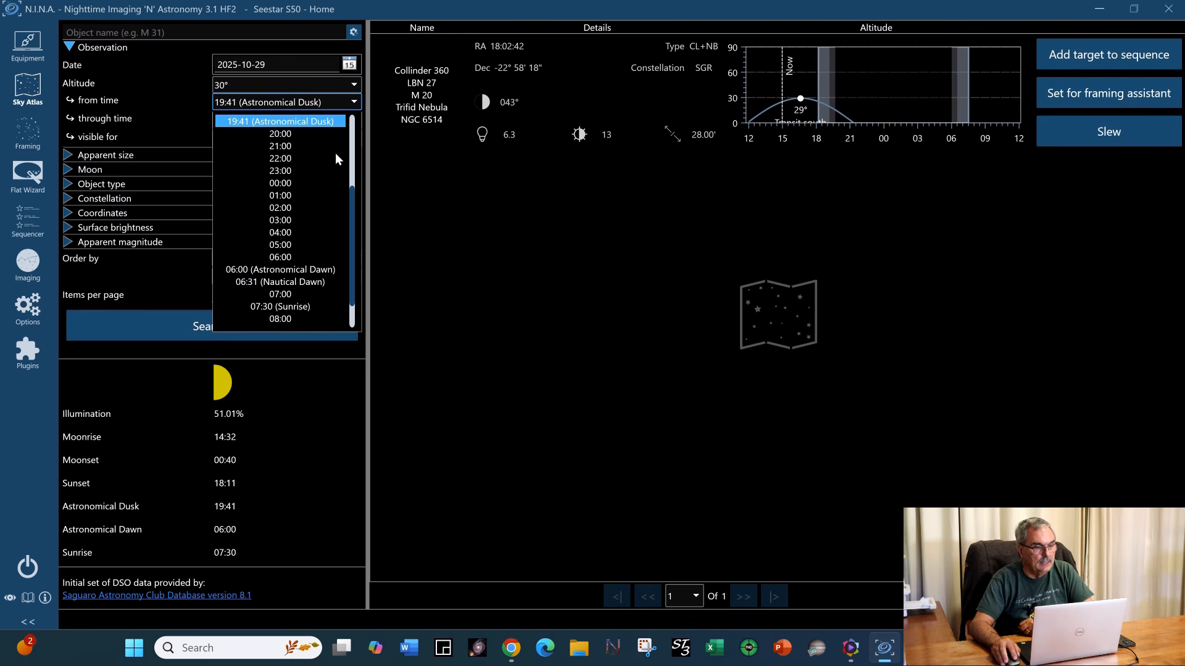
left_click(353, 117)
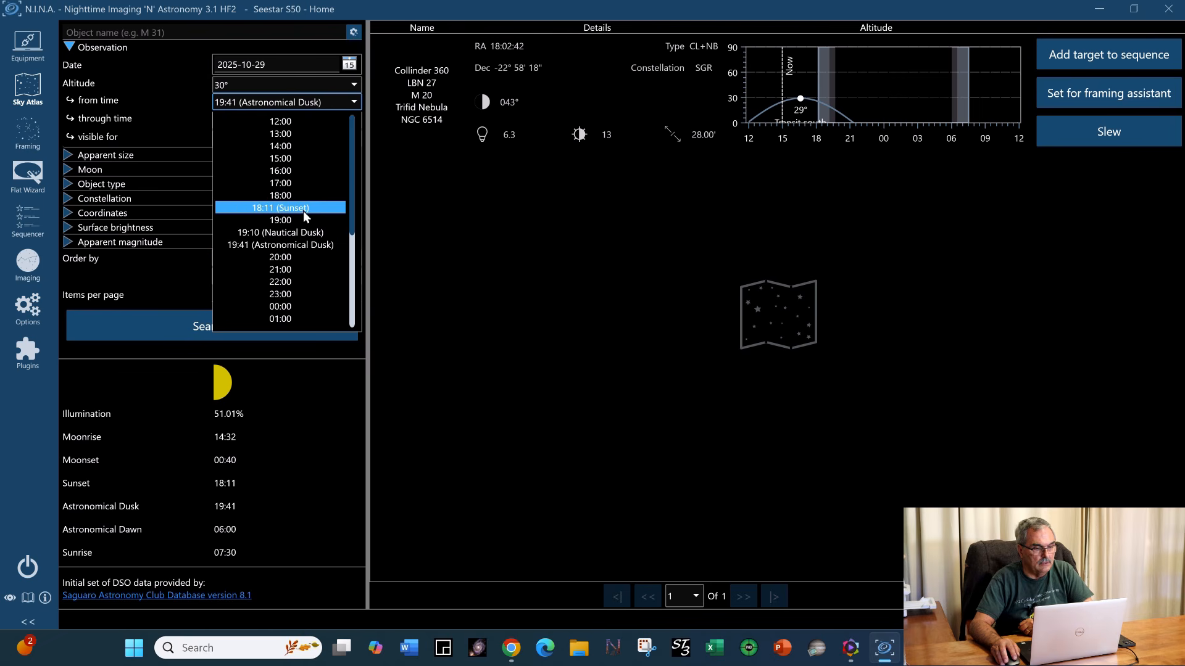
left_click(310, 244)
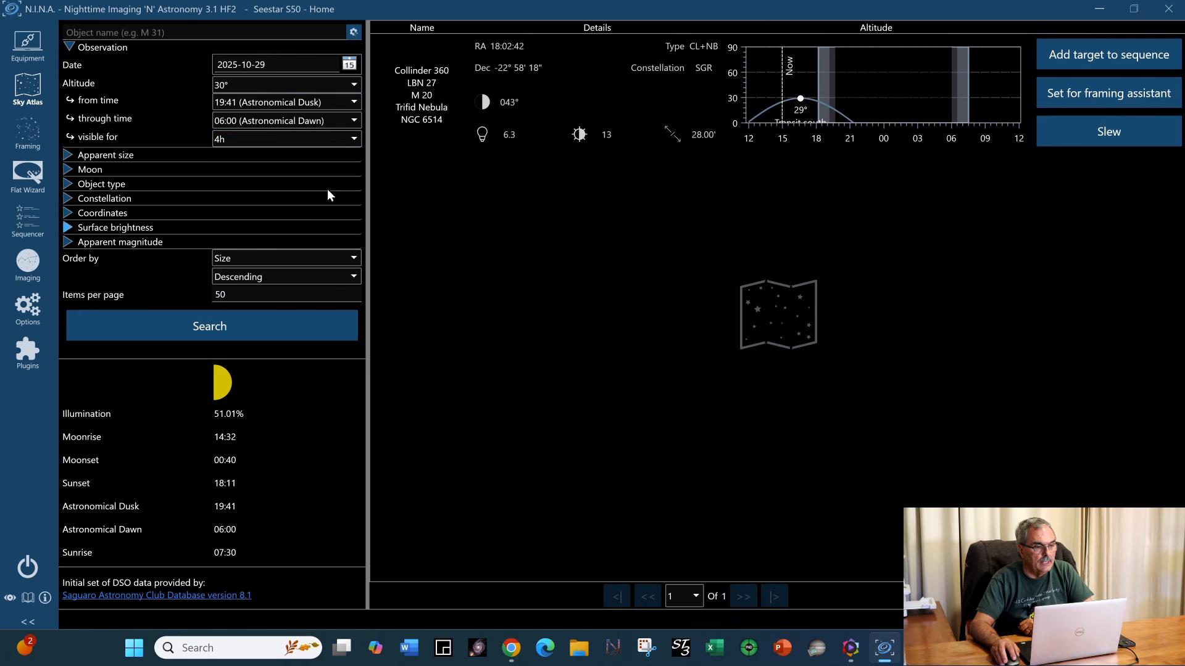
left_click(353, 139)
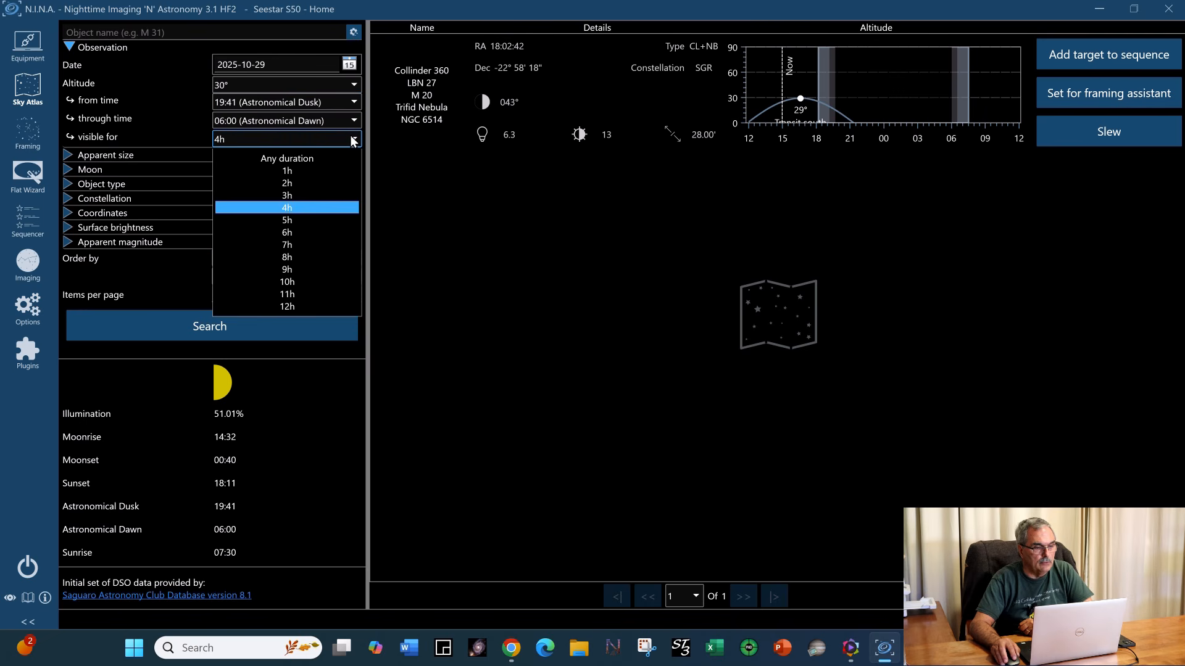
left_click(290, 208)
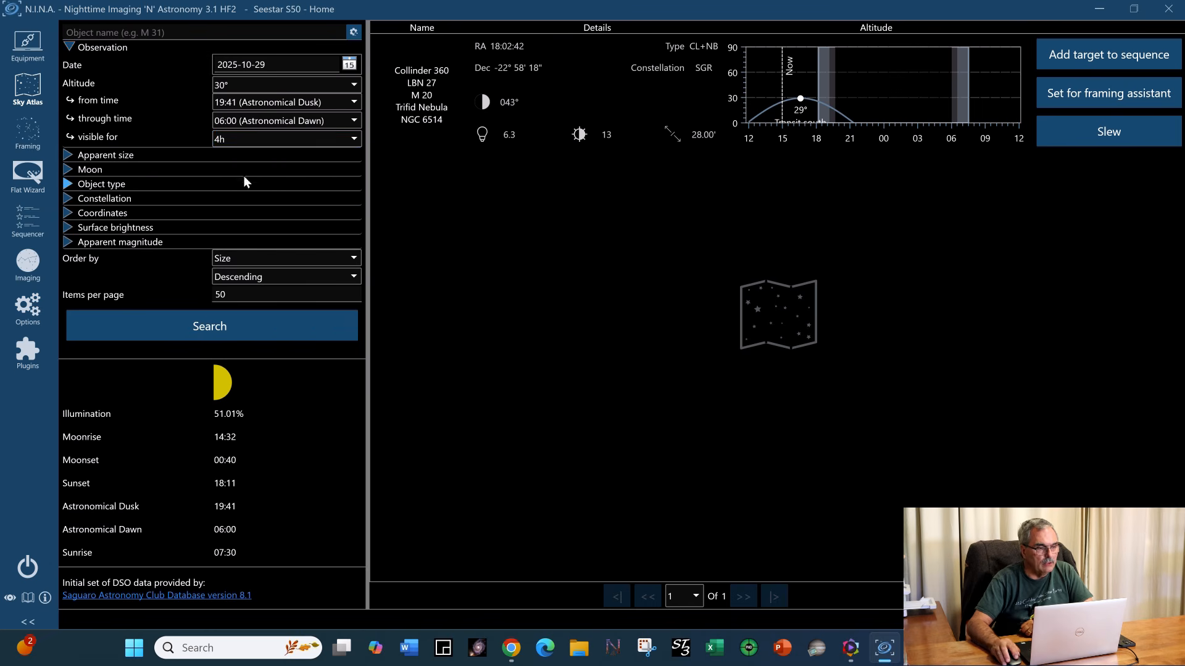
Filter the apparent size from 1 arcmin through 5 degree
left_click(68, 156)
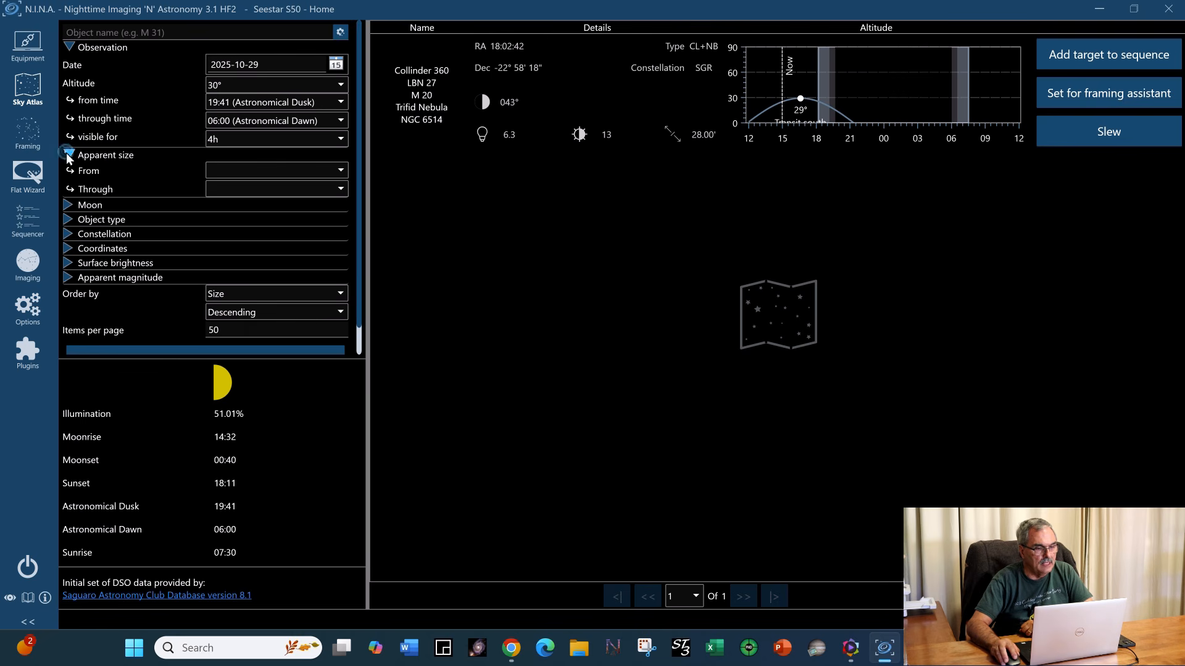
left_click(340, 170)
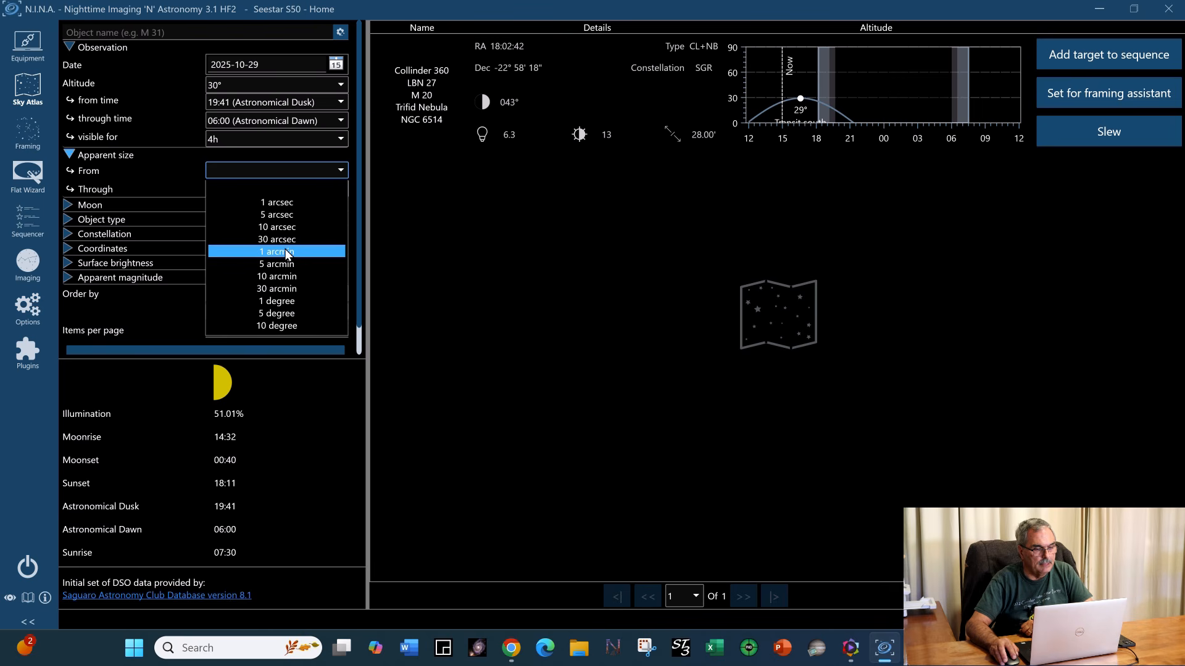
left_click(285, 252)
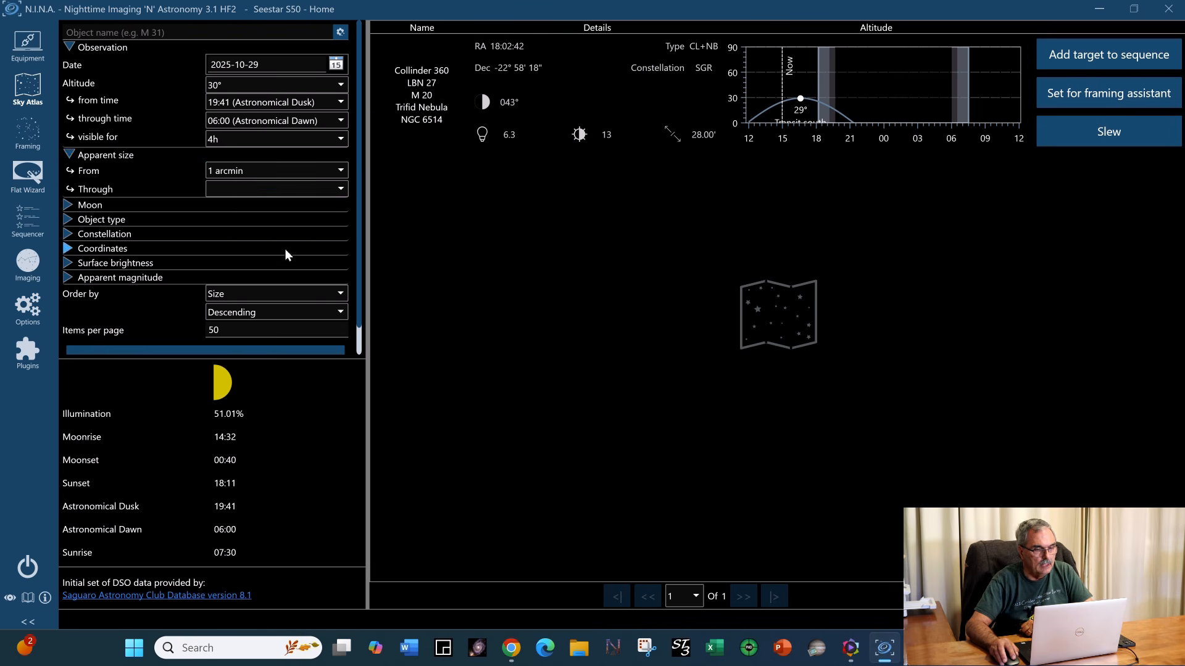
left_click(346, 187)
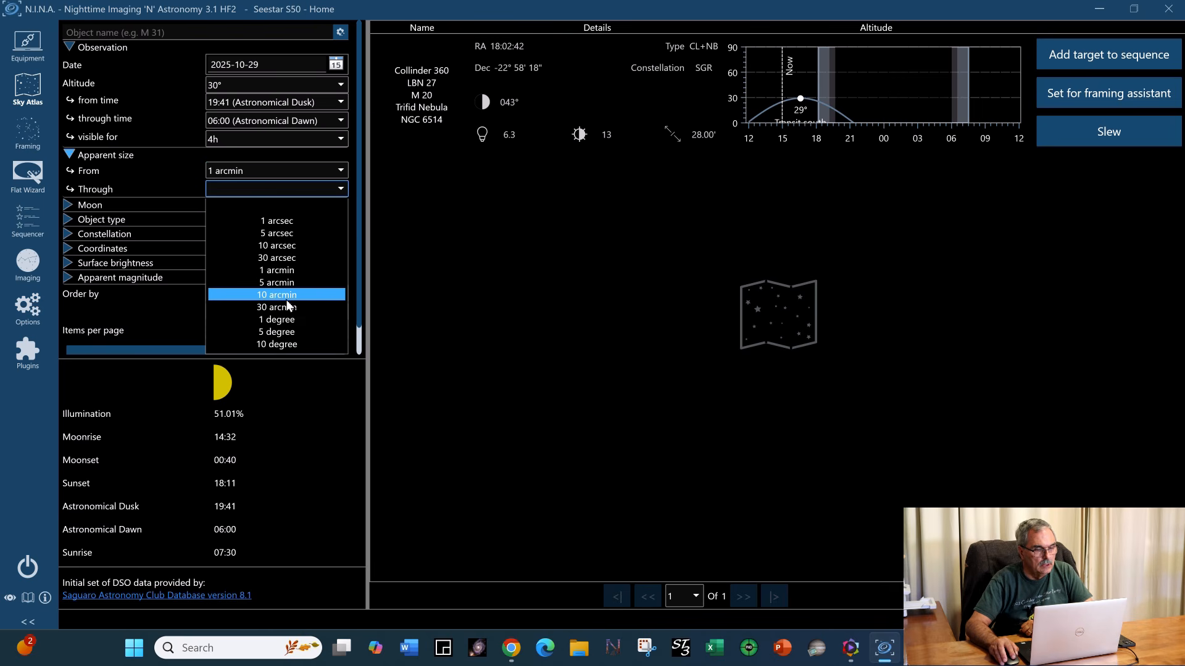
left_click(289, 333)
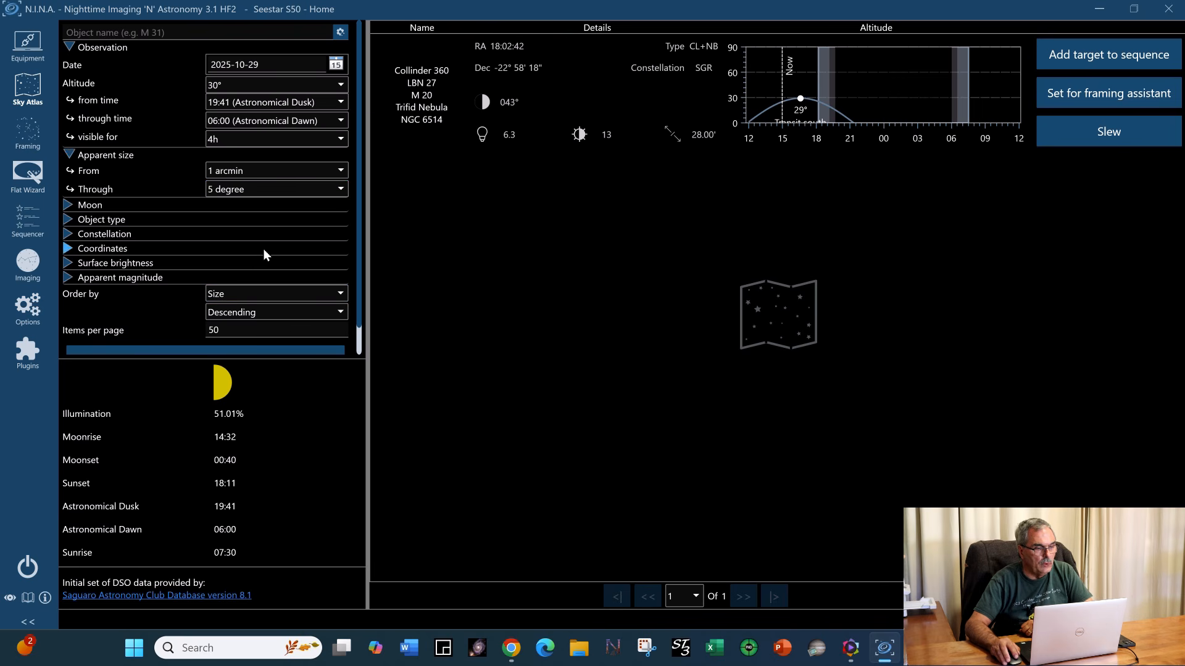
Review the minimum distance options of the Moon filter
left_click(65, 205)
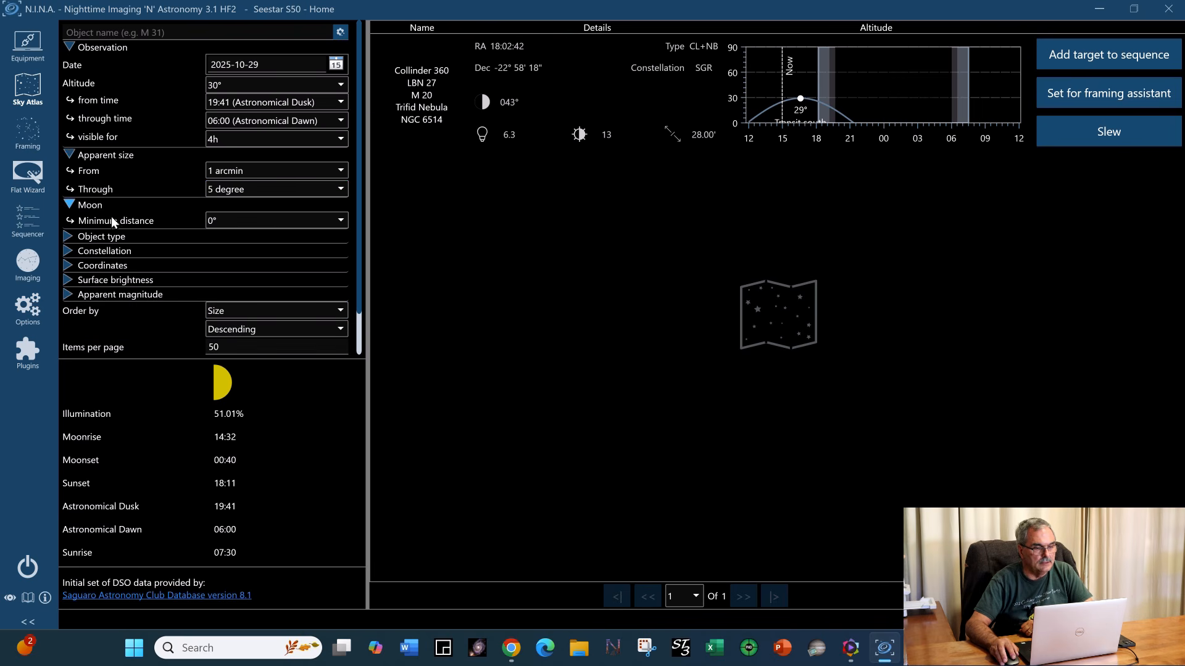
left_click(338, 222)
left_click(341, 223)
left_click(72, 204)
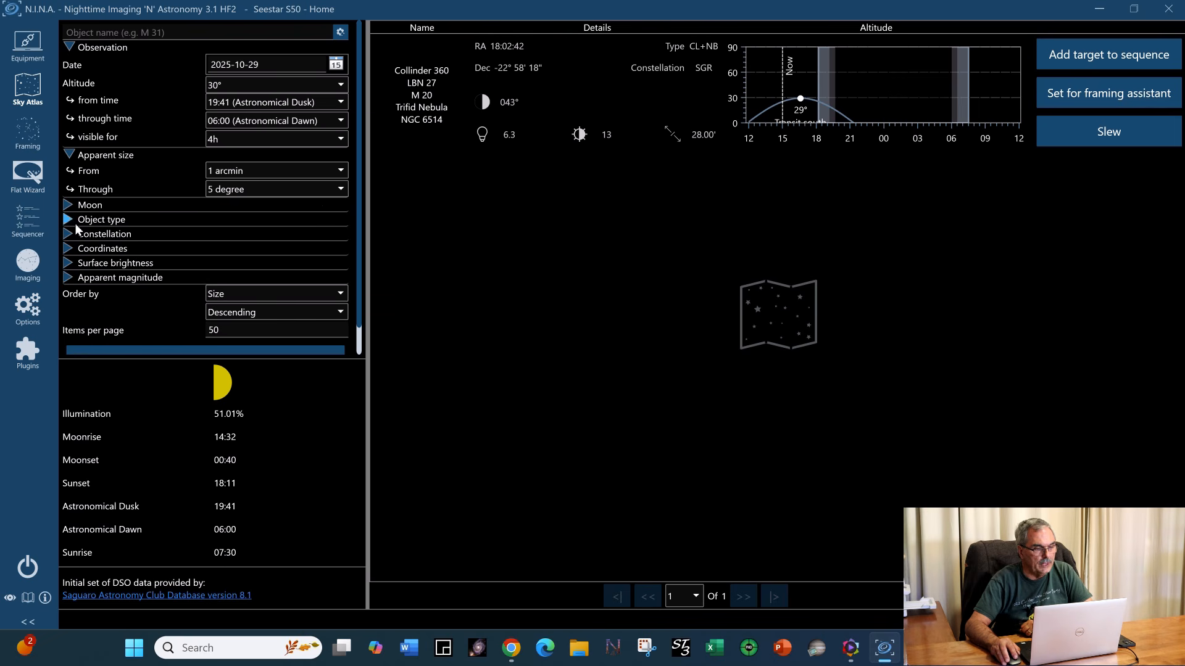
Restrict the Sky Atlas object type filter to Galaxy
left_click(69, 220)
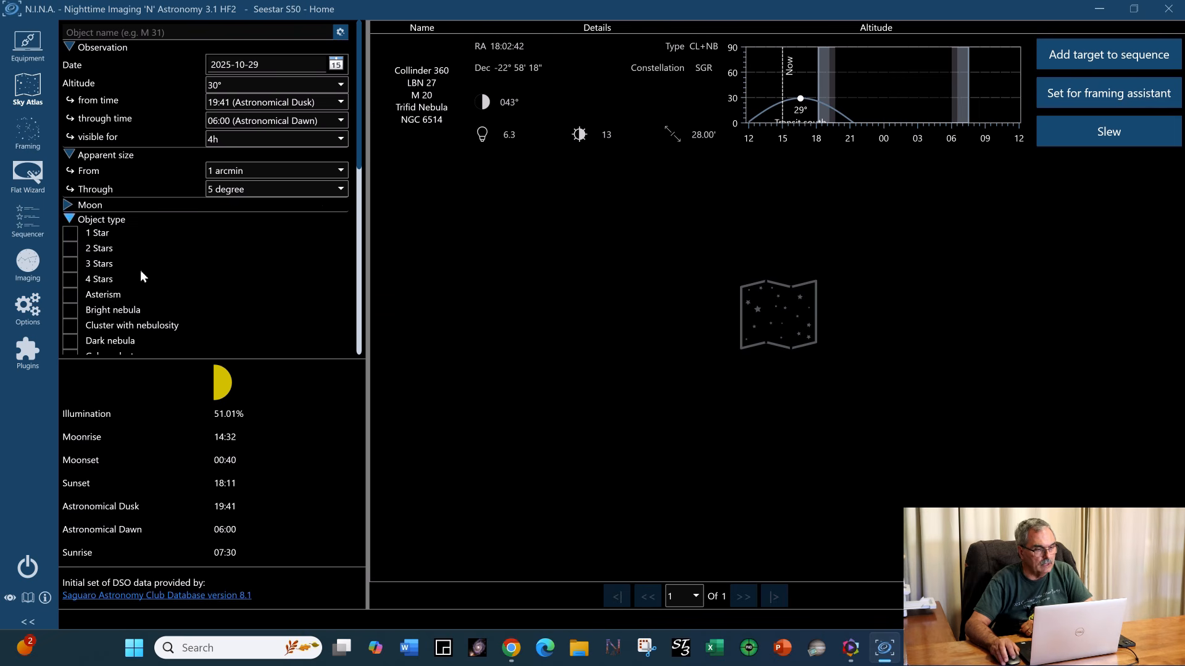
scroll(140, 272, "down", 10)
scroll(141, 269, "up", 10)
scroll(141, 269, "down", 5)
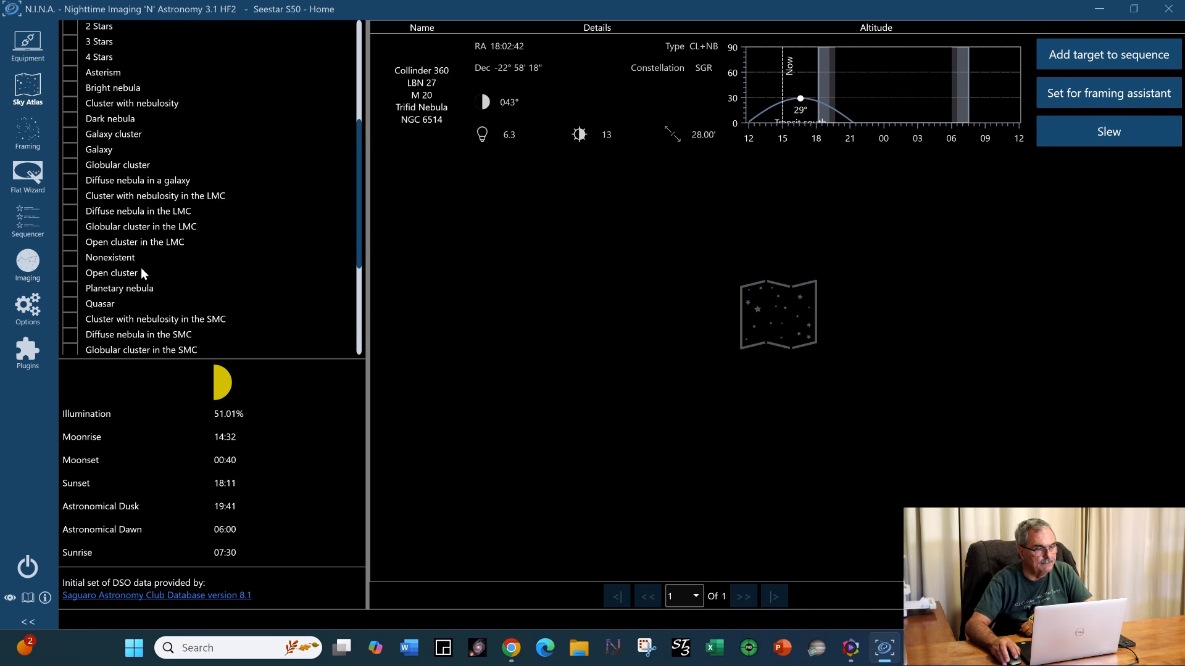
left_click(71, 150)
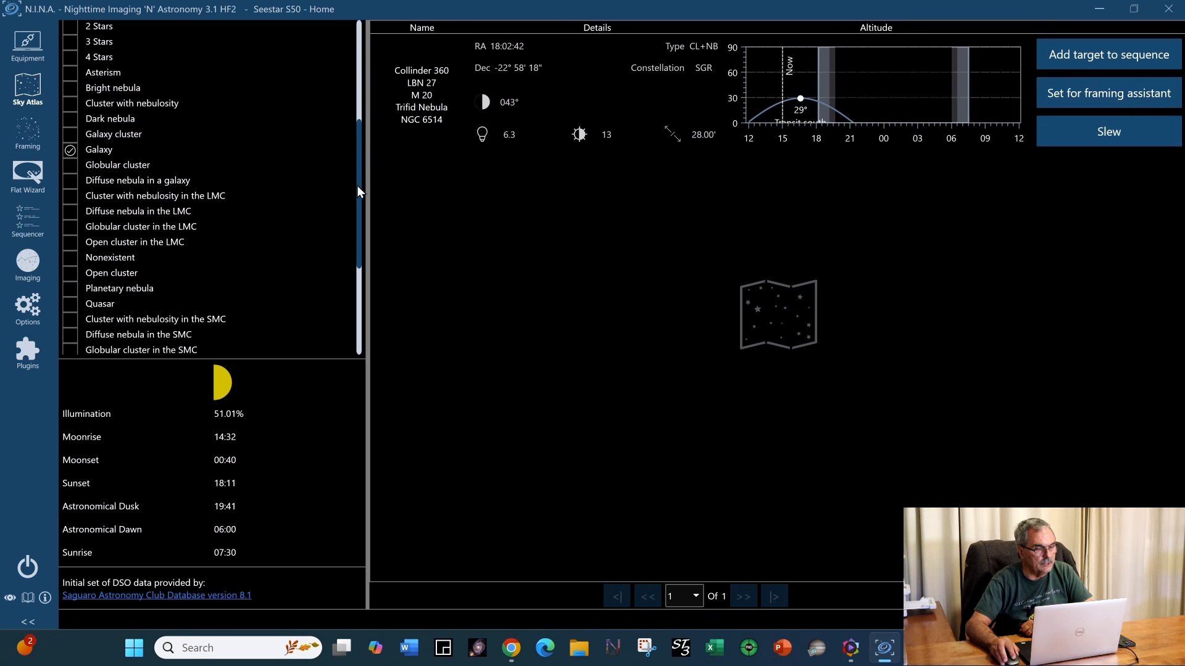
Review the constellation, surface brightness and apparent magnitude filters and the available sort criteria
left_click_drag(358, 189, 358, 272)
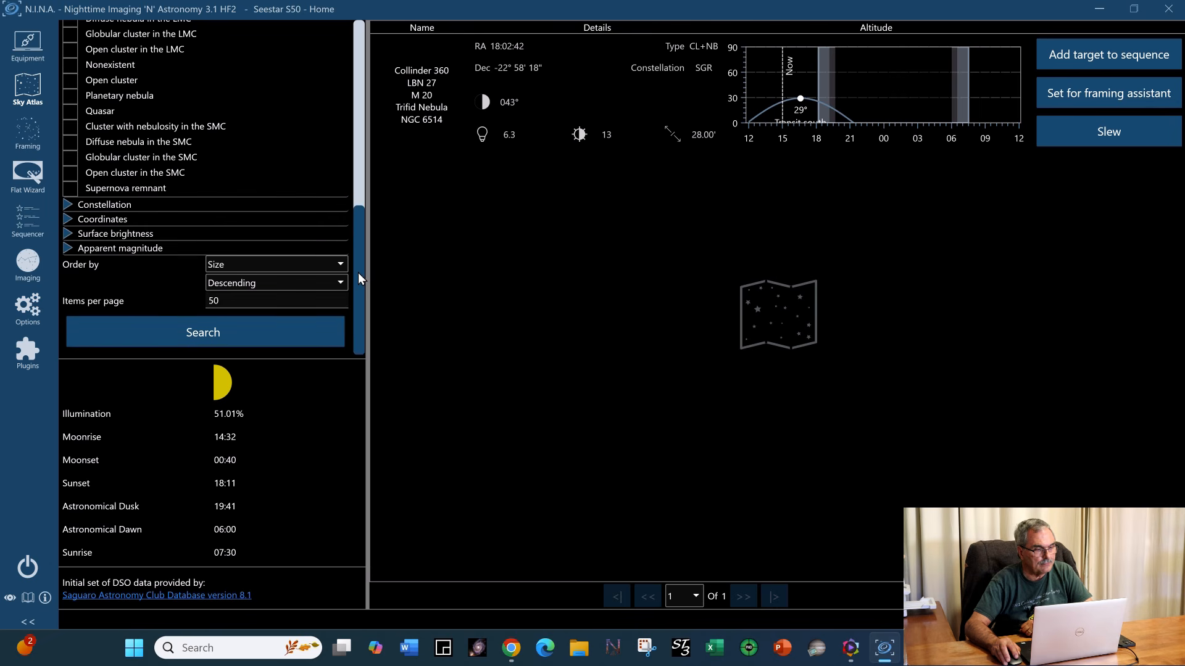
left_click(67, 205)
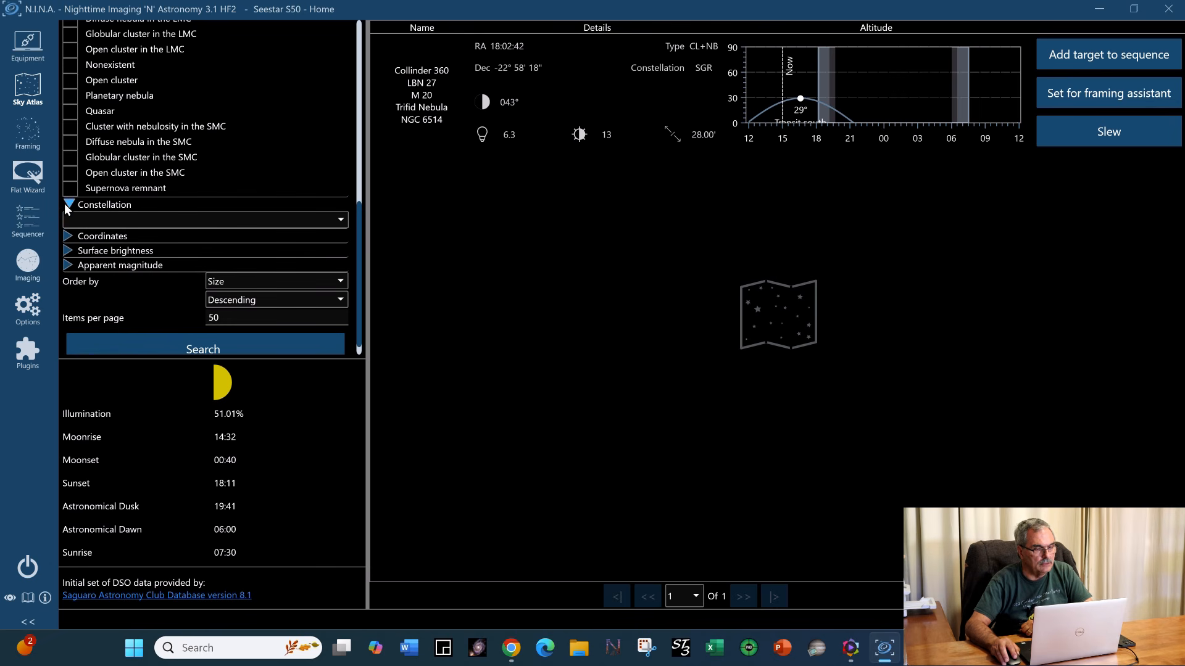
left_click(341, 219)
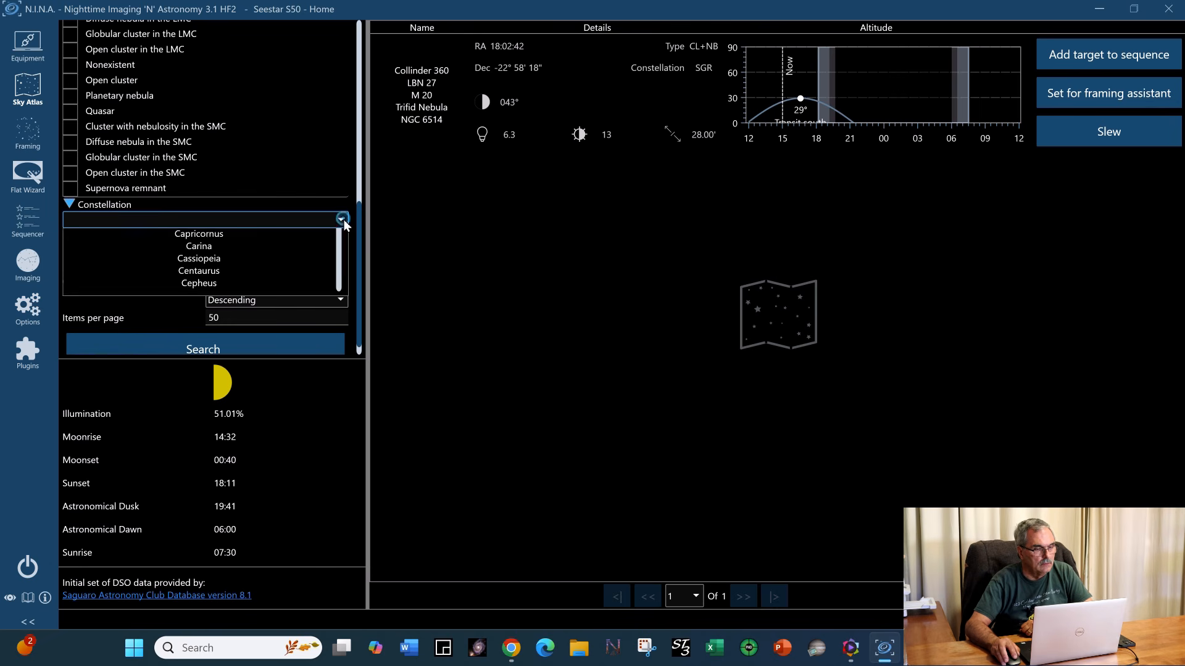
left_click(341, 220)
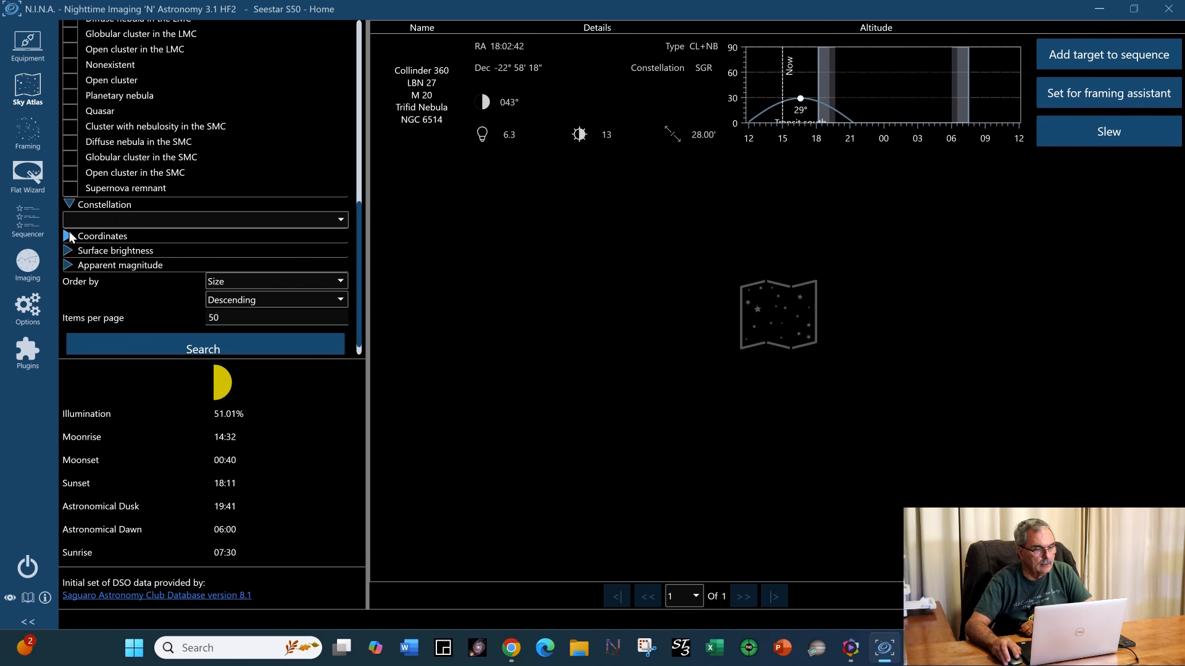
left_click(71, 200)
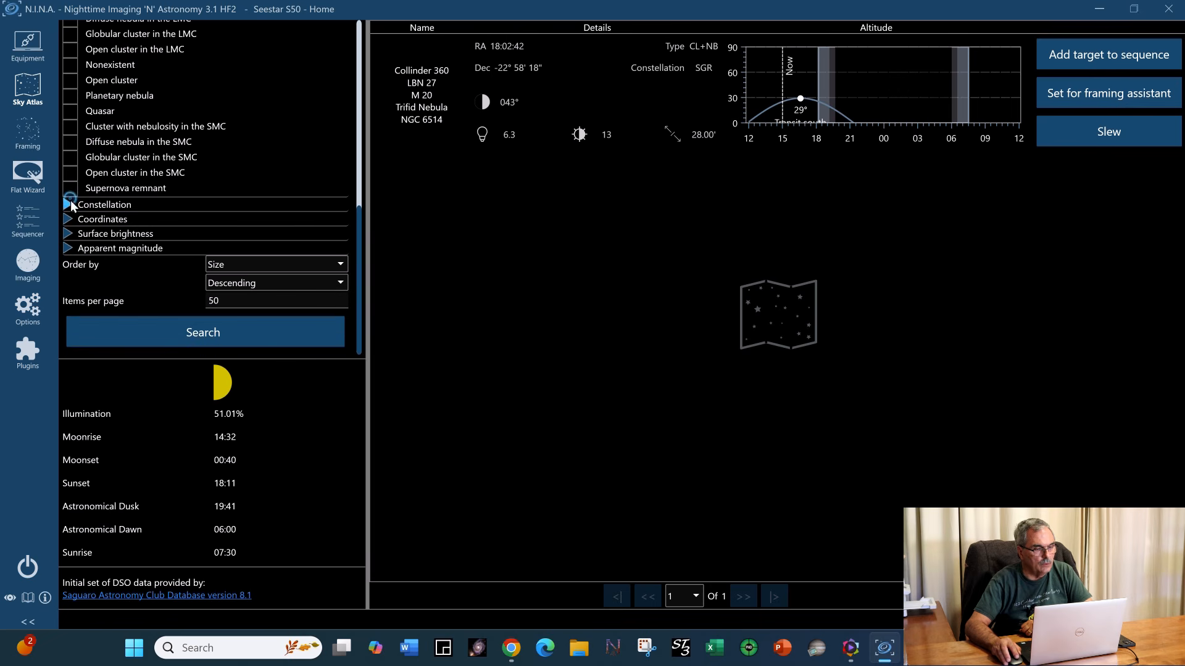
left_click(69, 235)
left_click(70, 234)
left_click(70, 248)
left_click(72, 251)
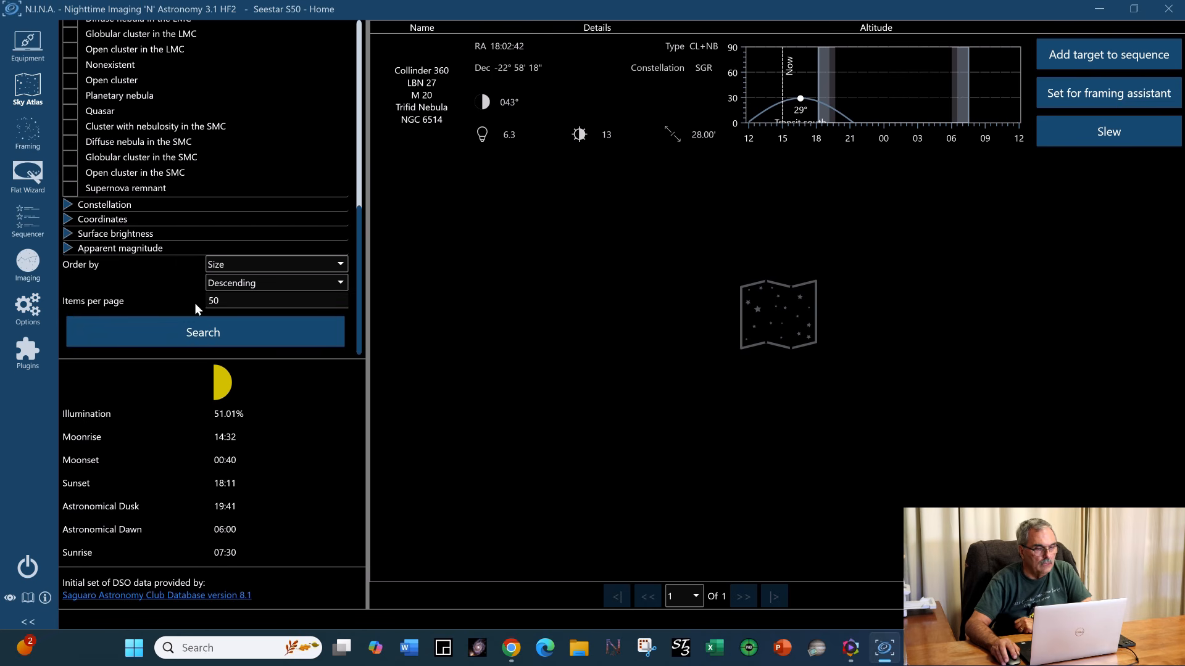
left_click(342, 263)
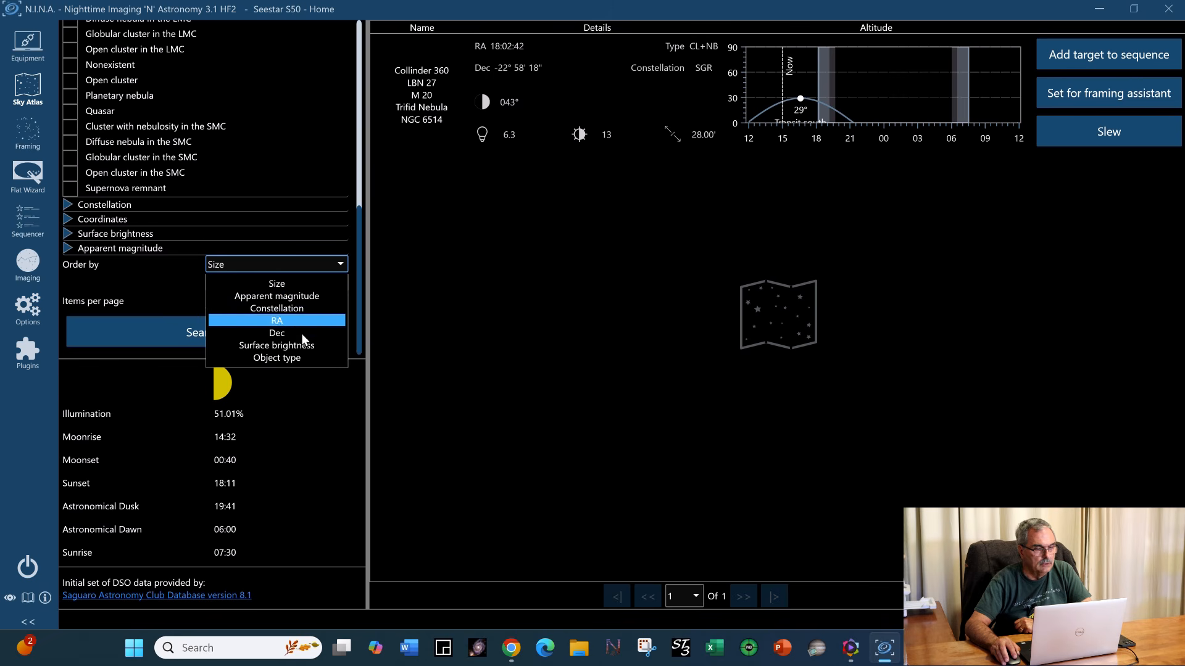
left_click(338, 265)
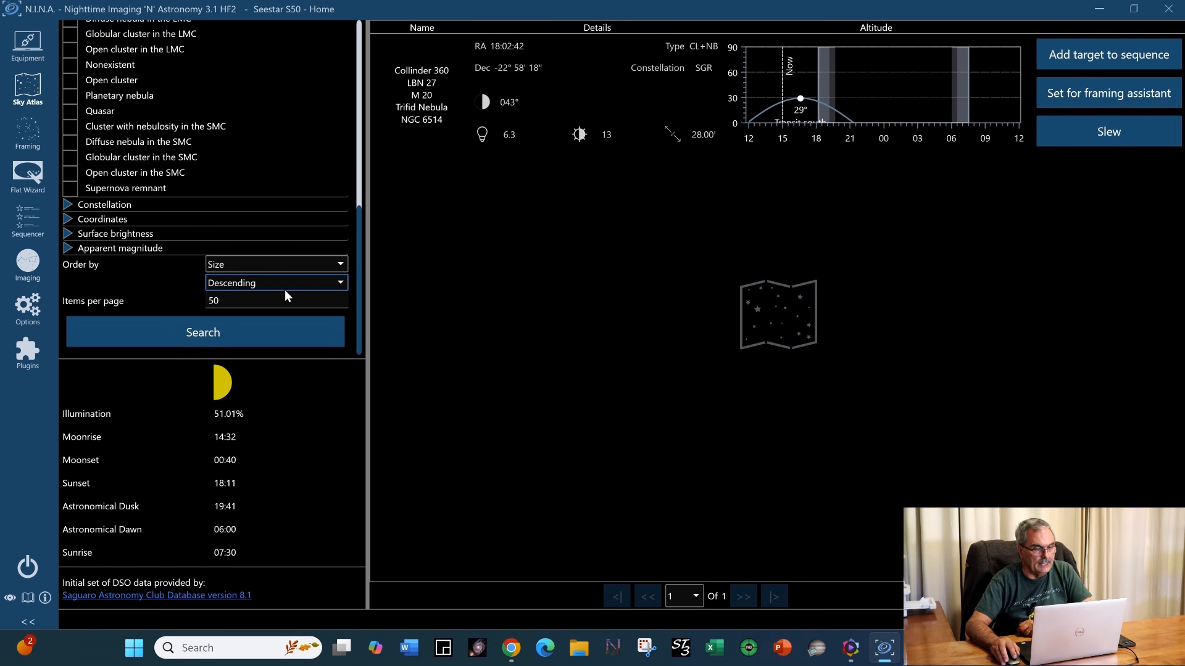
Run the Sky Atlas search for galaxies with the current filters and browse the results
scroll(295, 238, "up", 10)
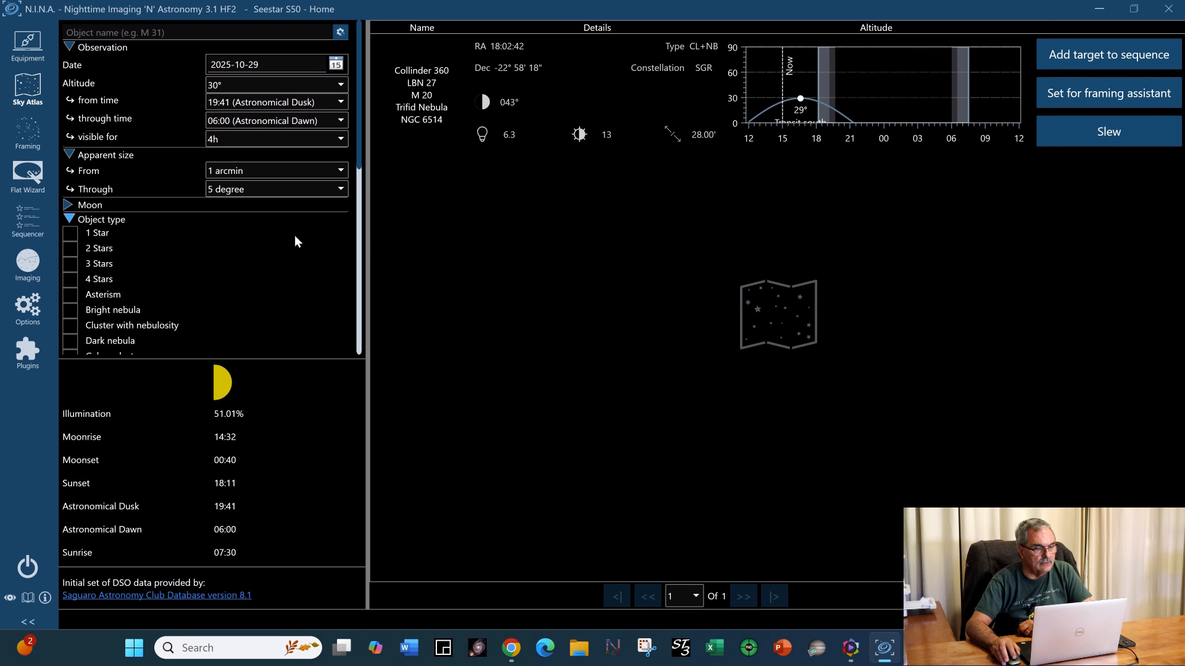
scroll(315, 233, "down", 10)
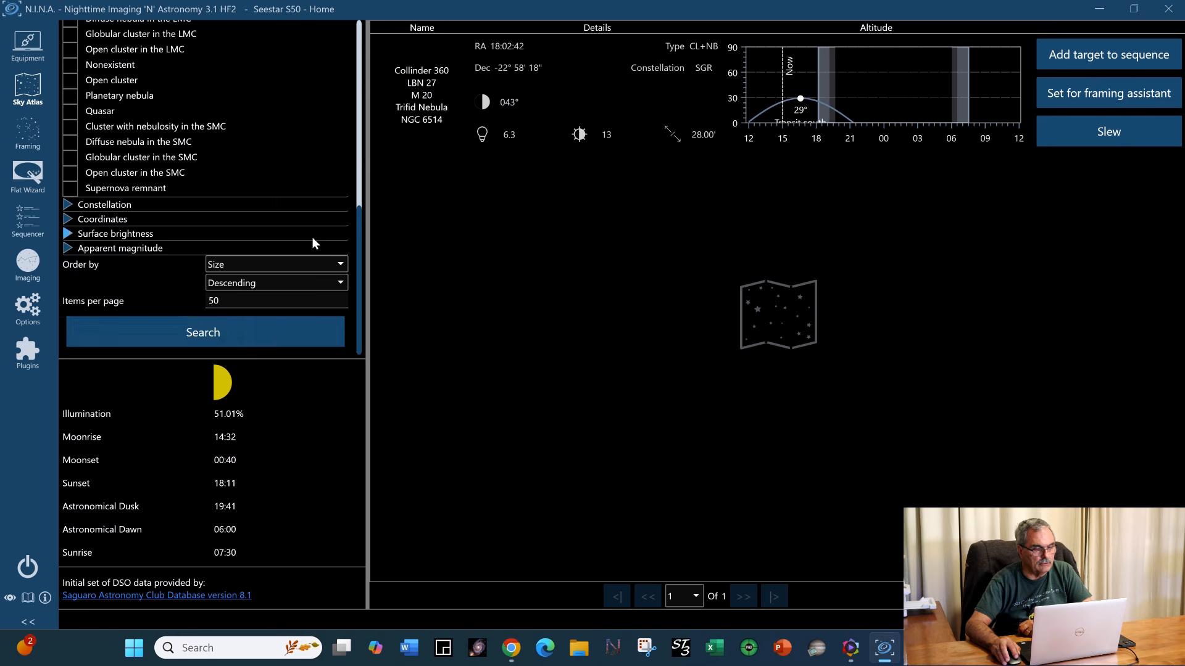
left_click(222, 337)
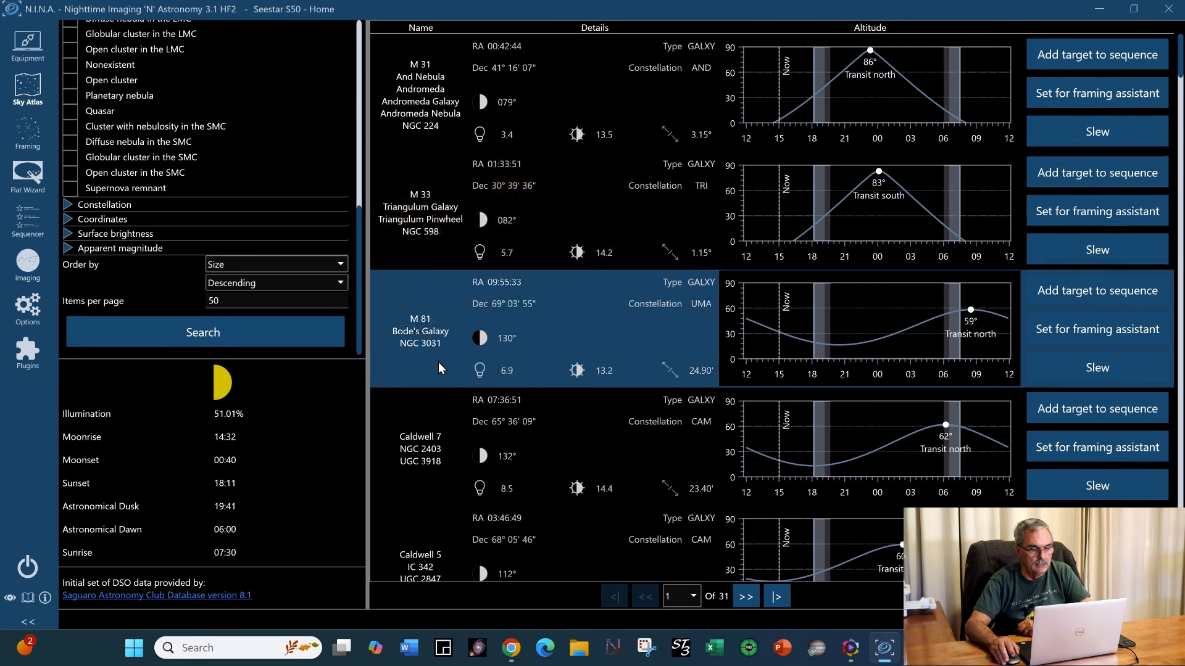
scroll(450, 395, "down", 1)
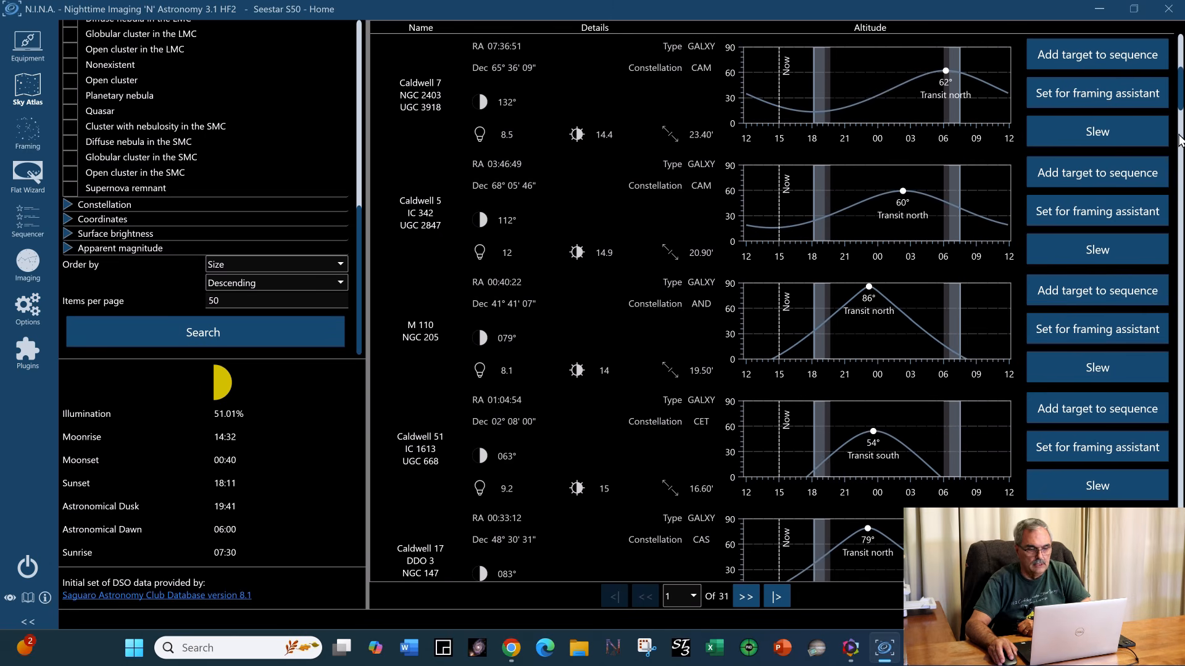
left_click_drag(1180, 92, 1180, 280)
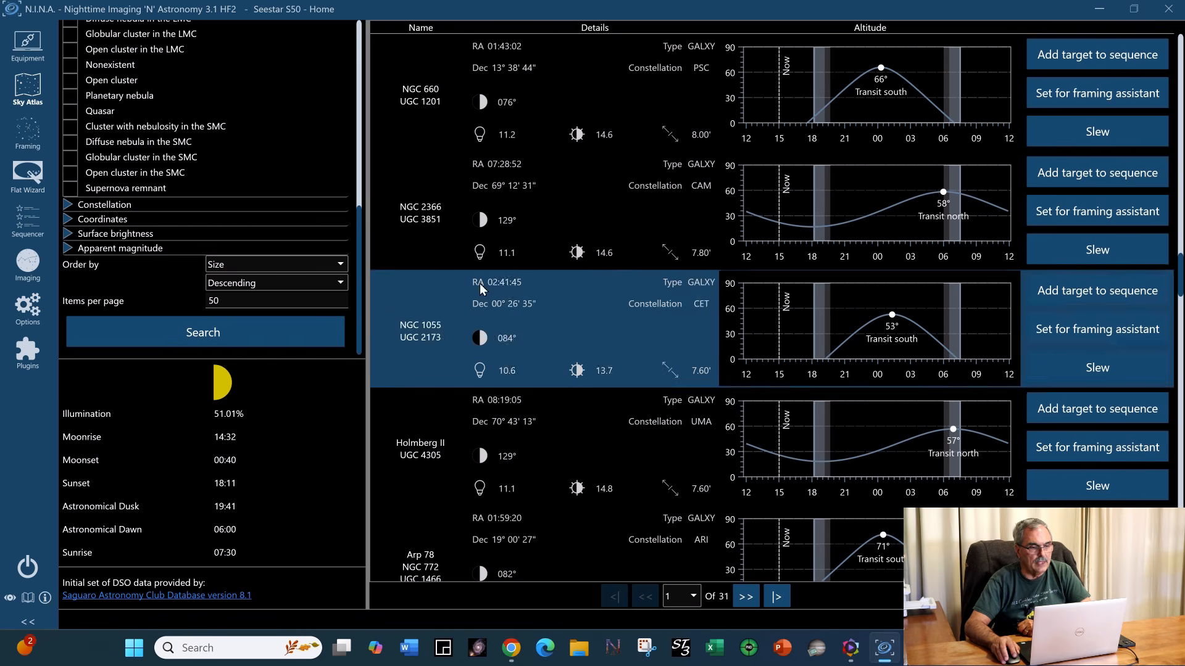
Switch the object type filter to Bright nebula only, run the search and browse the resulting objects
left_click_drag(356, 221, 372, 72)
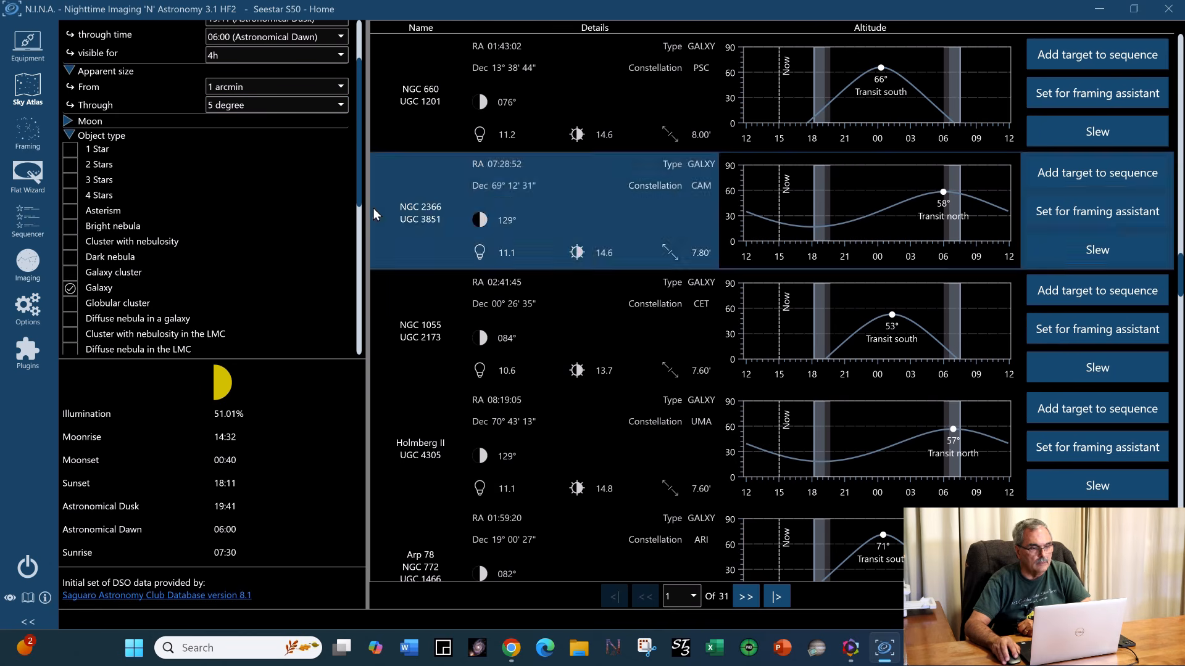
left_click_drag(359, 169, 362, 142)
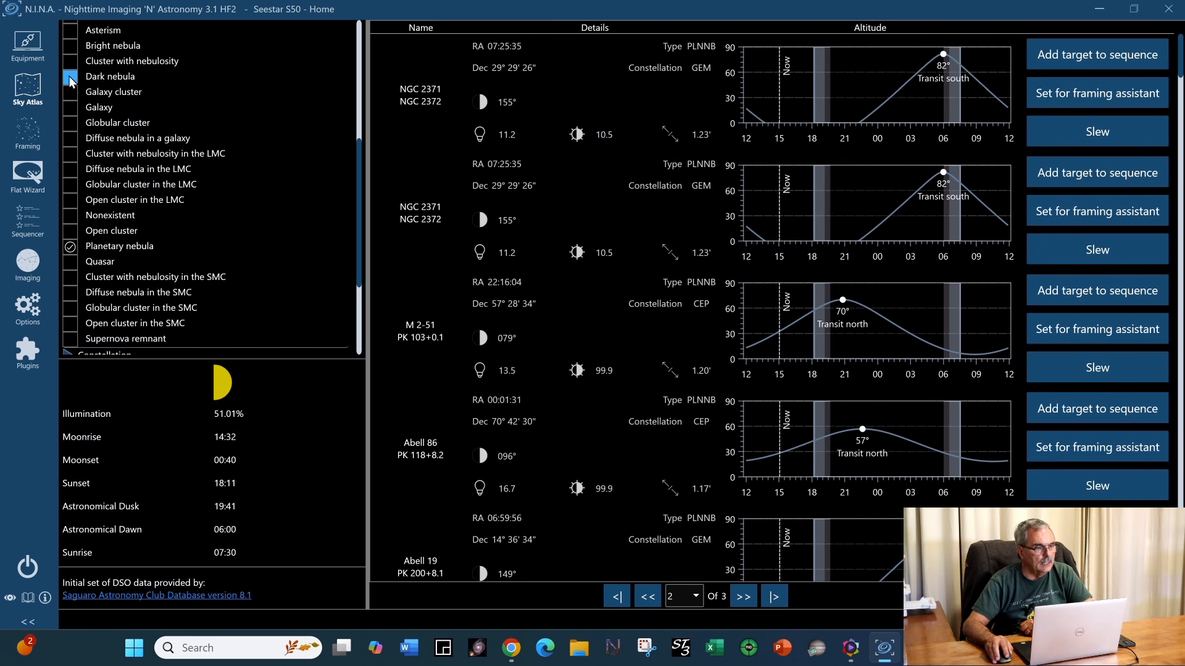
left_click(70, 47)
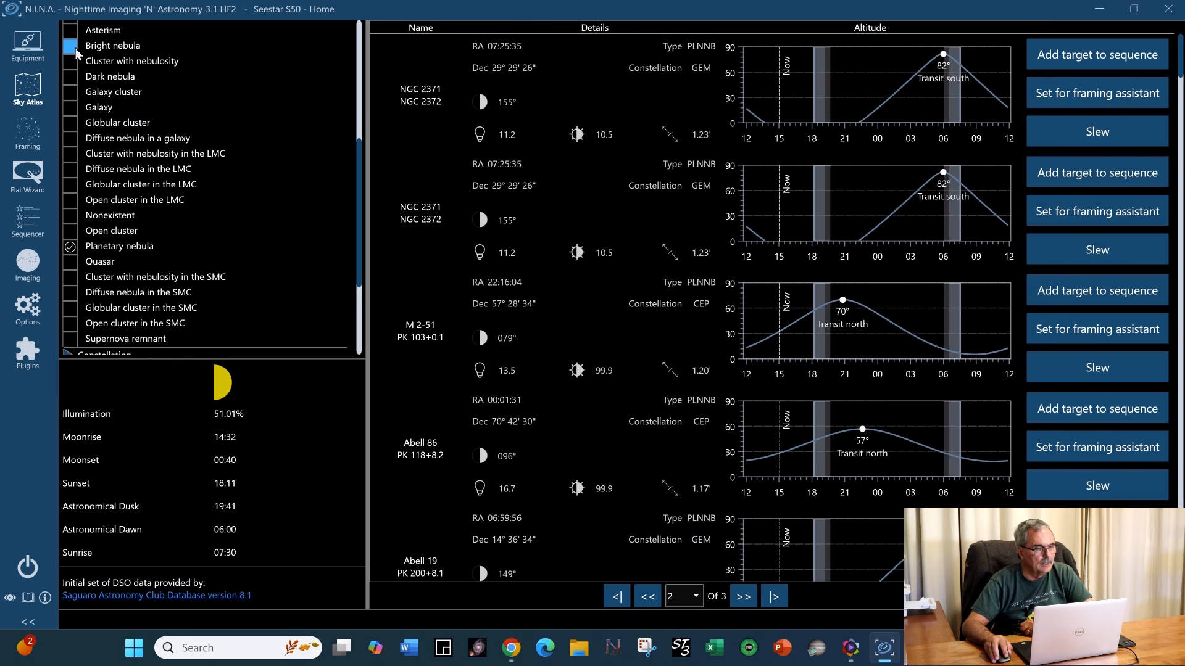
scroll(355, 106, "up", 5)
scroll(354, 123, "down", 10)
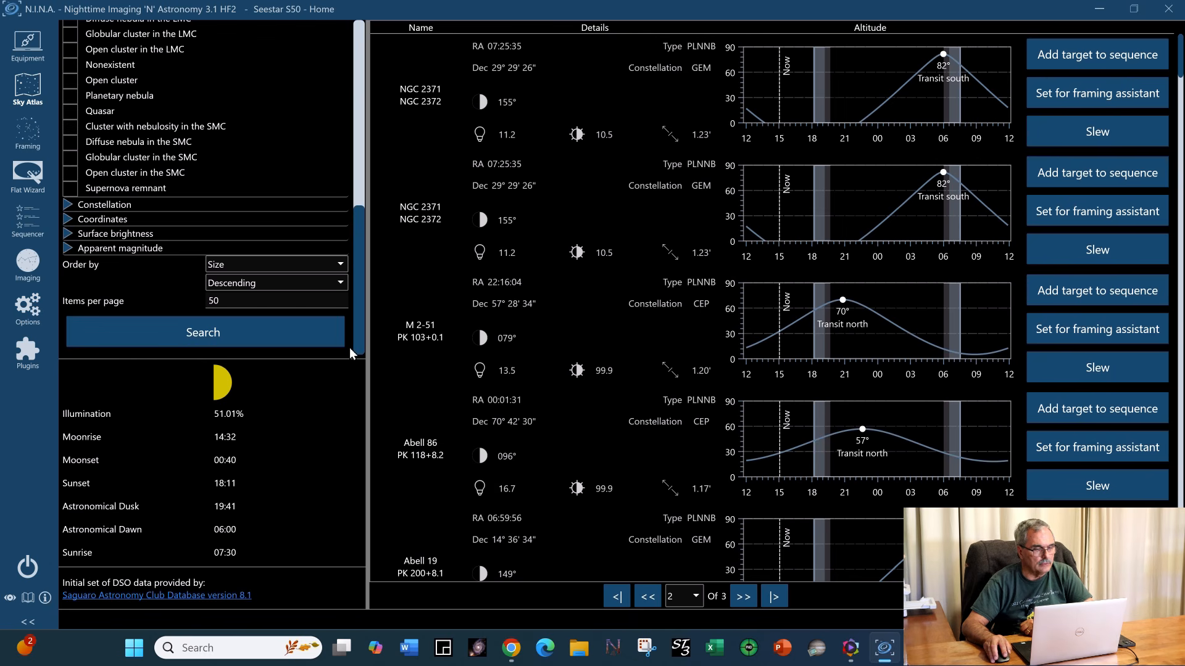
left_click(220, 339)
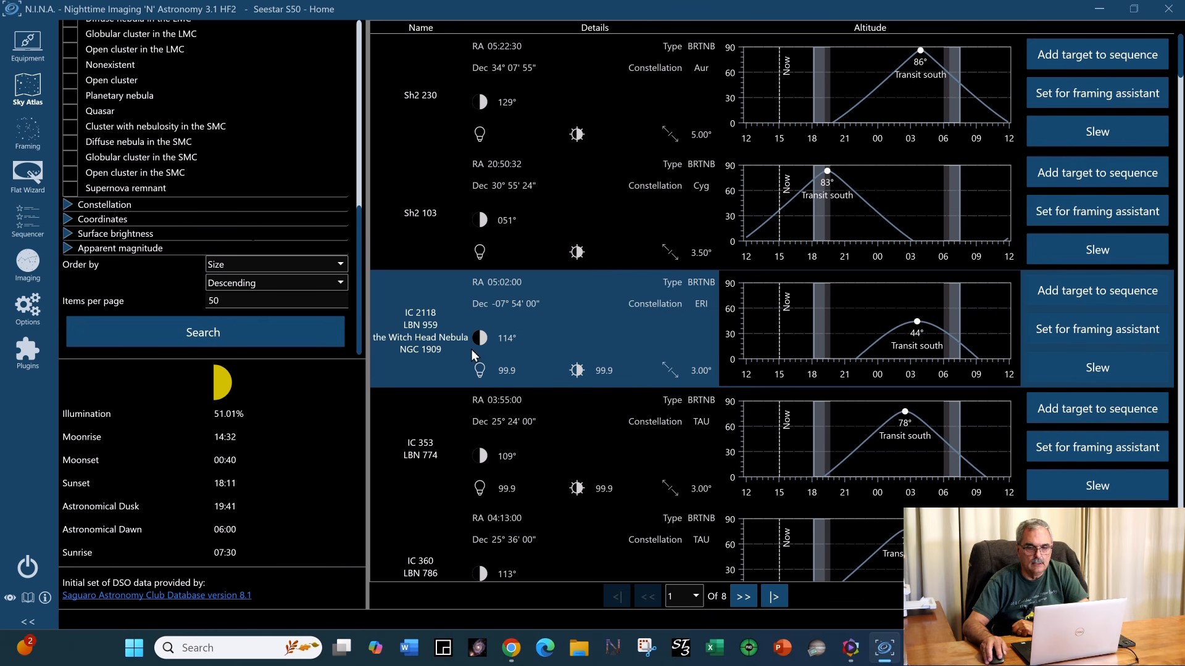
left_click_drag(1179, 69, 1181, 83)
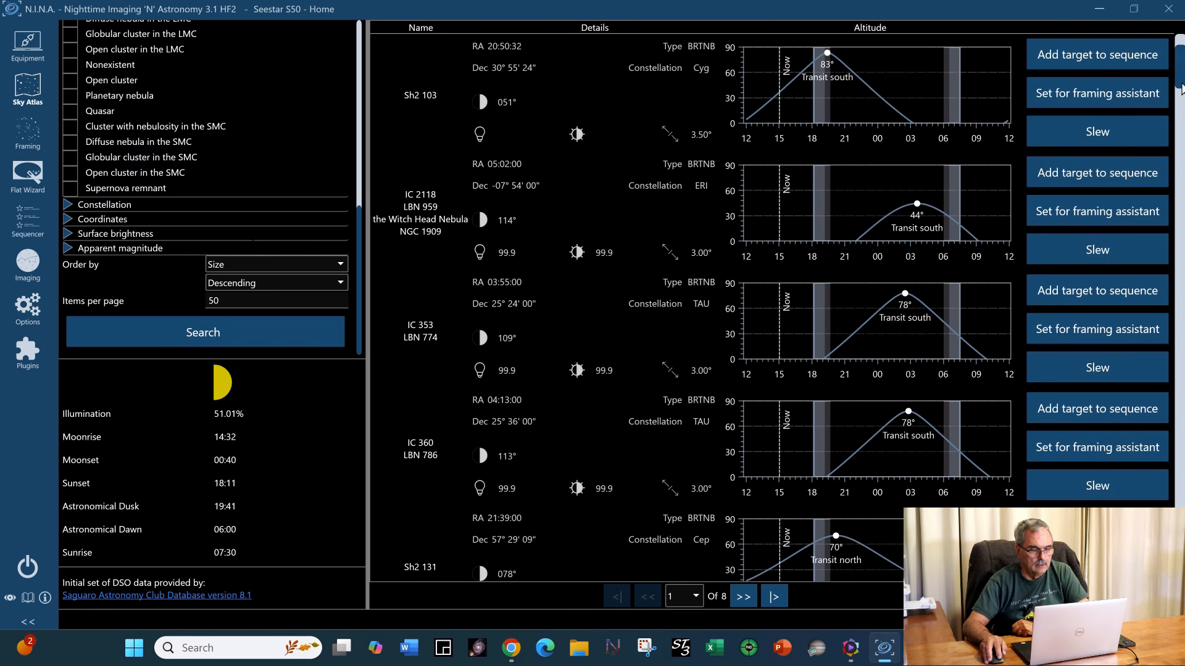
left_click_drag(1182, 135, 1182, 164)
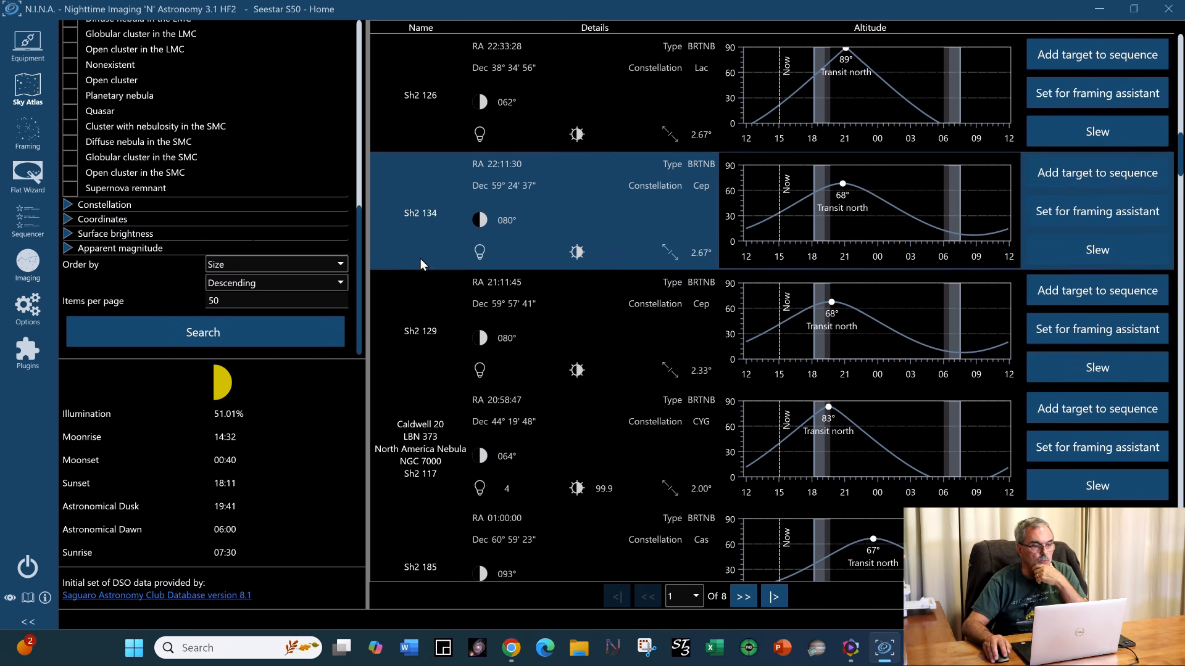
Clear the Bright nebula object type filter and collapse the object type list
left_click_drag(361, 226, 367, 36)
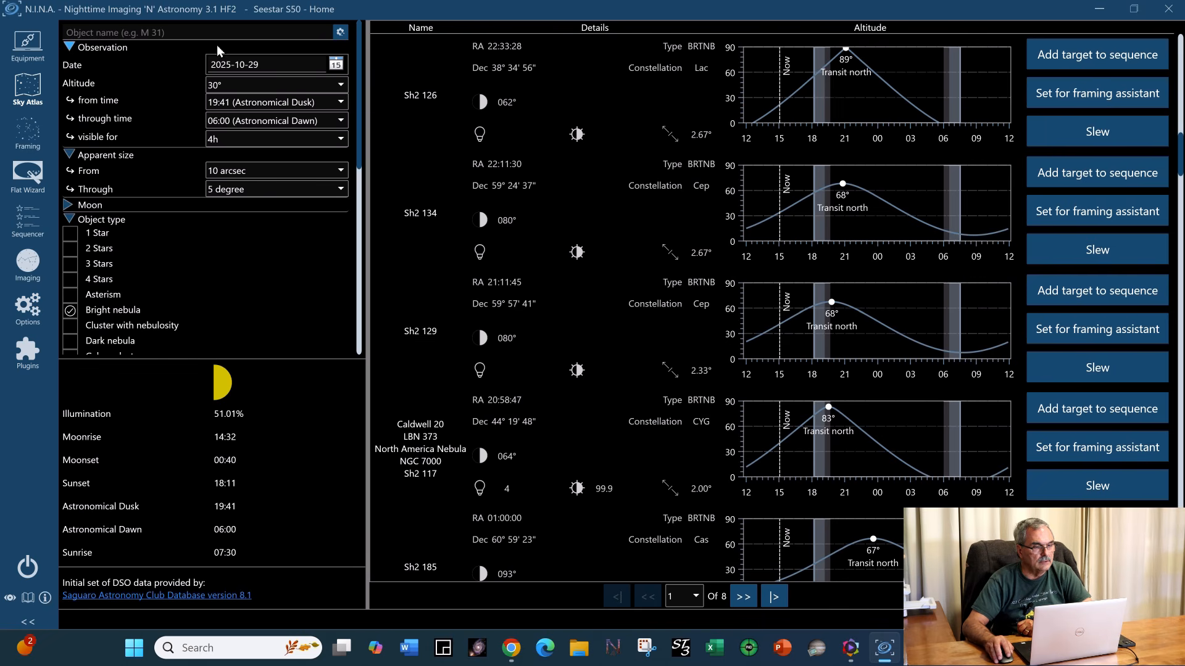
left_click(72, 311)
left_click(70, 220)
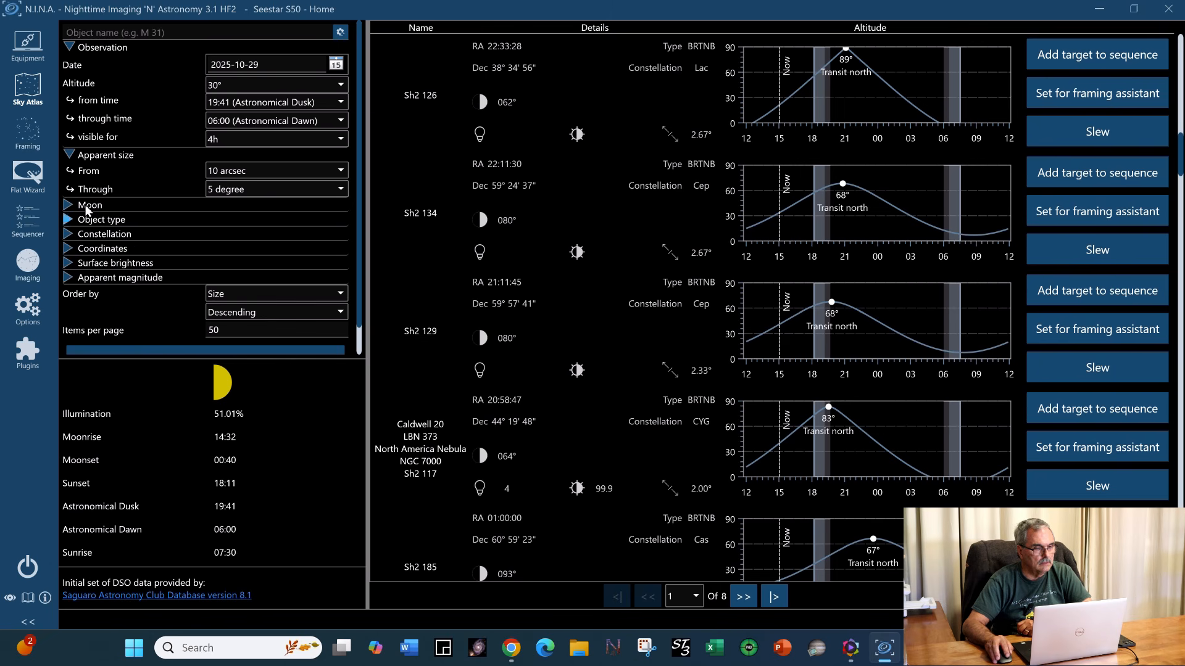
Clear both the lower and upper apparent size limits and collapse that filter
left_click(340, 170)
left_click(288, 188)
left_click(327, 189)
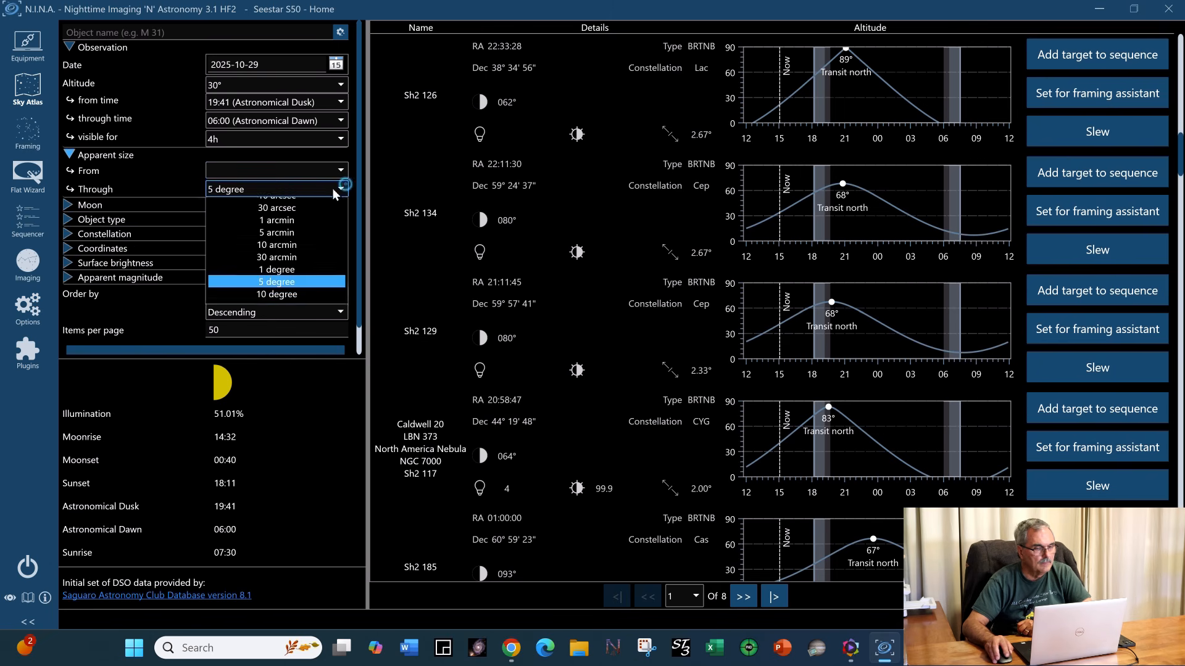
left_click(309, 209)
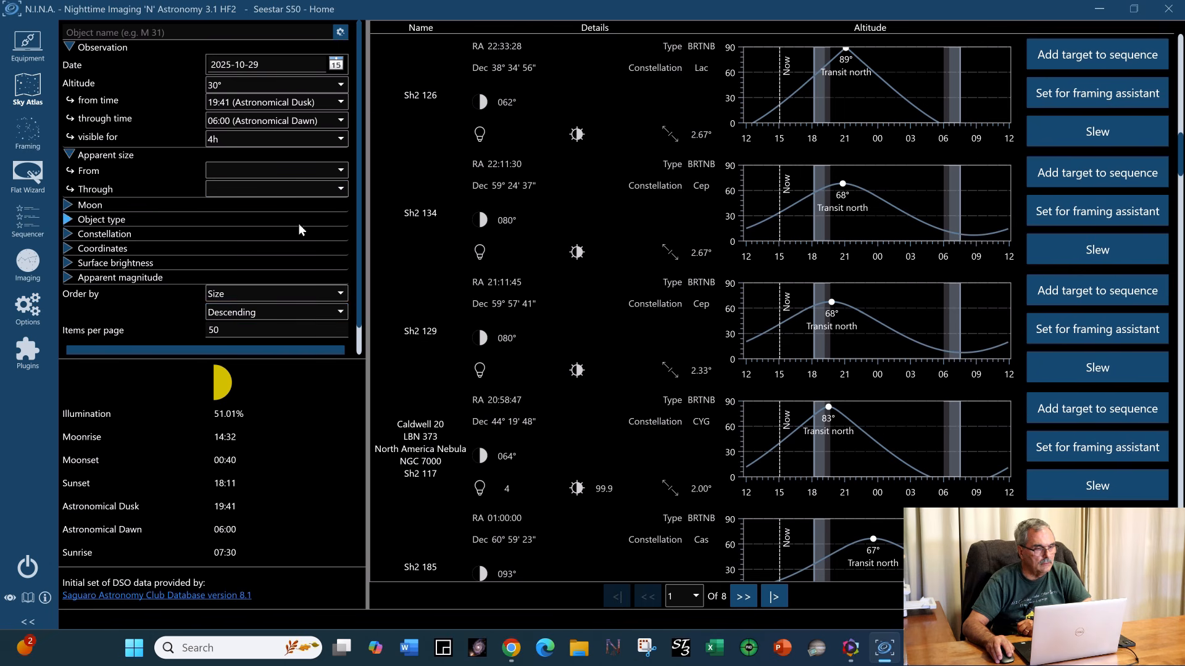
left_click(68, 155)
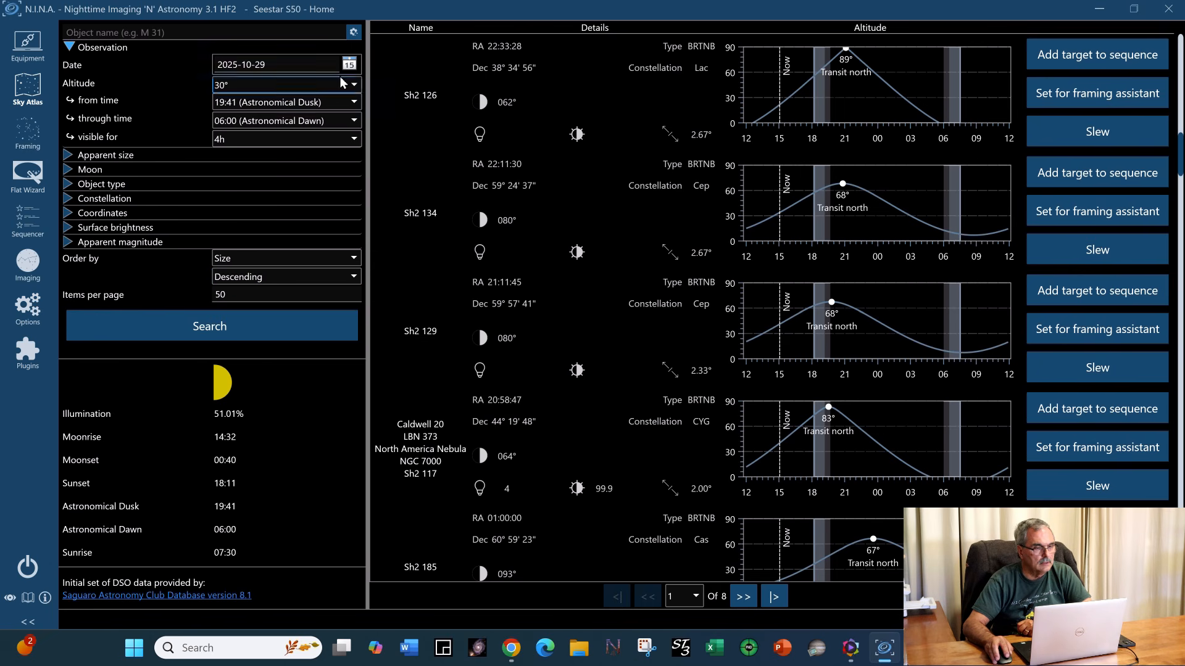
Set the altitude filter to Any
left_click(353, 86)
left_click(311, 95)
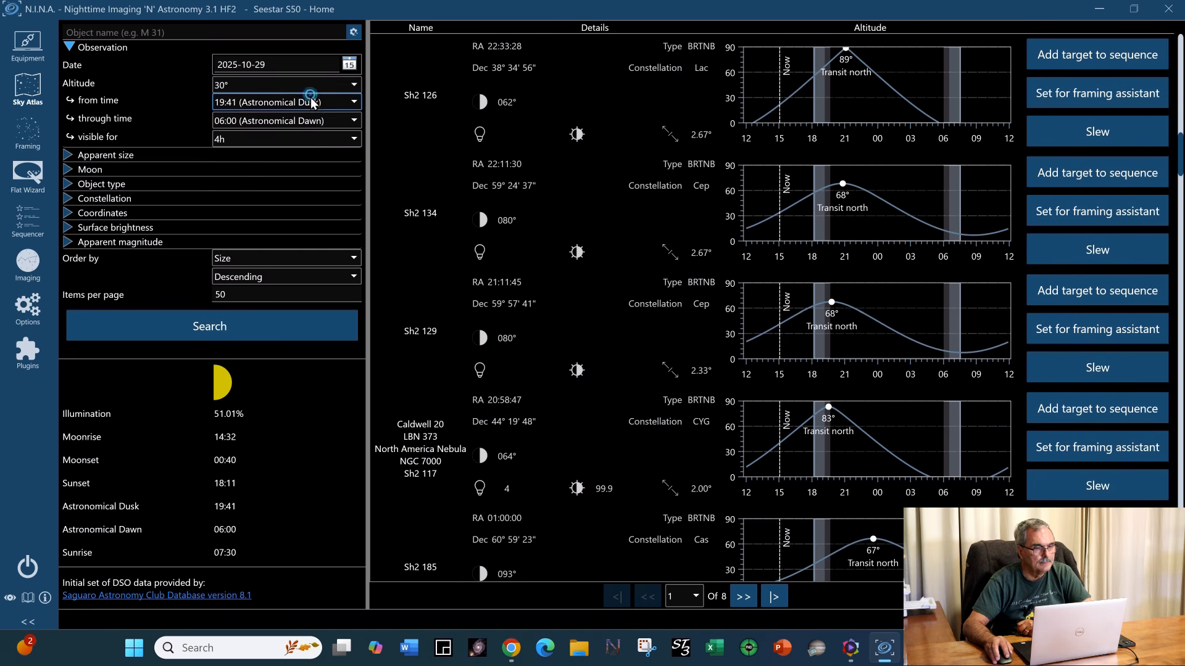
left_click(320, 87)
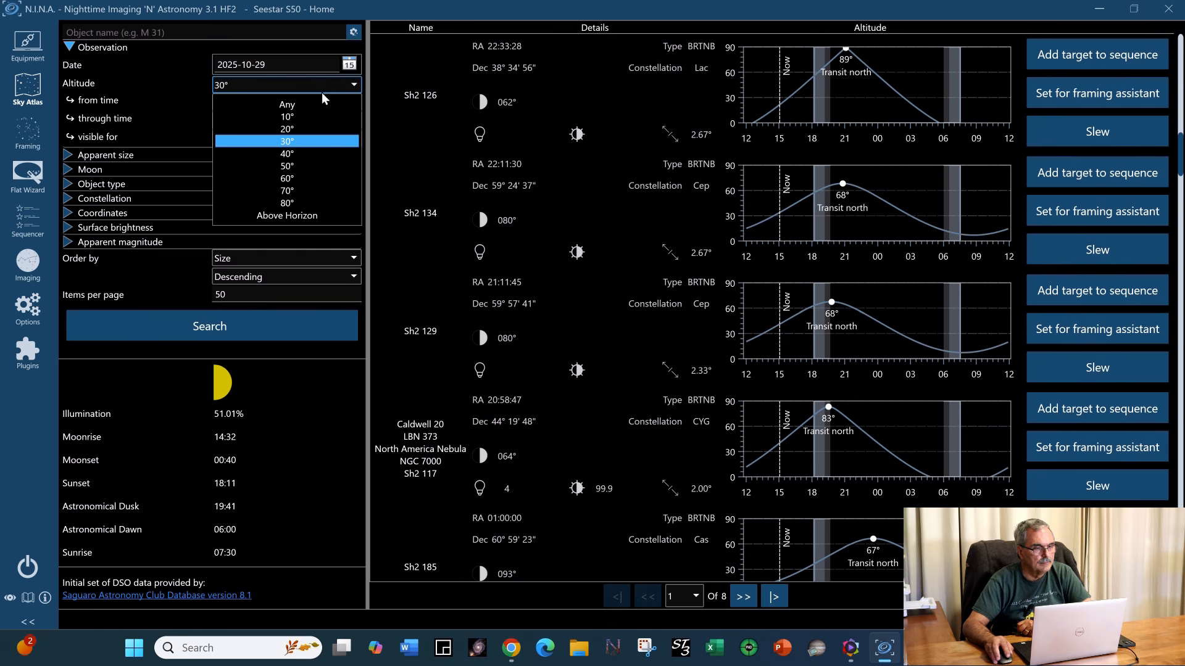
left_click(321, 101)
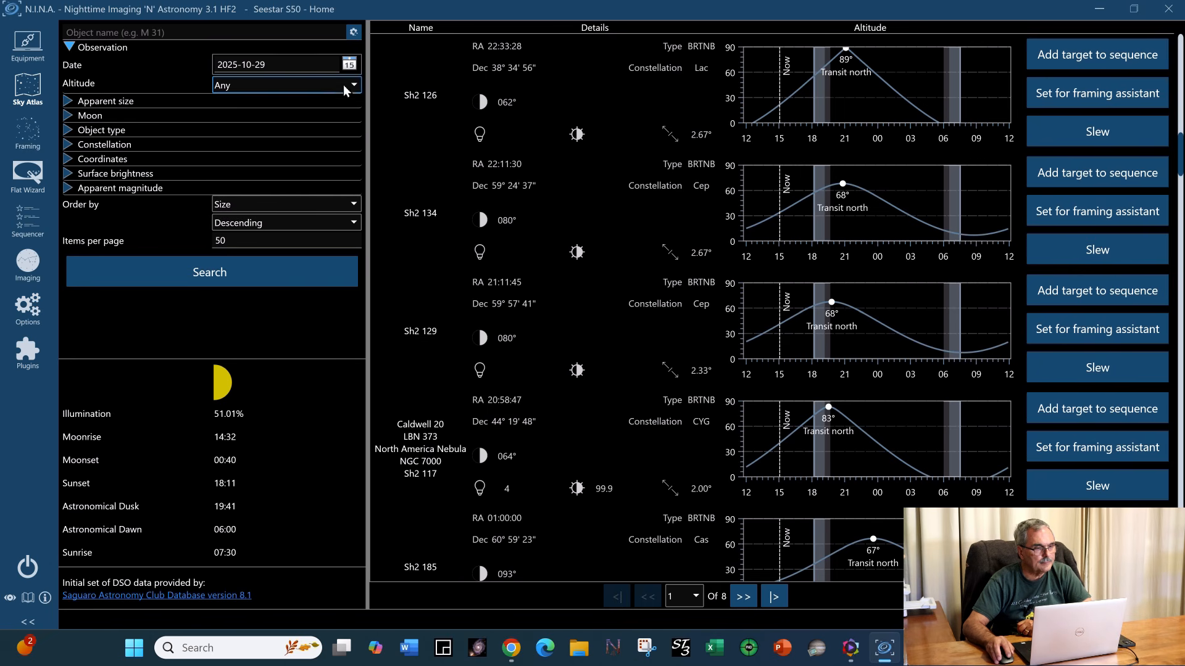
Search the Sky Atlas for m31 and set the M 31 result as the framing assistant target
left_click(107, 34)
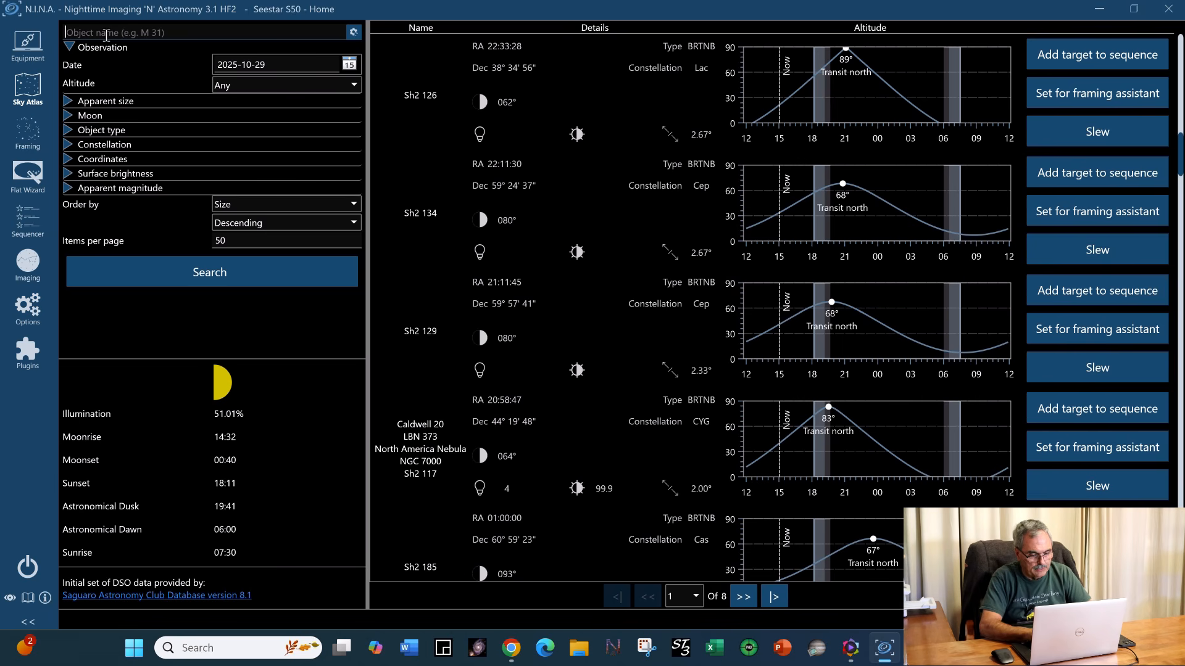
type("m31")
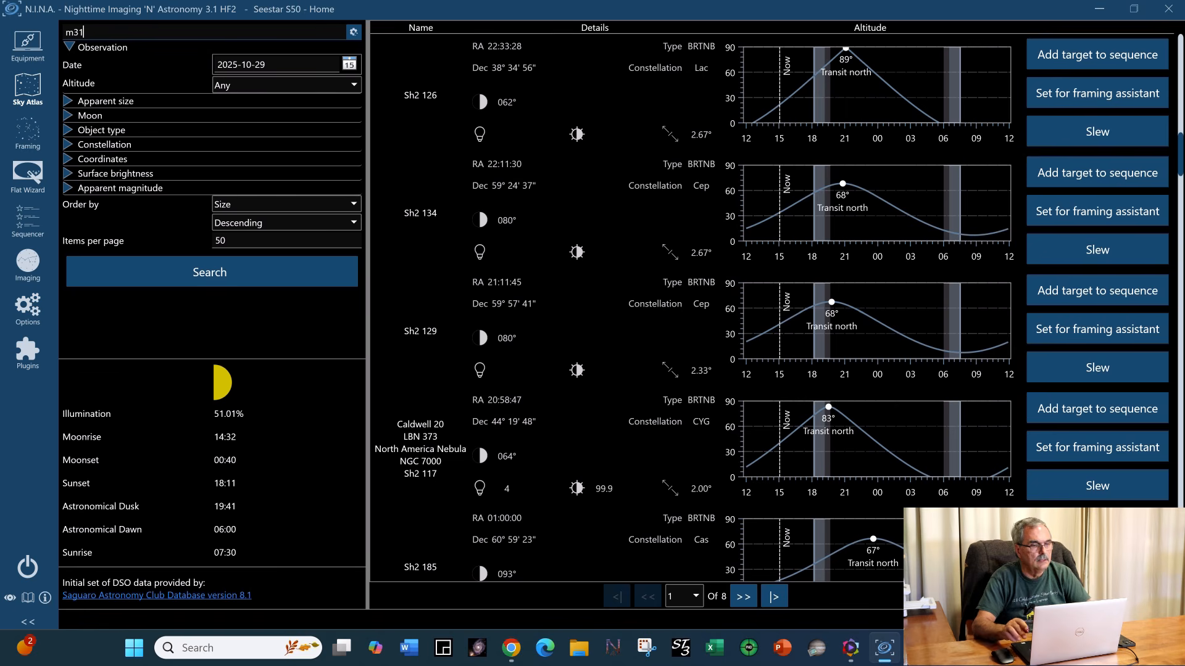
left_click(210, 272)
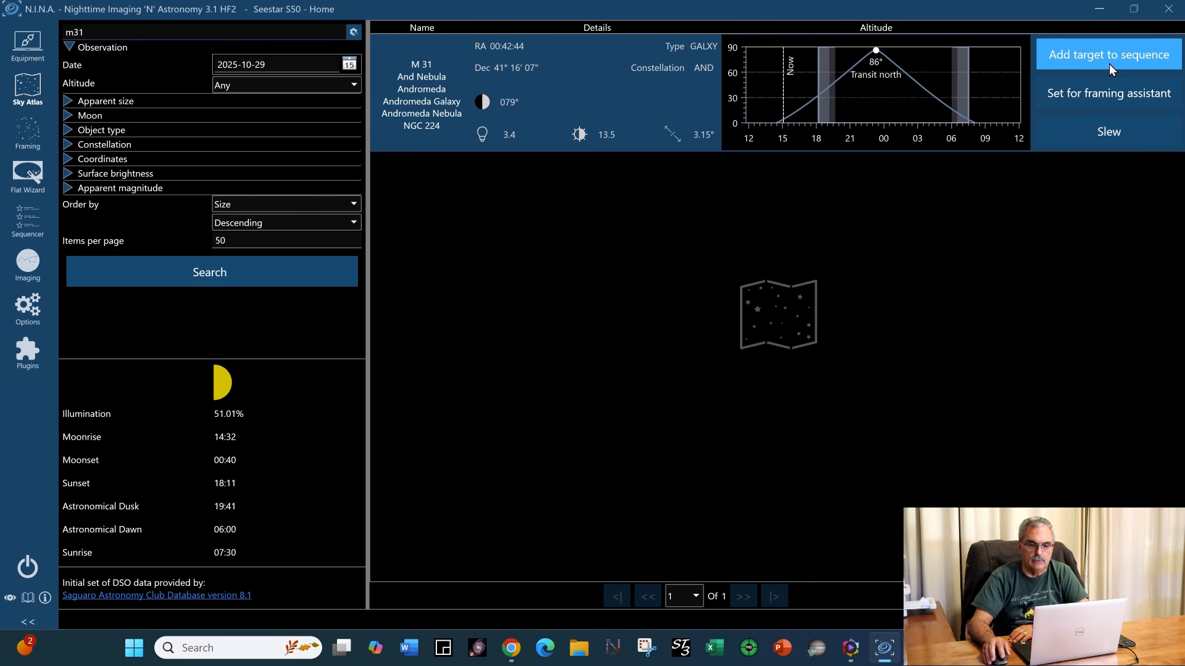
left_click(1116, 102)
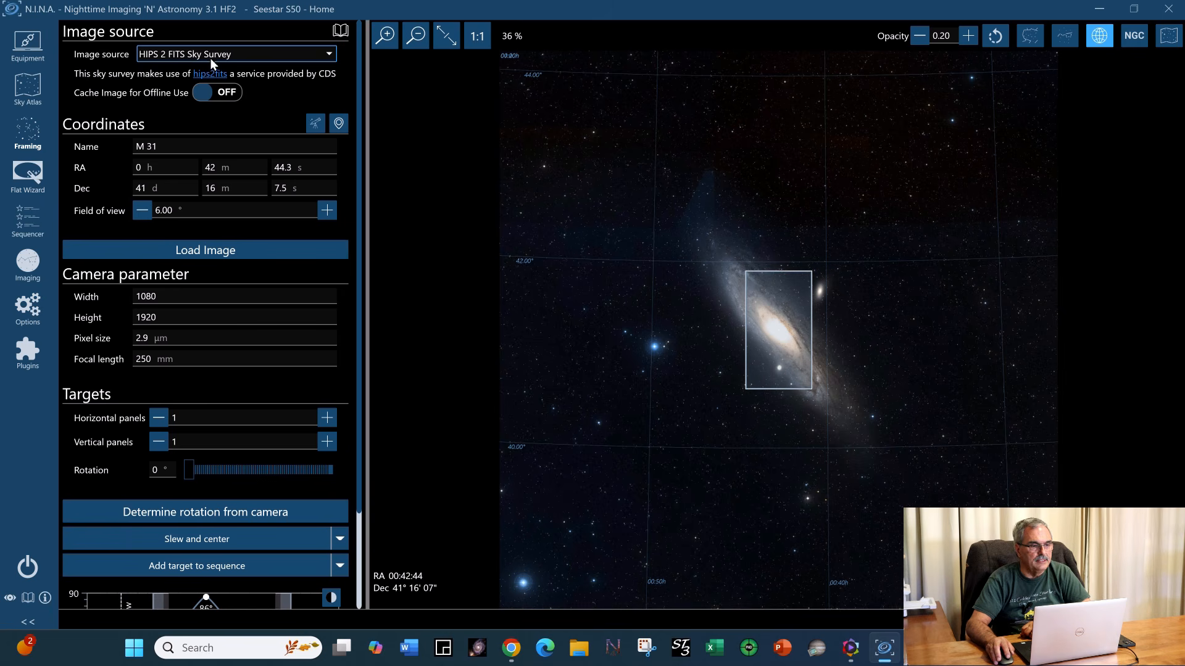
Review the available image sources for framing and keep HIPS 2 FITS Sky Survey selected
left_click(330, 57)
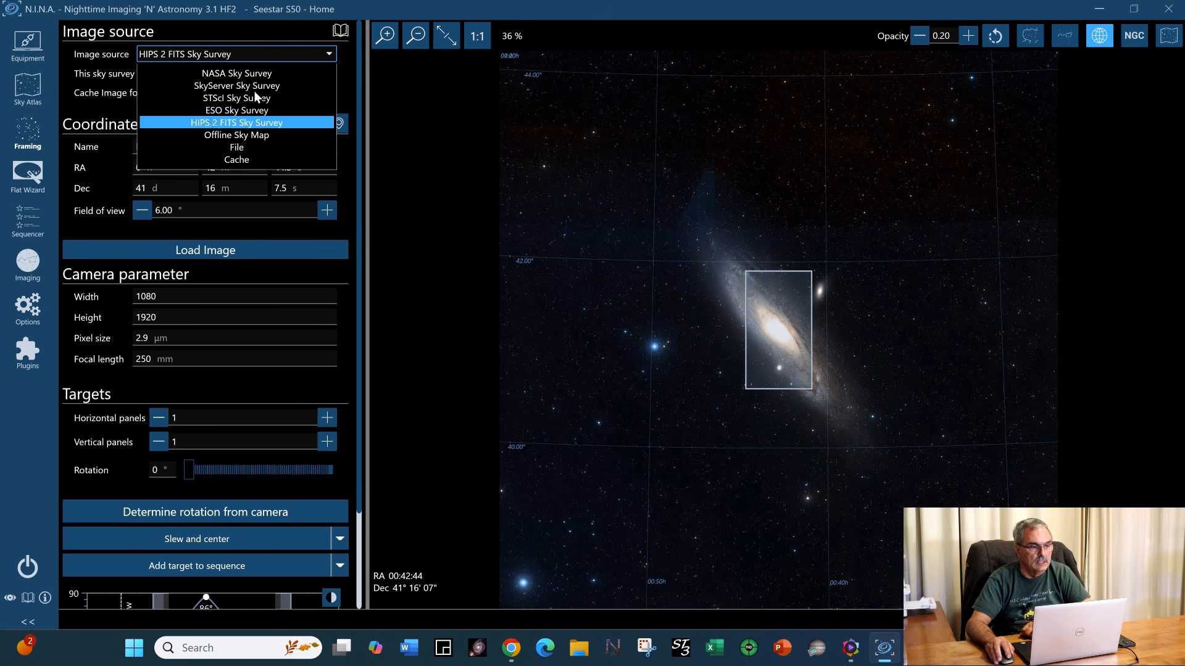
left_click(257, 123)
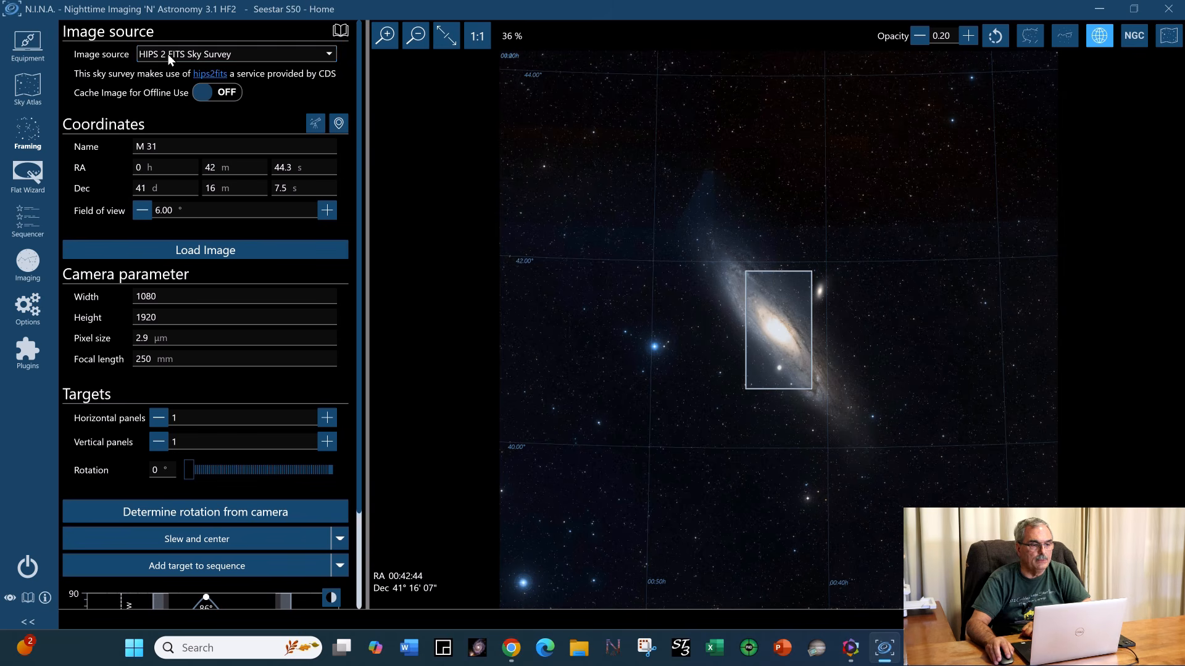
left_click(328, 55)
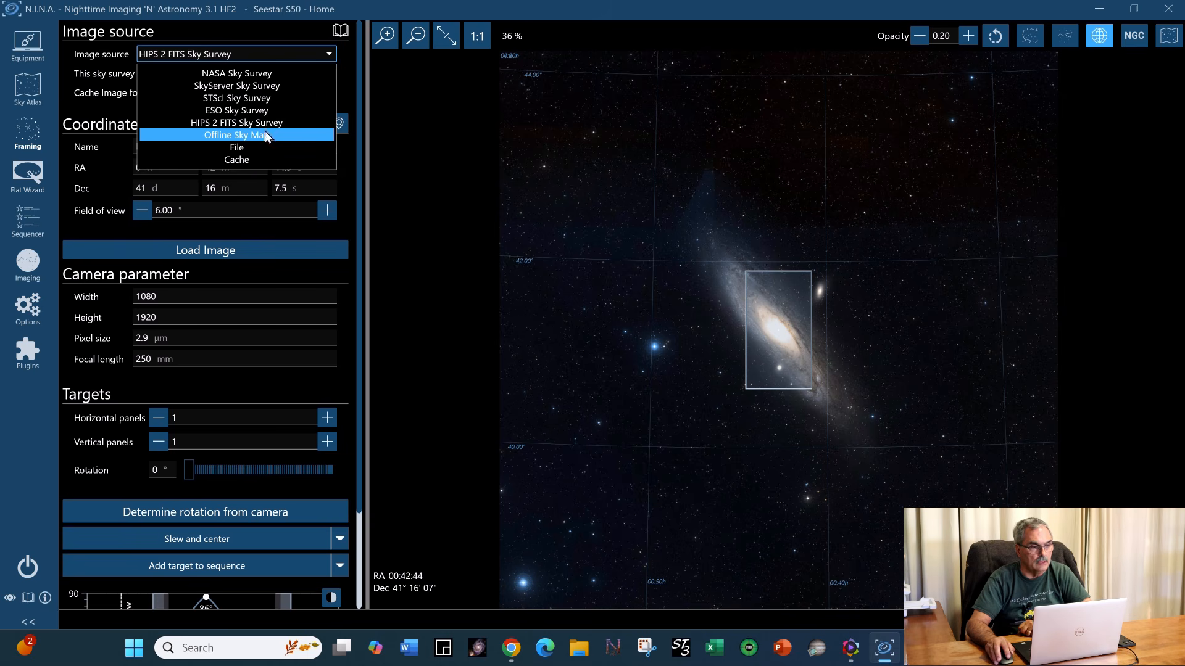
left_click(275, 125)
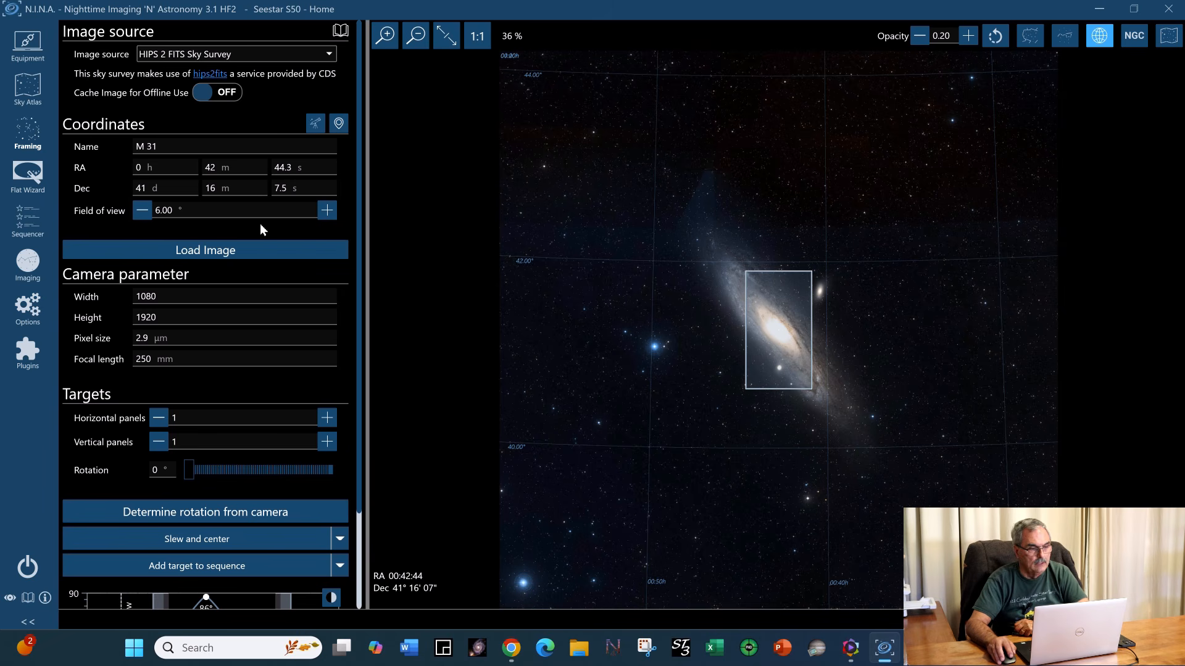
Reduce the framing field of view to 4° and reload the sky survey image of M 31
left_click(142, 211)
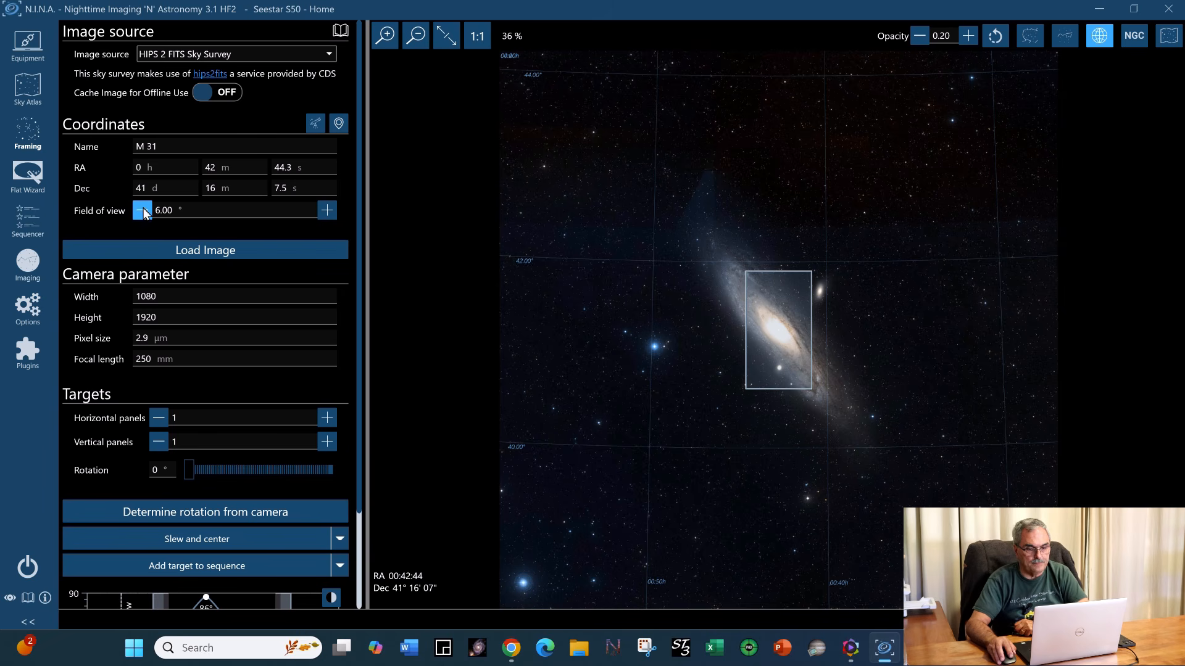
left_click(142, 211)
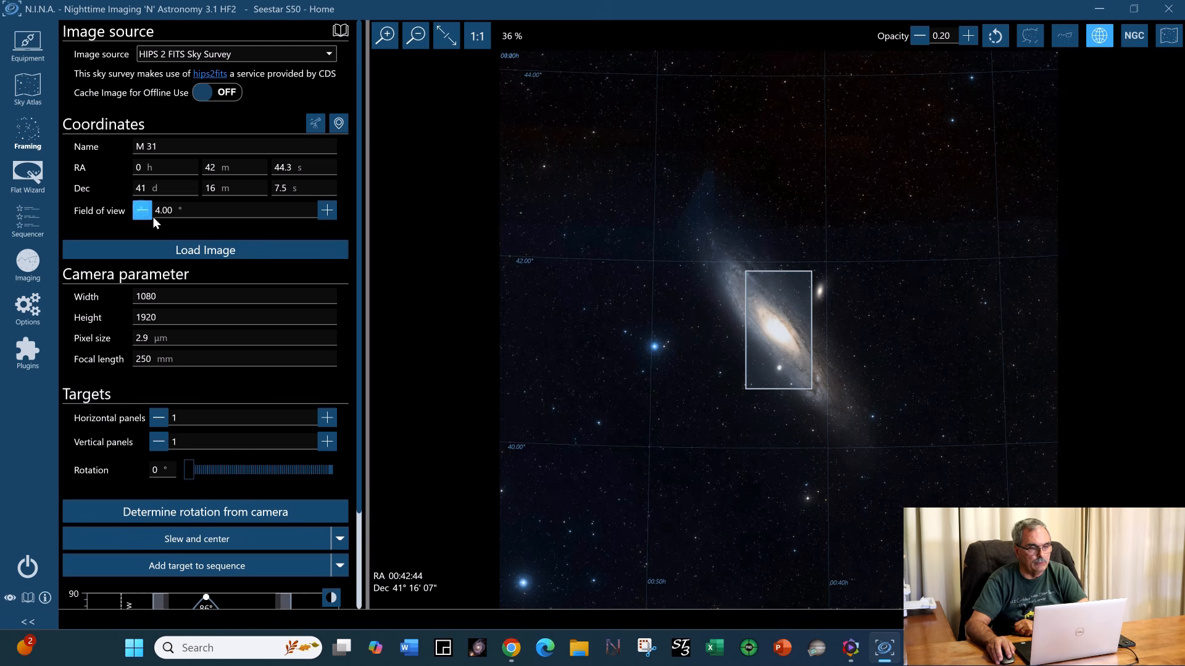
left_click(234, 251)
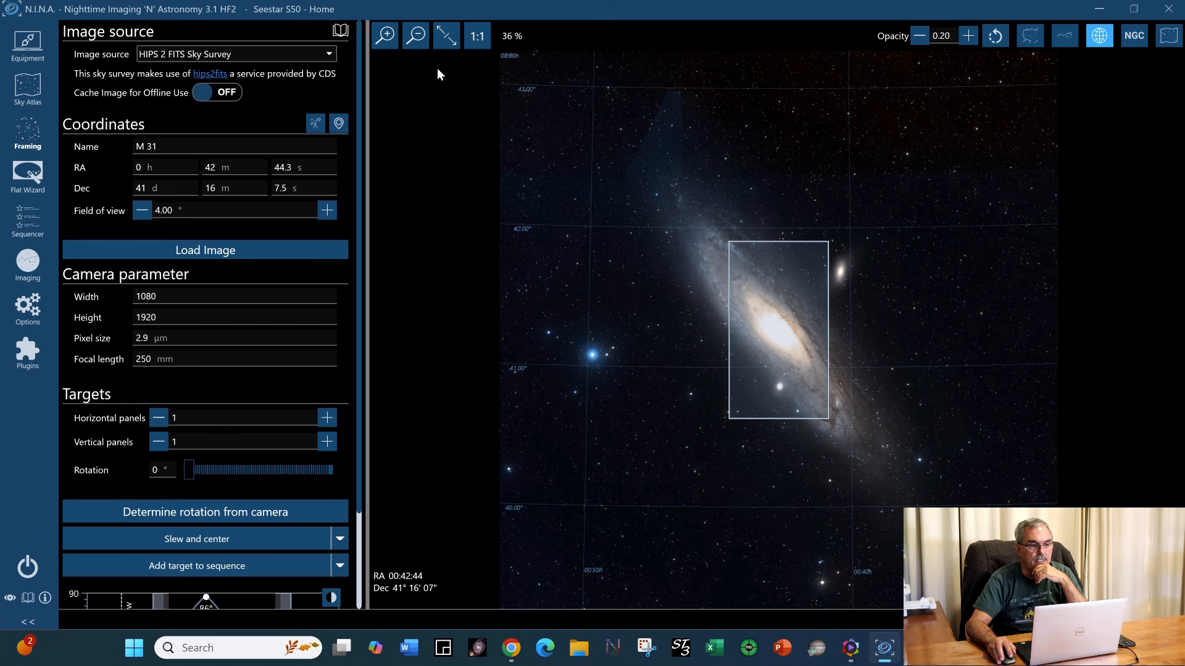
Examine the M 31 framing image at several magnifications, including 1:1 scale, and fit it back to the view
left_click(381, 35)
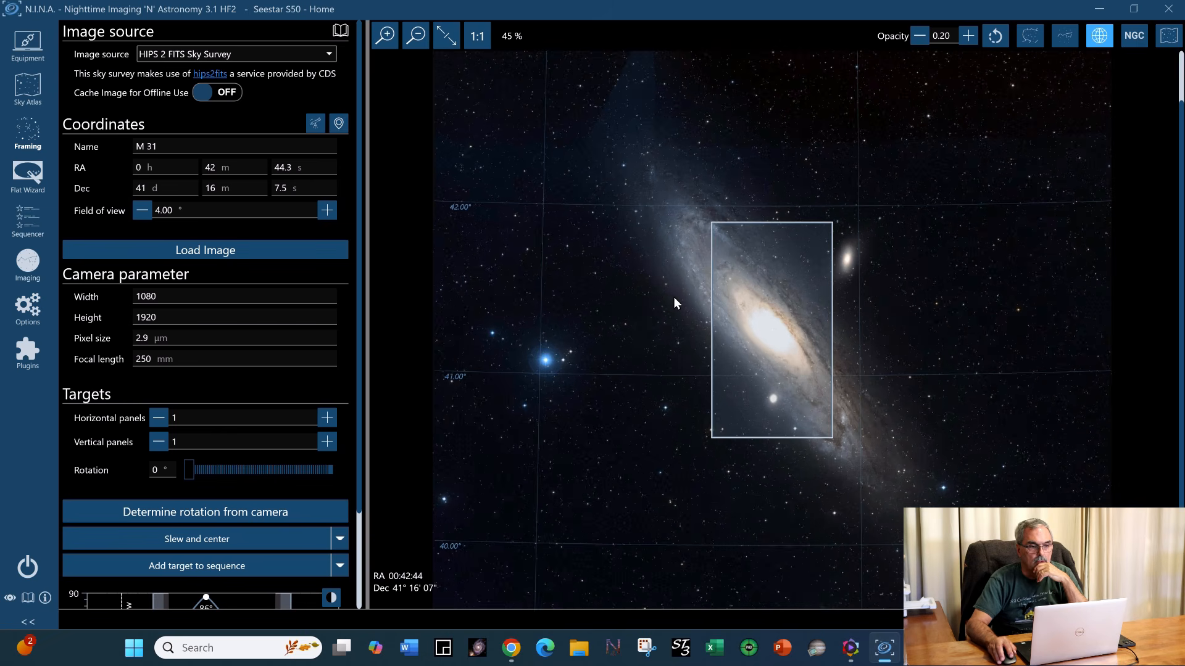
left_click(379, 36)
left_click(417, 39)
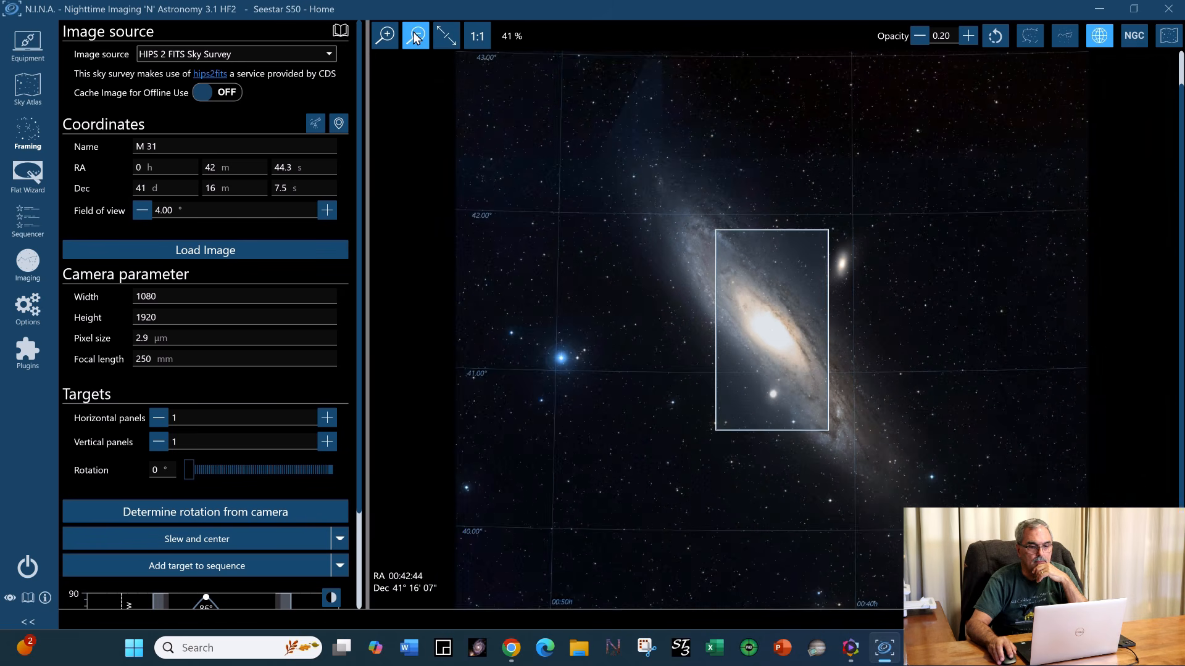
left_click(417, 38)
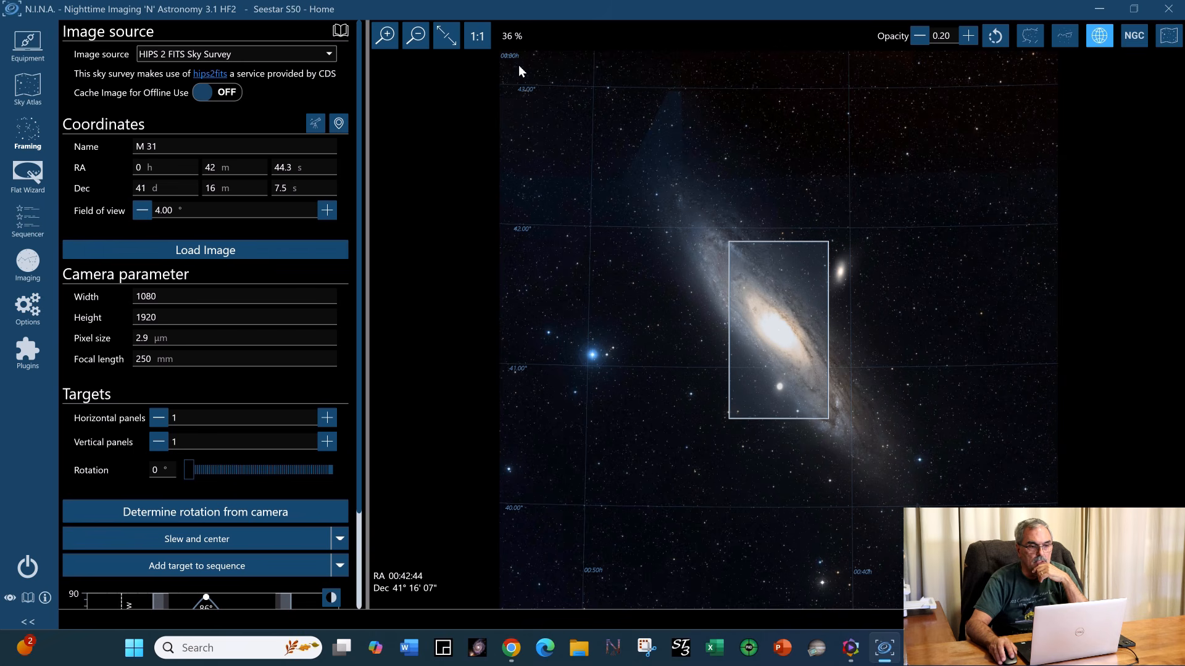
left_click(482, 38)
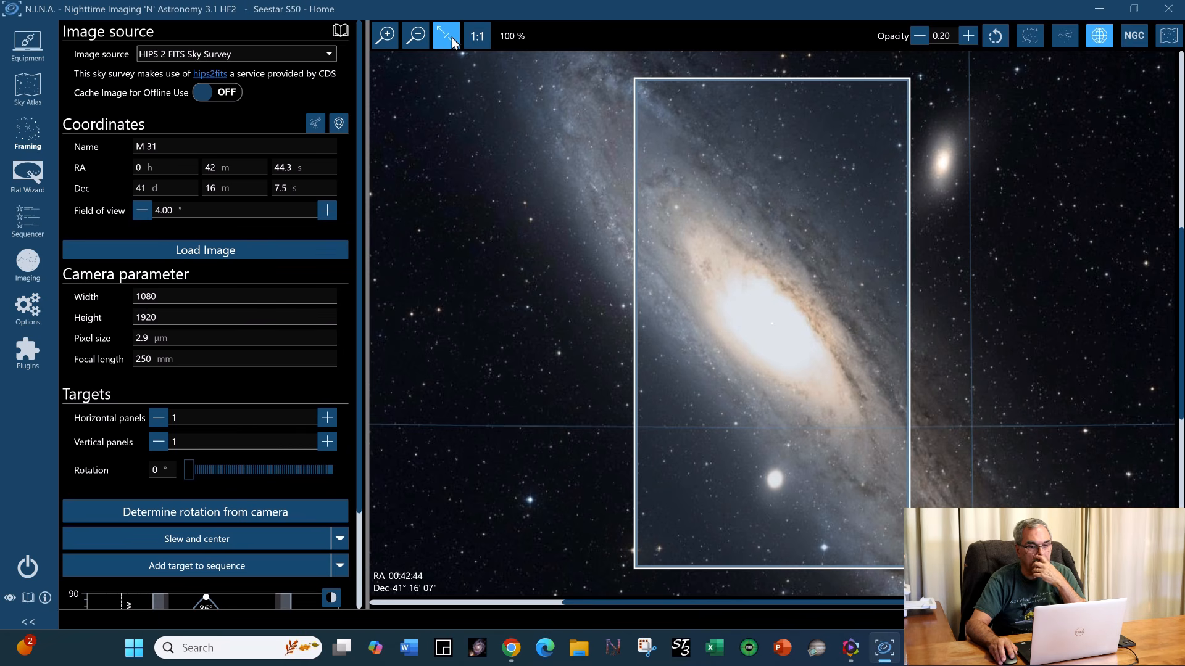
left_click(453, 37)
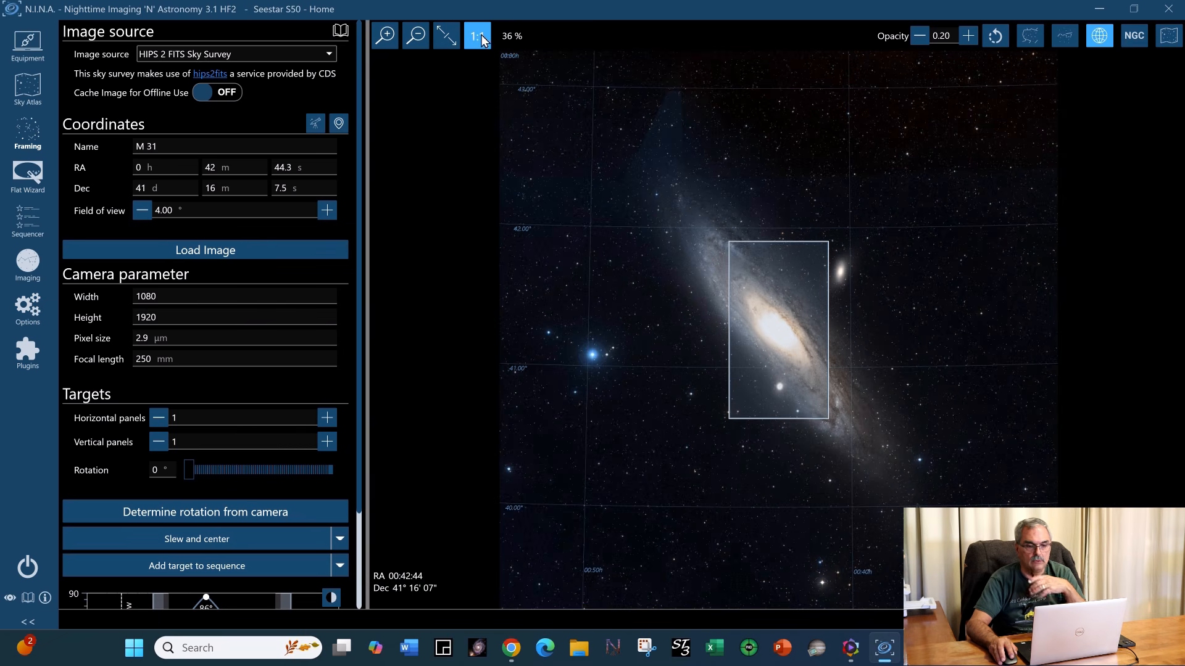
left_click(481, 37)
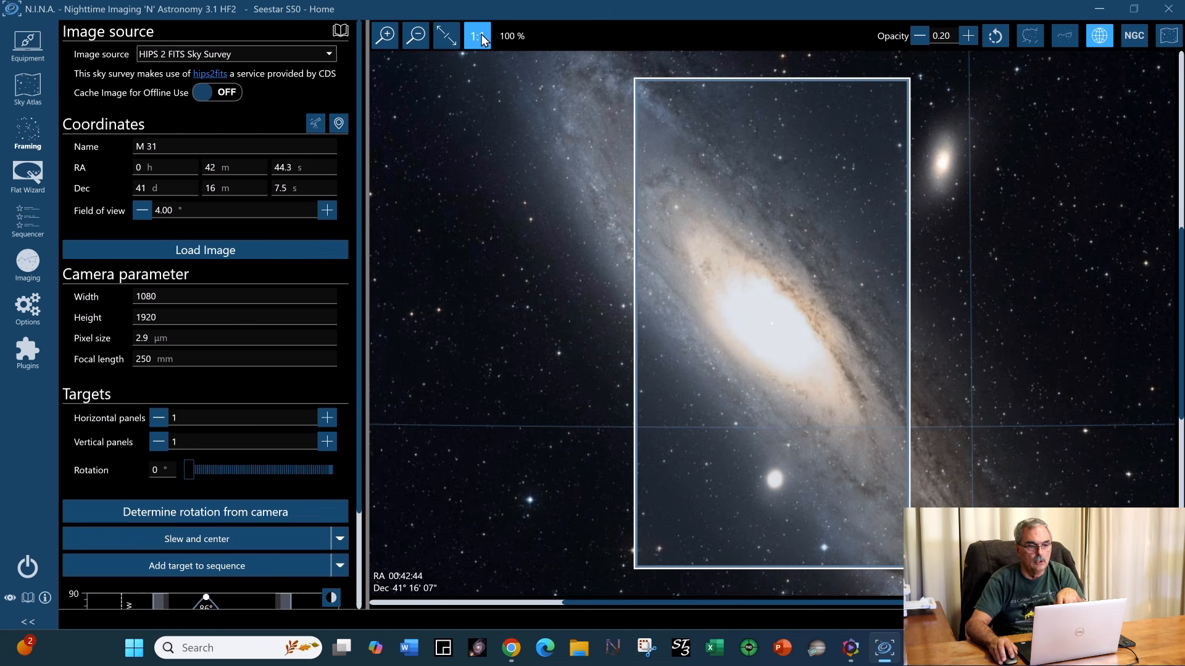
left_click(451, 39)
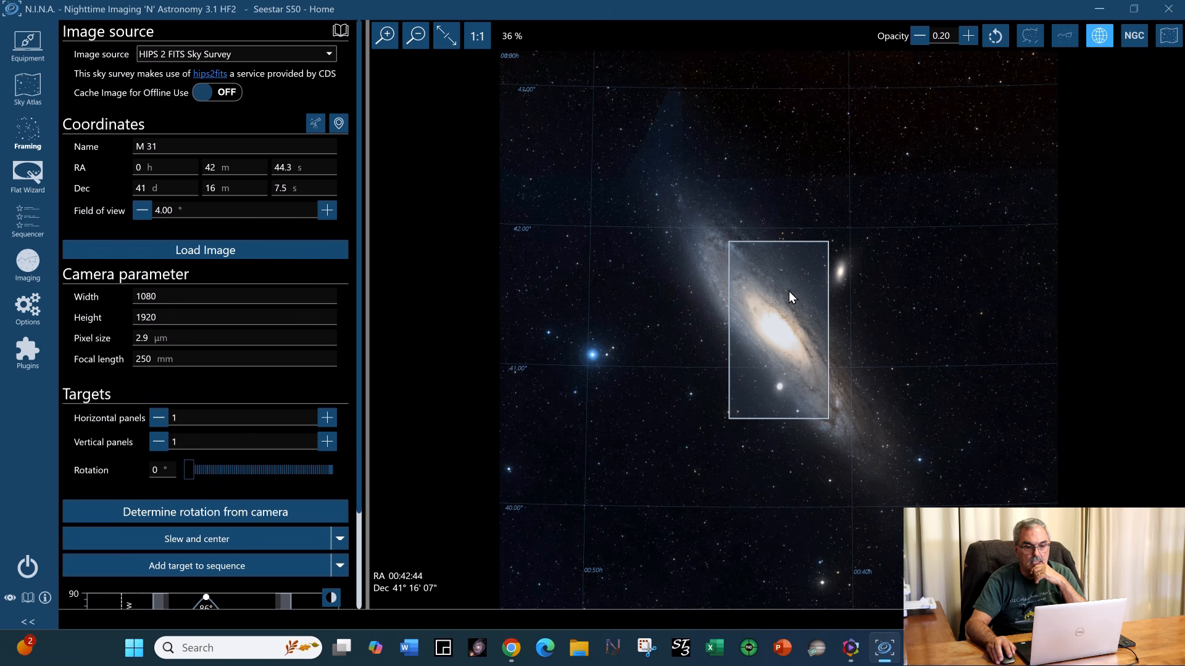
Try a framing rectangle opacity of 0.70 and restore it to 0.20
left_click(970, 36)
left_click(970, 36)
left_click(970, 36)
left_click(970, 36)
left_click(970, 36)
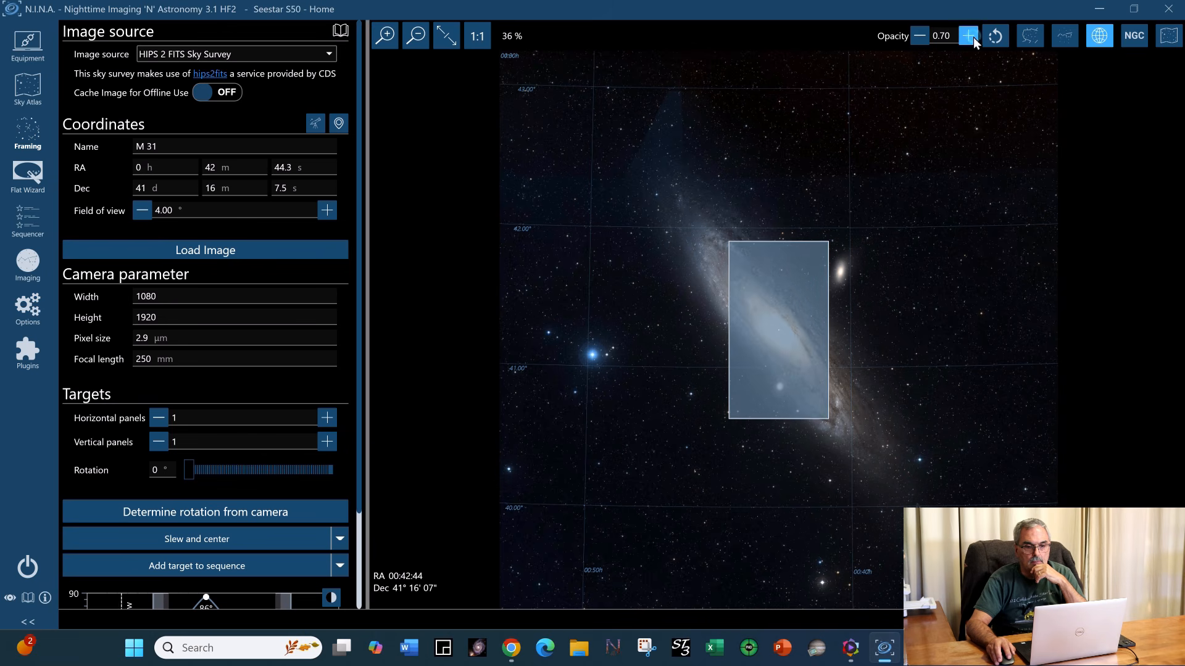
left_click(919, 36)
left_click(919, 36)
left_click(920, 35)
left_click(920, 36)
left_click(919, 36)
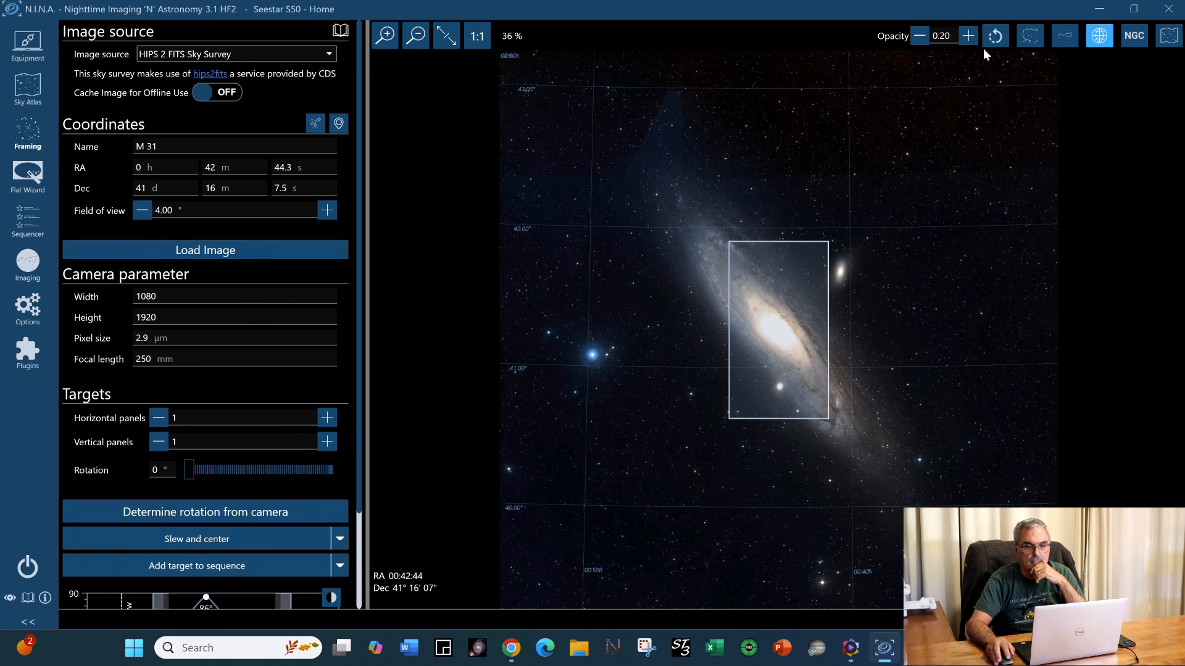
Try out the coordinate grid and NGC object annotation overlays, leaving the grid on and the annotations off
left_click(995, 37)
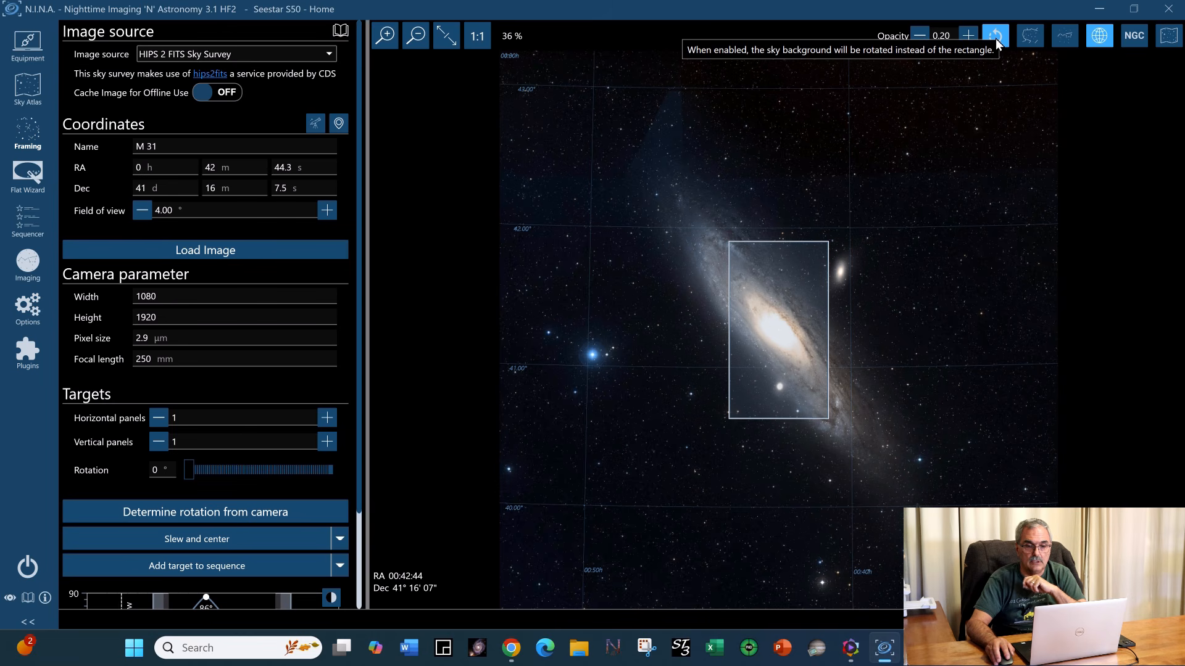
left_click(1032, 39)
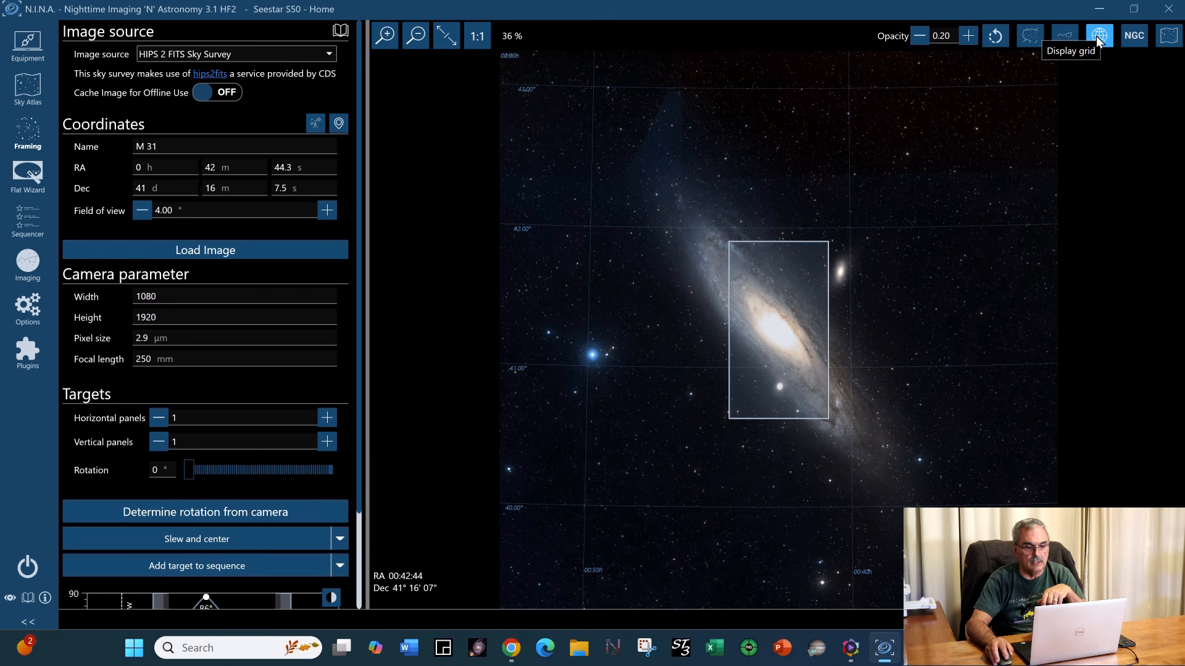
left_click(1095, 36)
left_click(1096, 36)
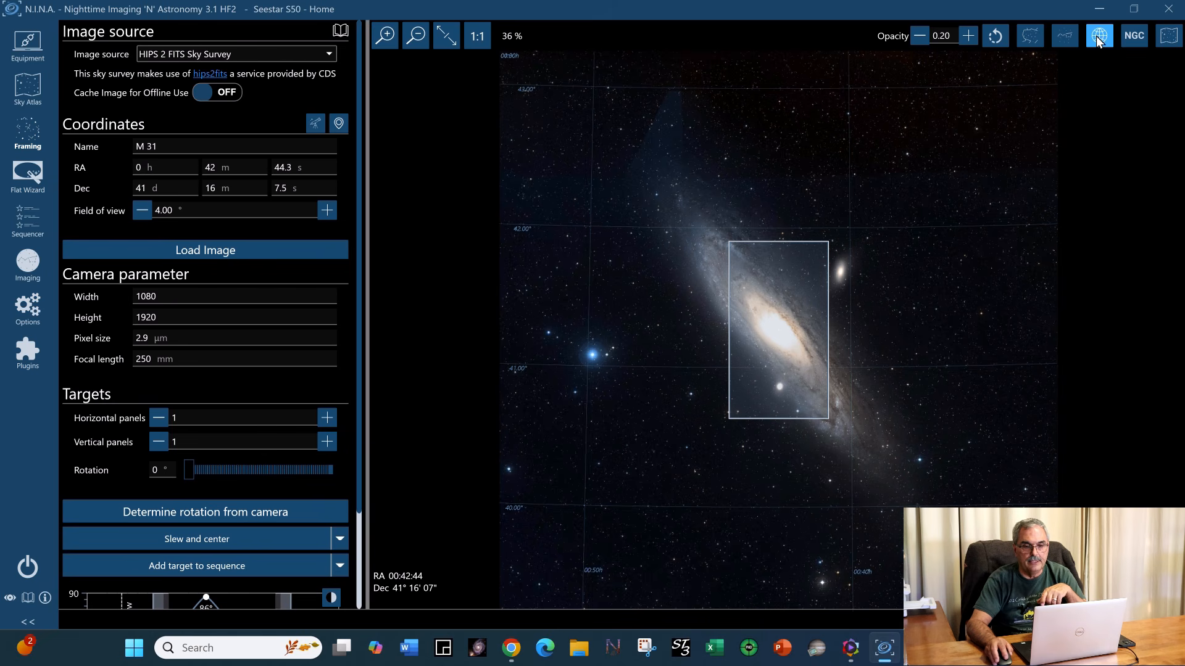
left_click(1132, 38)
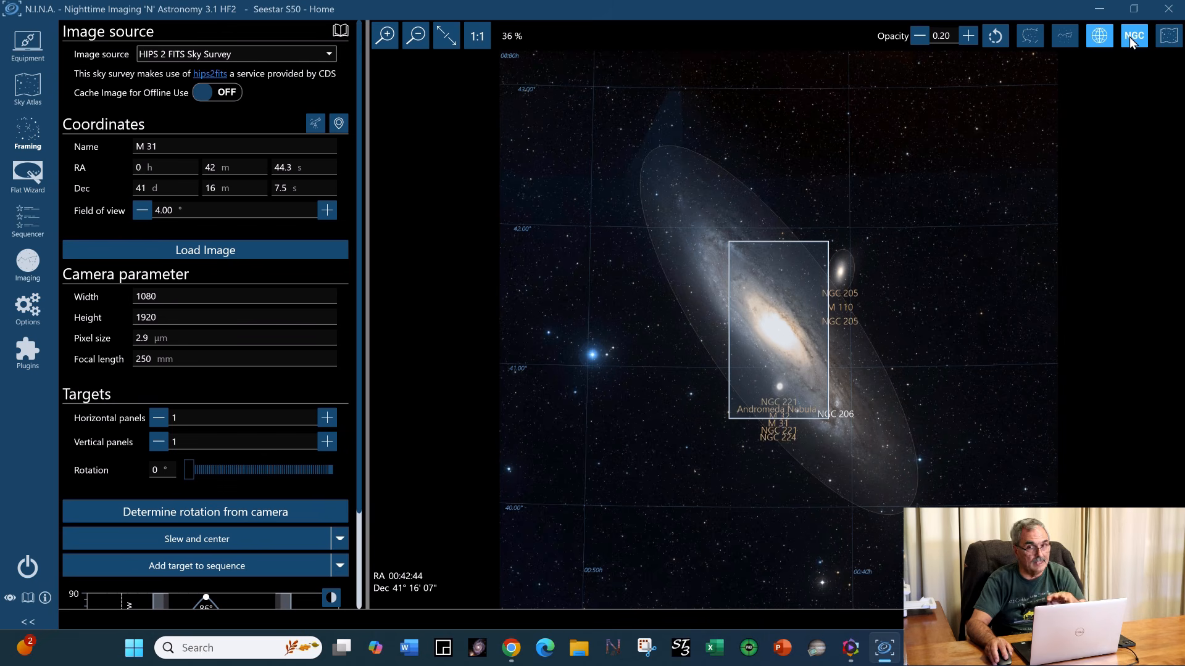
left_click(1132, 39)
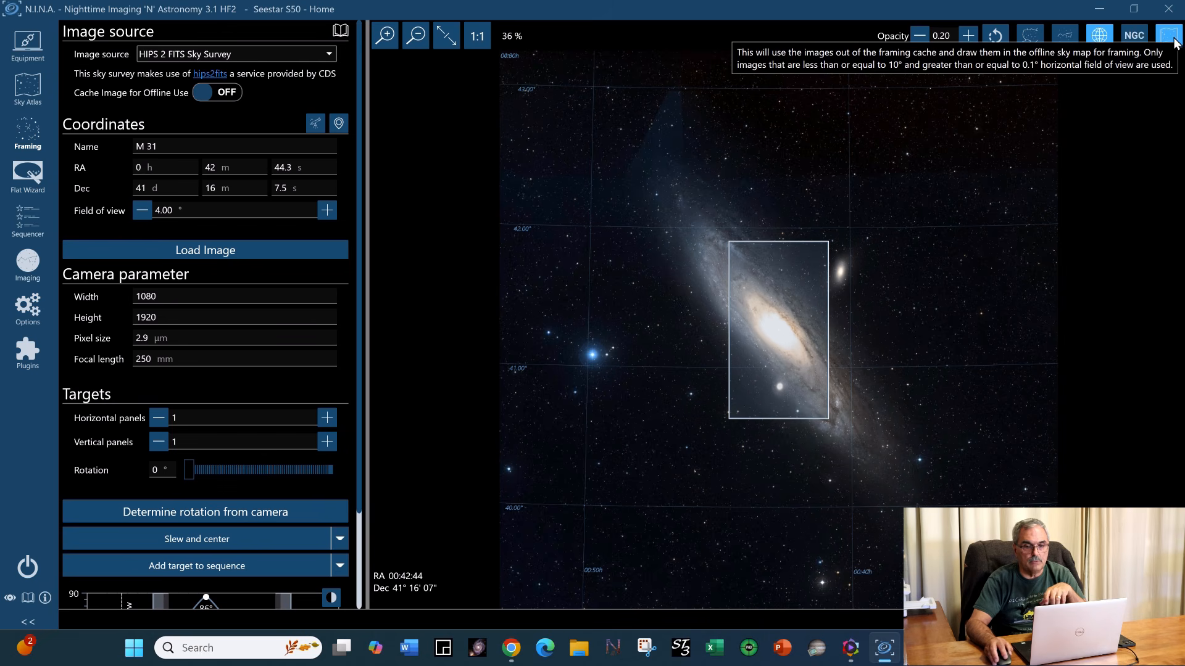
left_click(1174, 43)
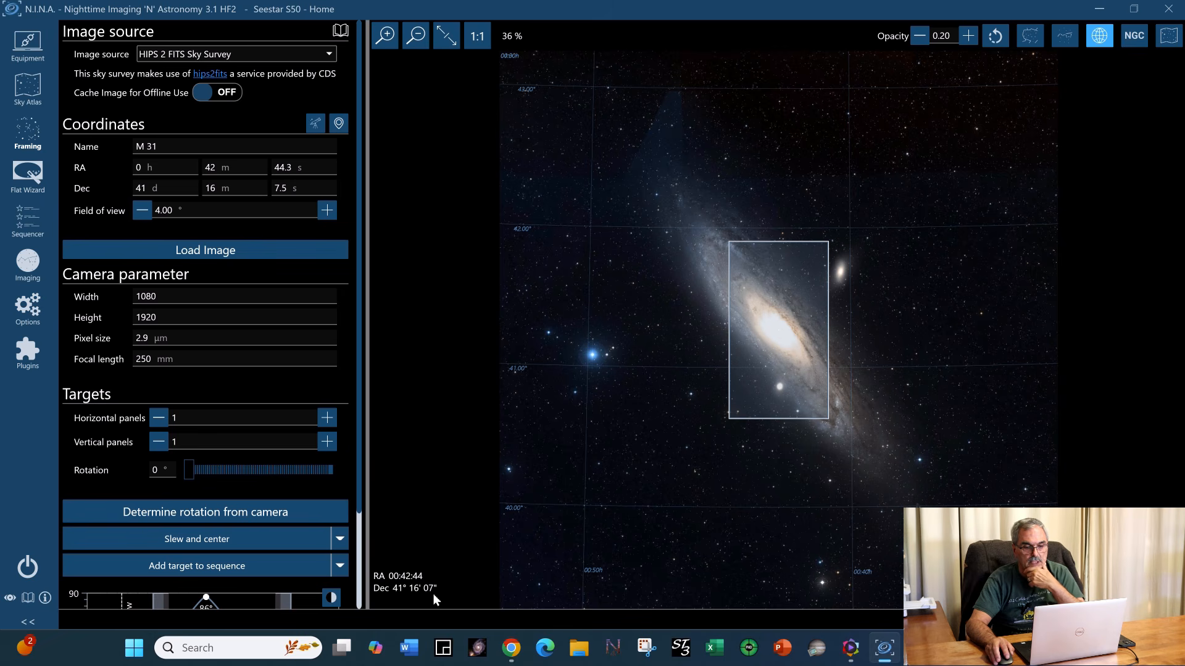
Shift the framing rectangle slightly south to about Dec 41° 14' and leave its rotation at 0°
mouse_move(775, 342)
left_mouse_down()
mouse_move(692, 312)
mouse_move(856, 332)
mouse_move(739, 335)
mouse_move(827, 340)
mouse_move(727, 264)
mouse_move(744, 313)
mouse_move(842, 272)
mouse_move(770, 387)
mouse_move(771, 345)
mouse_move(792, 347)
mouse_move(778, 336)
left_mouse_up()
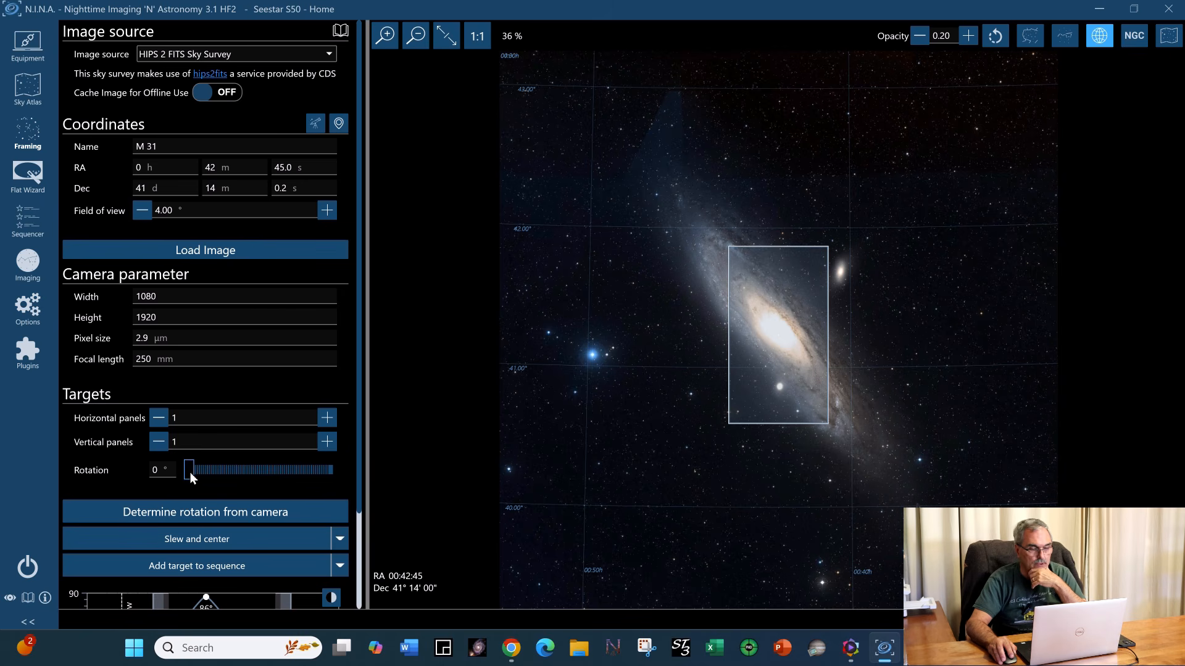
mouse_move(190, 472)
left_mouse_down()
mouse_move(286, 472)
mouse_move(179, 472)
left_mouse_up()
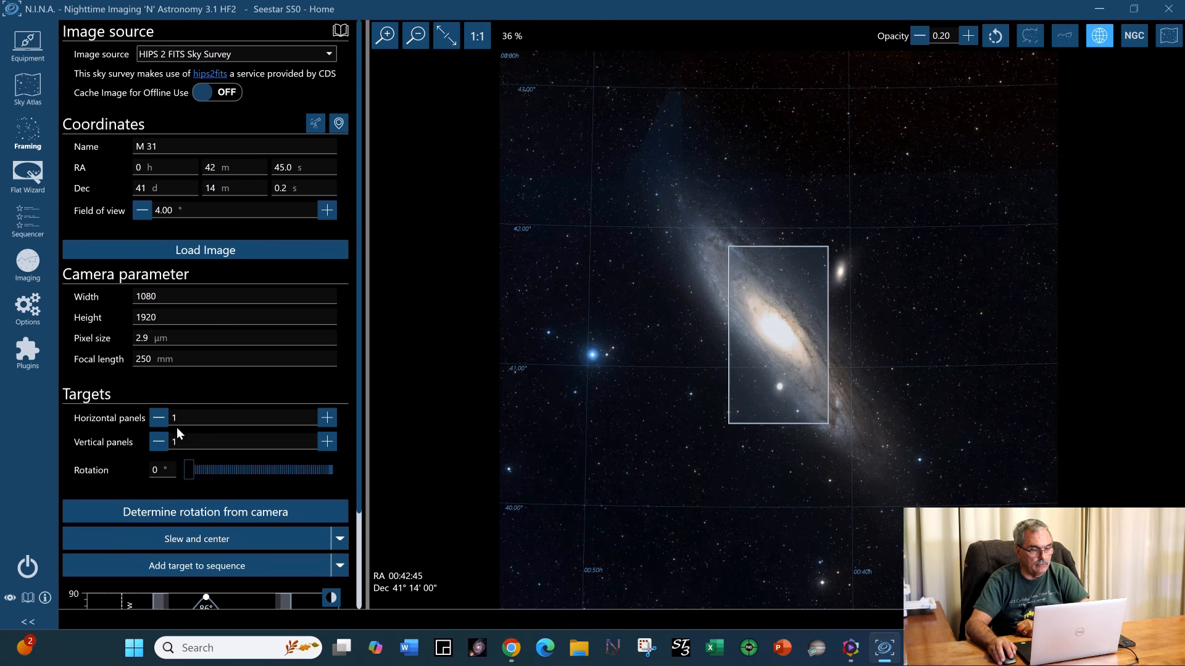
Set up the M 31 mosaic with 3 horizontal panels and 2 vertical panels
left_click(327, 418)
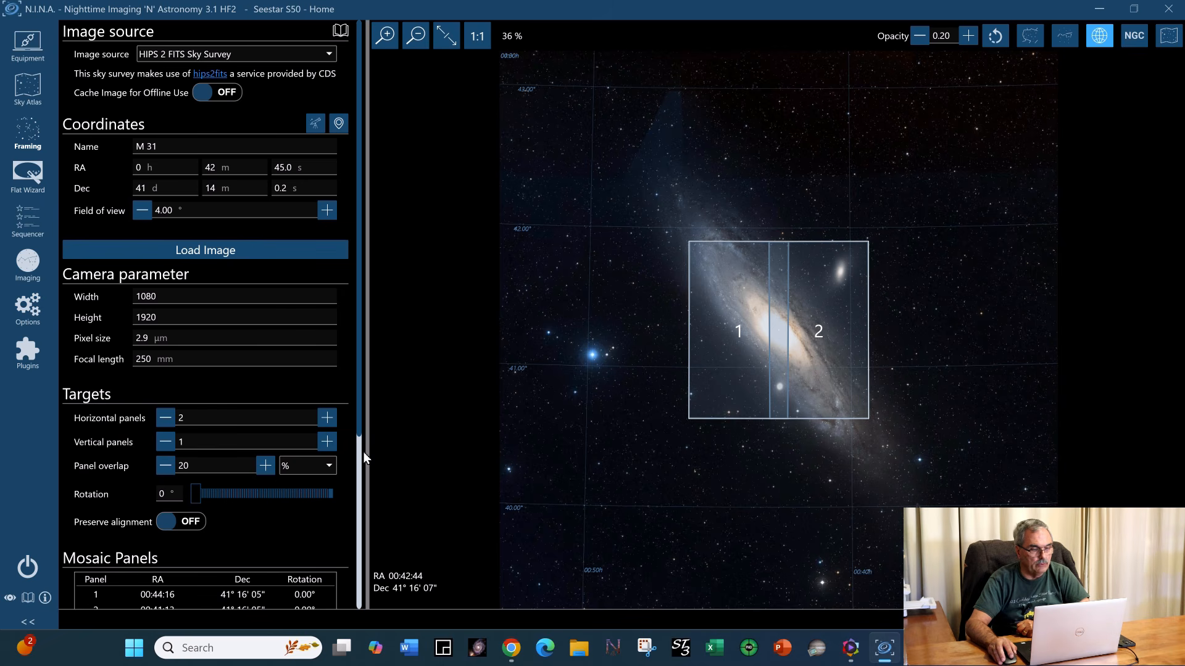
left_click(327, 442)
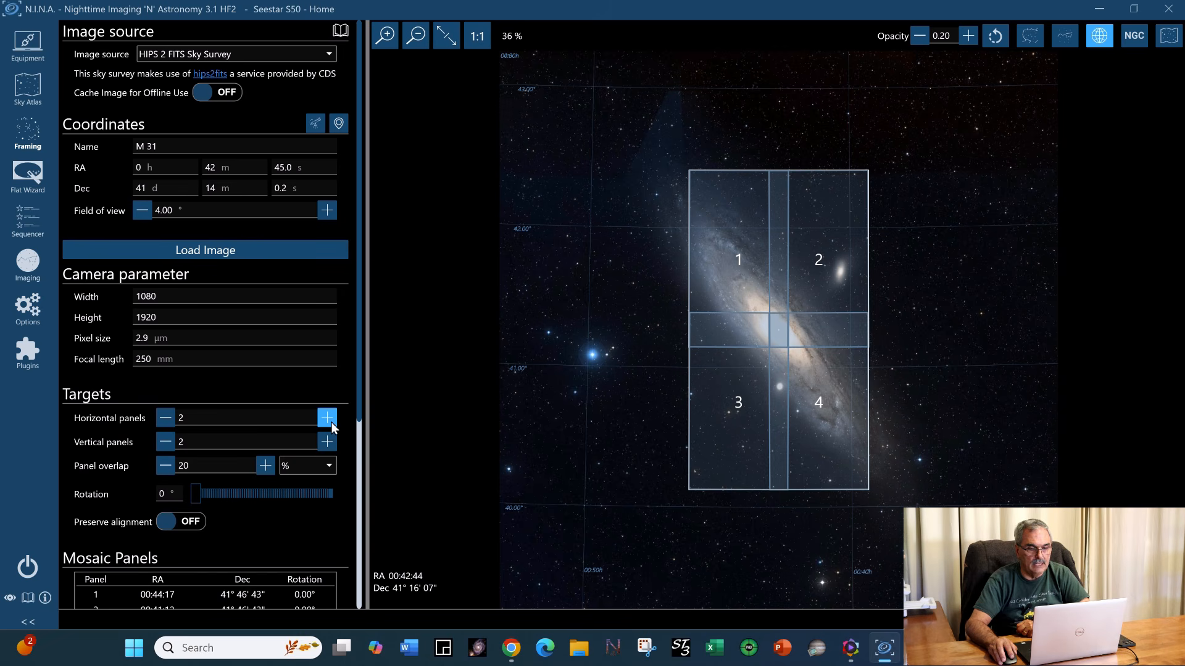
left_click(330, 422)
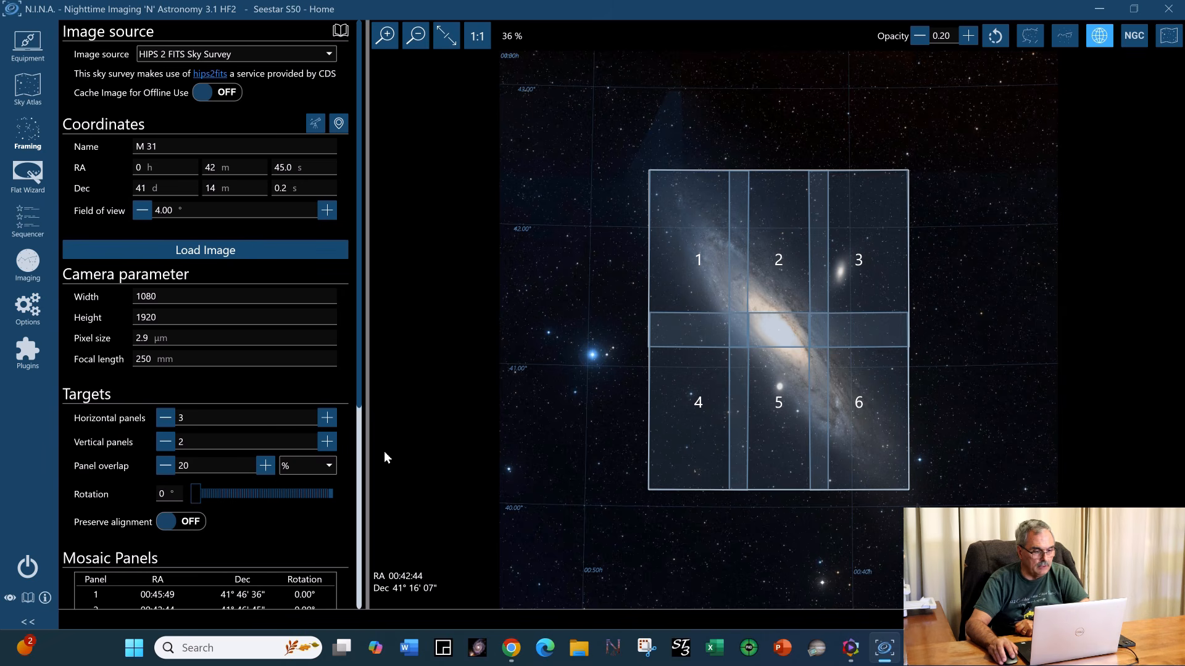
Try reducing the mosaic panel overlap to 10% and restore it to 20%
left_click_drag(360, 397, 365, 547)
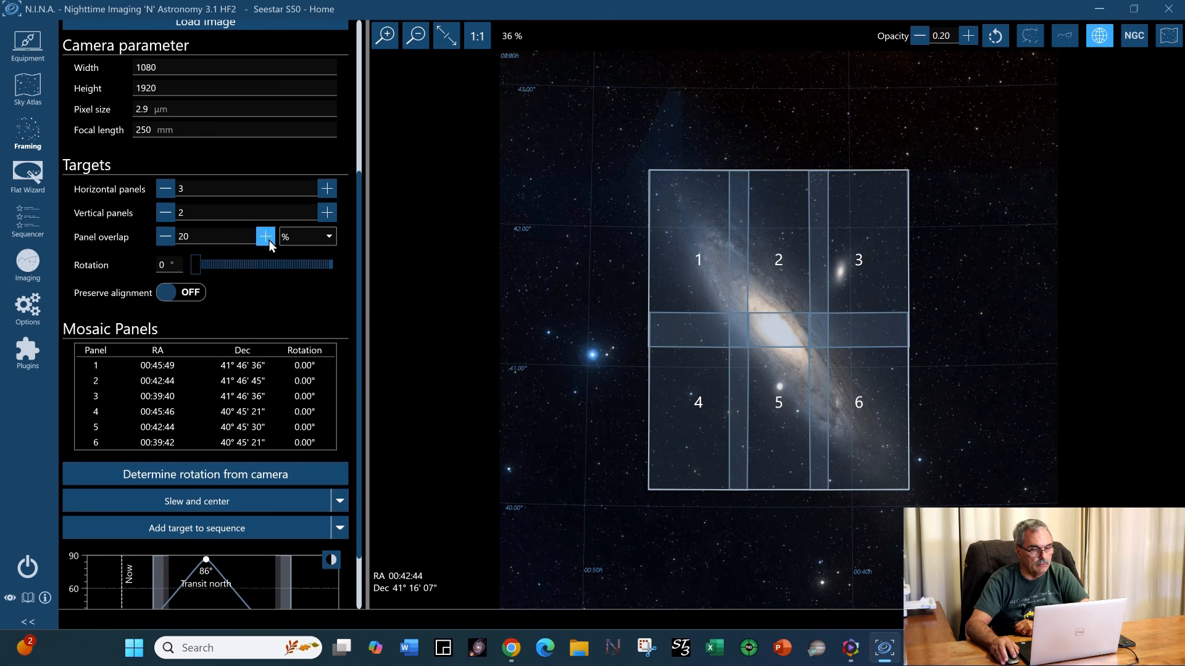
left_click(165, 237)
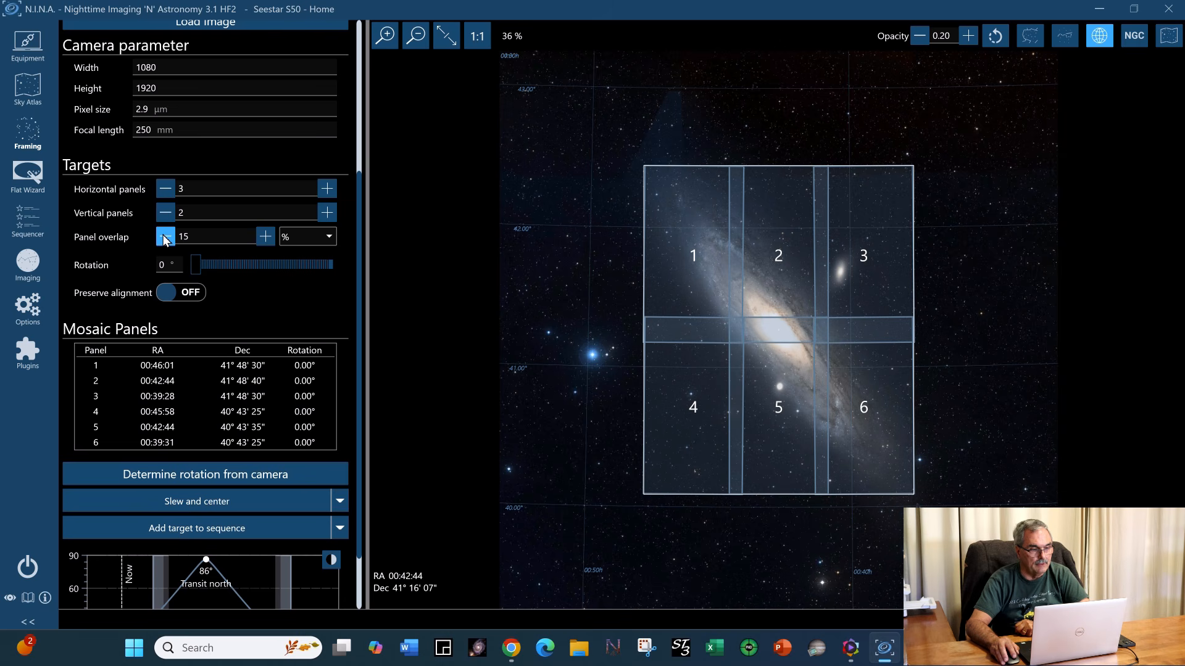
left_click(164, 237)
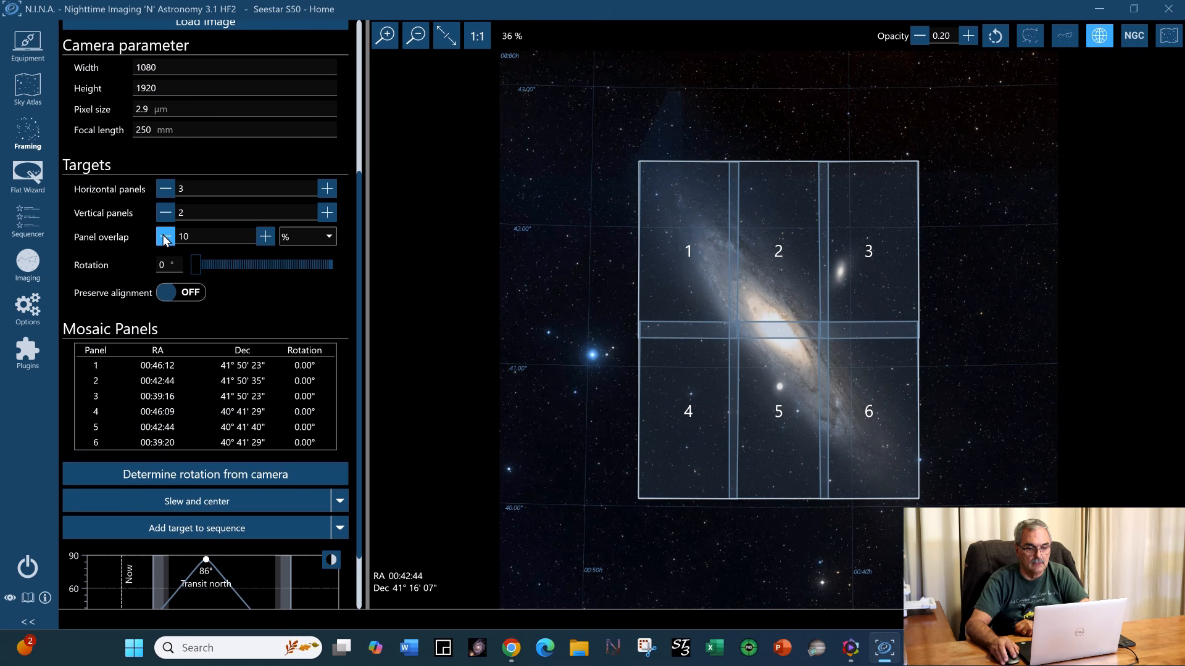
left_click(265, 237)
left_click(265, 237)
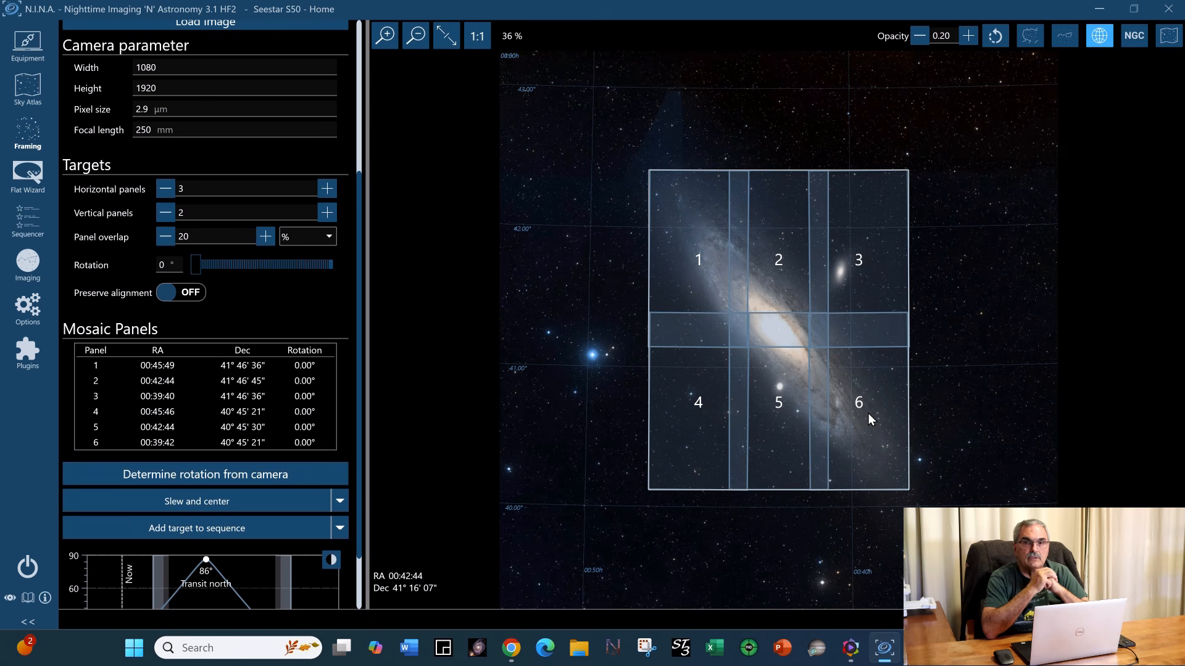
Reduce the M 31 mosaic to a single frame with 1 horizontal panel and 1 vertical panel
scroll(361, 475, "down", 3)
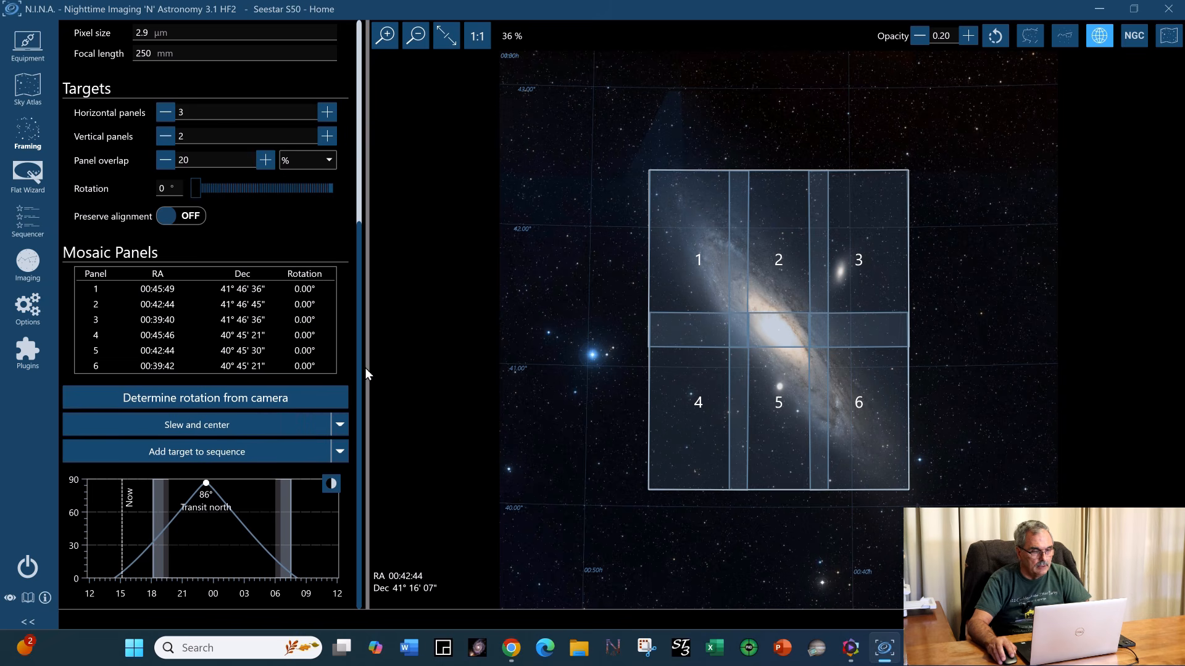
left_click_drag(362, 368, 352, 264)
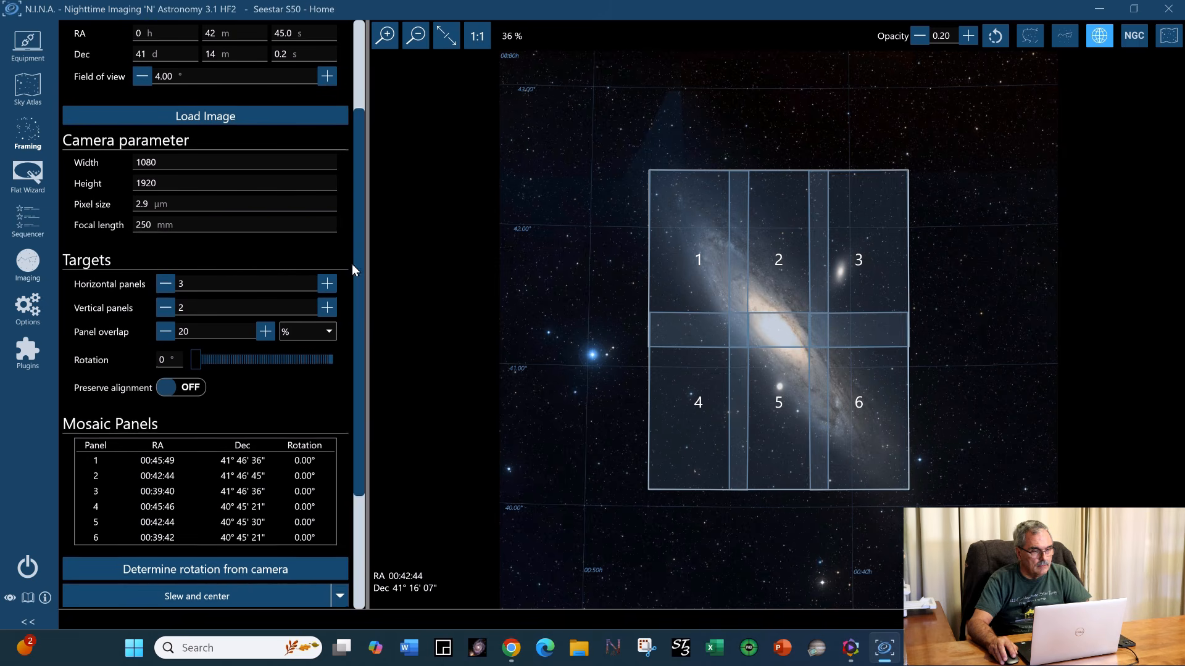
left_click(164, 309)
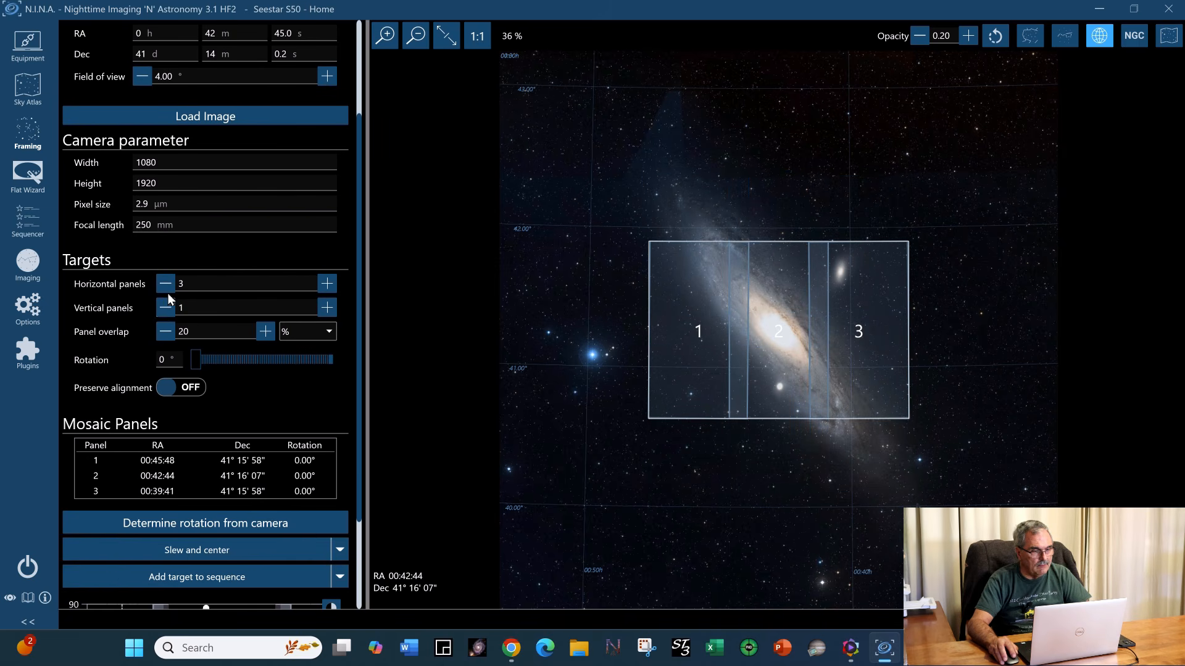
double_click(164, 284)
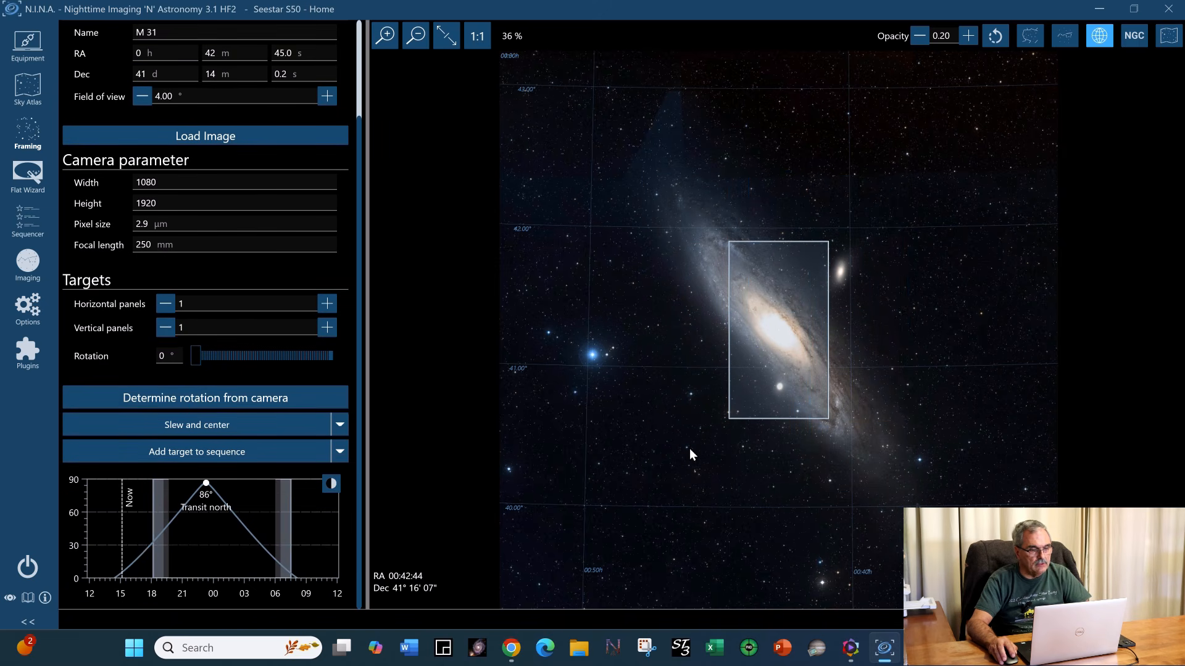
left_click_drag(358, 381, 358, 215)
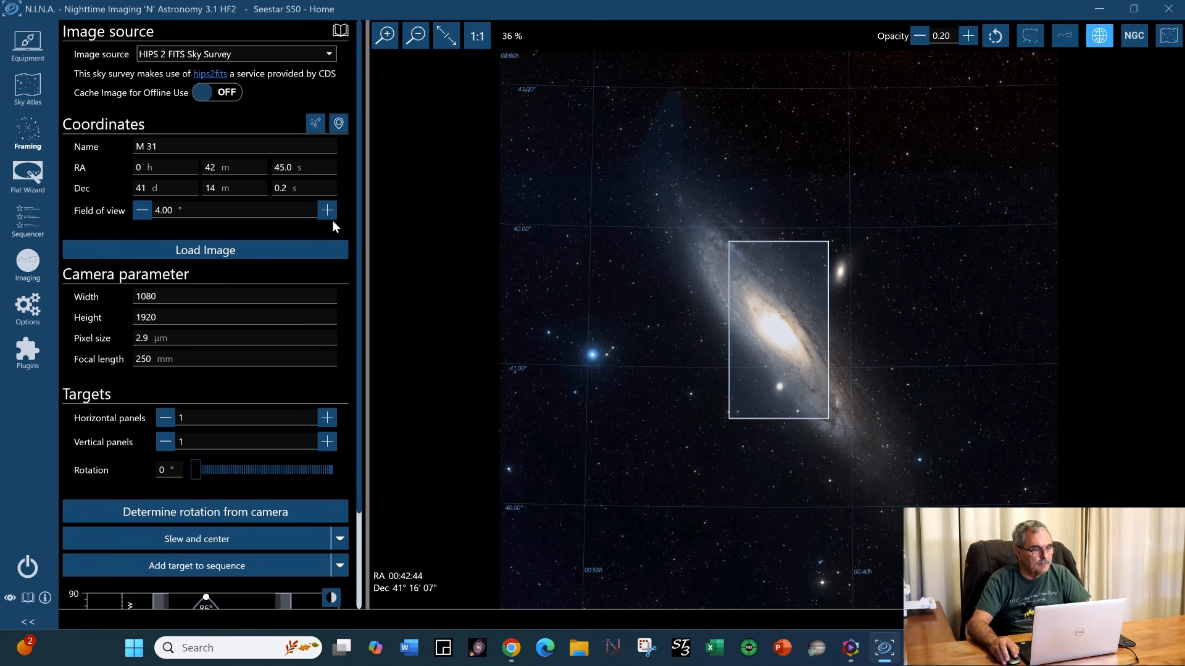
Search the Sky Atlas for m27 and set it as the target in the framing assistant
left_click(27, 92)
left_click(107, 34)
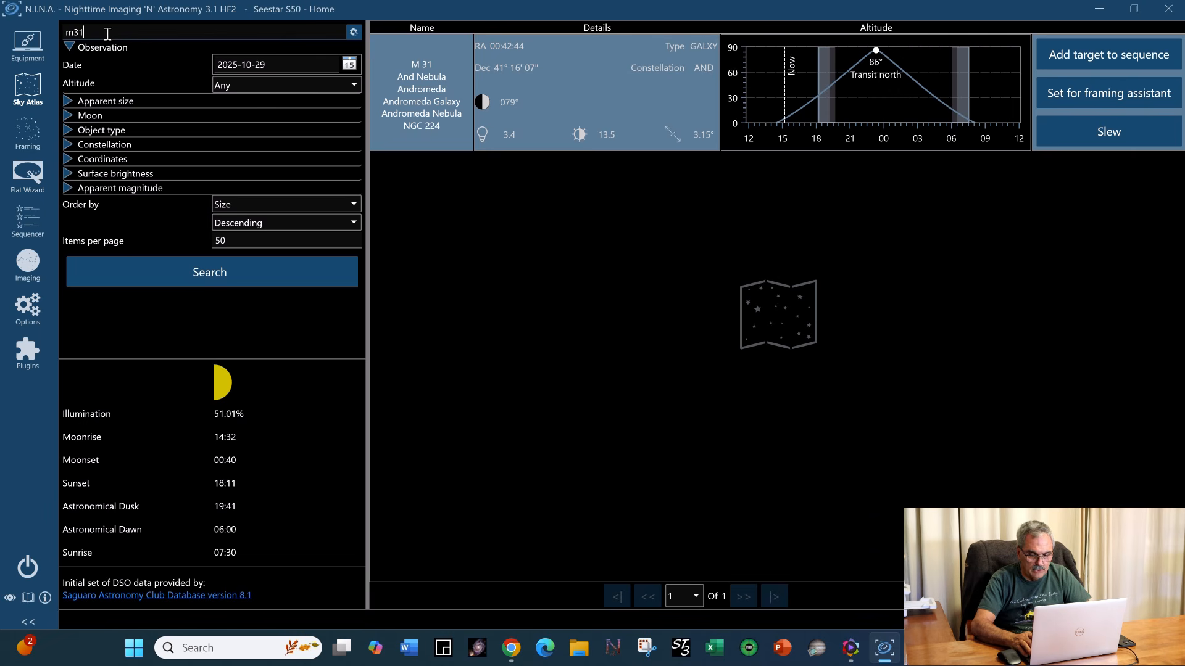
key("BackSpace")
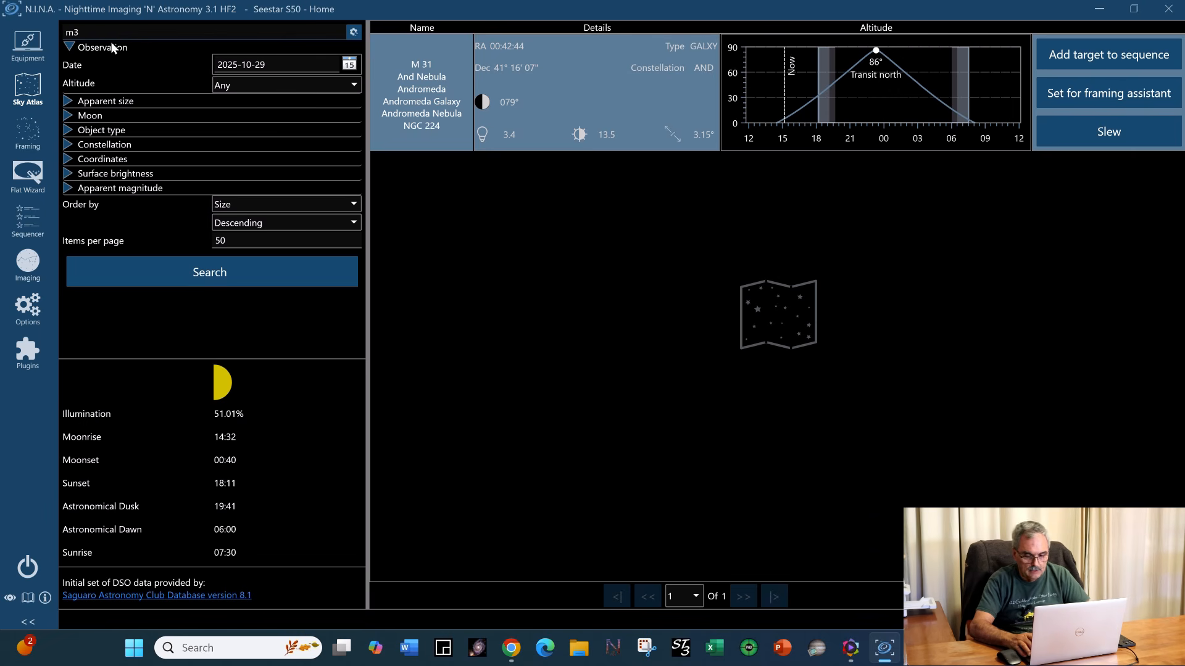
key("BackSpace")
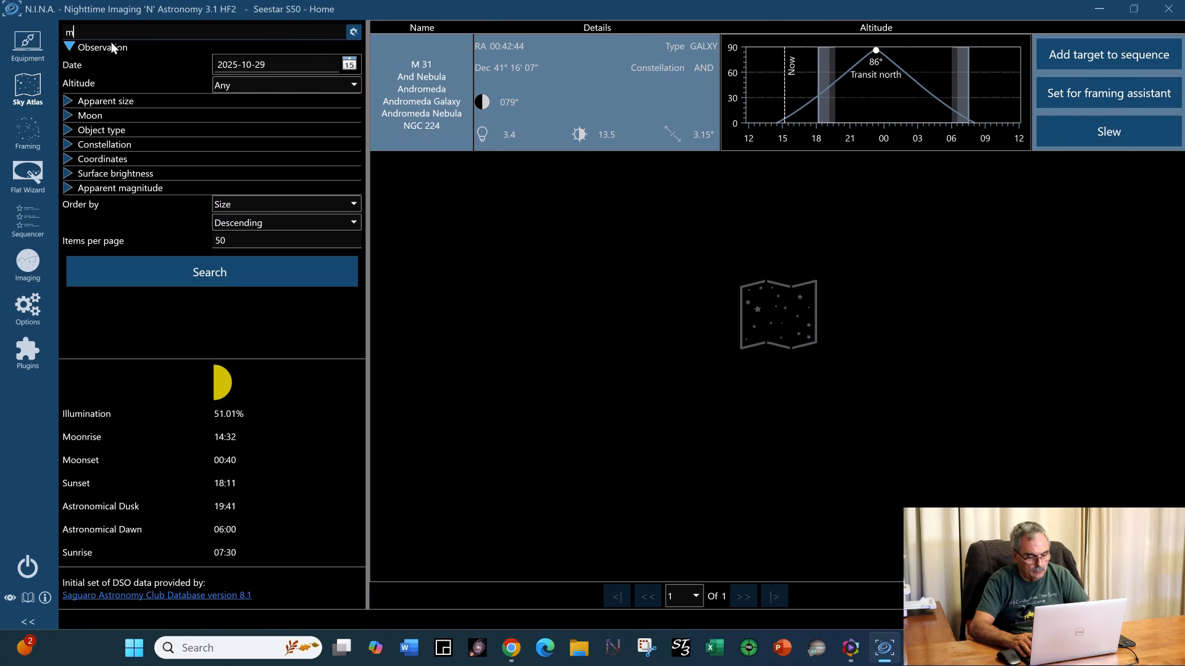
type("27")
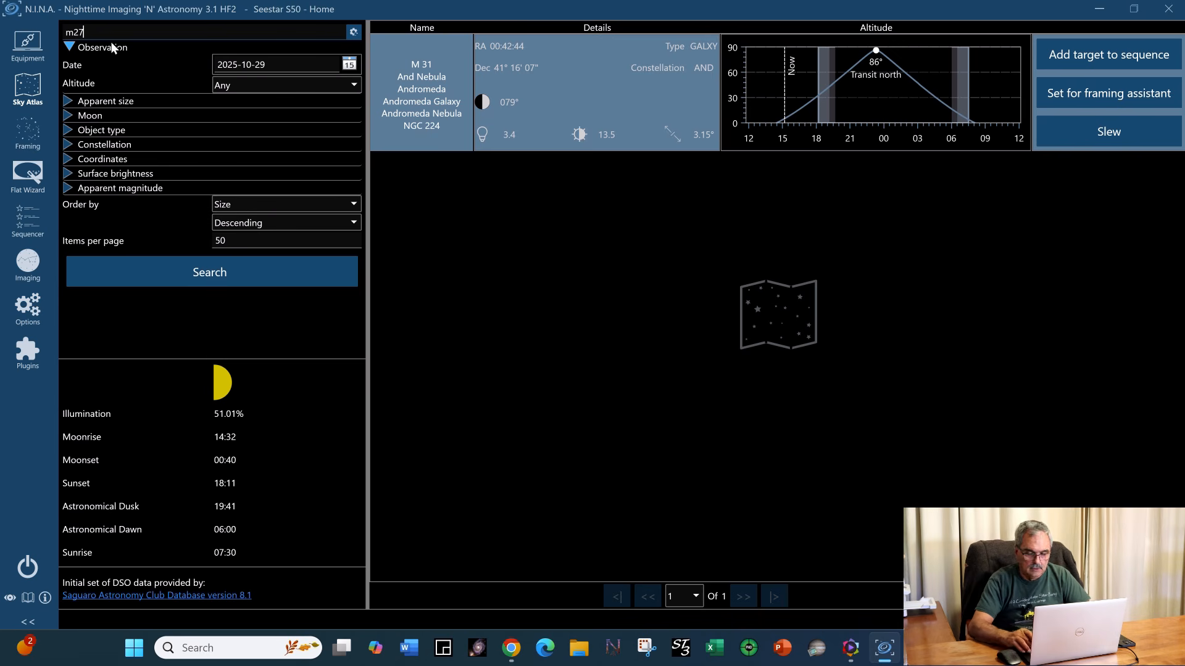
key("Return")
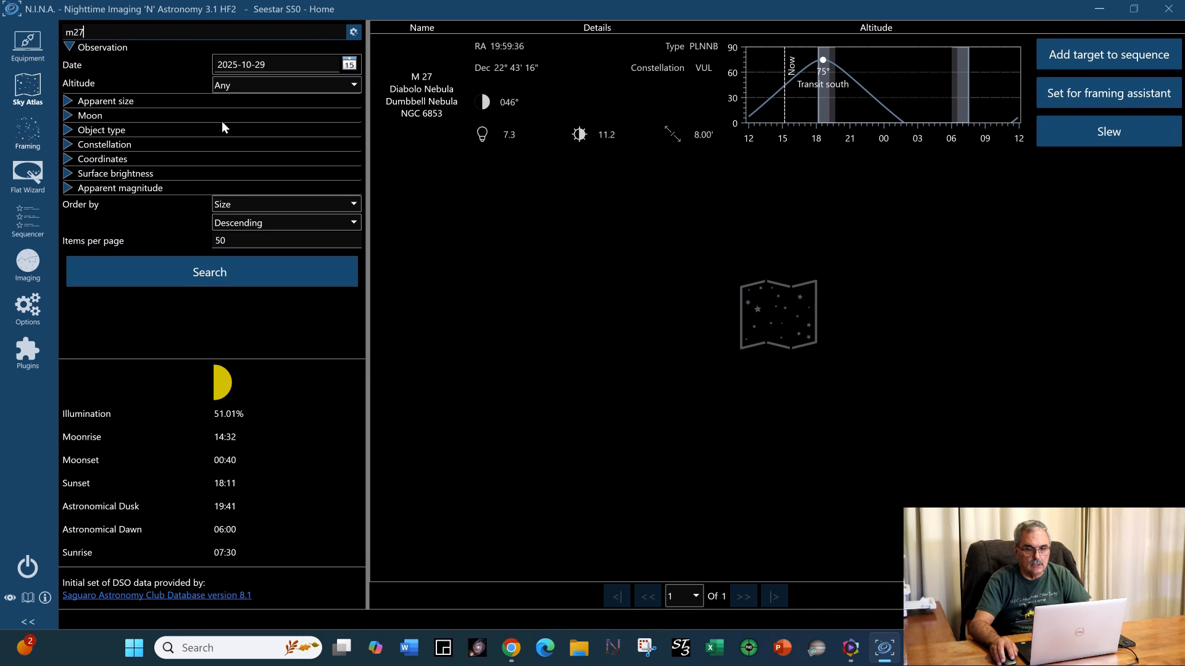
left_click(1102, 95)
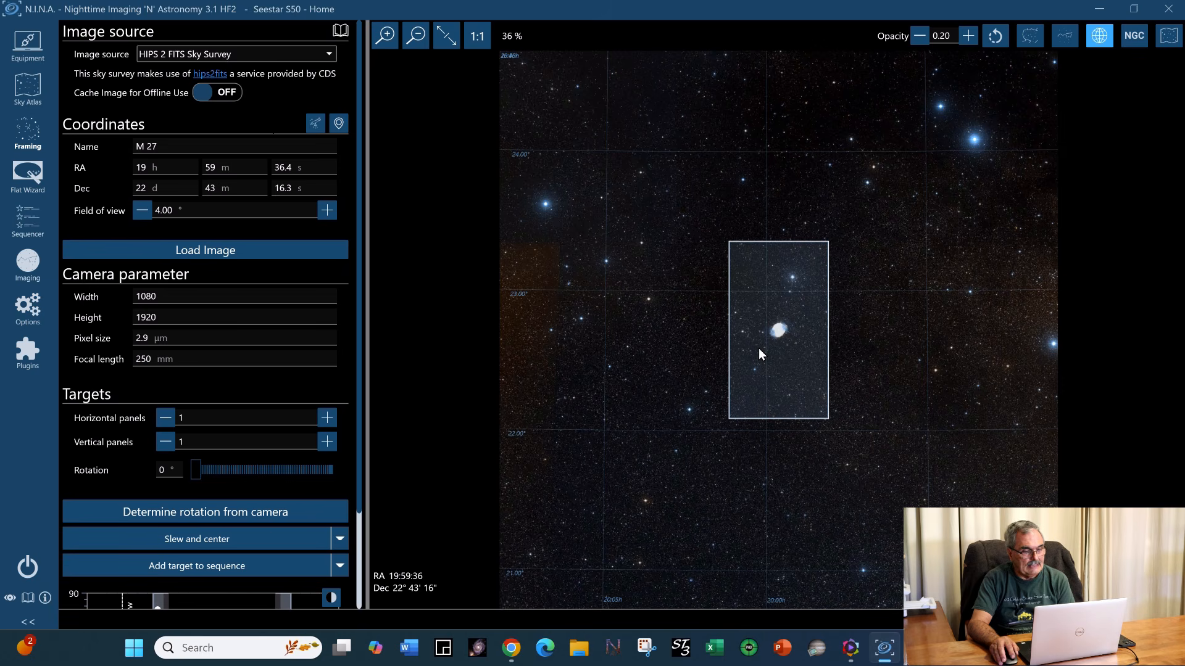
Turn on the constellation boundary, constellation line and NGC object annotation overlays on the M 27 framing image
scroll(370, 500, "down", 4)
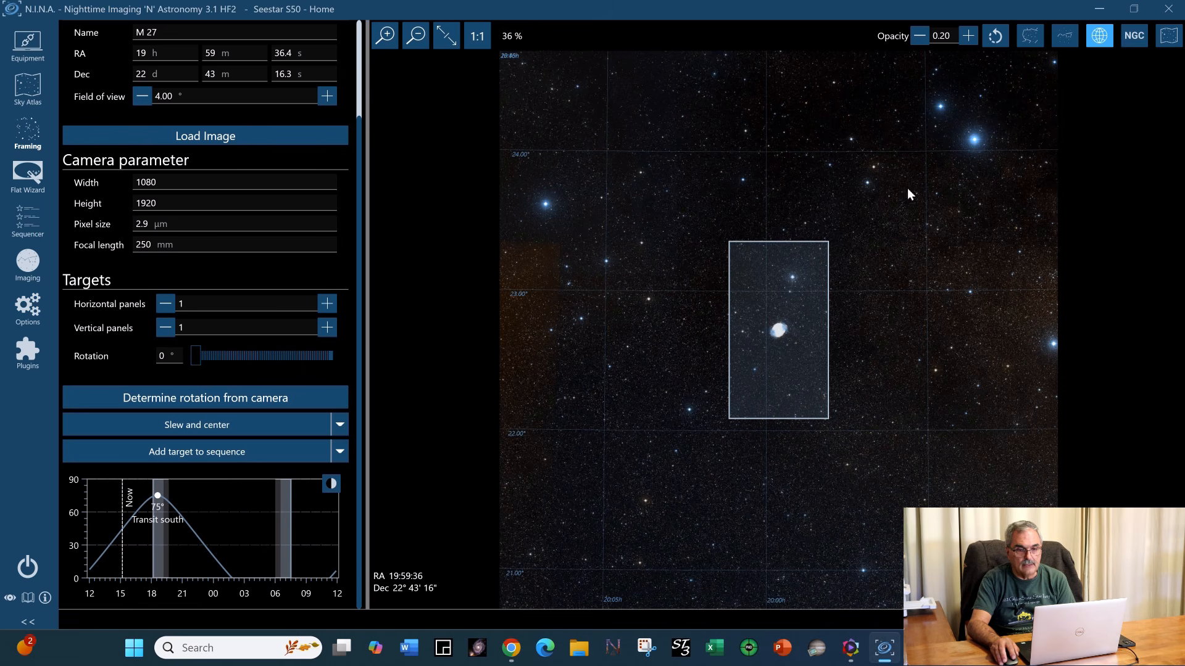
left_click(1027, 38)
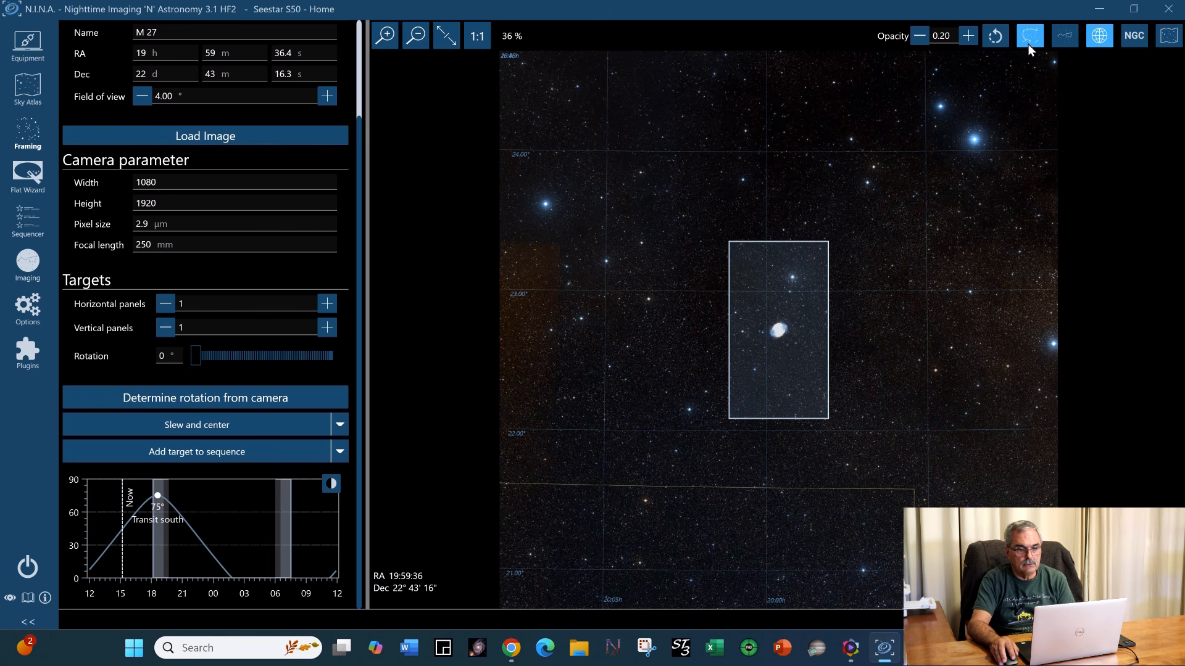
left_click(1065, 39)
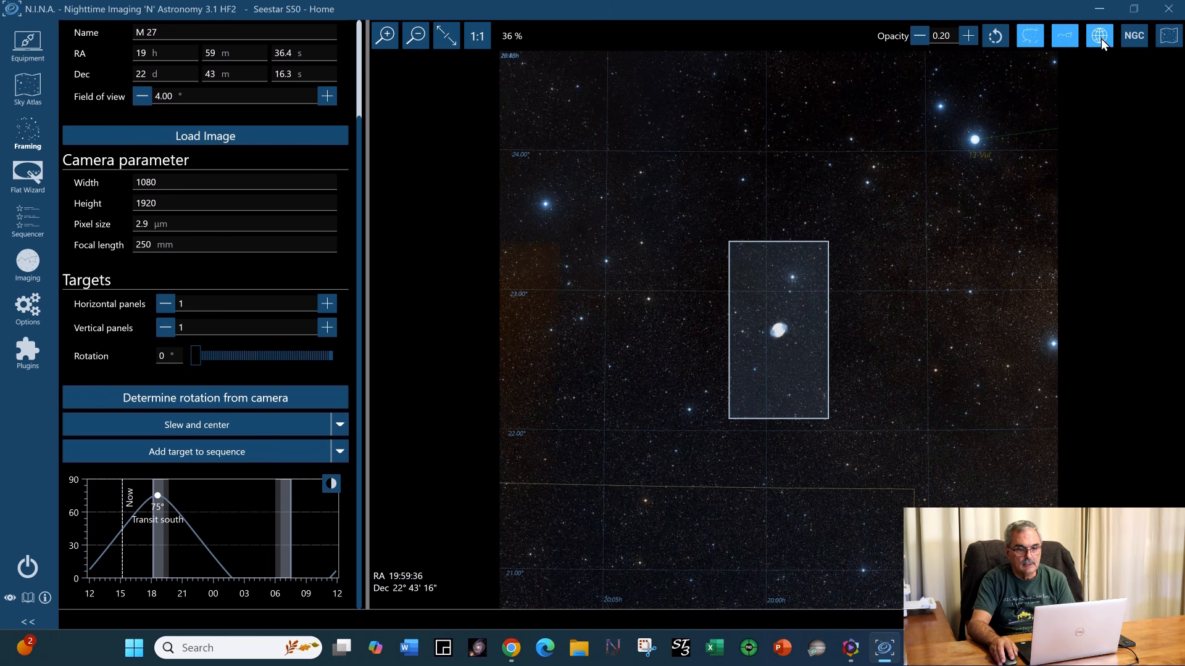
left_click(1134, 38)
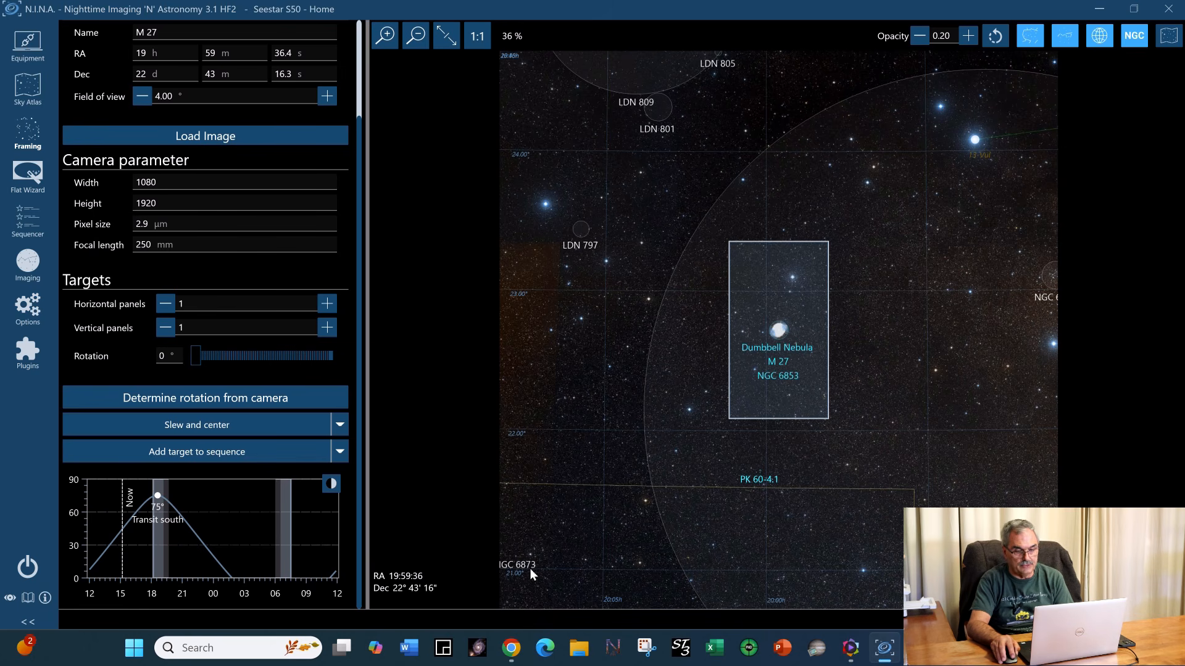
Inspect the Dumbbell Nebula in the frame at larger scale, including 1:1, and return to the fitted view
left_click(387, 36)
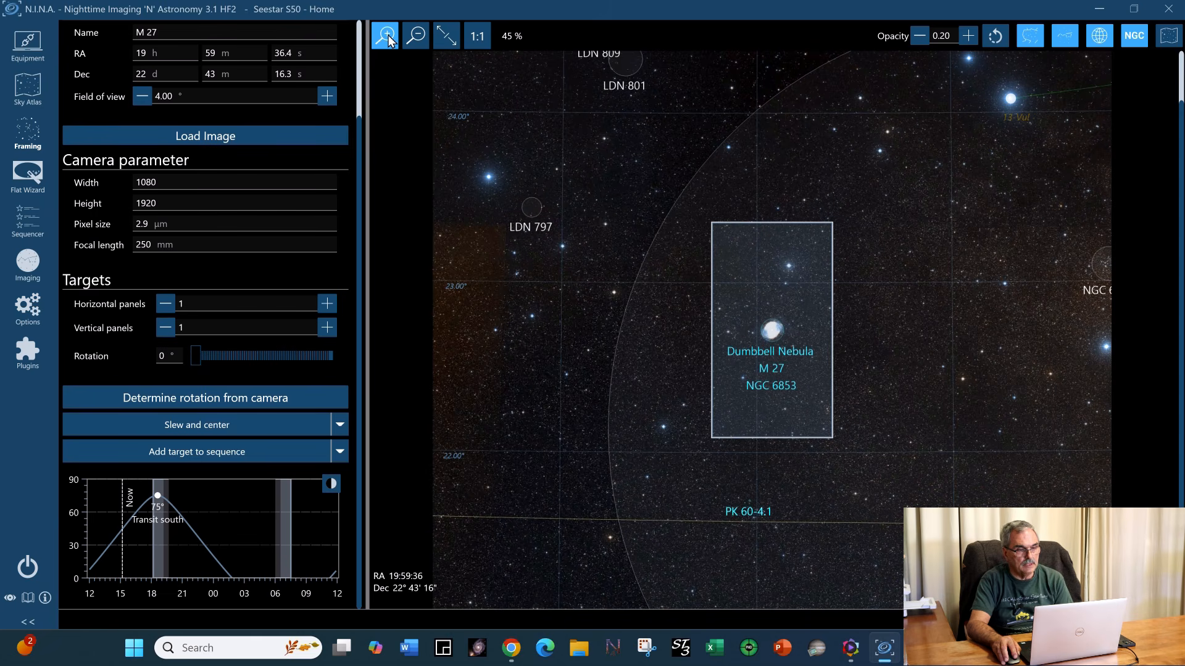
left_click(446, 36)
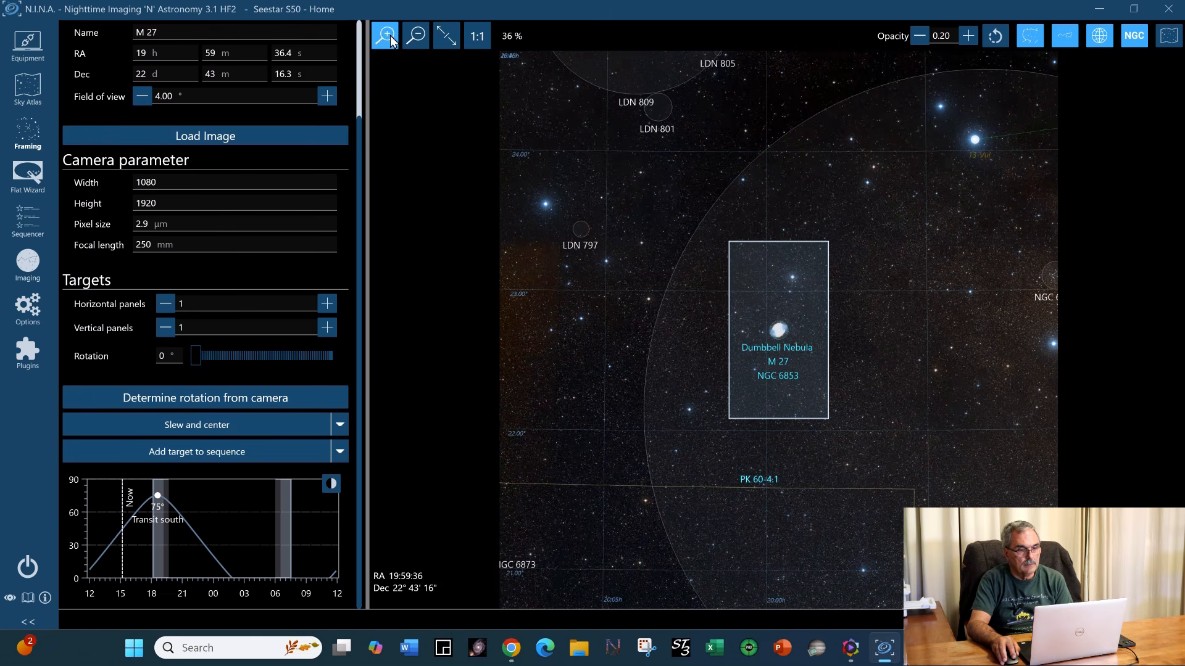
left_click(476, 37)
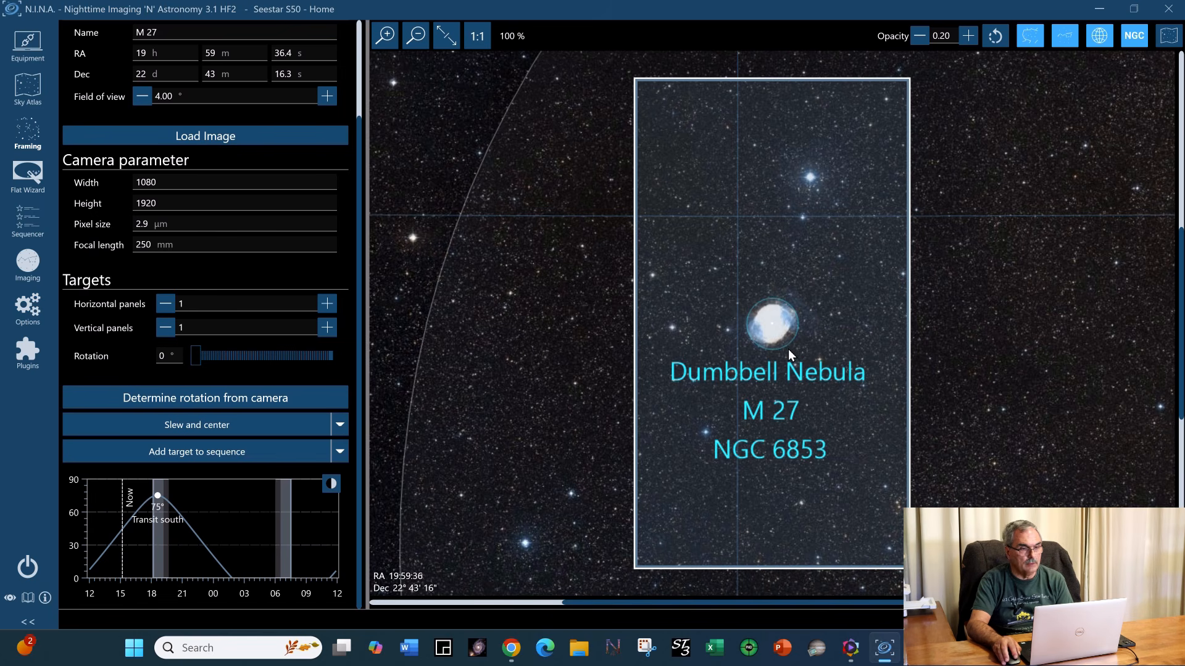
left_click(448, 36)
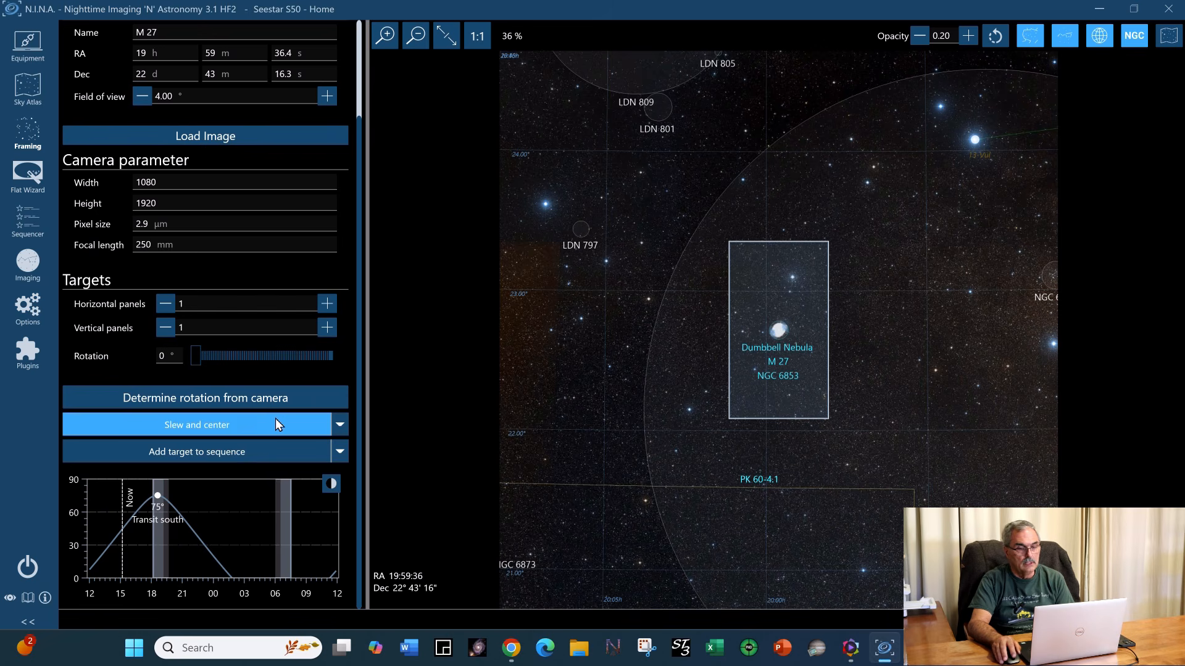
Search the Sky Atlas for M33
left_click(27, 87)
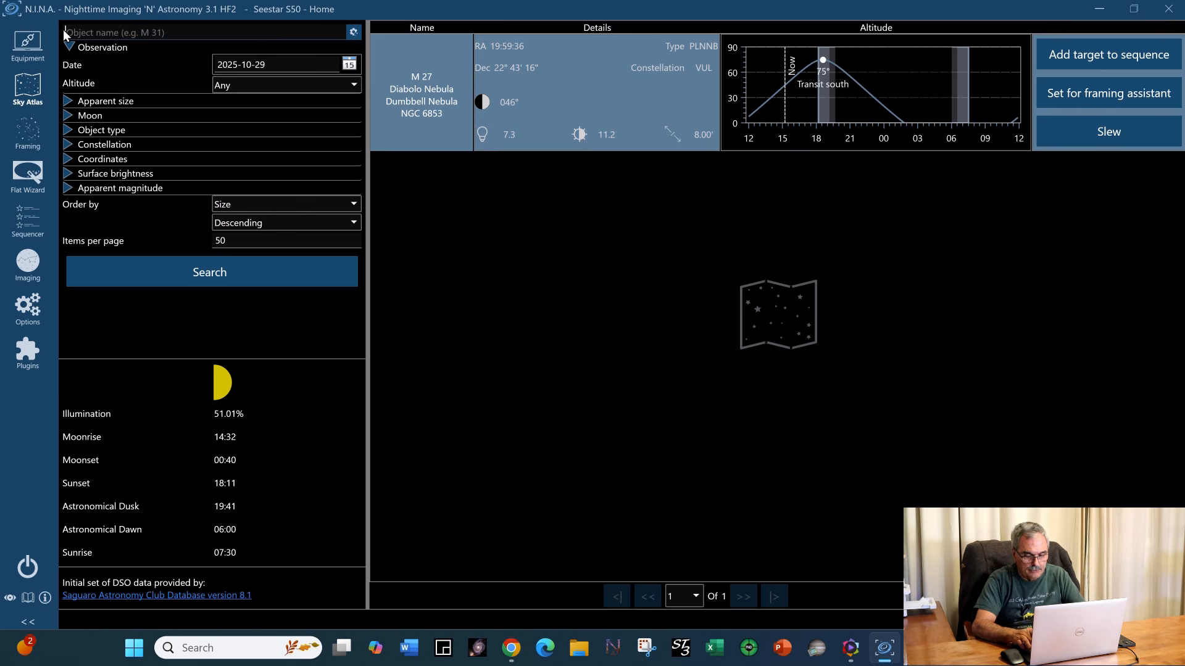
type("M33")
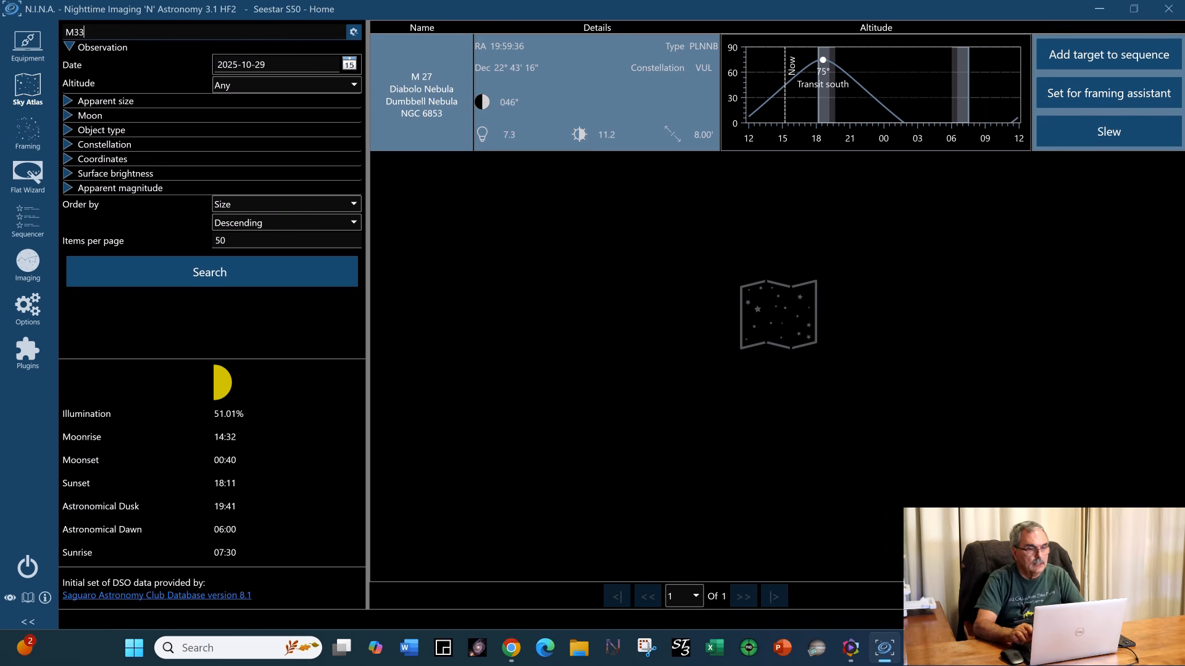
key("Return")
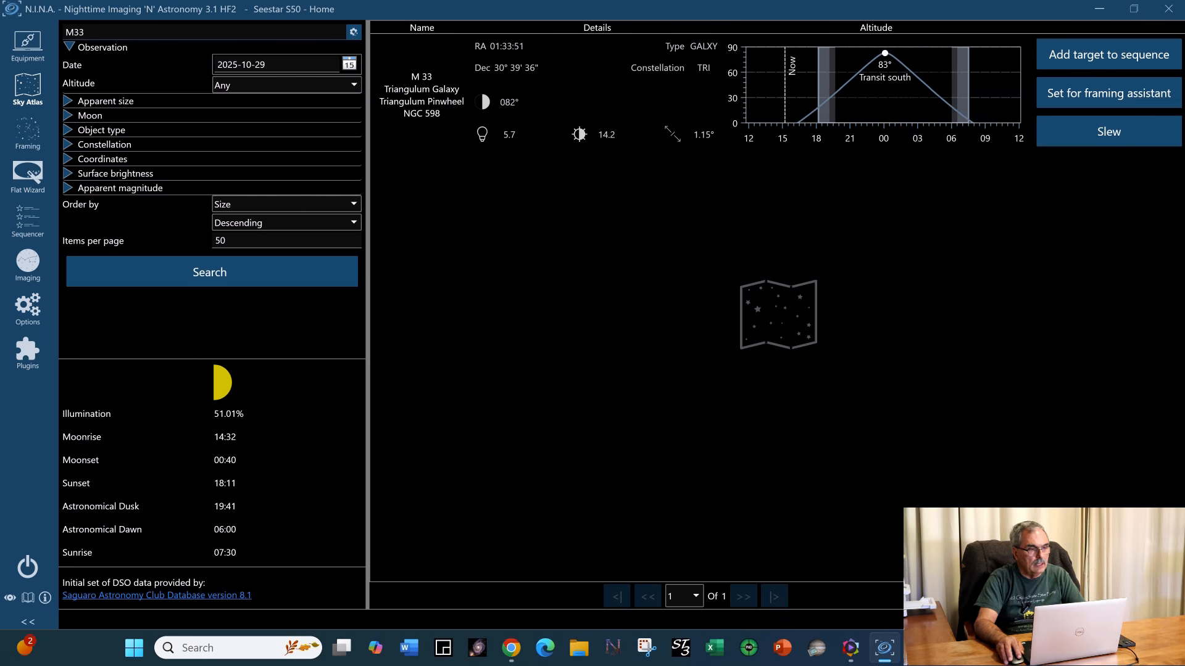
Try searching the Sky Atlas by common name, using "Dunbbell Nebula" and "Trifid Nebula"
key("ctrl+a")
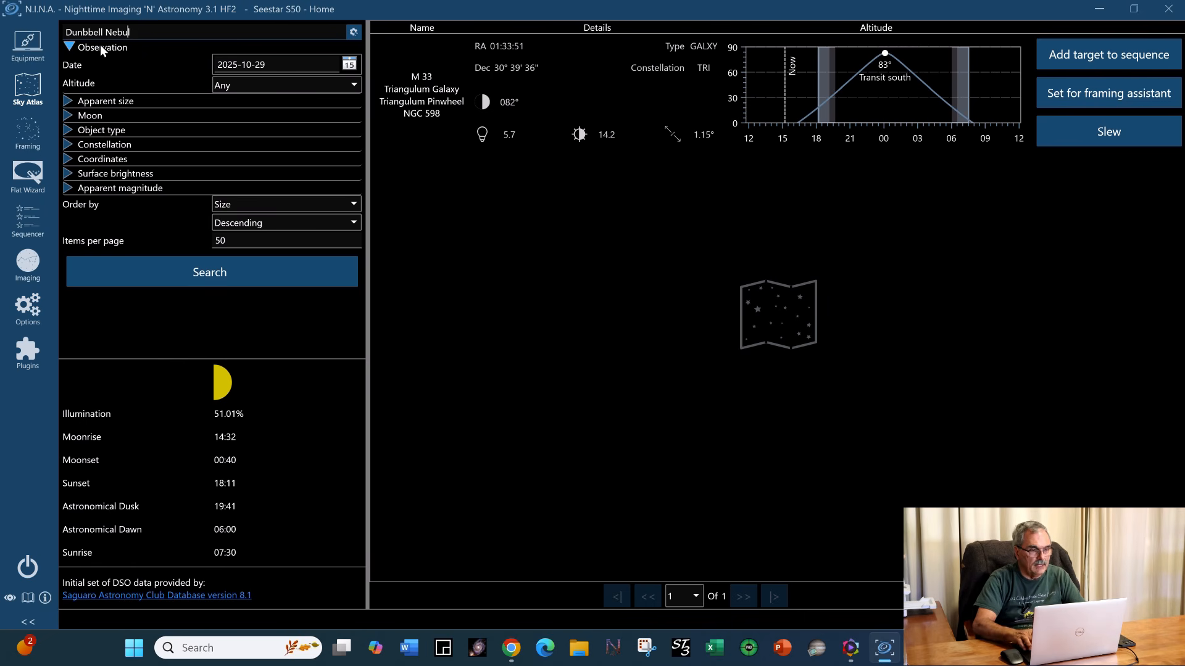
key("Return")
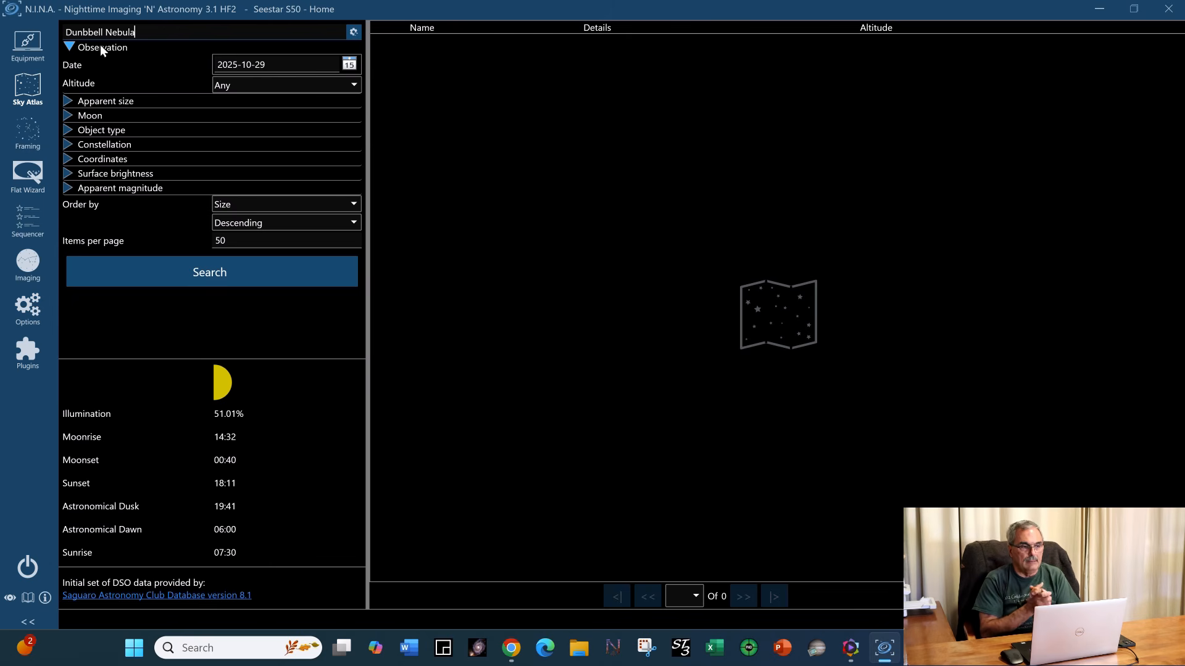
key("ctrl+a")
type("T")
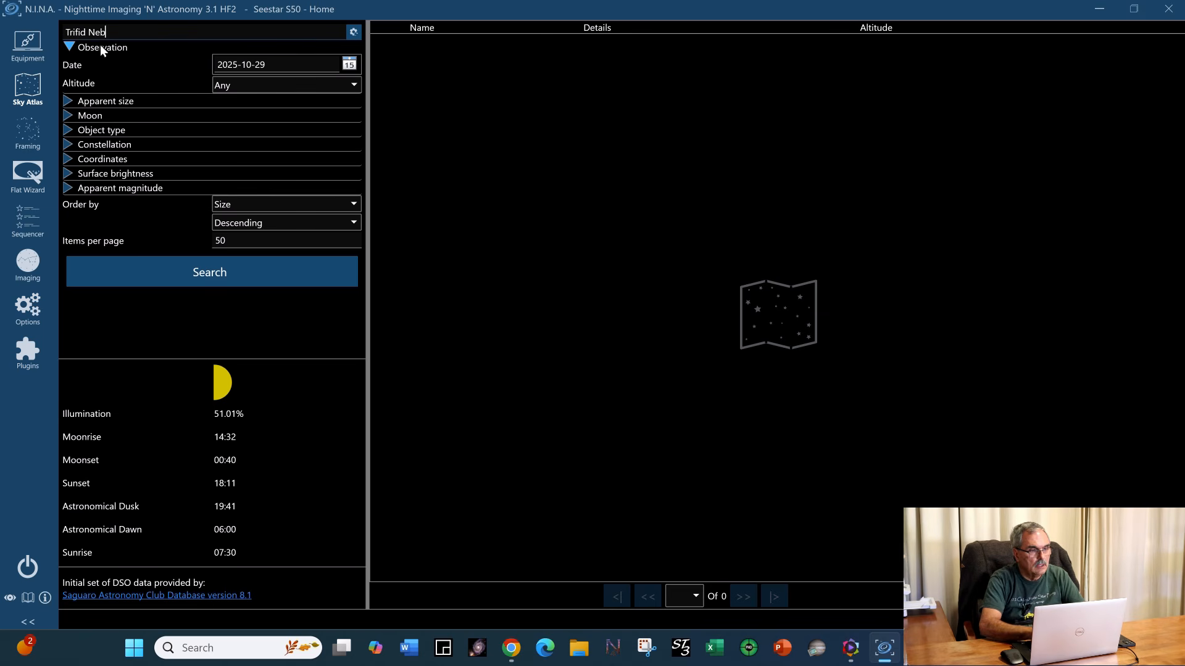
type("rifid Nebula")
key("Return")
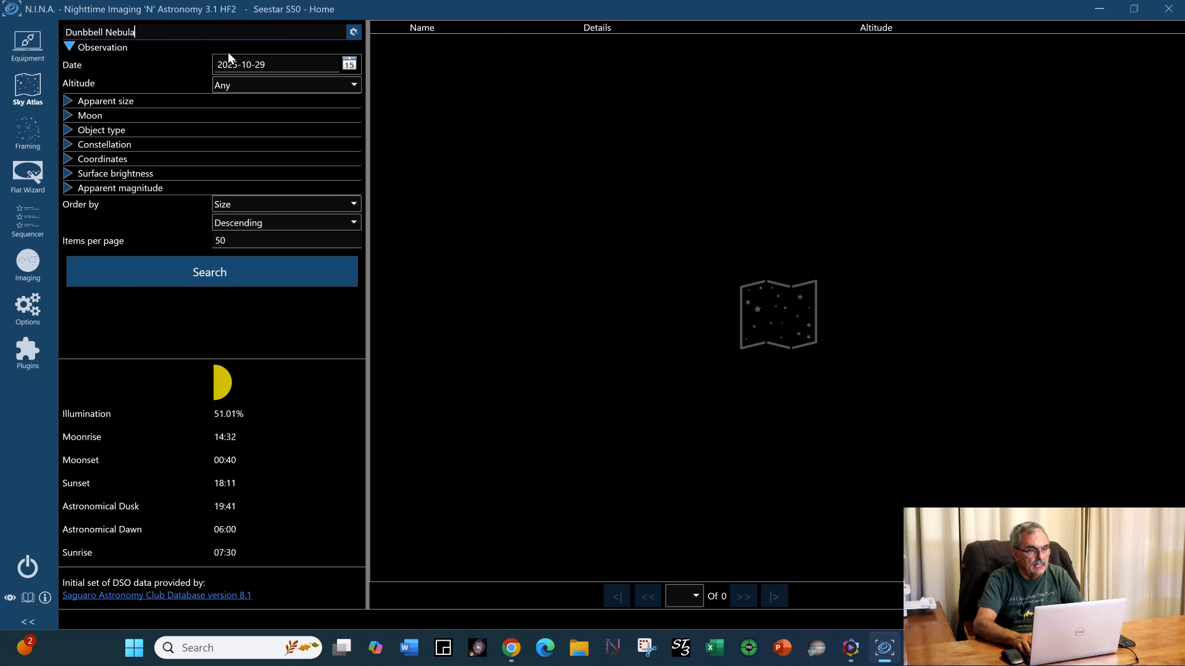
Replace the name search in the Sky Atlas with M27 and go back to the framing assistant
key("BackSpace")
key("BackSpace")
key("BackSpace")
key("BackSpace")
key("BackSpace")
key("BackSpace")
key("BackSpace")
key("BackSpace")
key("BackSpace")
key("BackSpace")
key("BackSpace")
key("BackSpace")
key("BackSpace")
key("BackSpace")
key("BackSpace")
type("M27")
key("Return")
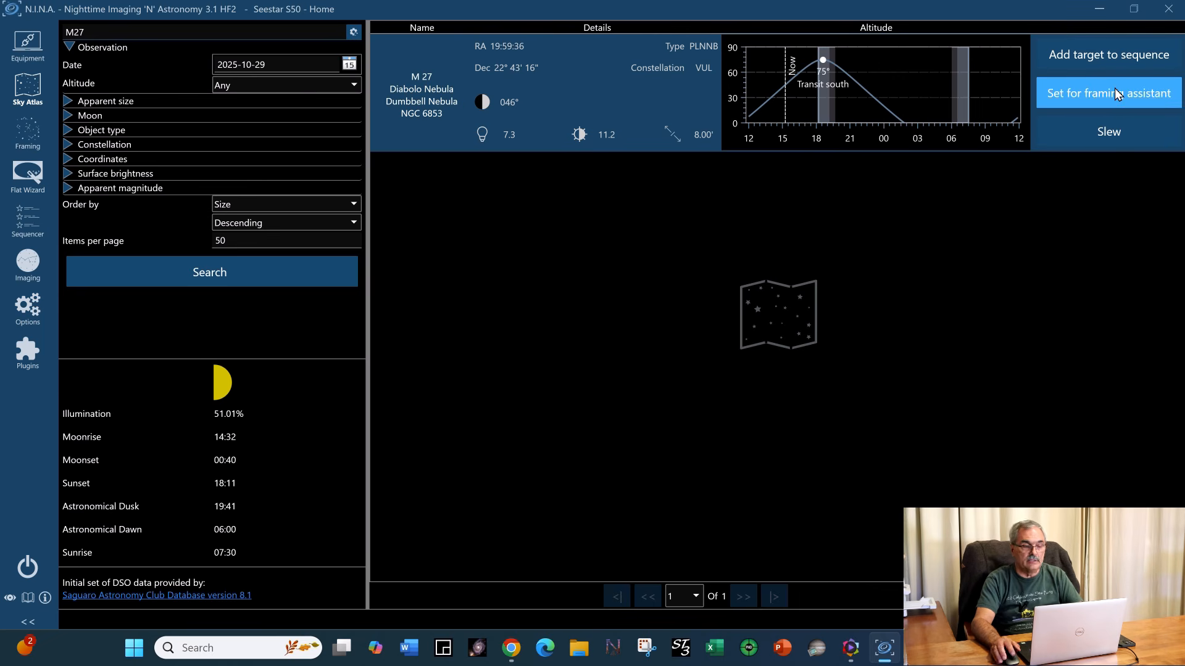
left_click(27, 140)
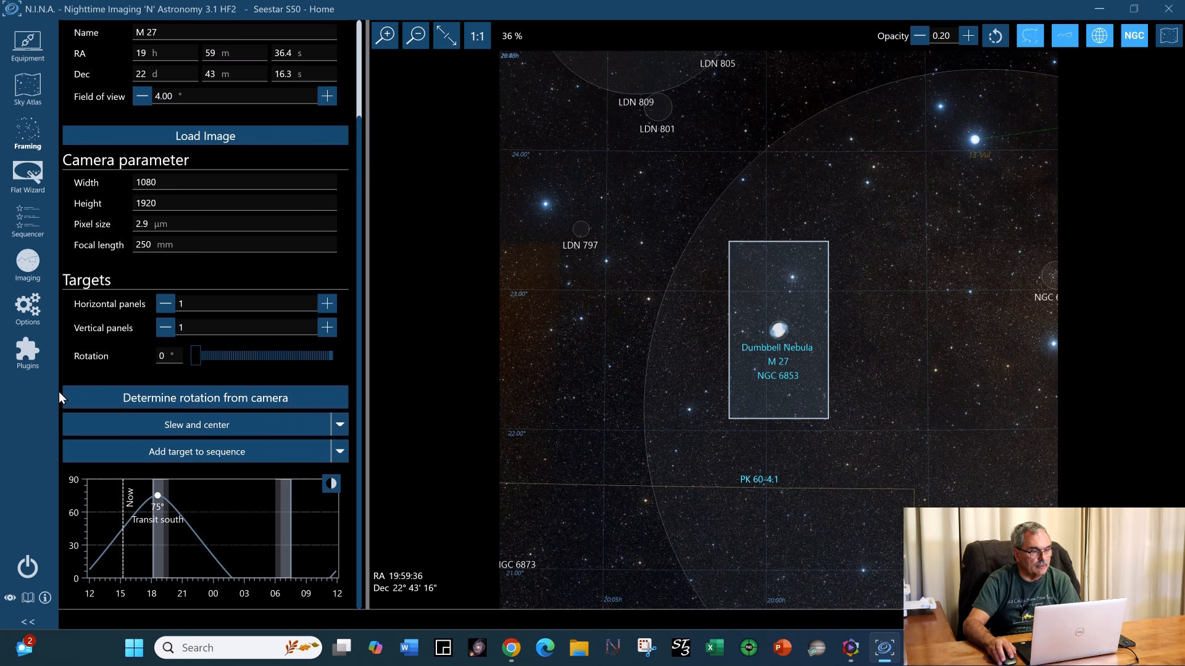
Open the imaging workspace and review the camera information and the focuser controls
left_click(27, 264)
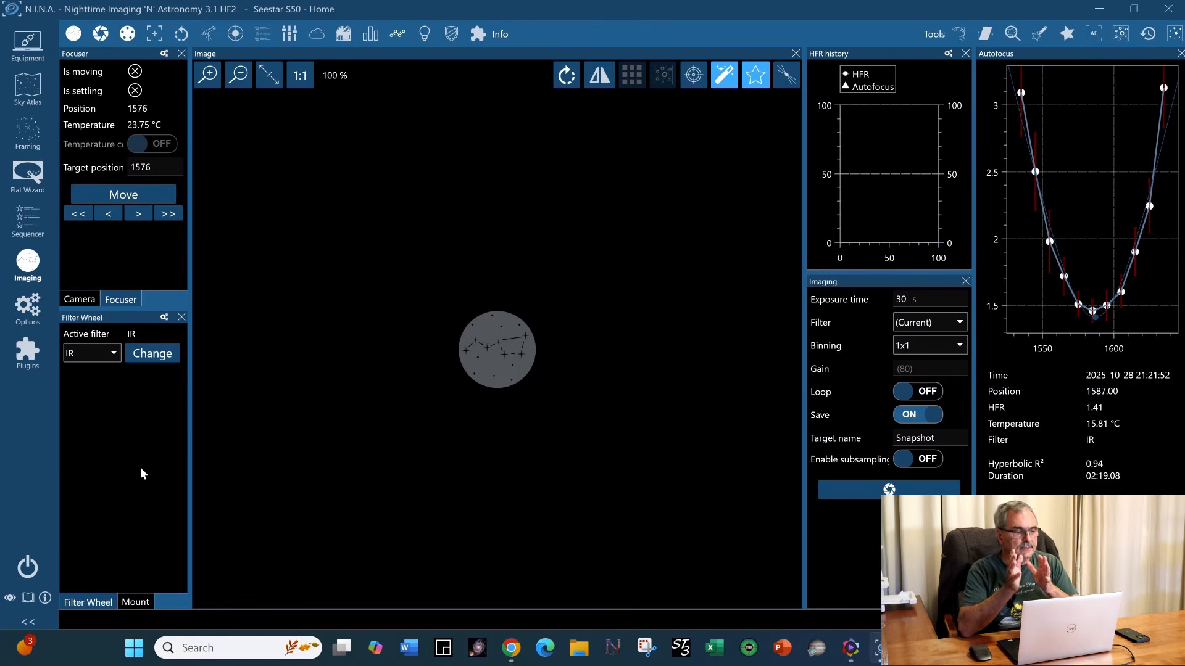
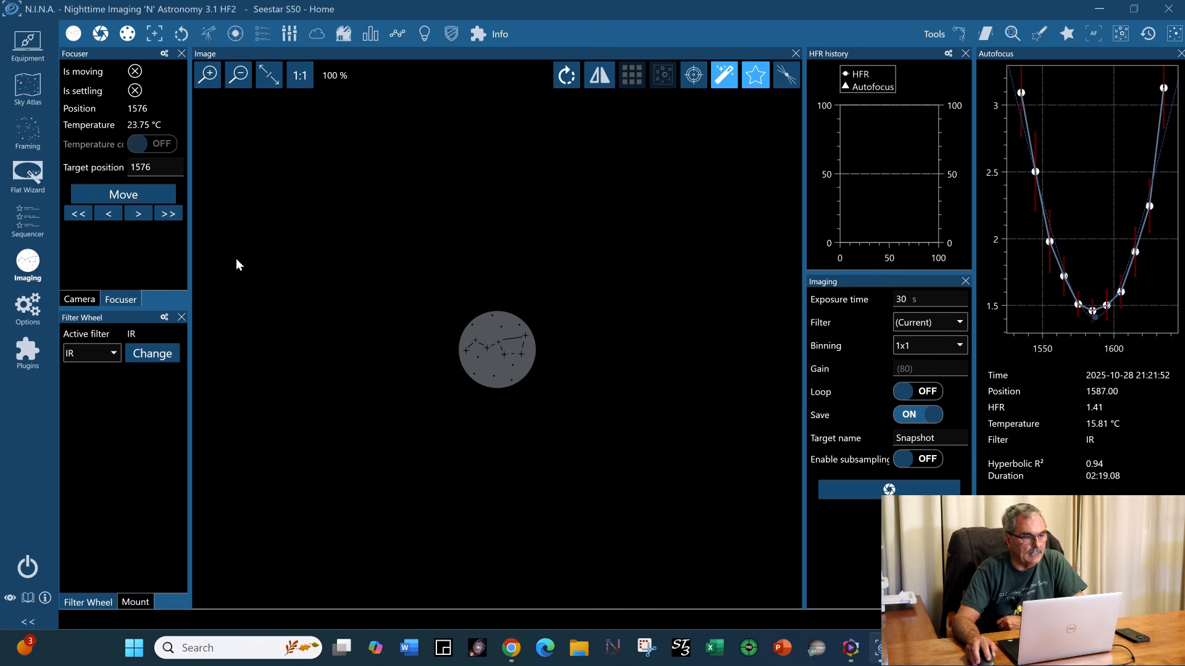
left_click(76, 302)
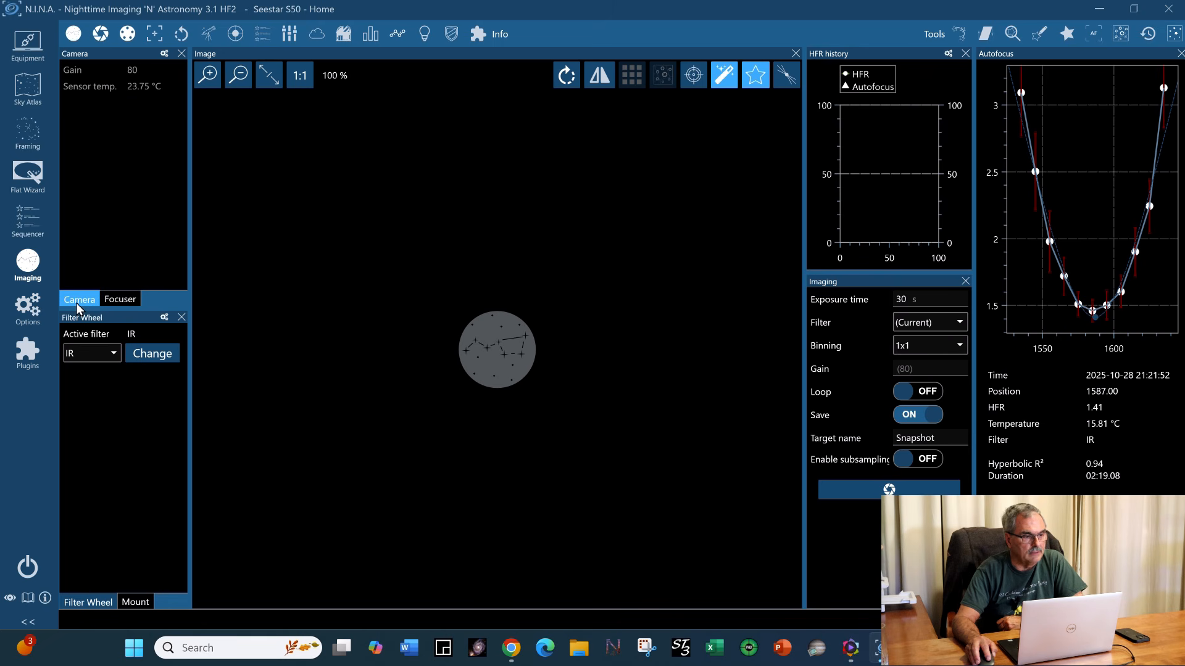
left_click(121, 298)
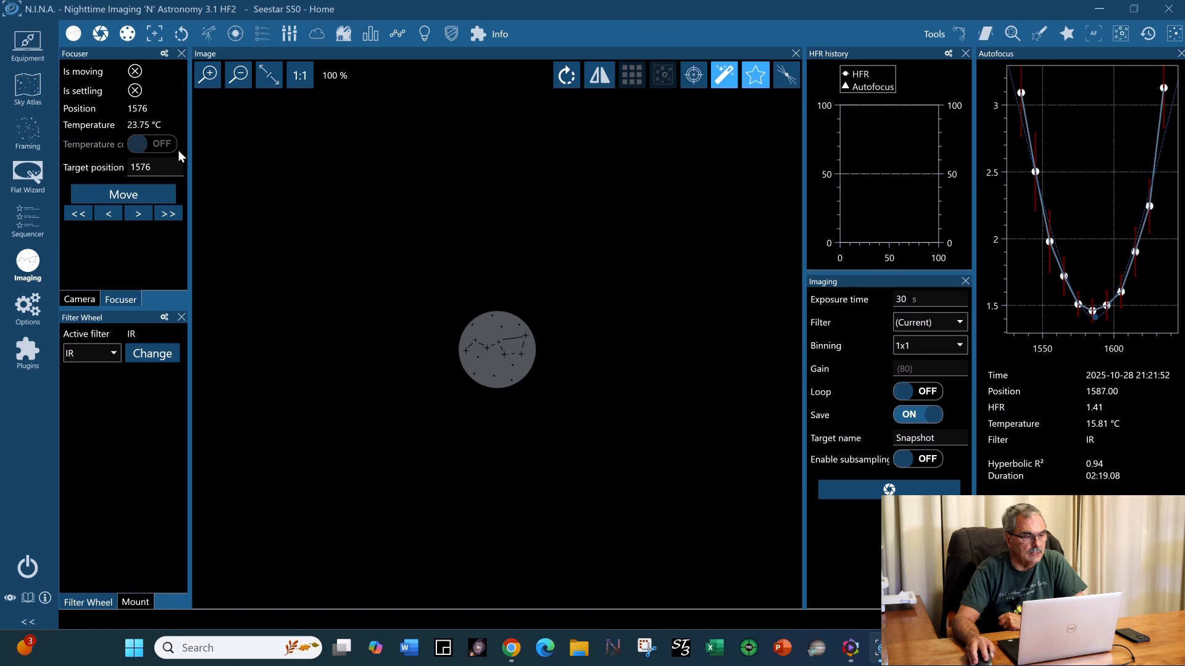
Adjust the focuser and filter wheel column to be slightly wider, and show the camera information above the filter wheel
left_click_drag(191, 152, 278, 159)
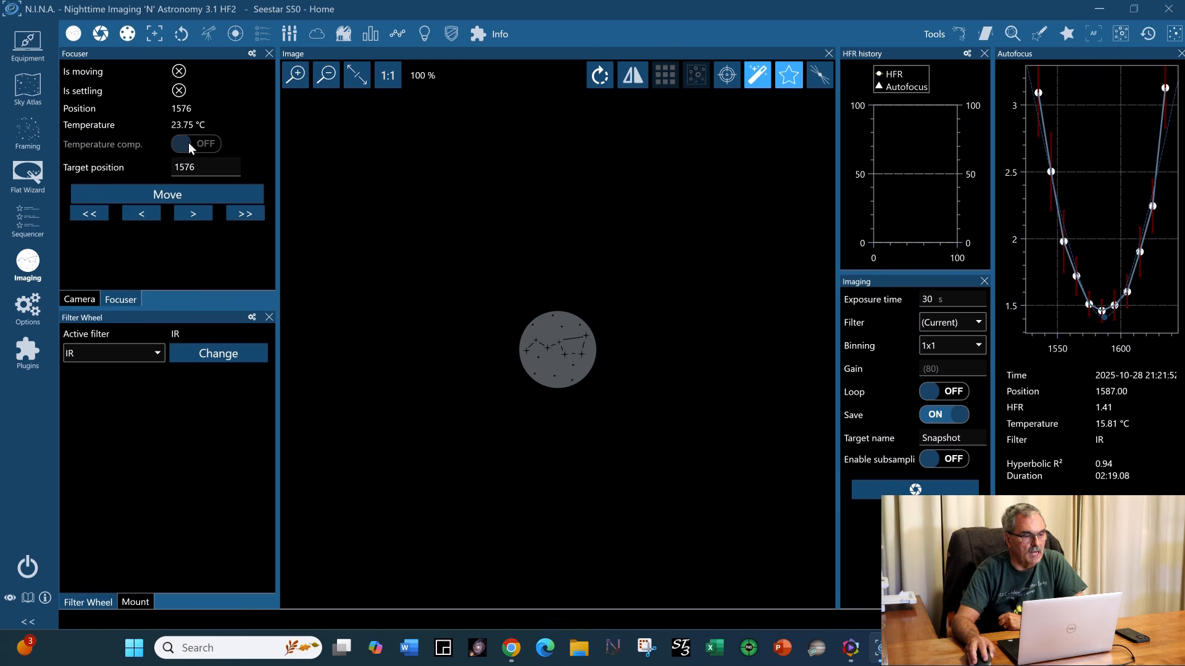
left_click_drag(275, 151, 210, 155)
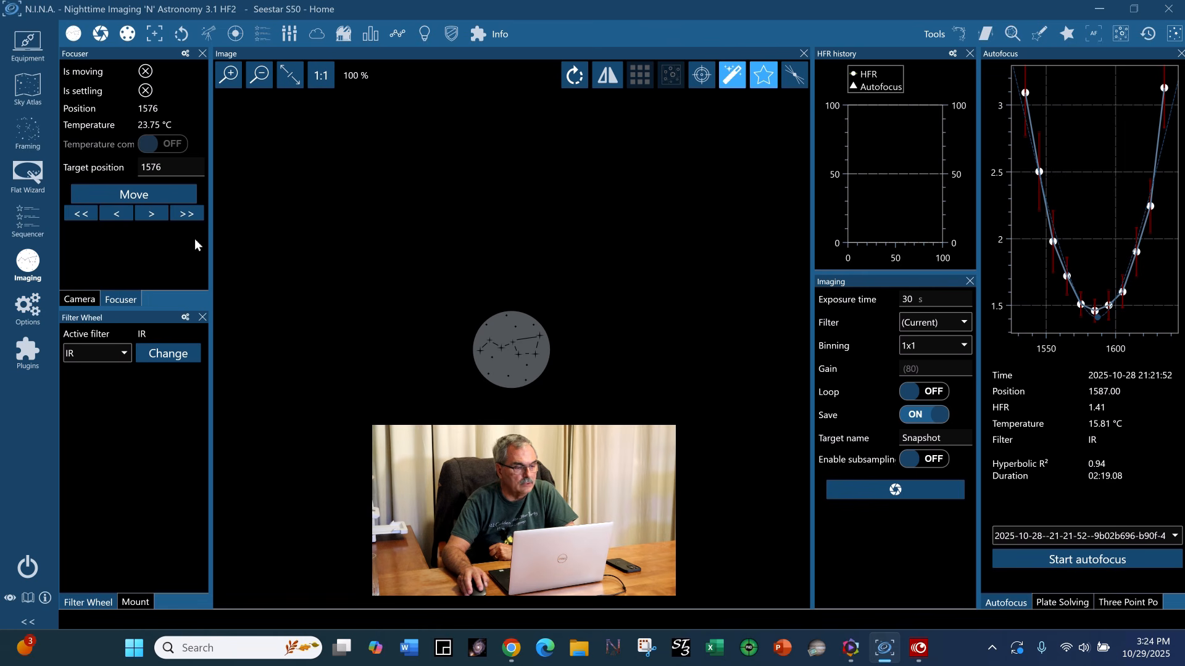
left_click(85, 302)
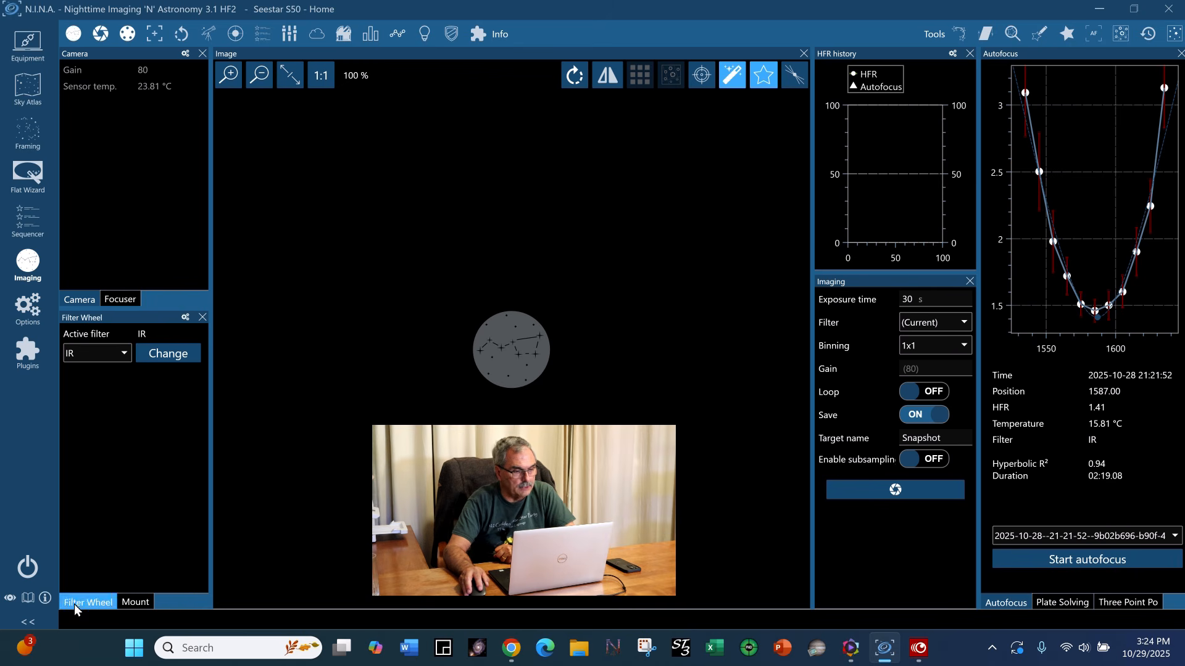
Change the filter wheel's active filter to LP, and return it to IR
left_click(125, 353)
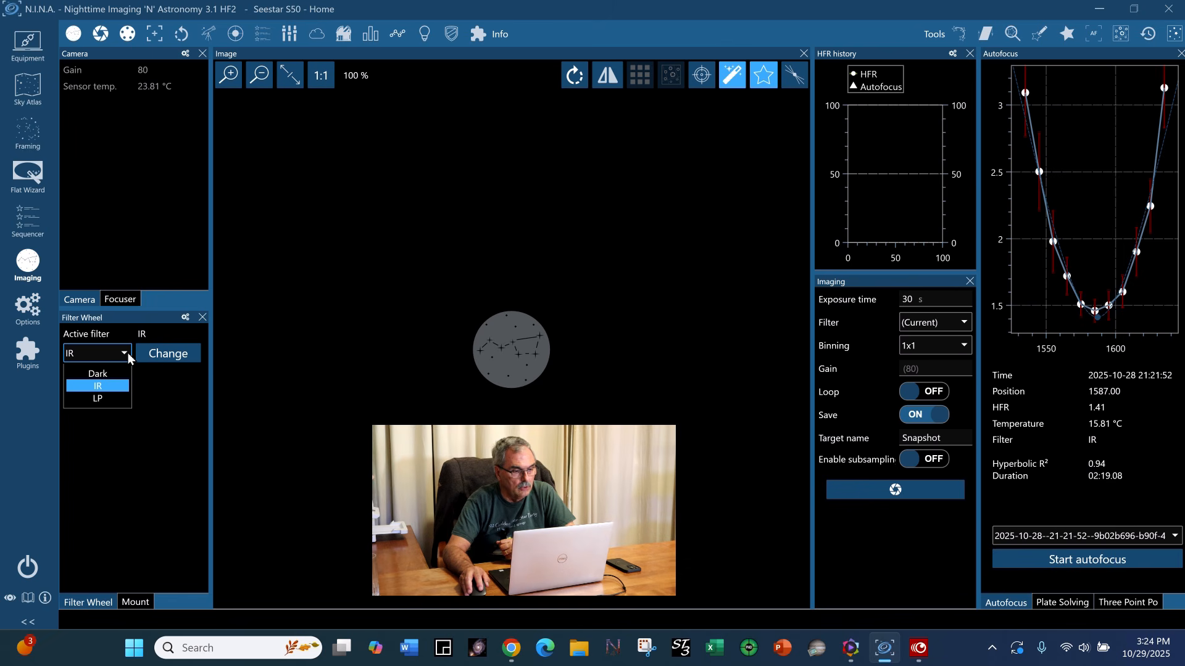
left_click(109, 386)
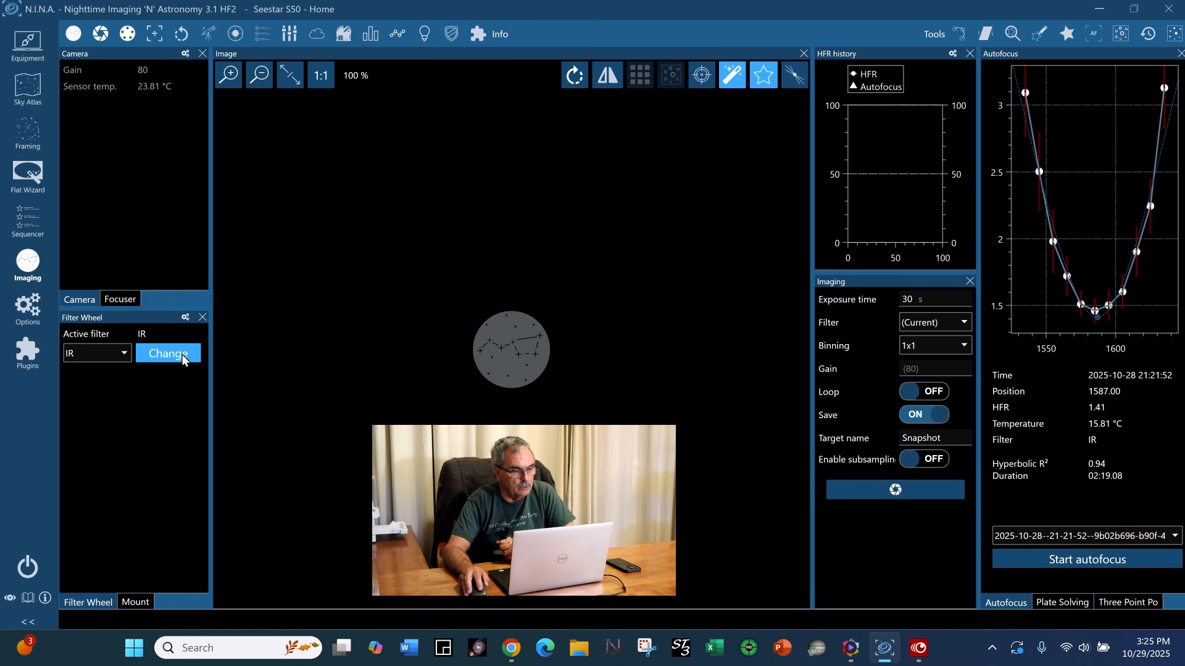
left_click(125, 352)
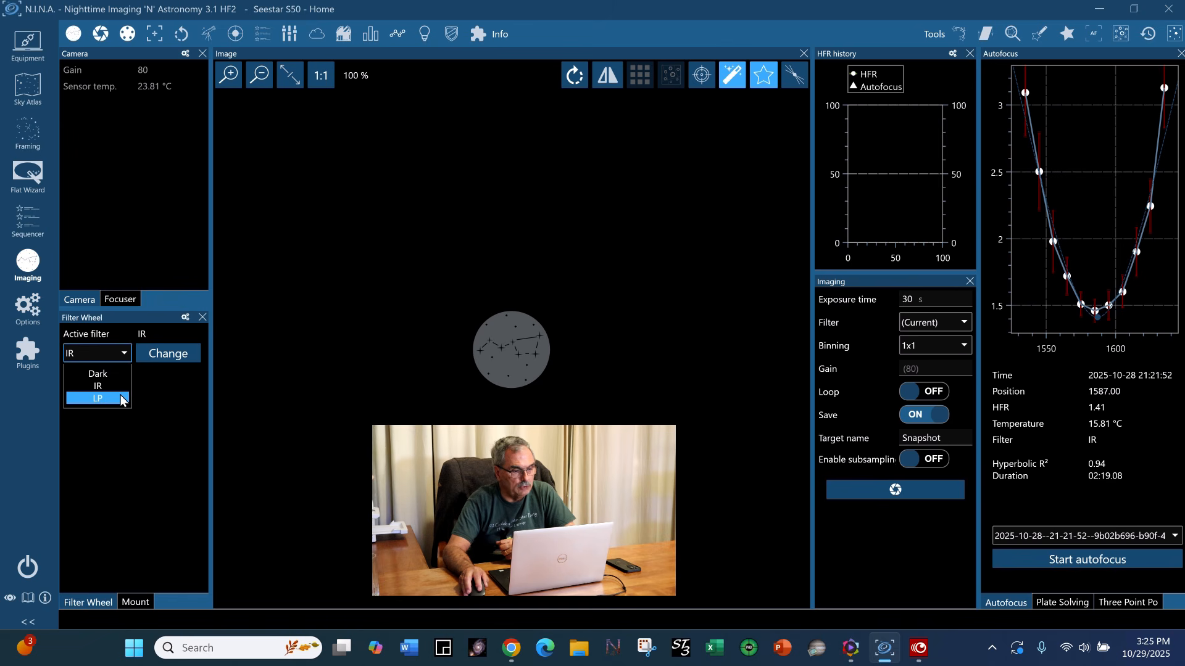
left_click(121, 398)
left_click(170, 352)
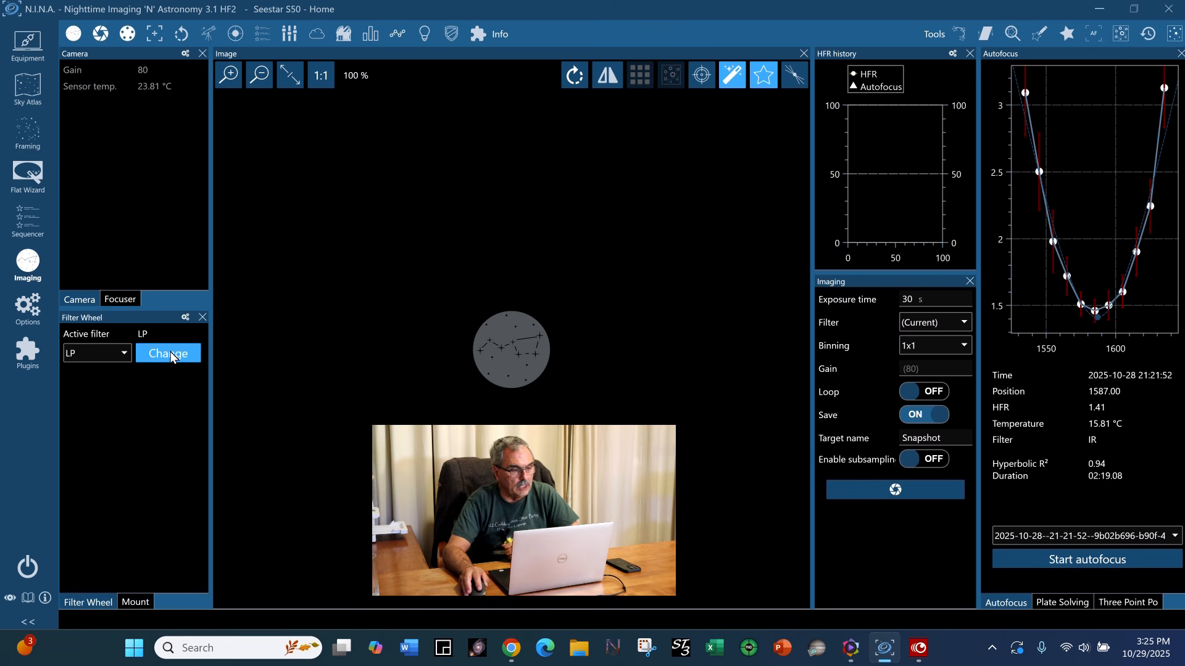
left_click(121, 353)
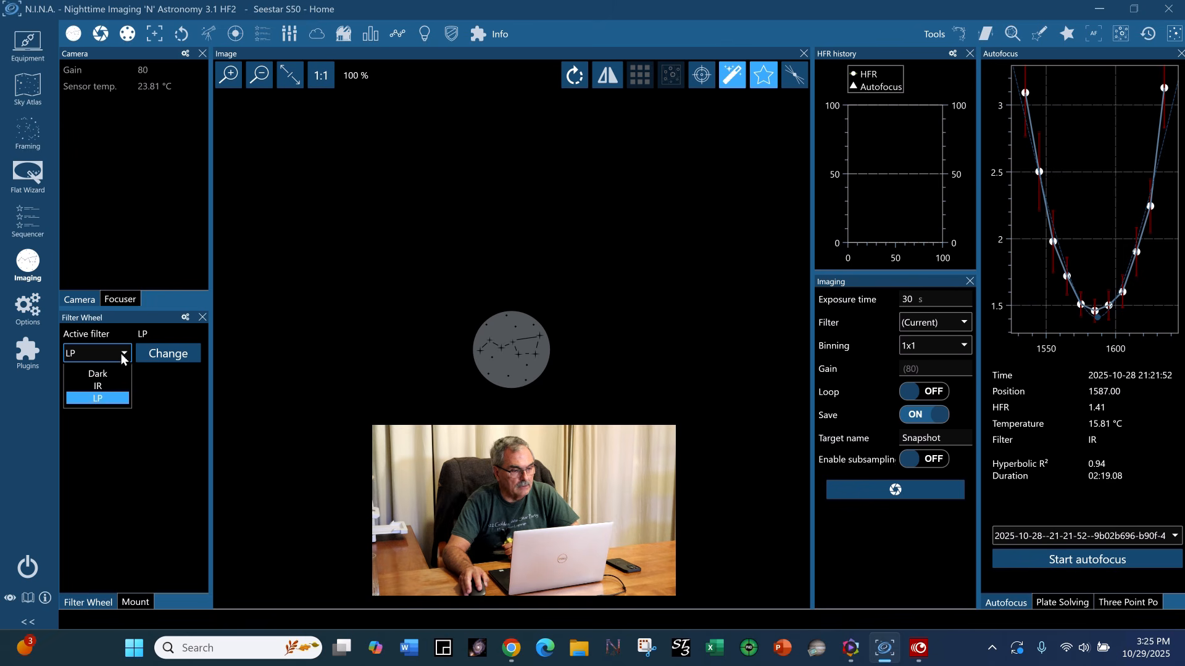
left_click(111, 386)
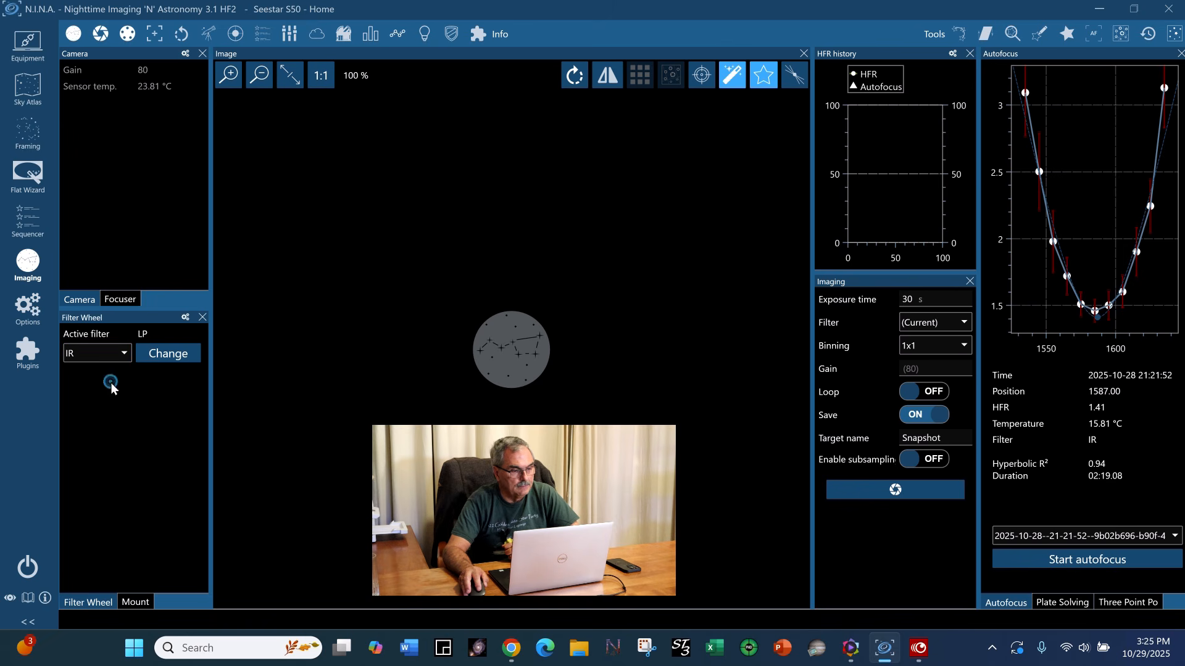
left_click(176, 353)
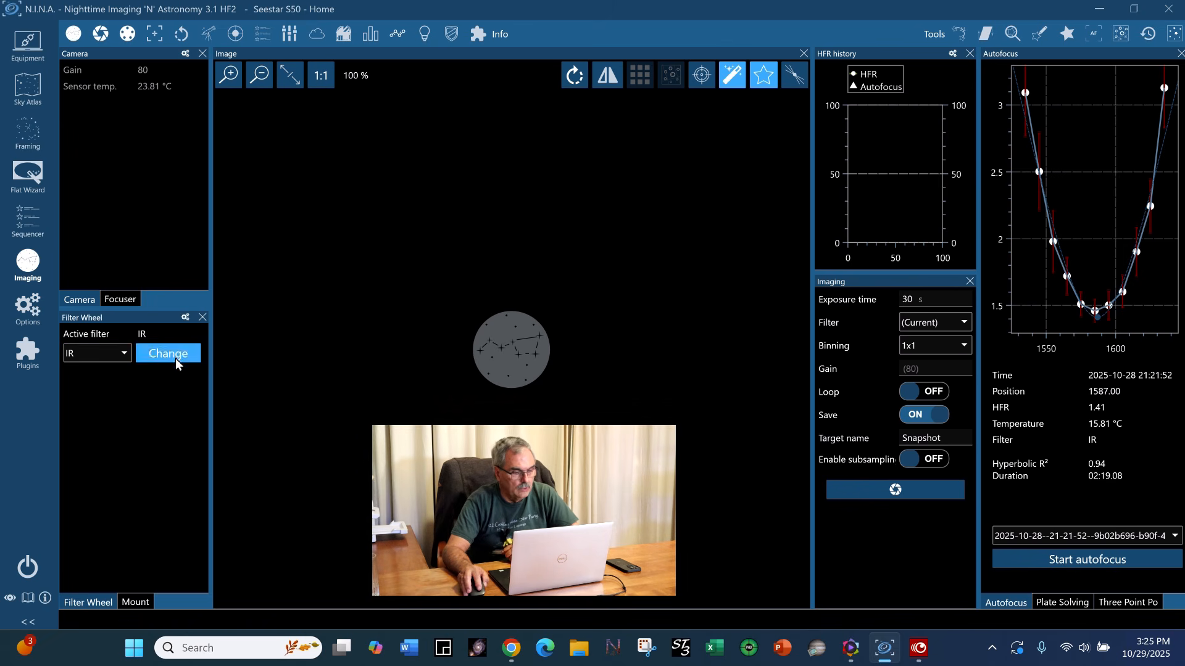
Show the mount information and look over the Loop and target name settings for snapshot exposures
left_click(145, 600)
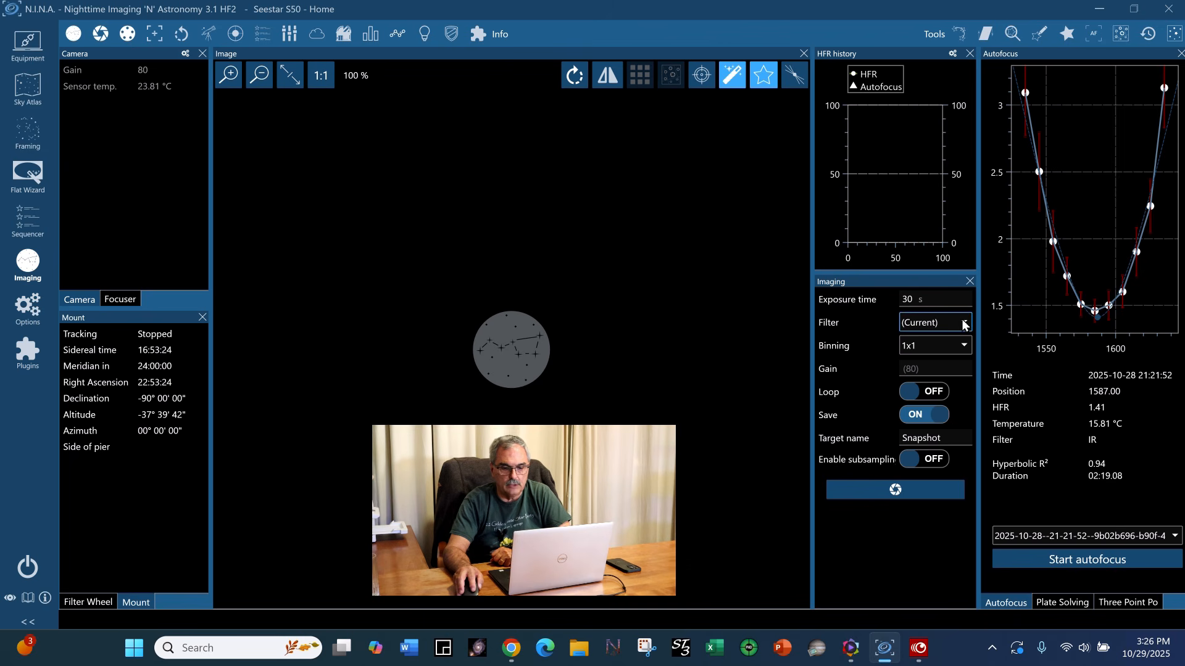
left_click(942, 395)
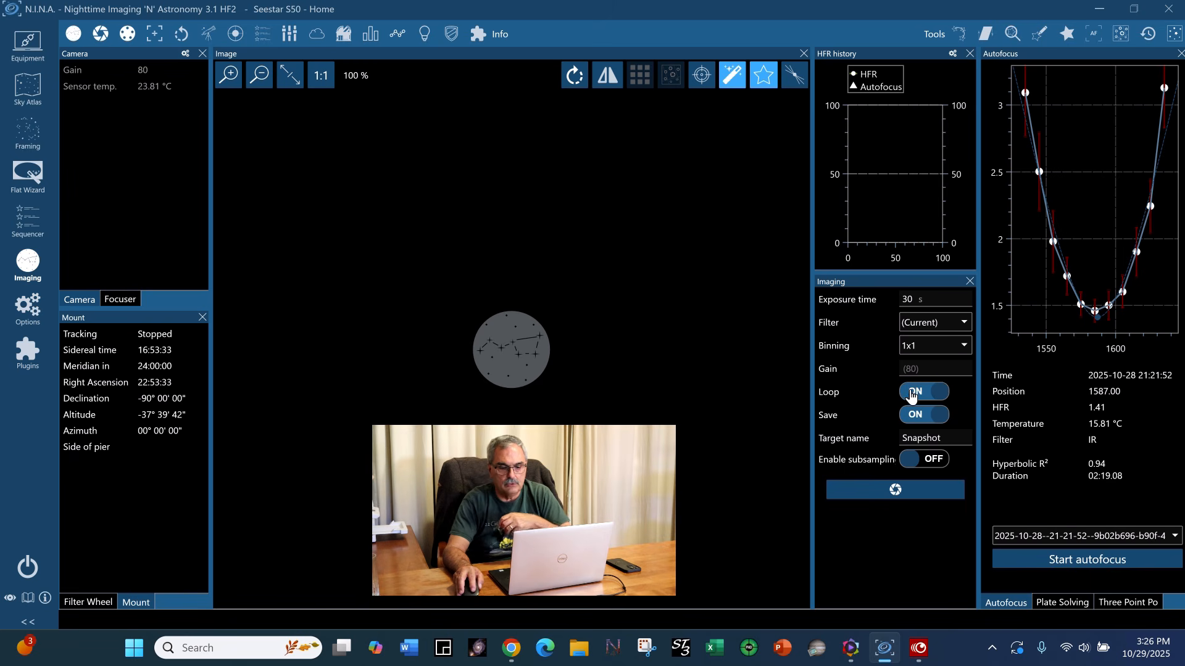
left_click(911, 396)
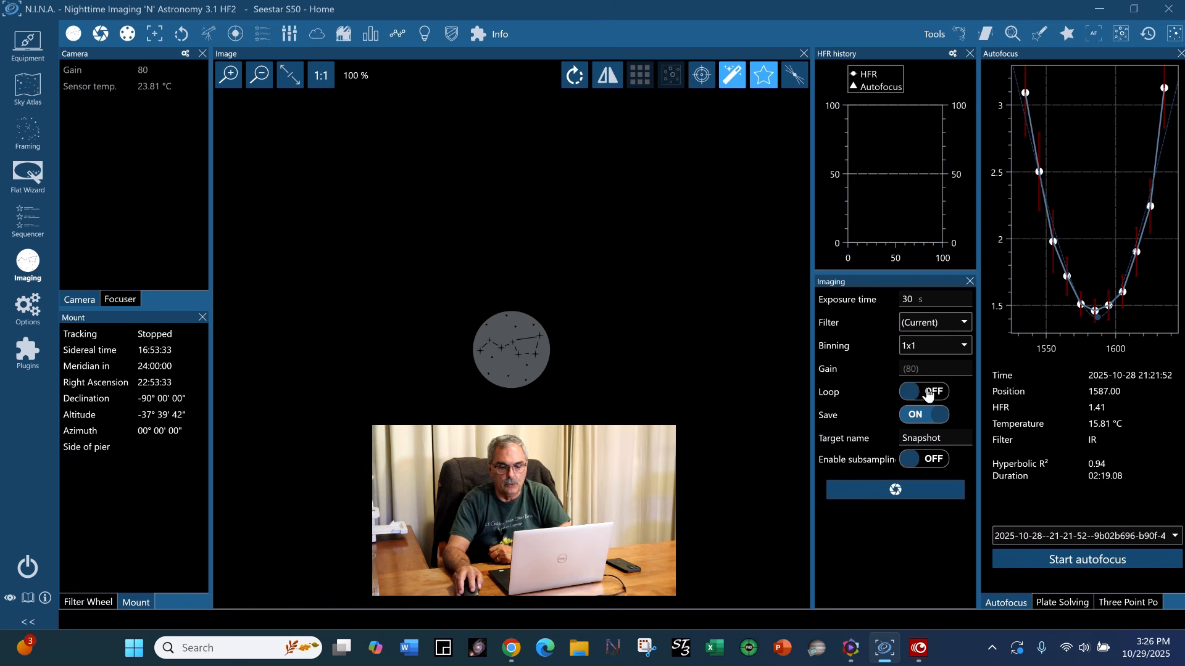
left_click(936, 393)
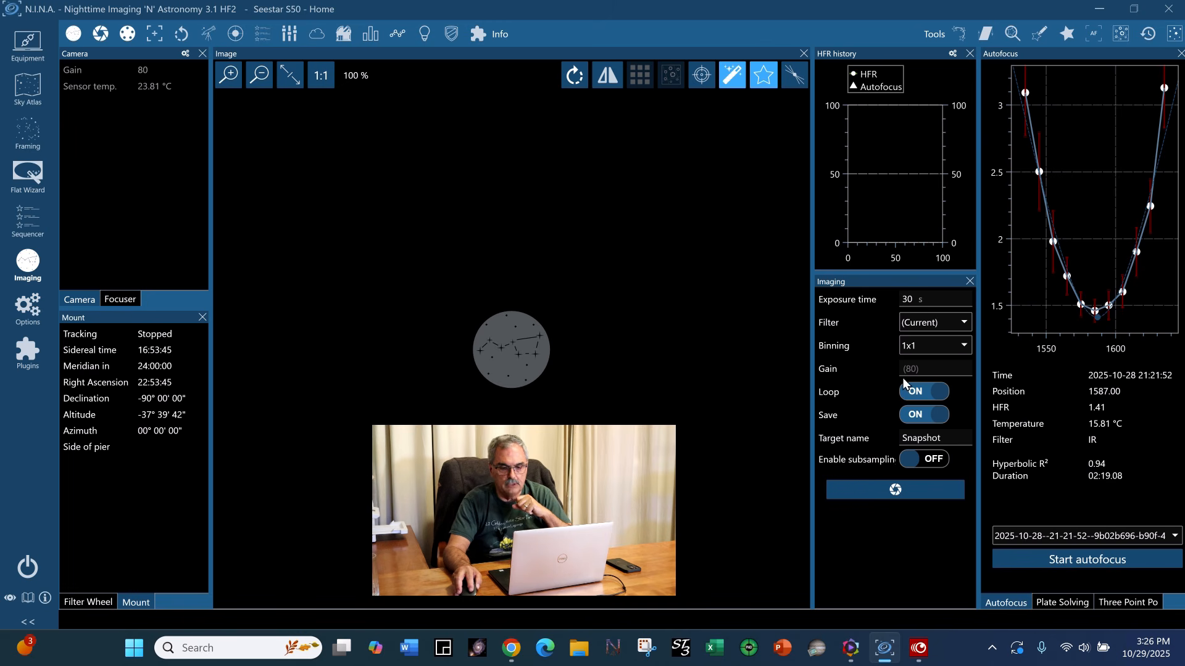
left_click(913, 393)
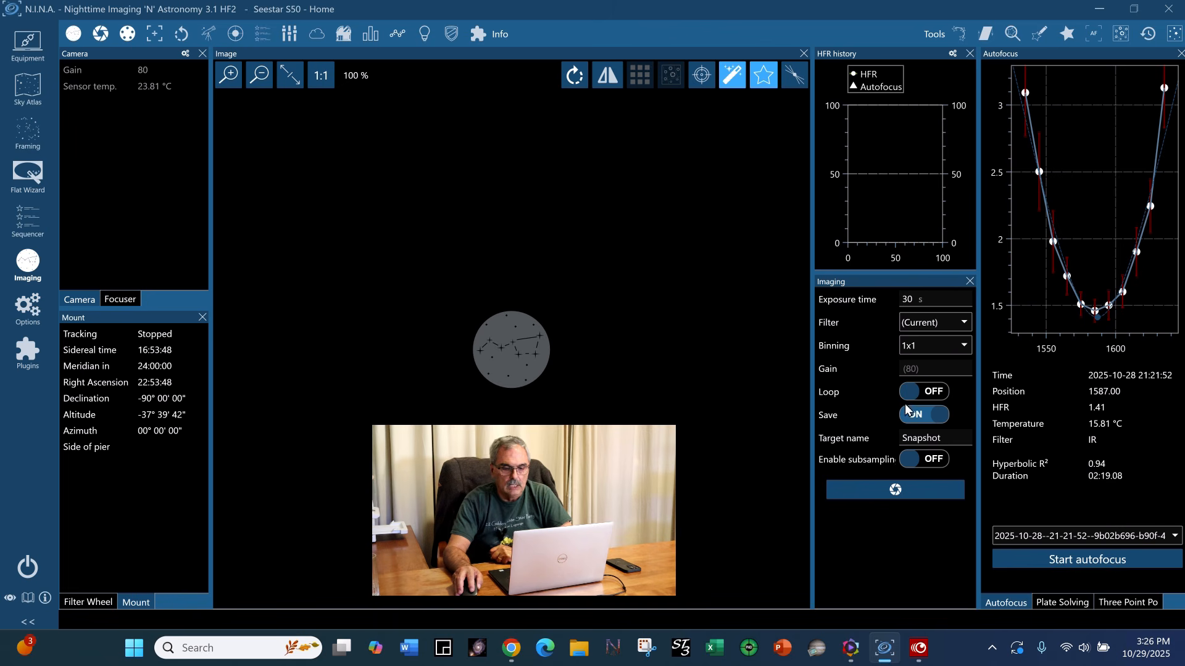
double_click(947, 440)
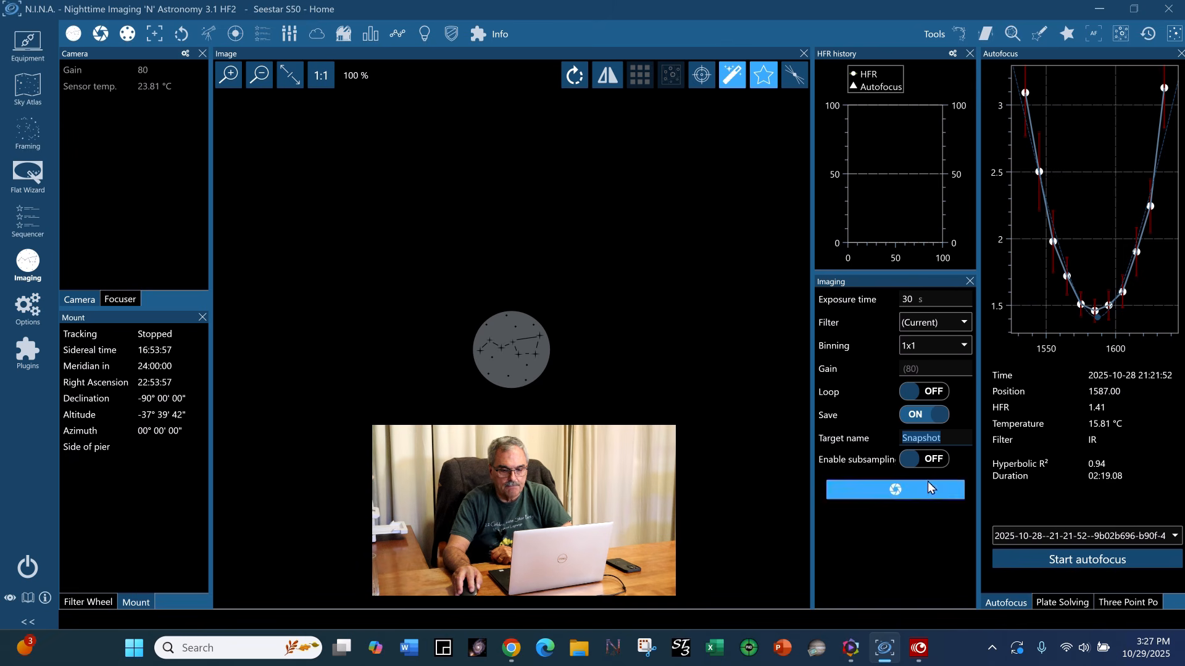
mouse_move(918, 462)
left_mouse_down()
mouse_move(945, 464)
mouse_move(898, 467)
left_mouse_up()
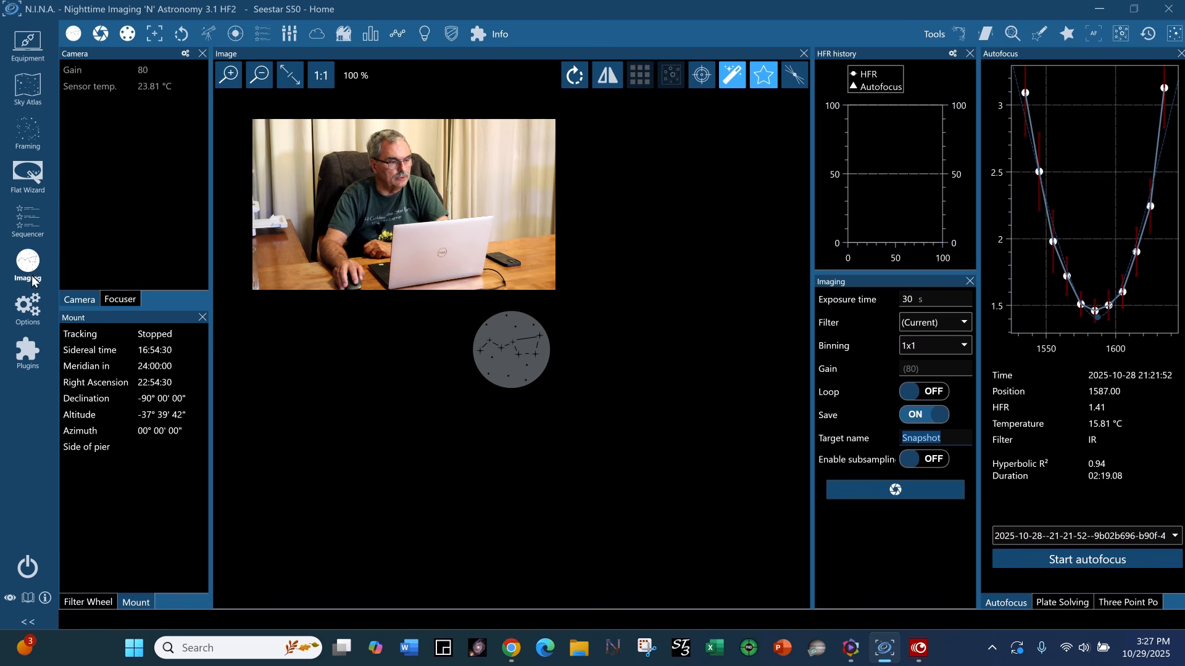
Review the autofocus settings in the program options and return to the imaging workspace
left_click(34, 314)
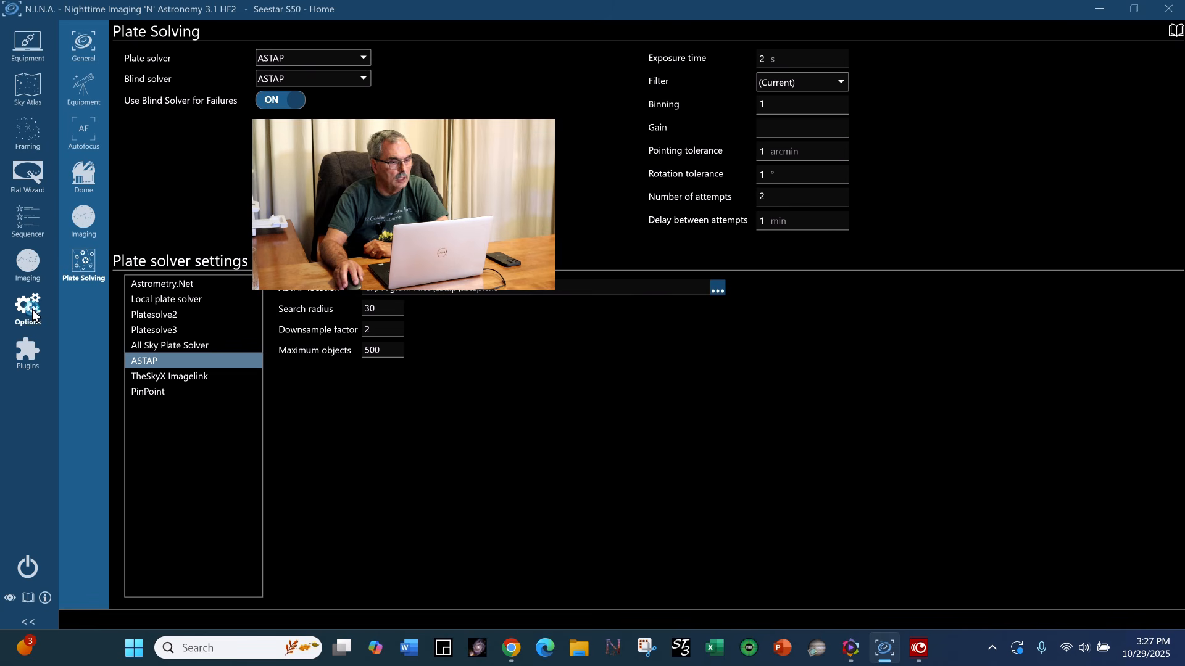
left_click(89, 138)
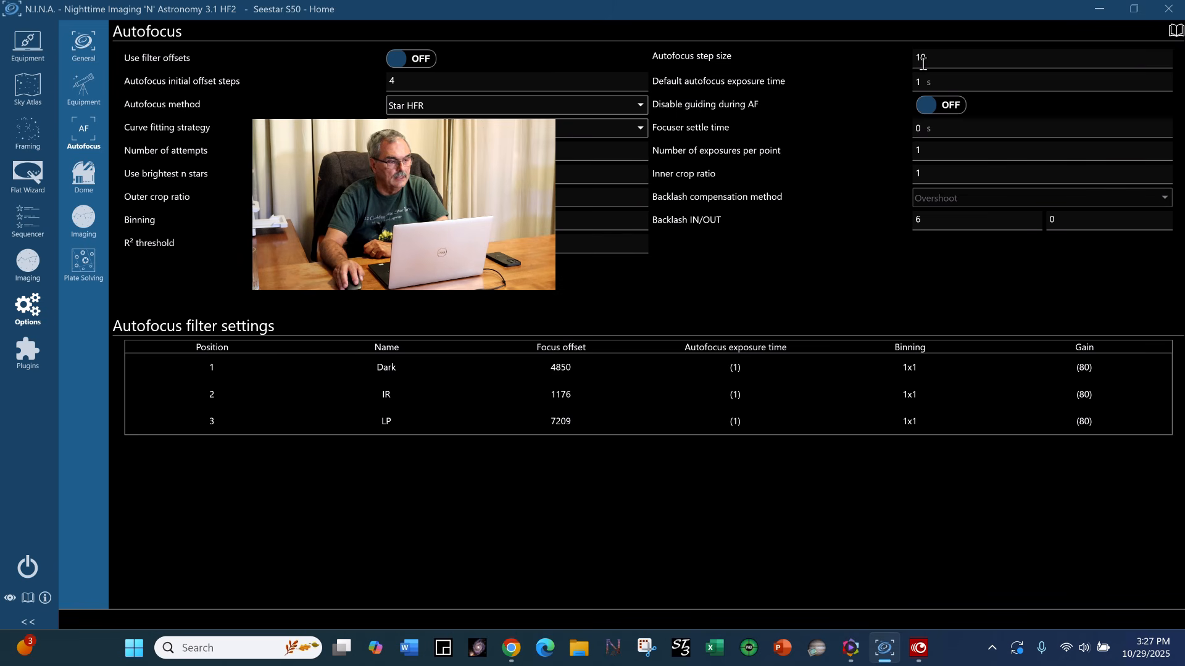
left_click(27, 264)
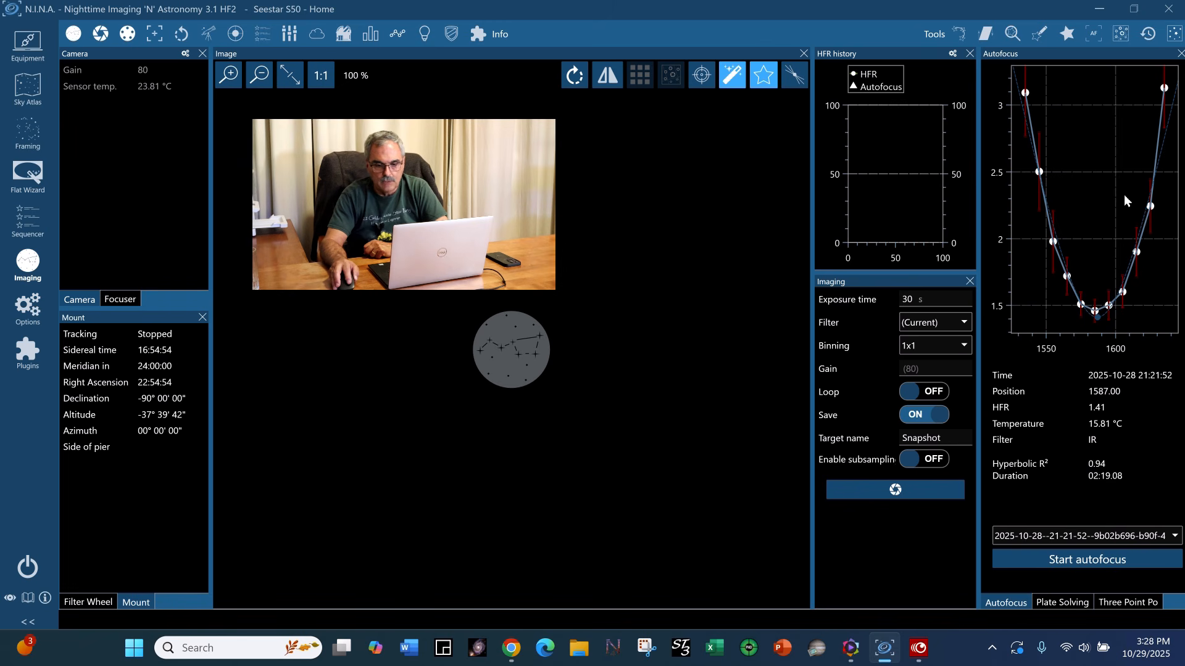
Look over the plate solving and three point polar alignment tools, and return to the autofocus graph
left_click(1060, 603)
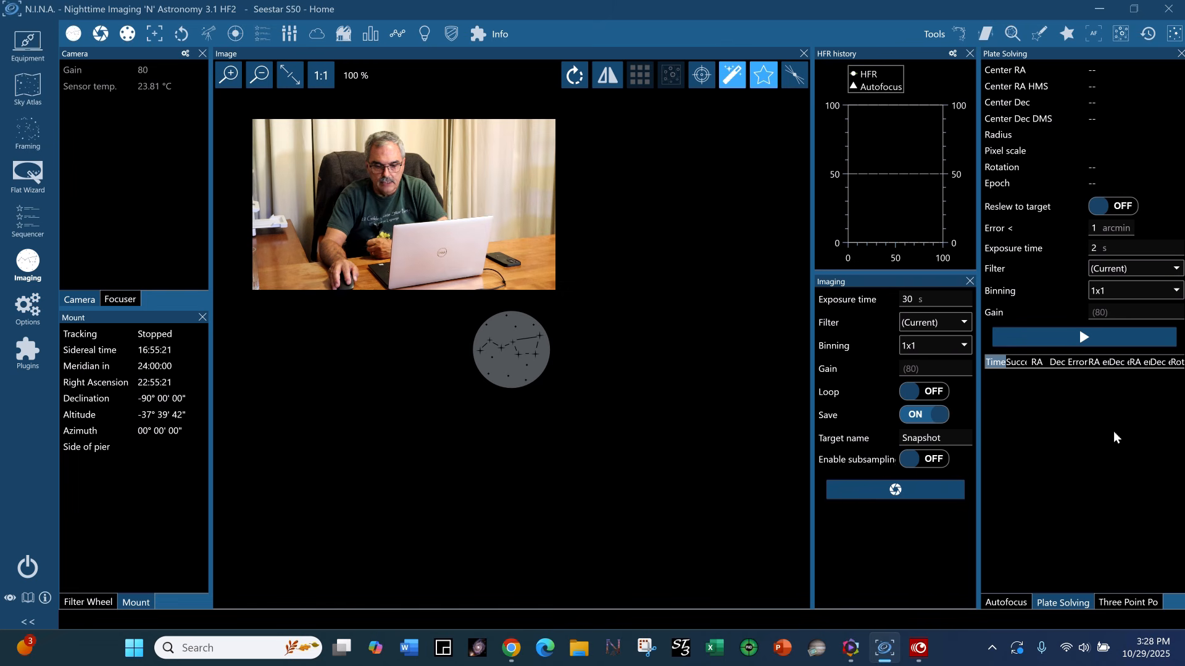
left_click(1139, 600)
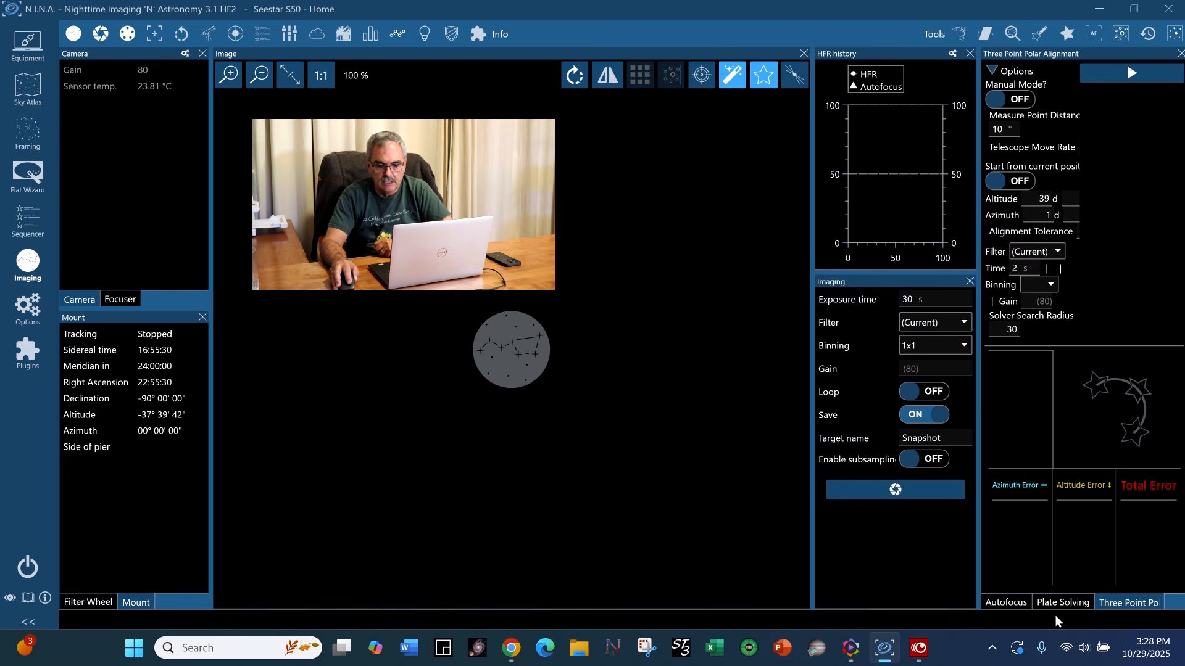
left_click(1002, 604)
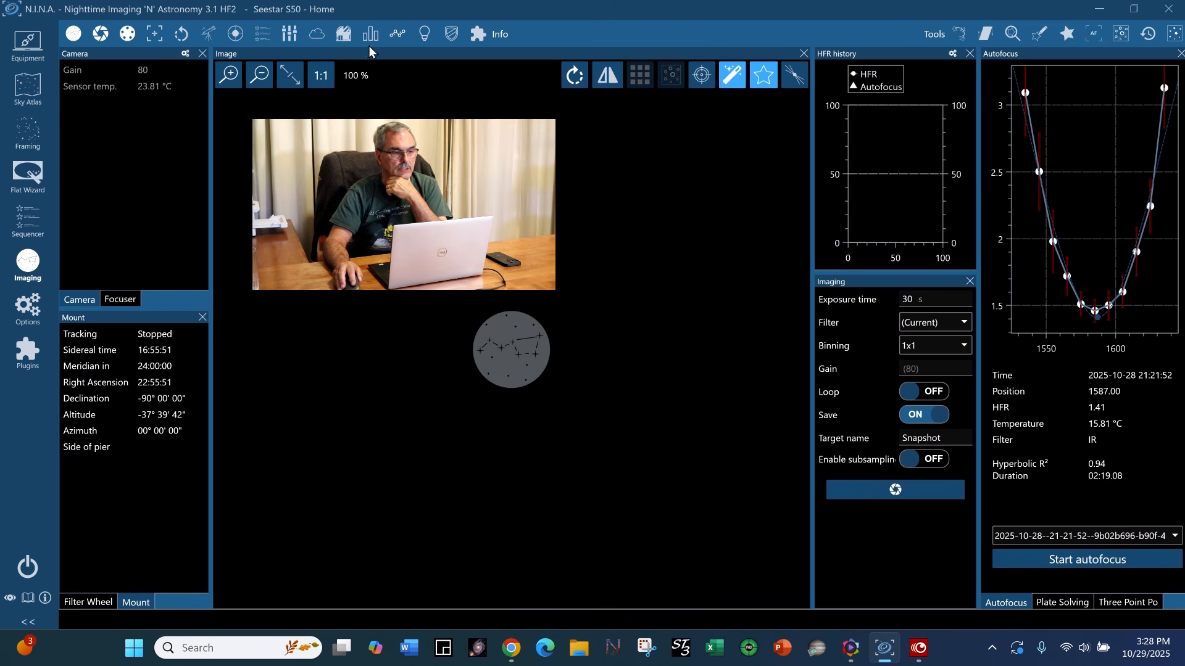
Try adding the Sequence panel to the imaging workspace, and remove it again
left_click(260, 32)
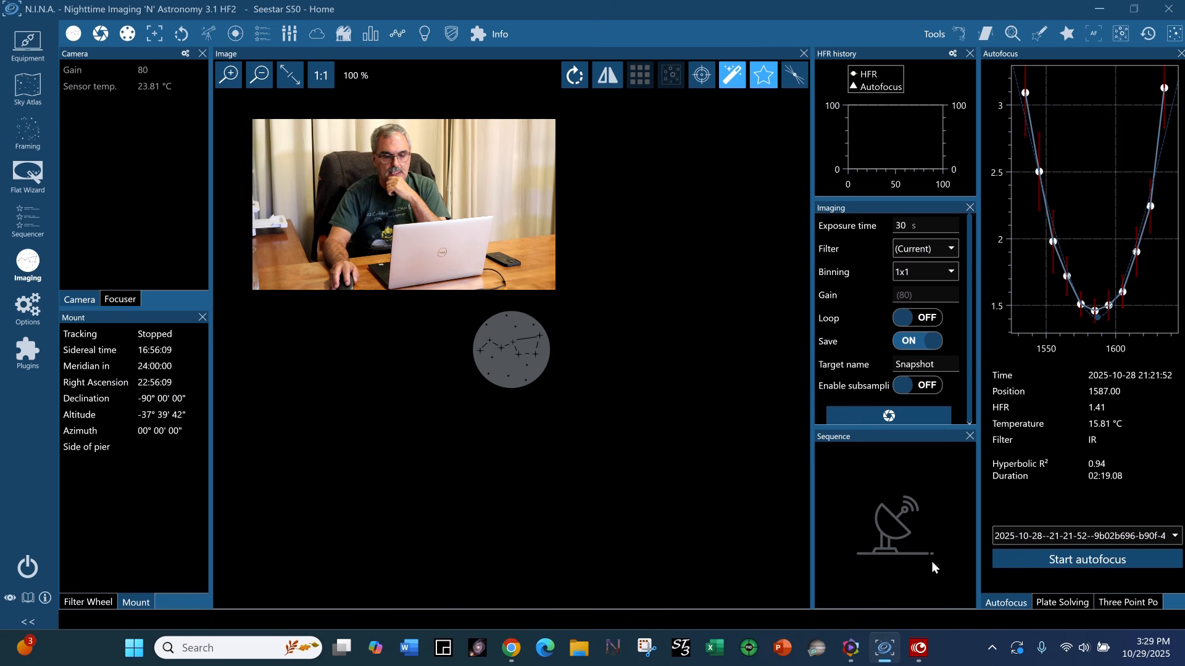
left_click(969, 436)
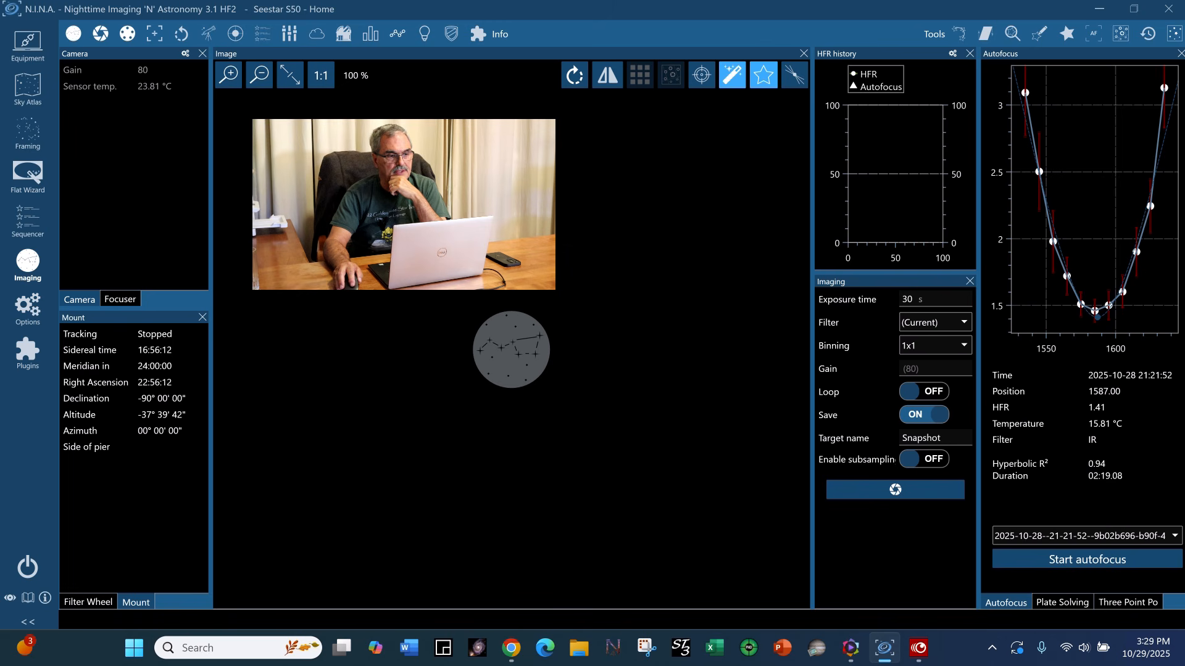
left_click(262, 36)
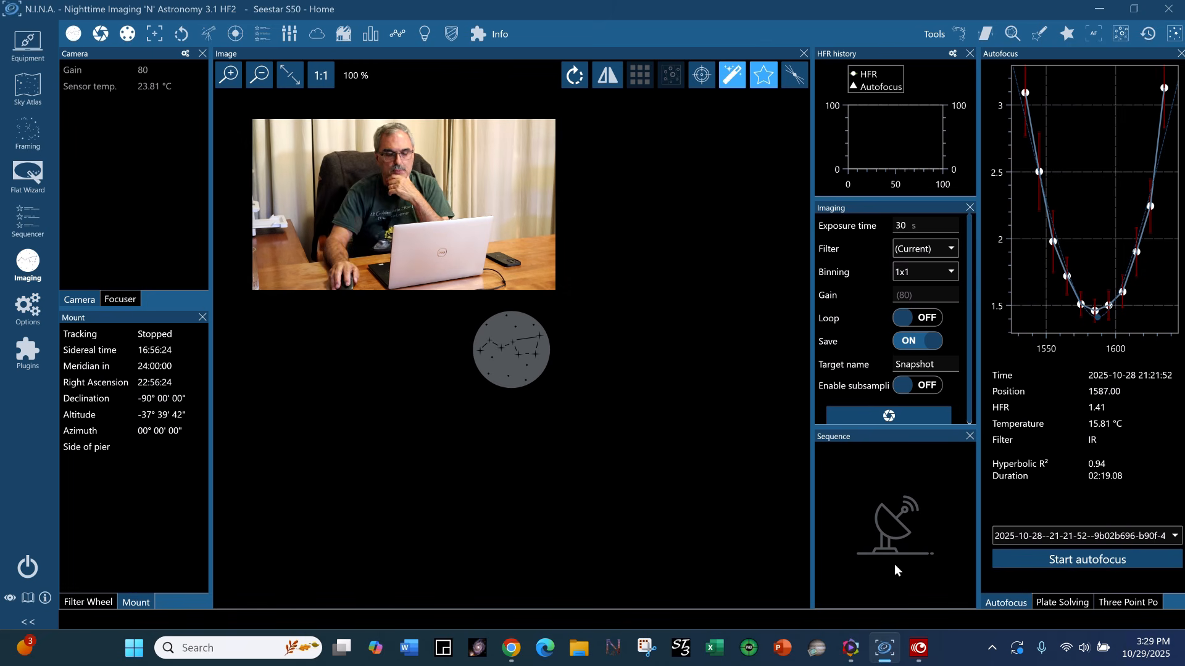
left_click(970, 436)
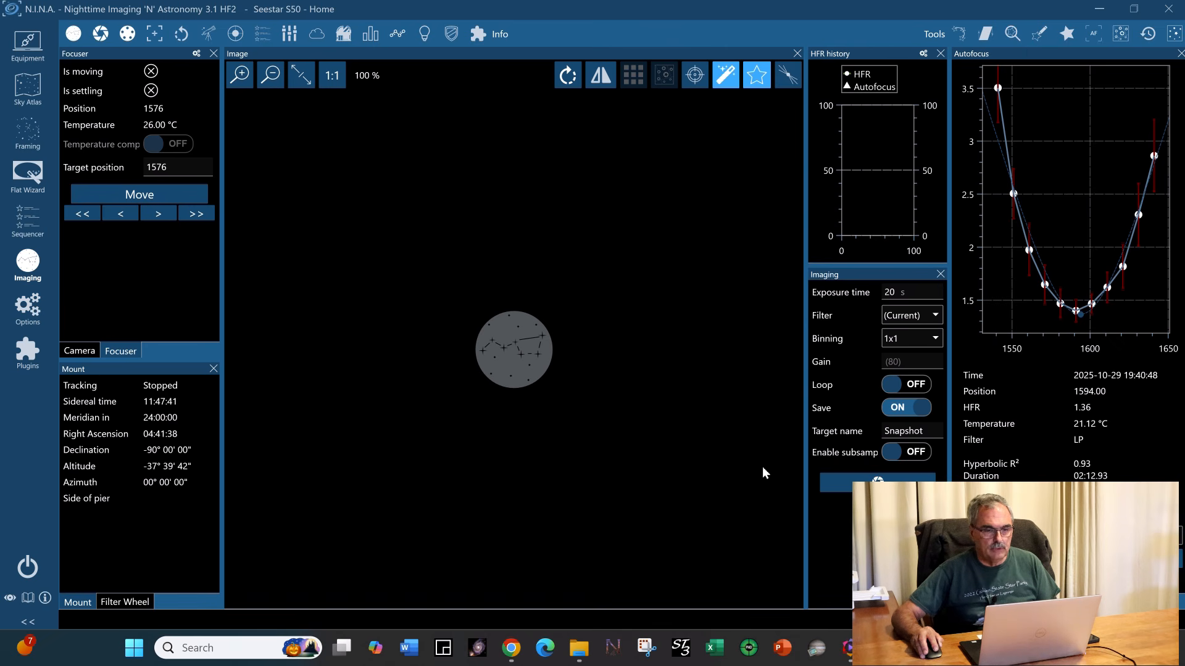
Dock the HFR history together with the image view in the central area, and check switching between them
left_click(940, 53)
left_click_drag(610, 250, 515, 326)
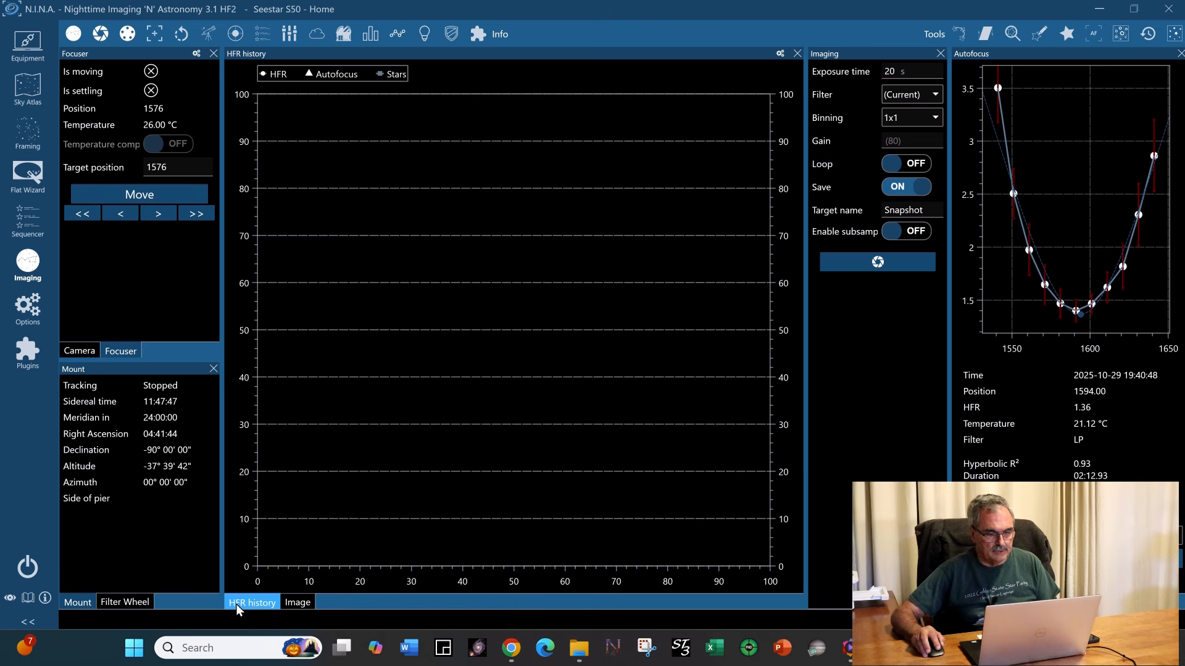
left_click(299, 602)
left_click(264, 601)
left_click(295, 602)
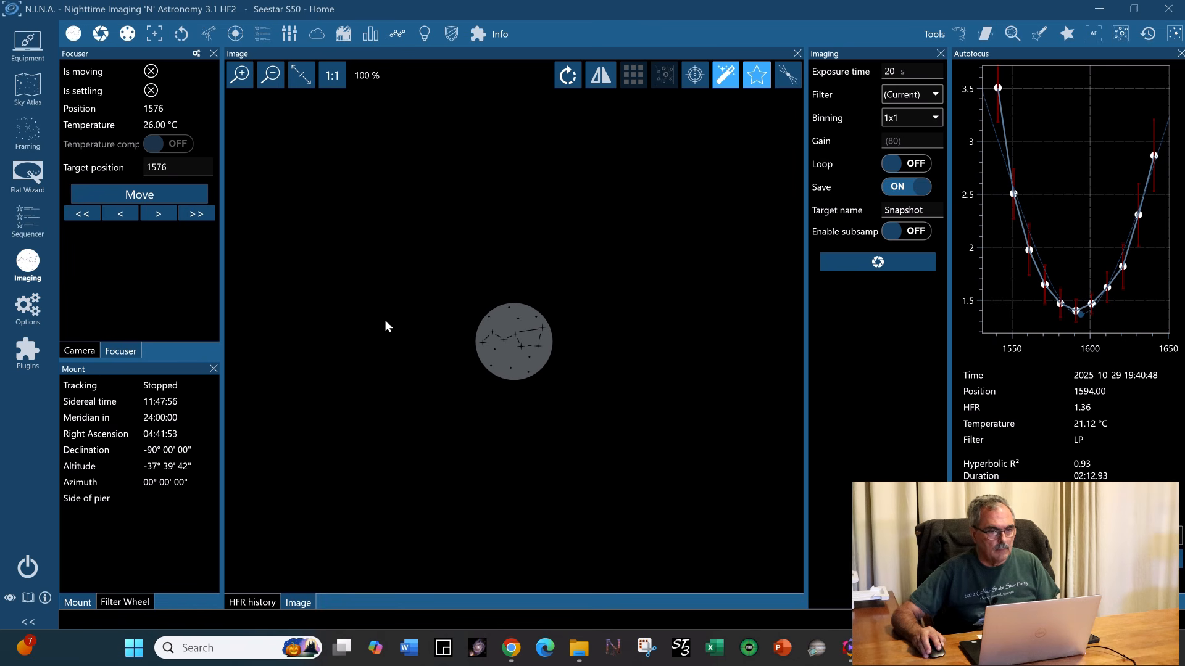
Add the Statistics panel to the central group and arrange it as Image, HFR history, Statistics
left_click(370, 35)
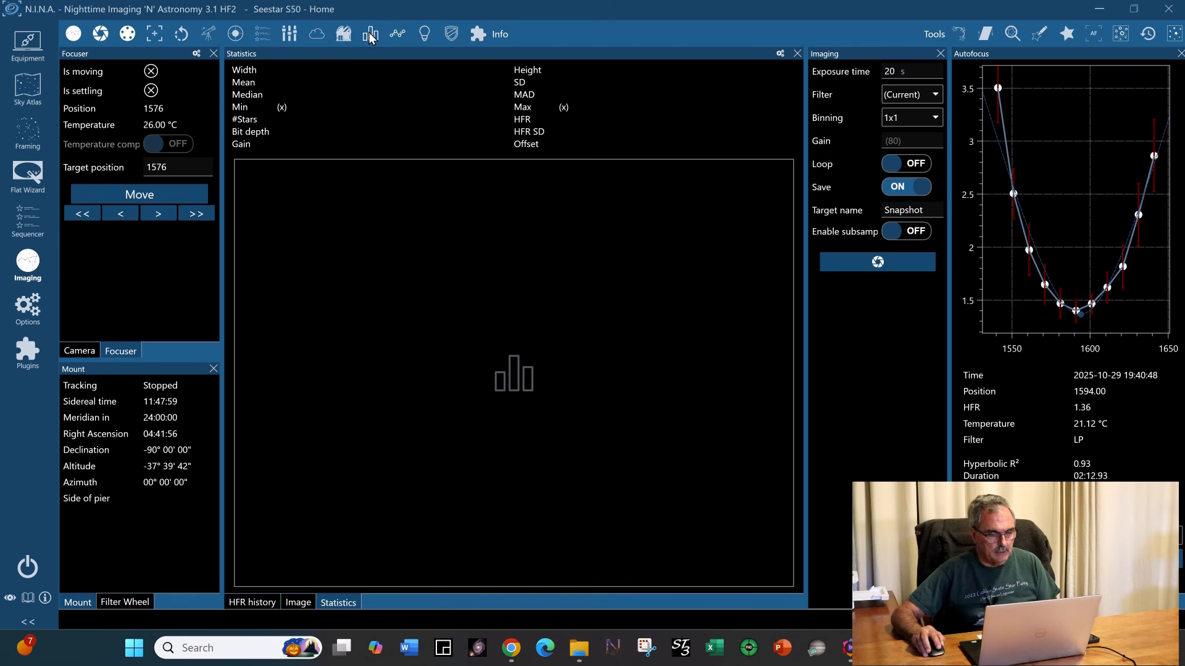
left_click(301, 602)
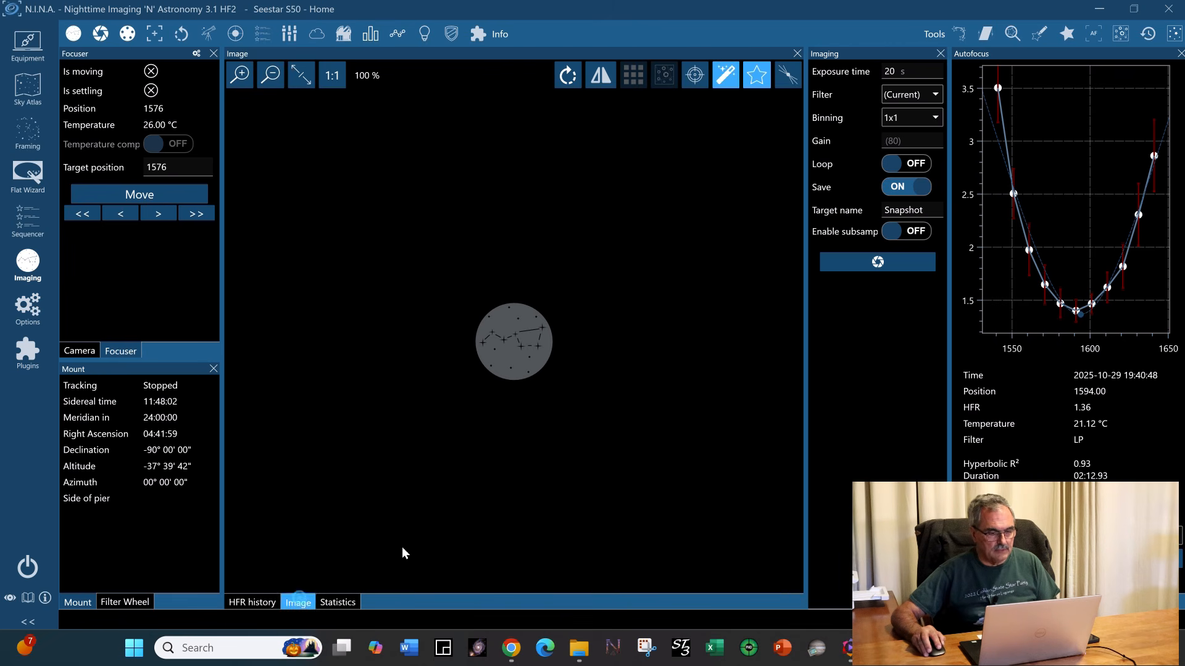
left_click(348, 605)
left_click(250, 604)
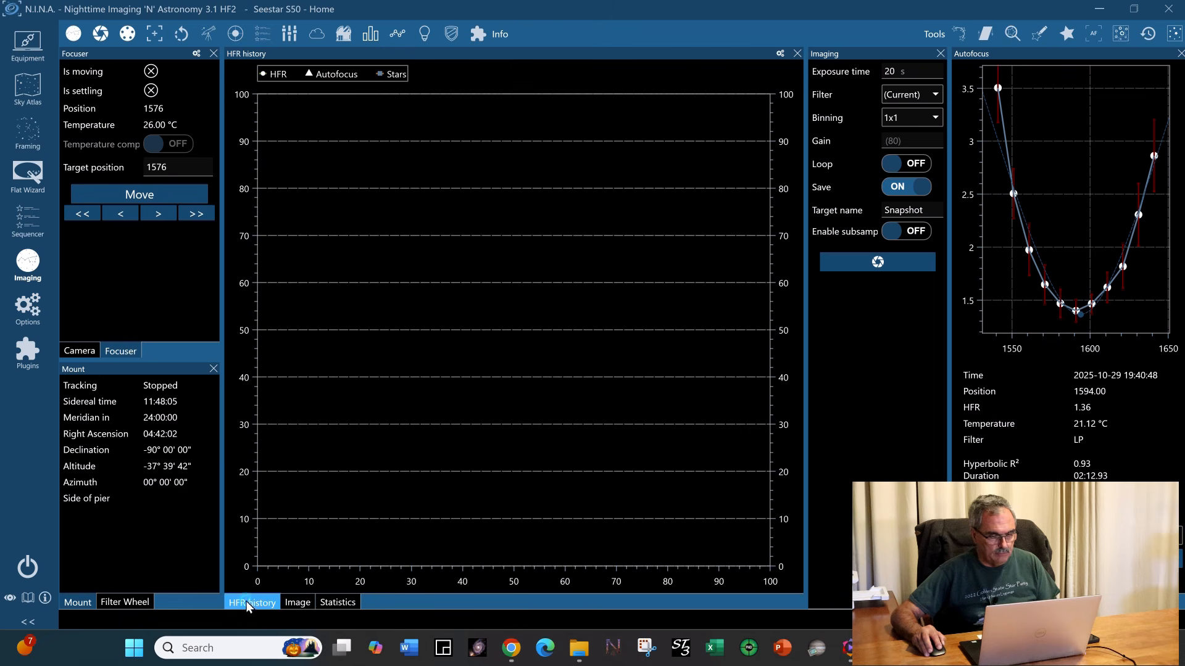
left_click(299, 604)
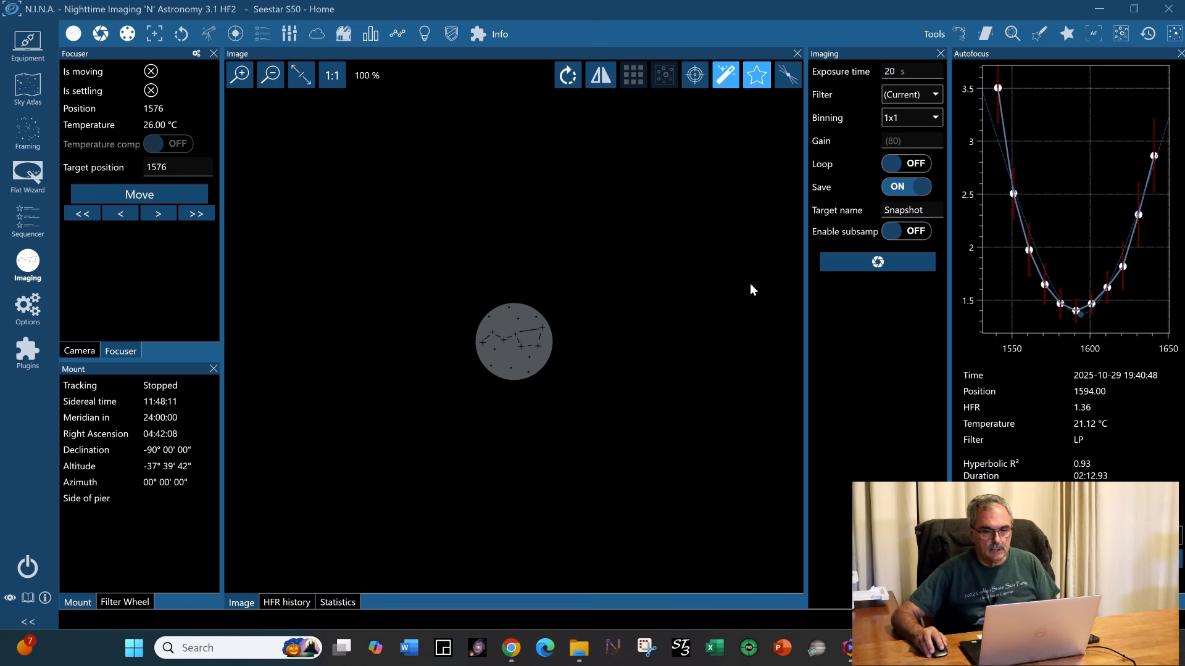
Add the Sequence panel to the workspace and dock it below the Imaging exposure controls
left_click(263, 33)
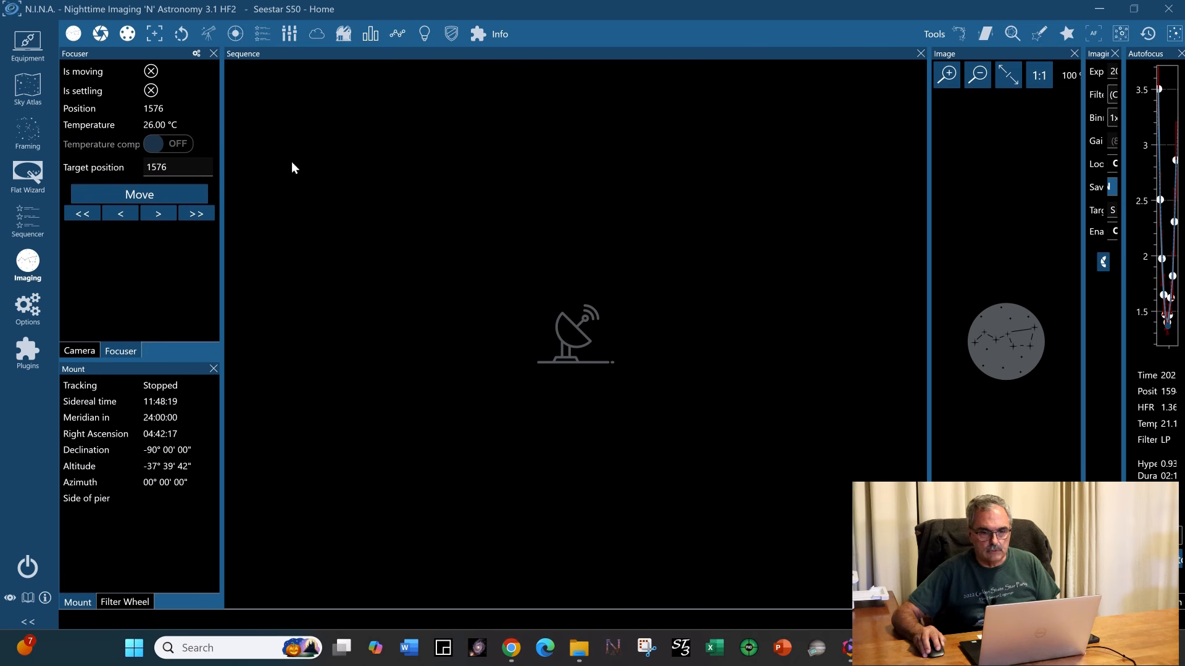
left_click_drag(405, 53, 875, 351)
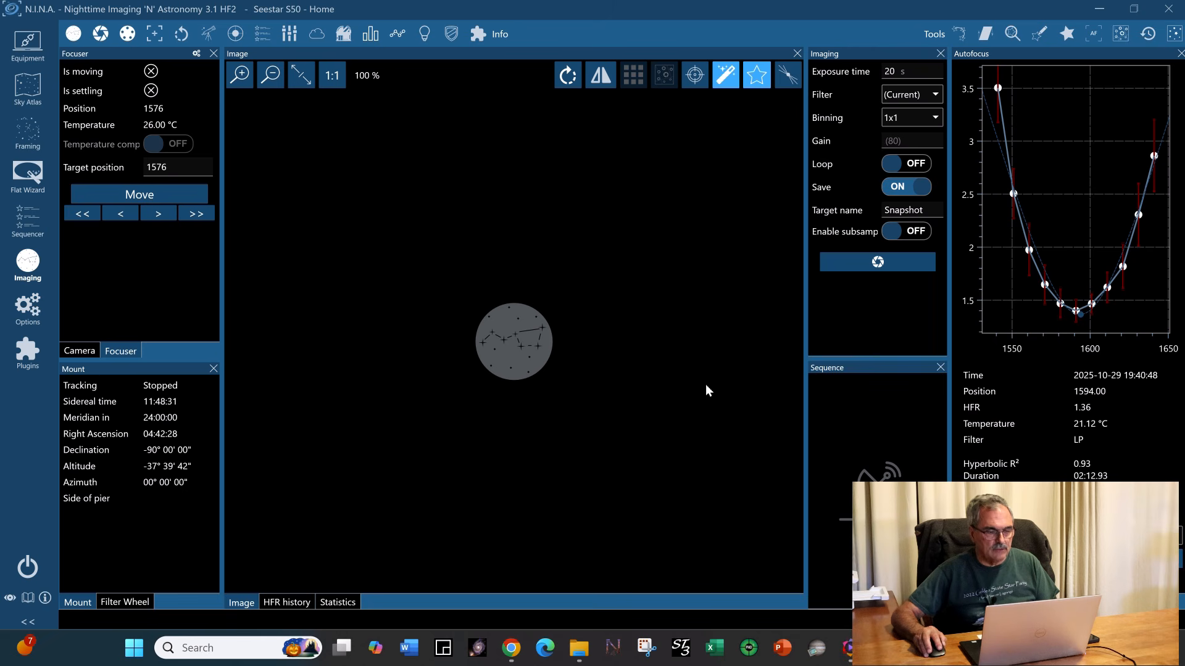
Check the HFR history and Statistics views in the central group, and return to the image view
left_click(287, 602)
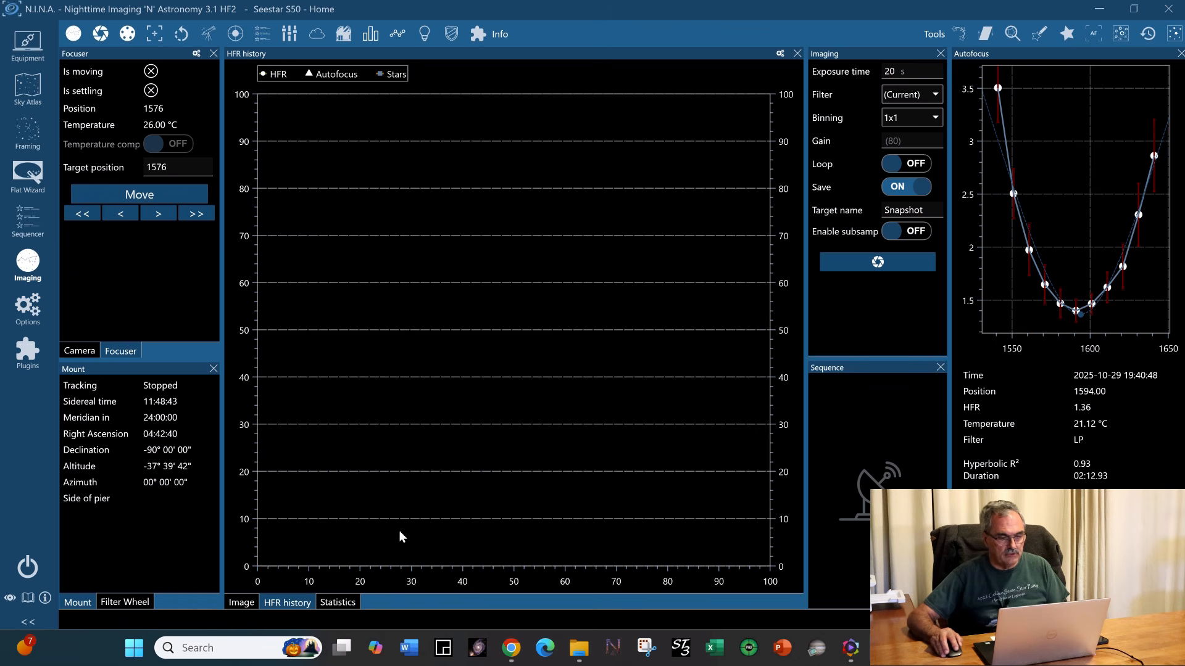
left_click(341, 605)
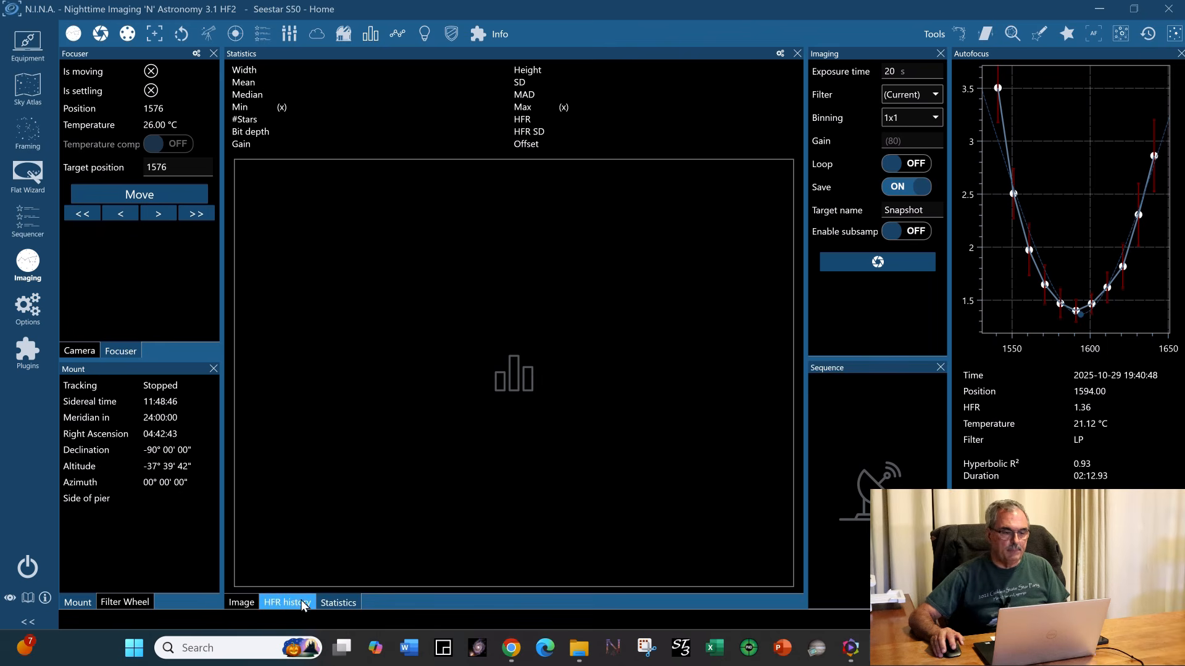
left_click(241, 603)
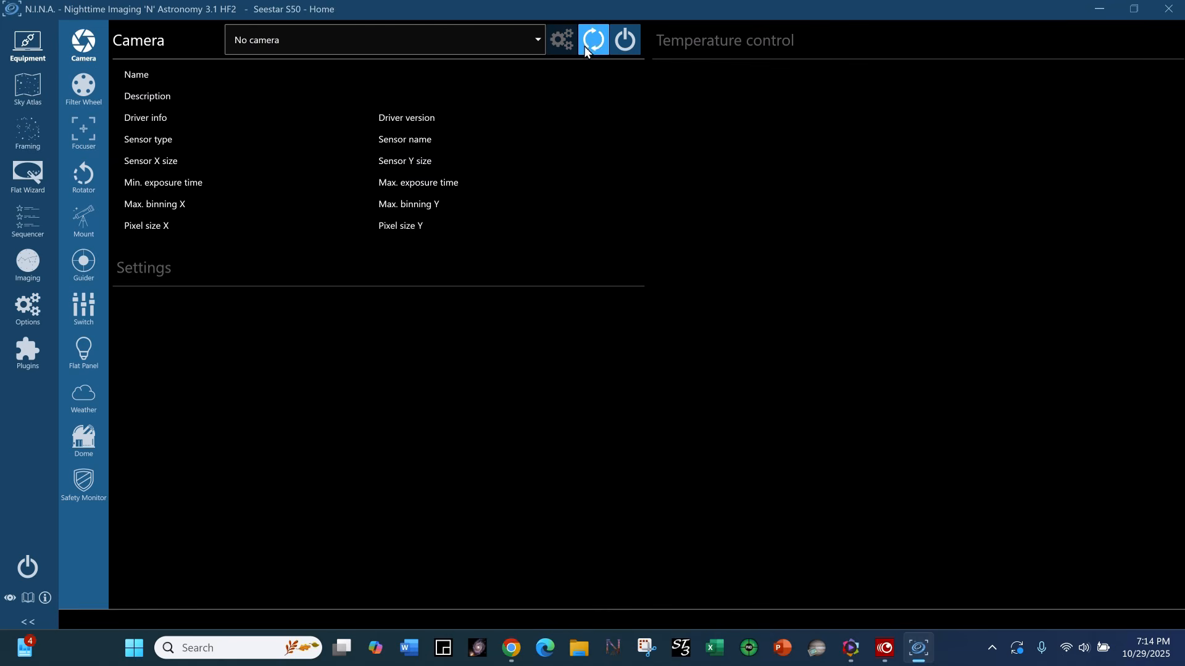
Scan for and connect the Seestar Alpaca camera and the Seestar Alpaca filter wheel
left_click(593, 40)
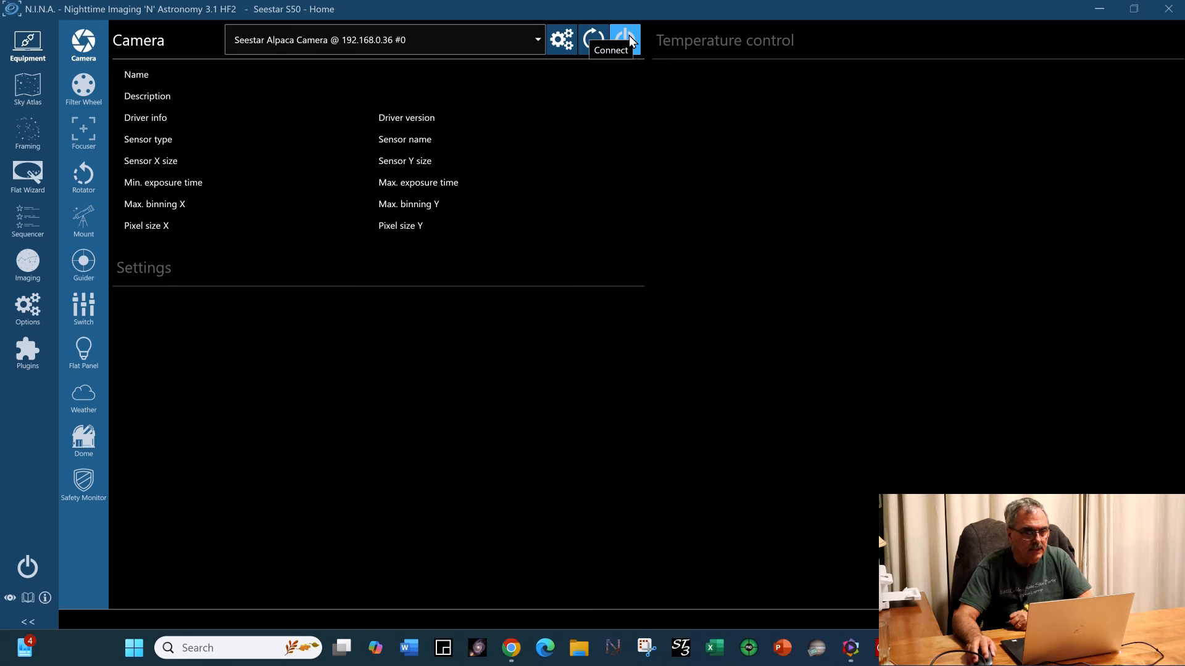
left_click(631, 41)
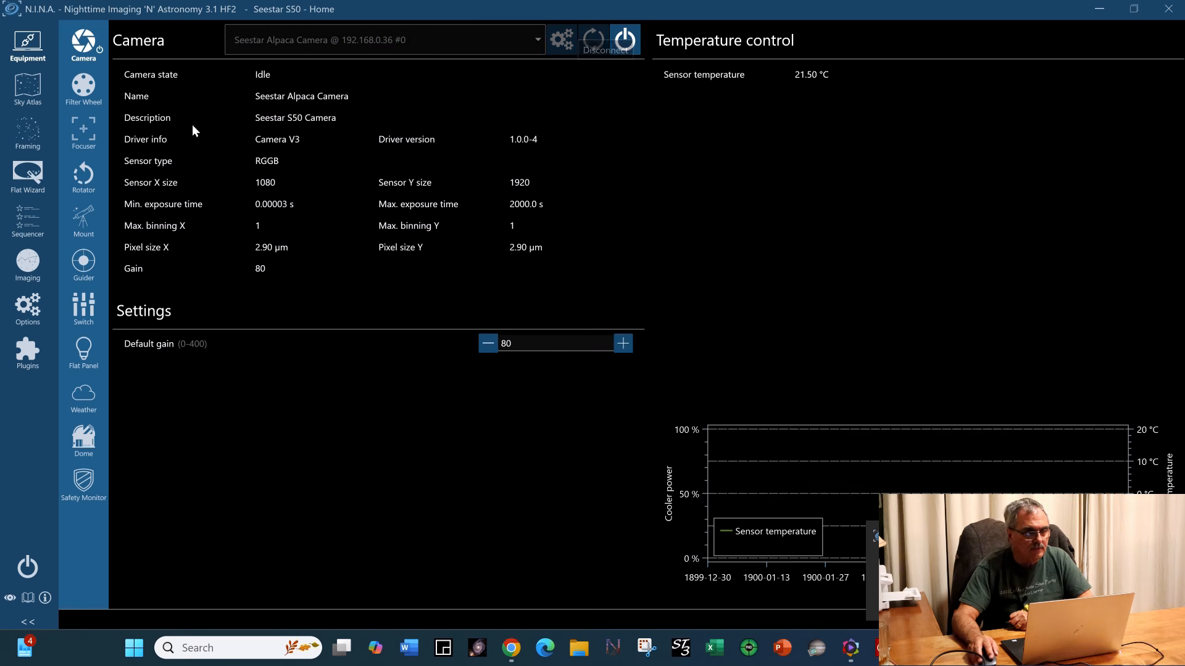
left_click(83, 86)
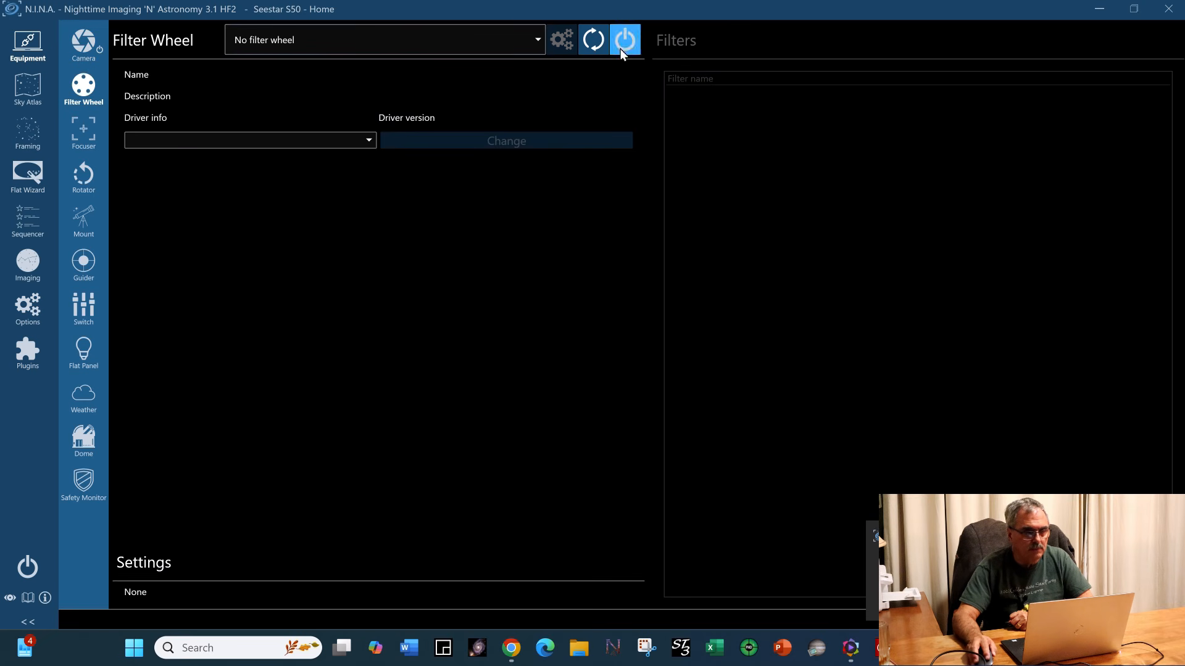
left_click(593, 41)
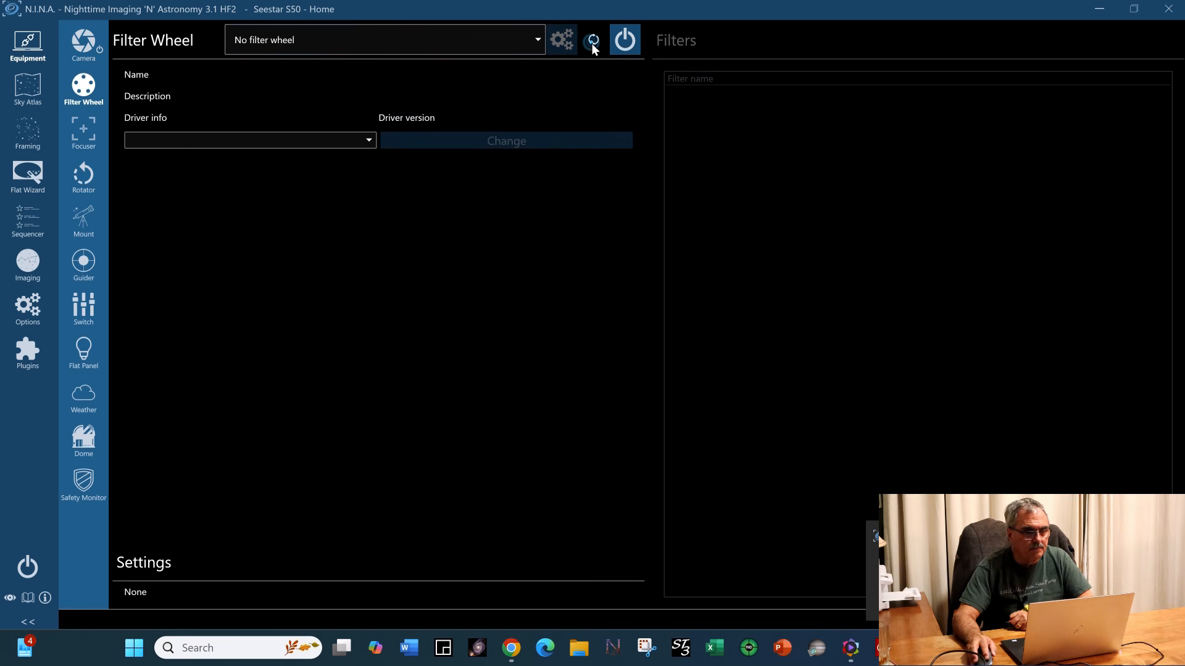
left_click(630, 48)
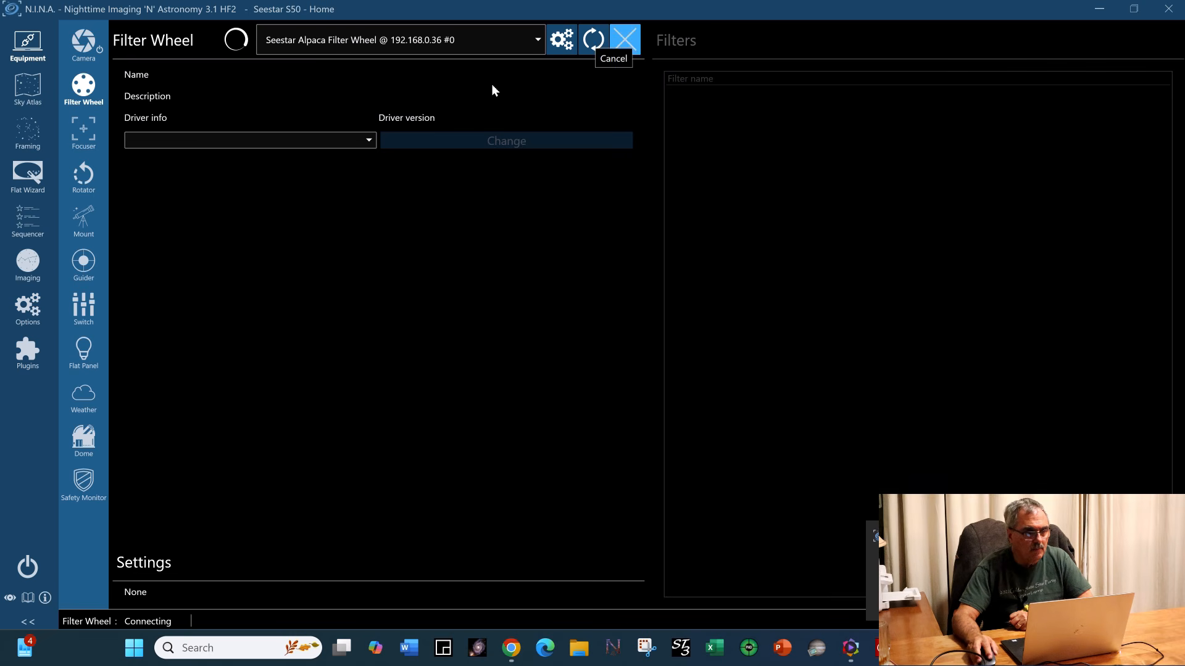
Scan for and connect the Seestar Alpaca focuser and the Seestar Alpaca telescope as the mount
left_click(83, 133)
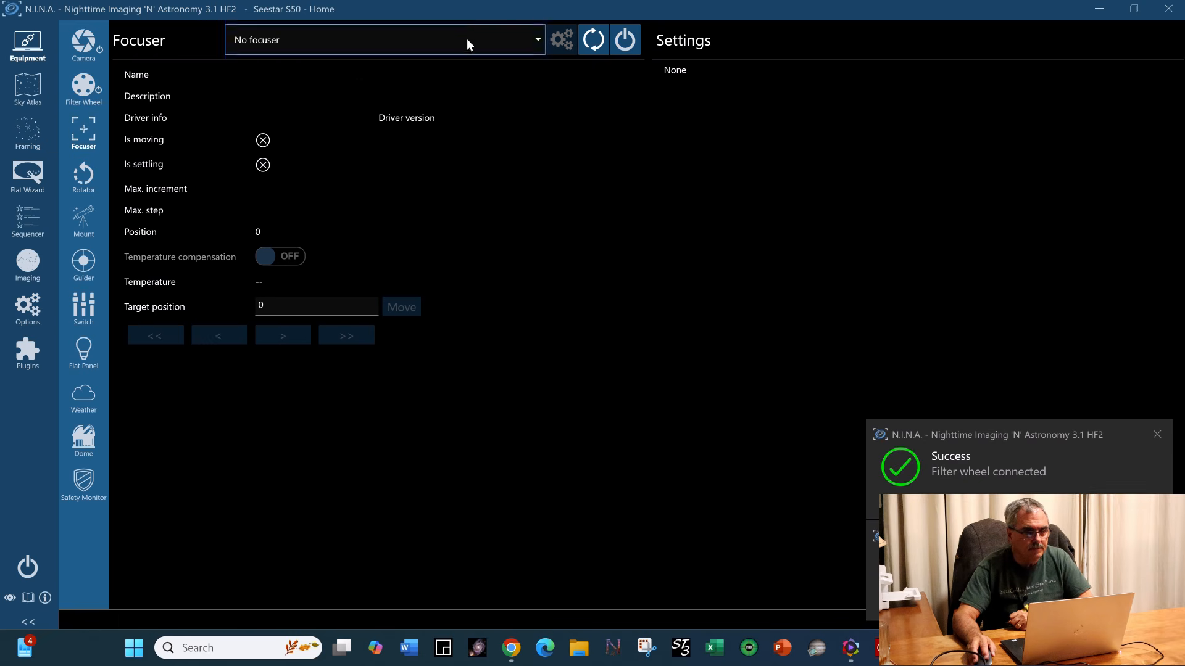
left_click(593, 41)
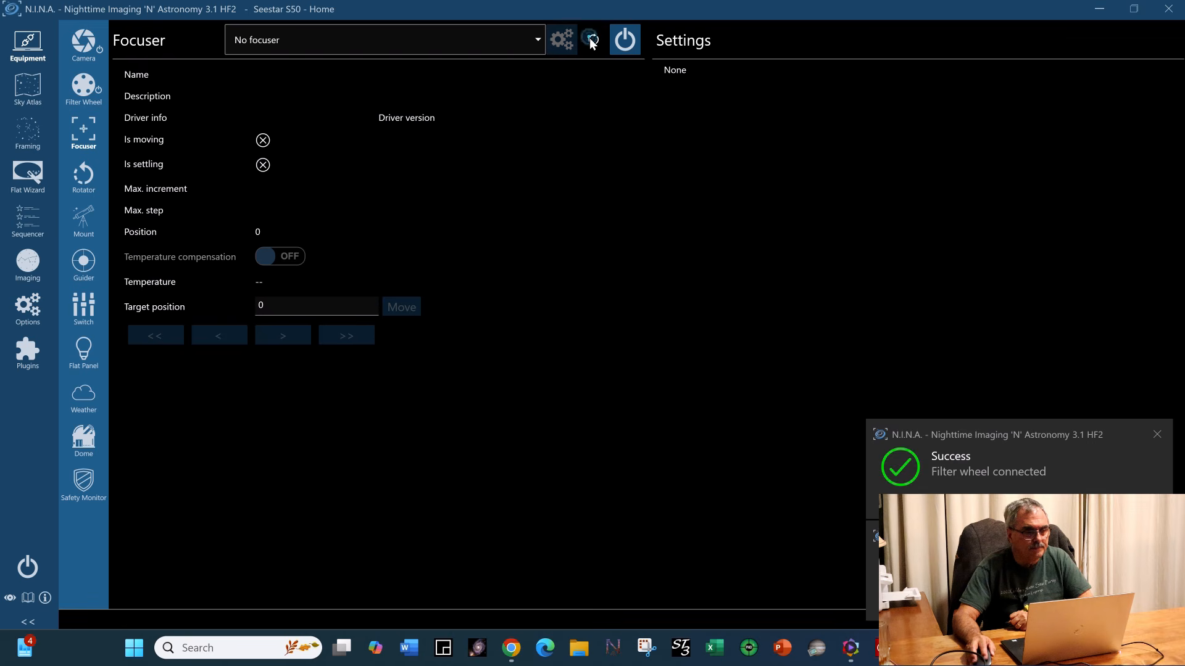
left_click(635, 45)
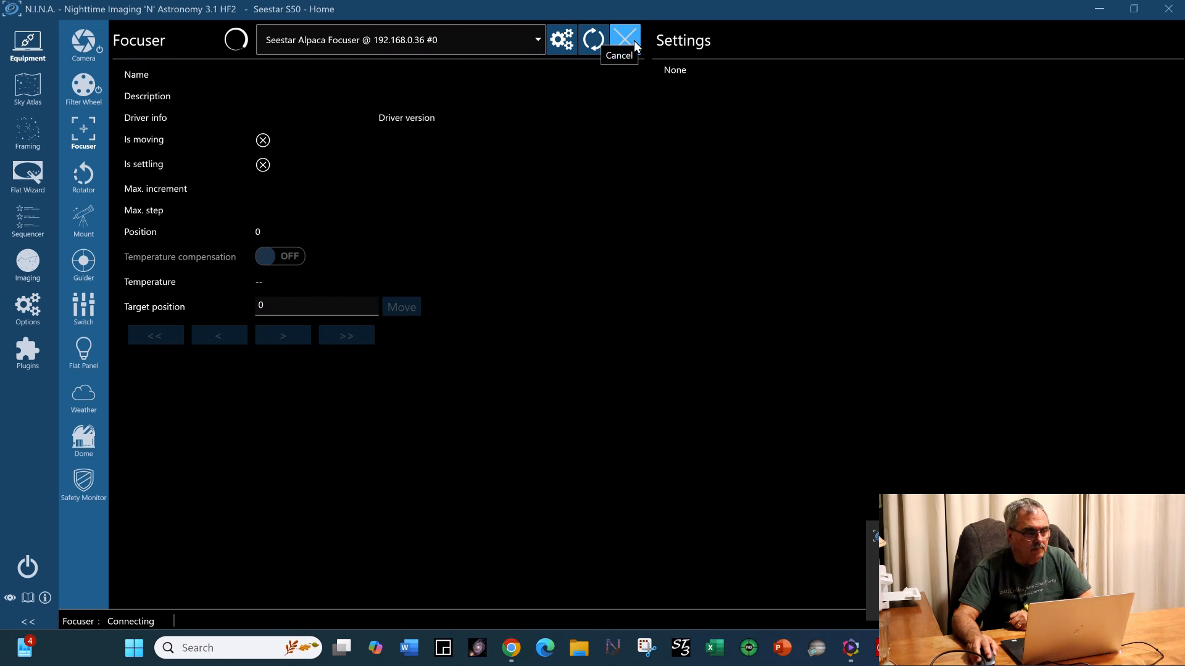
left_click(85, 231)
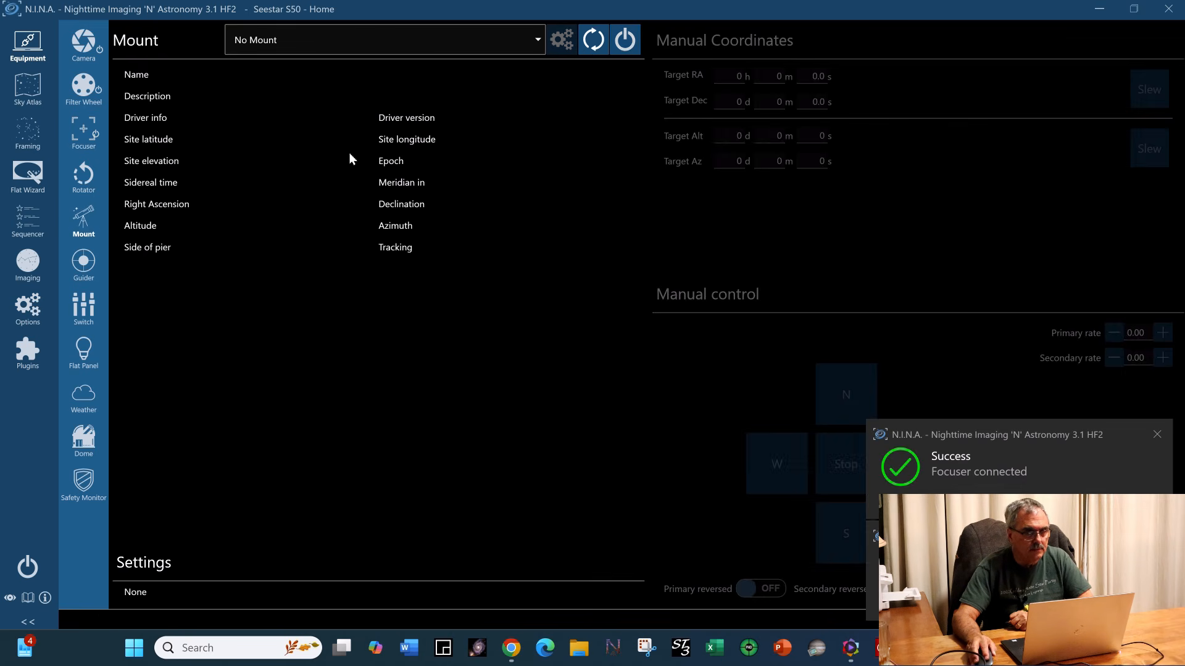
left_click(594, 41)
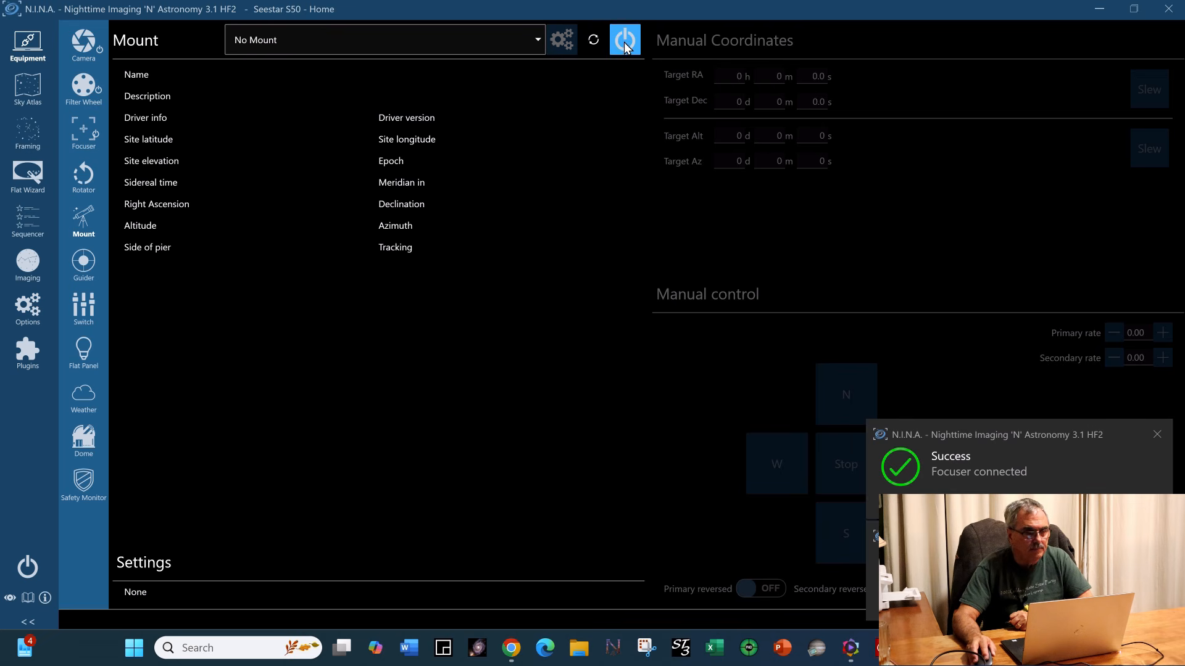
left_click(625, 43)
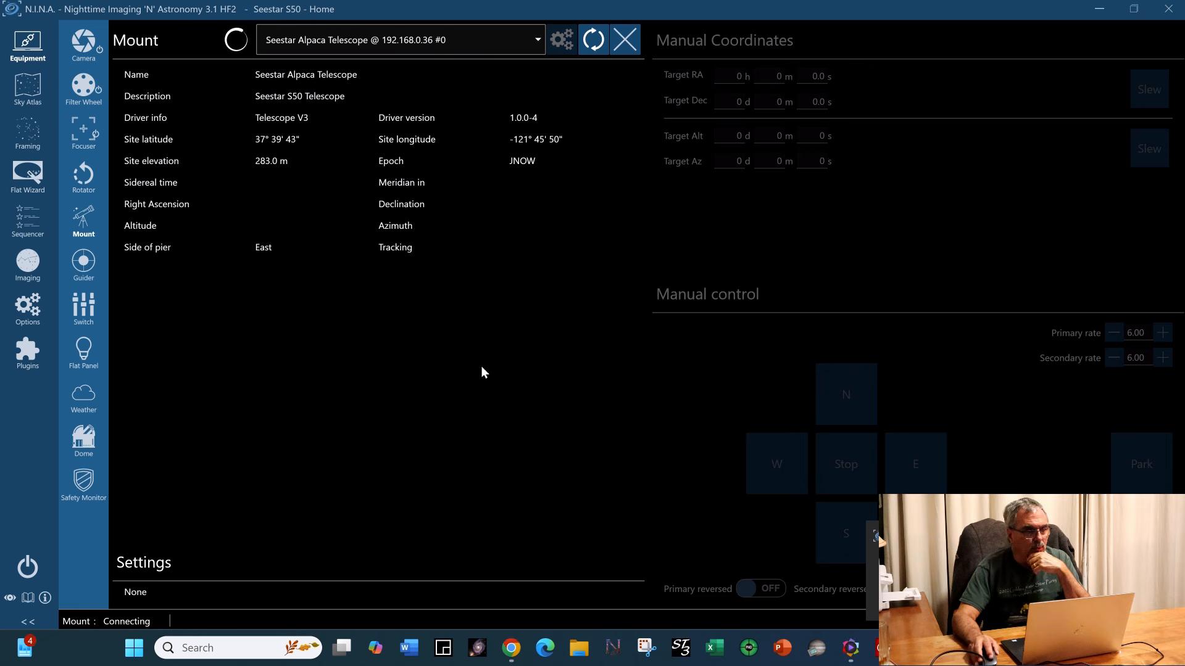
Compare the connected camera's sensor type with the Bayer pattern setting and its choices in the equipment options
left_click(85, 51)
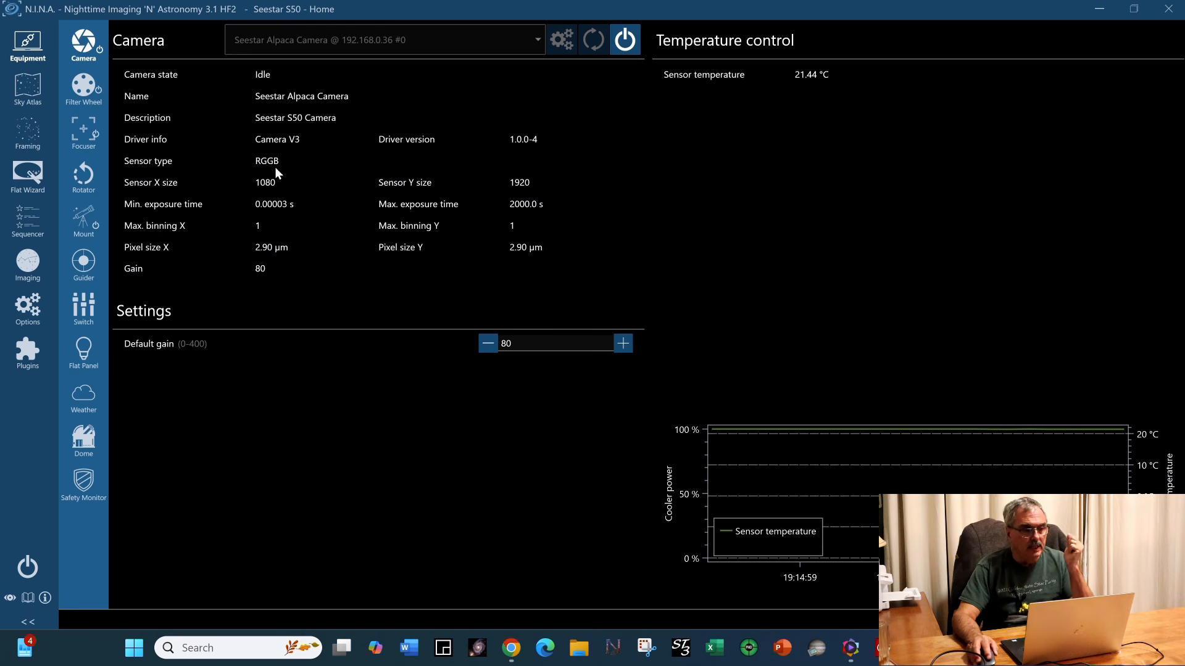
left_click(27, 306)
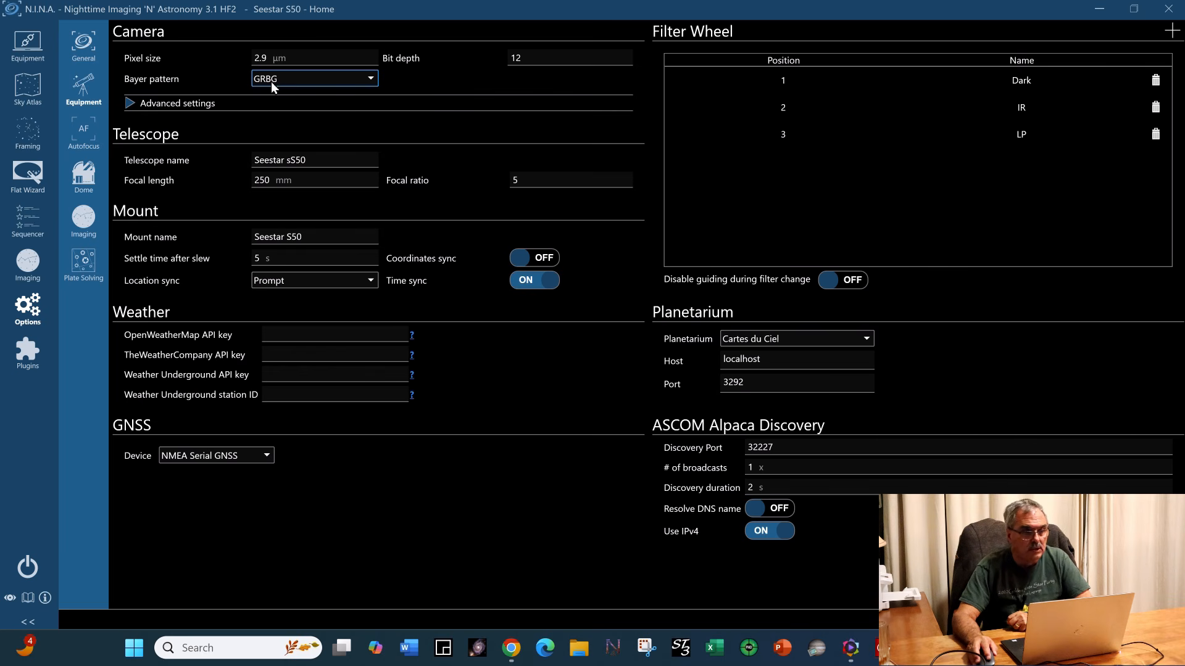
left_click(372, 81)
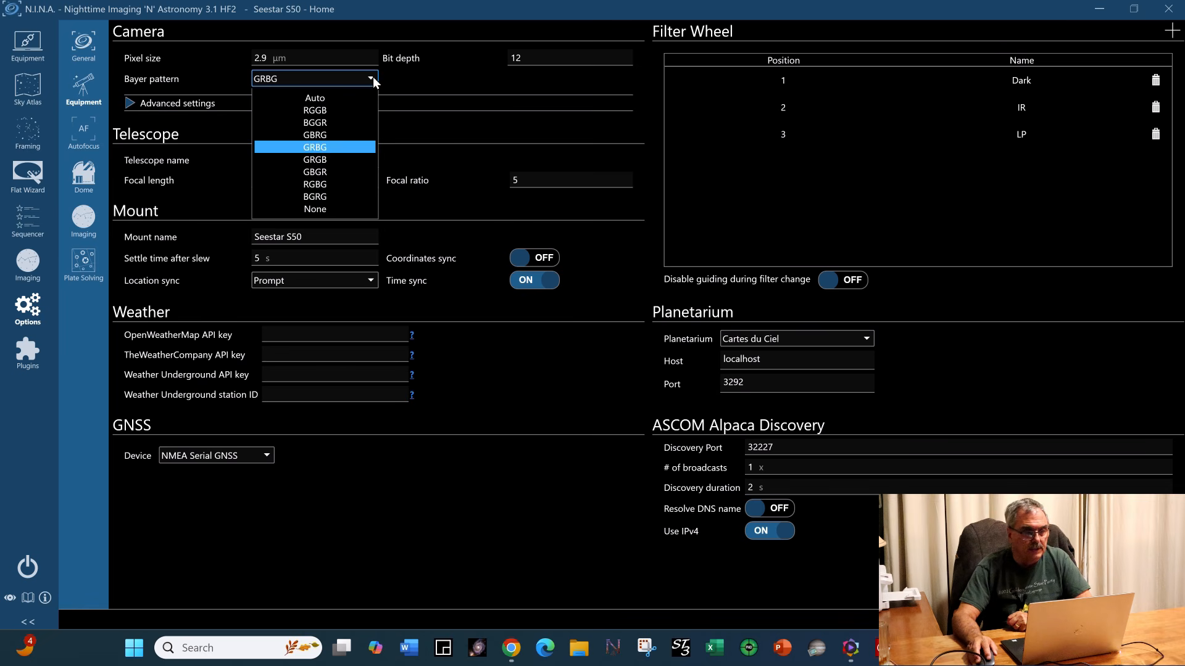
left_click(372, 80)
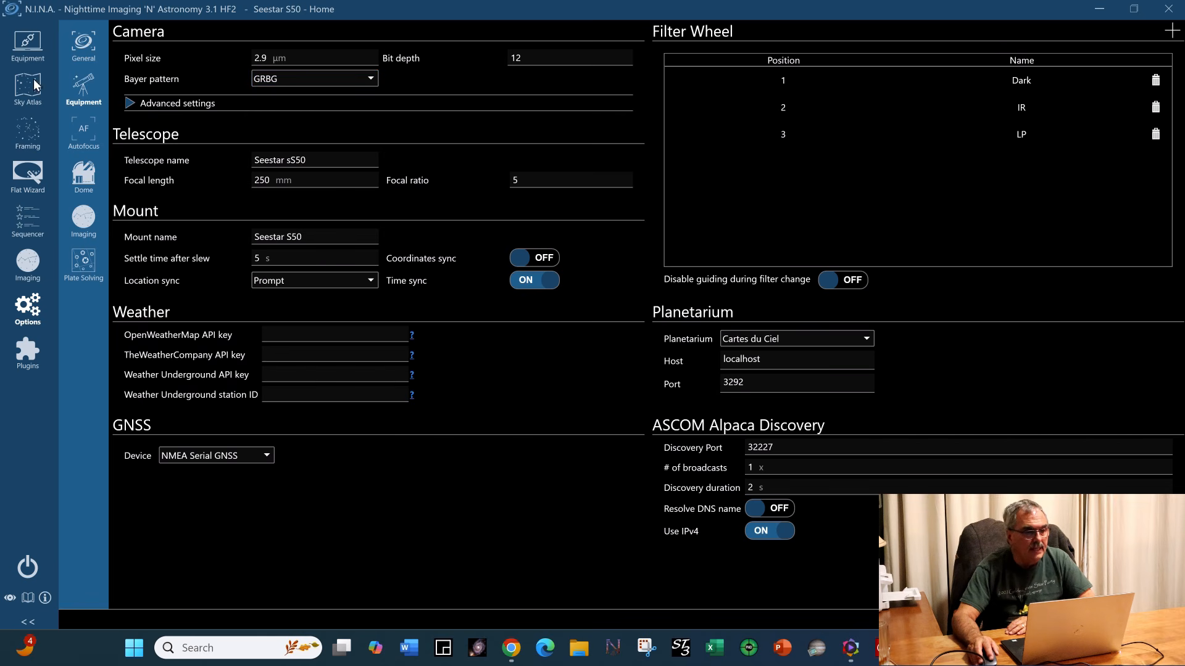
left_click(28, 57)
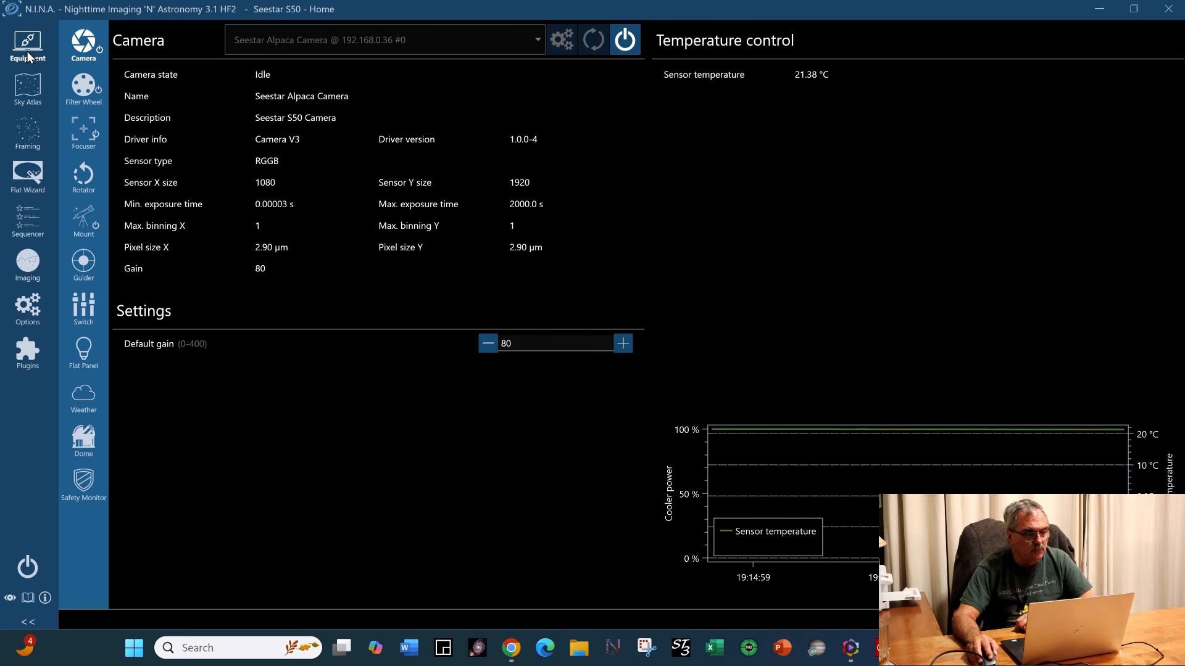
Show the filter wheel details in the imaging workspace and start an autofocus run
left_click(27, 262)
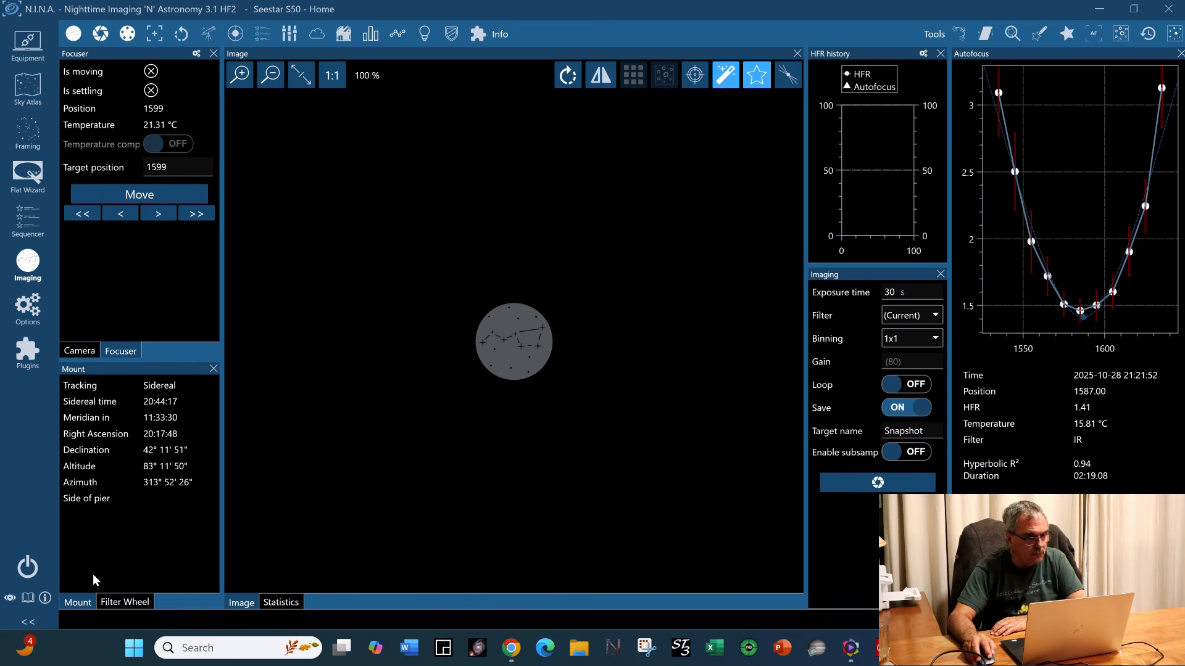
left_click(126, 602)
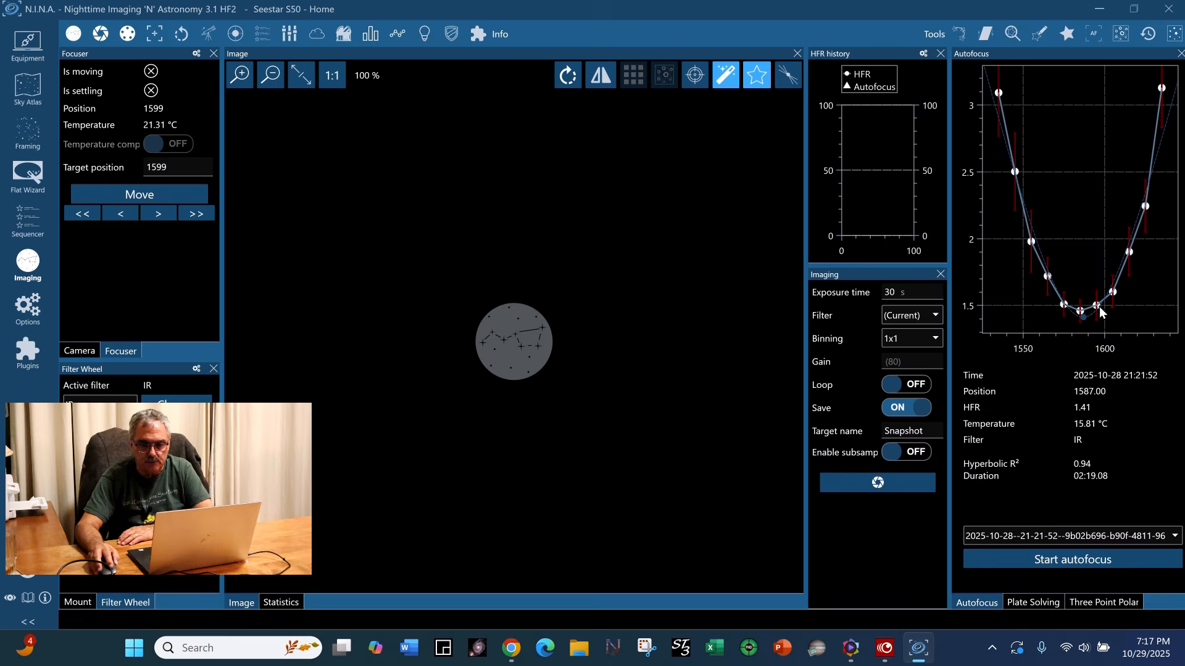
left_click(1095, 562)
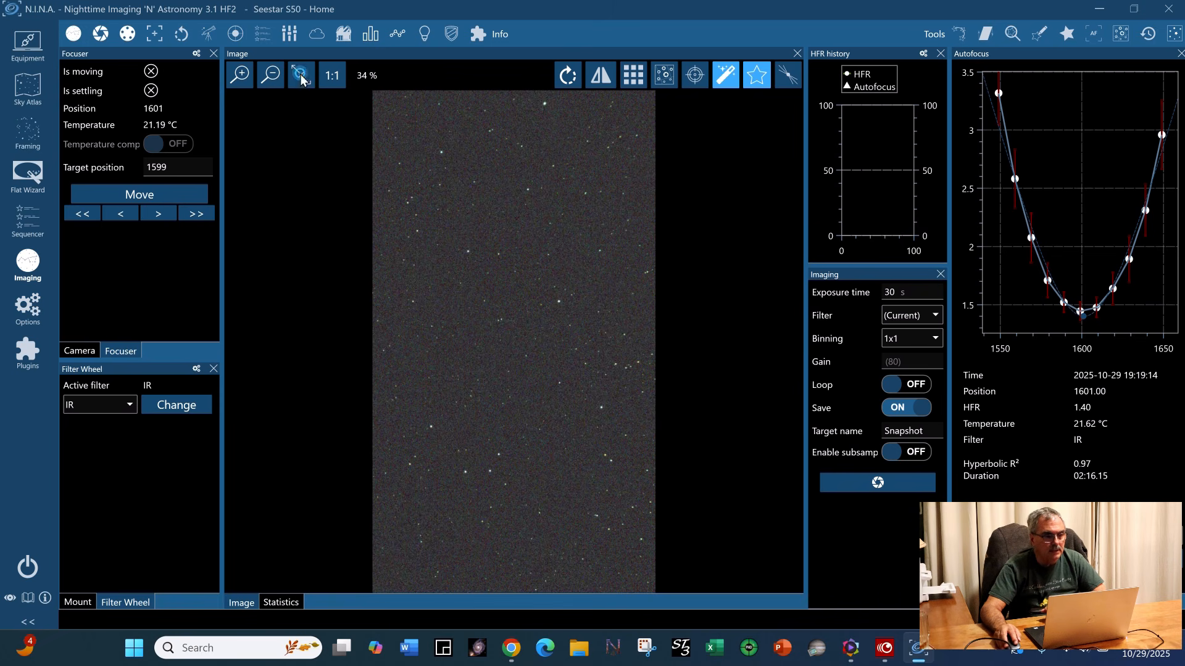
Inspect the star image at 1:1 scale and fitted to the view, ending with the fitted view
left_click(331, 76)
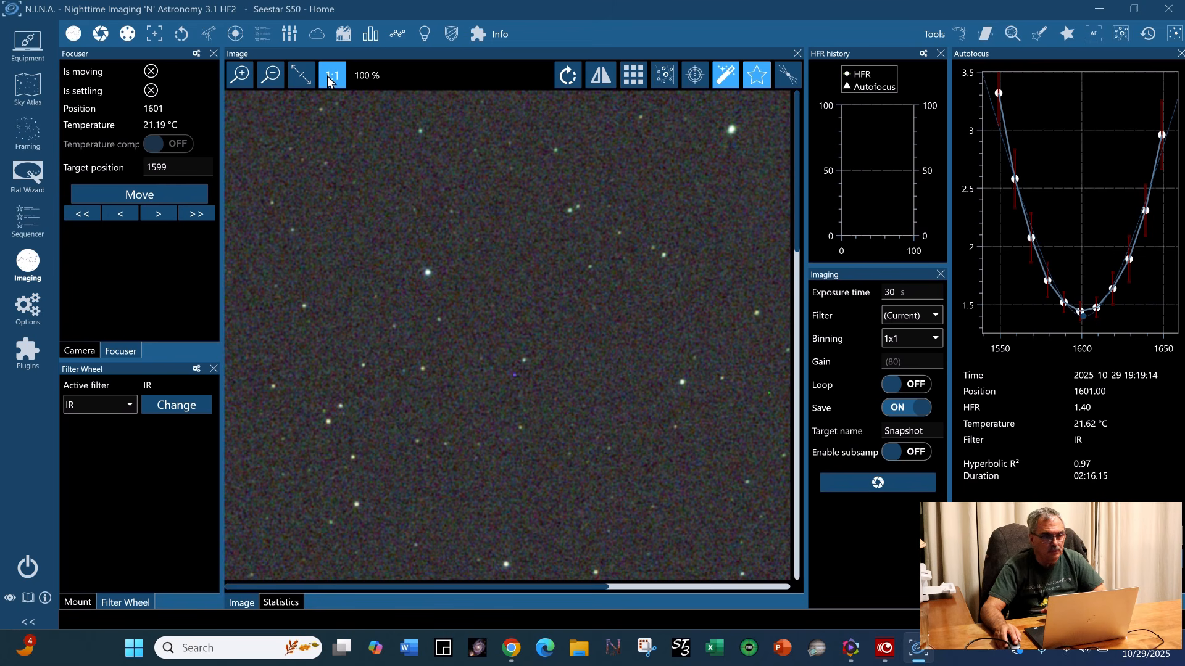
left_click(303, 82)
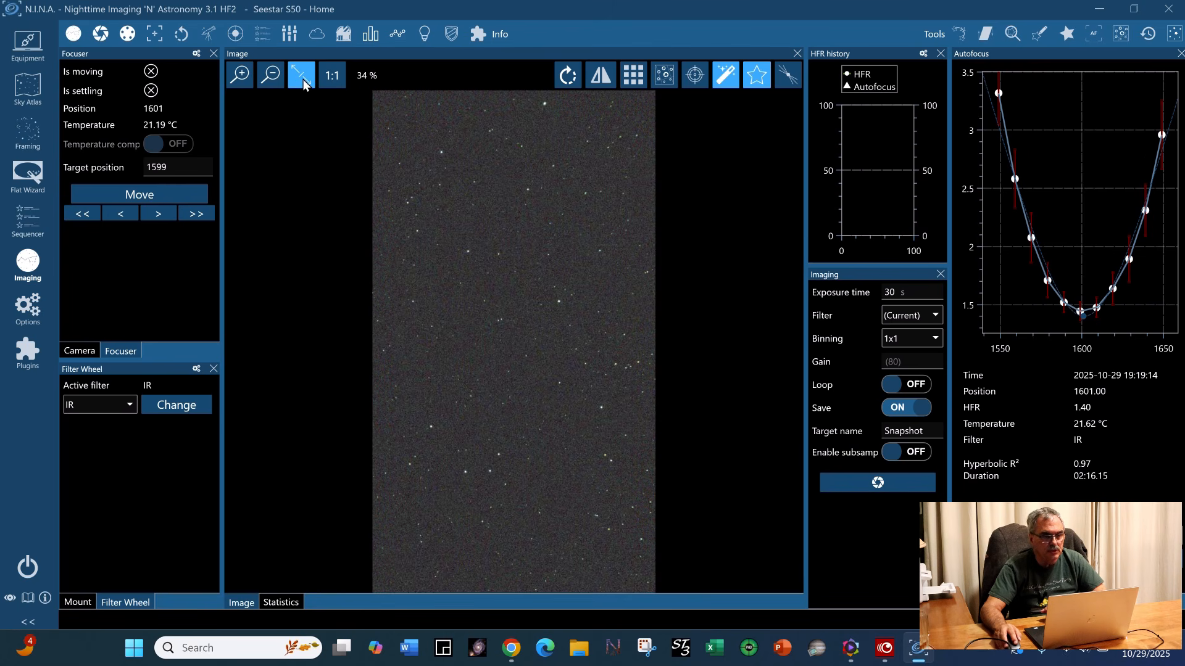
left_click(328, 81)
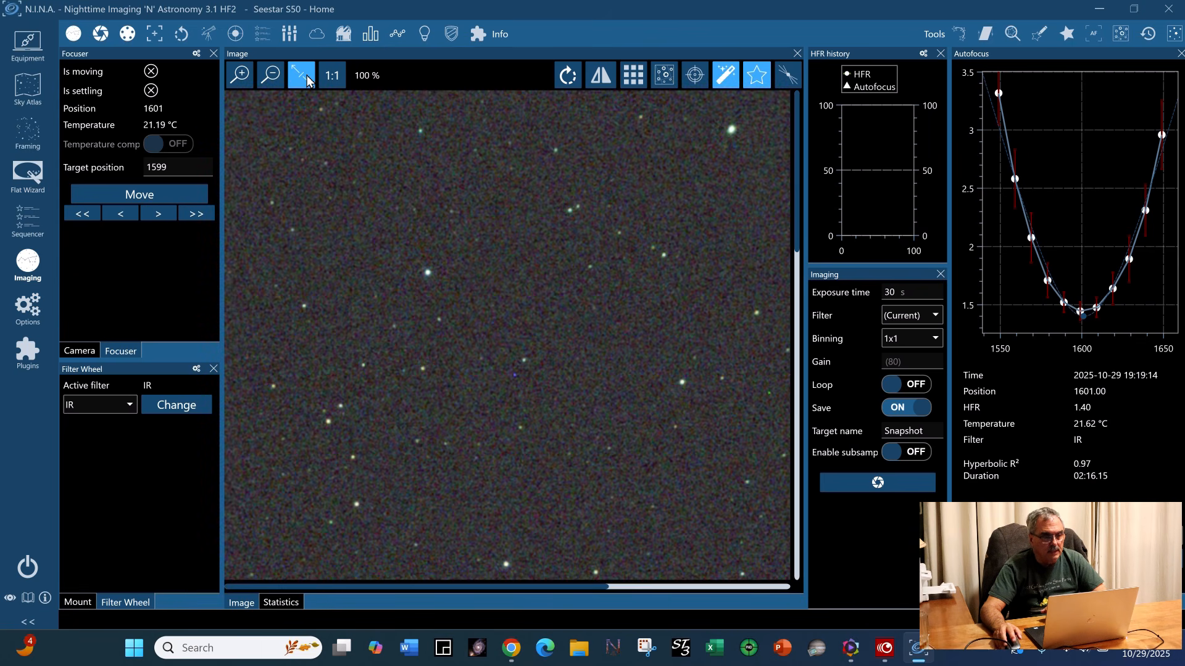
left_click(308, 82)
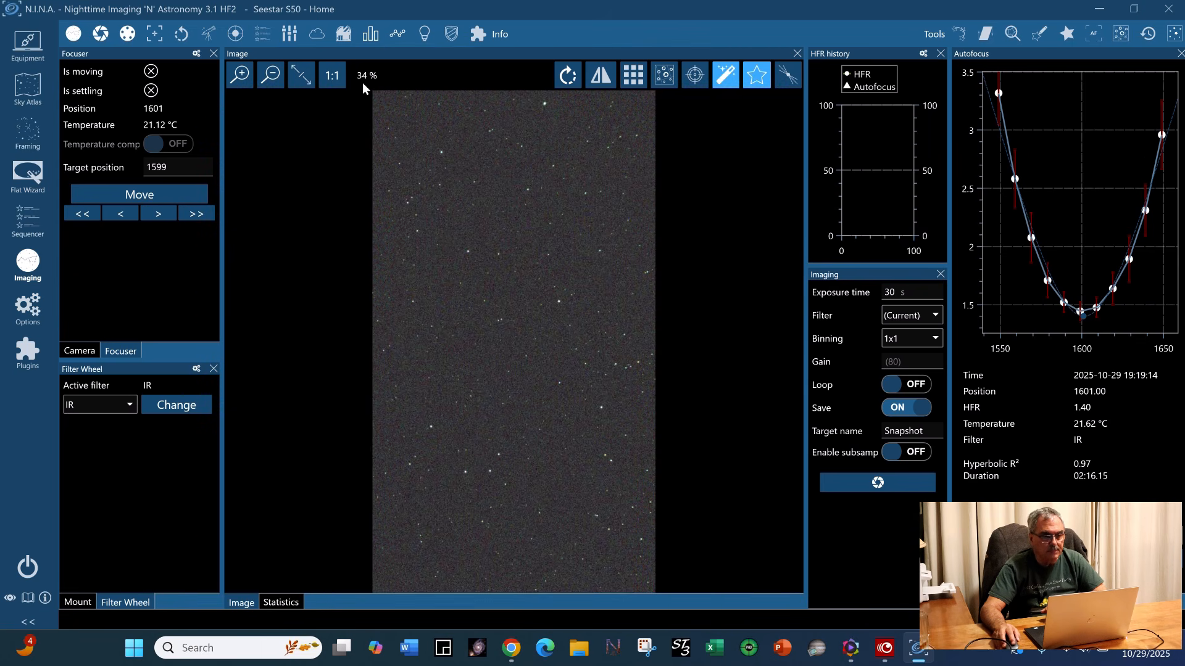
Rotate the displayed image to 180° and switch the crosshair overlay on and off again
left_click(568, 78)
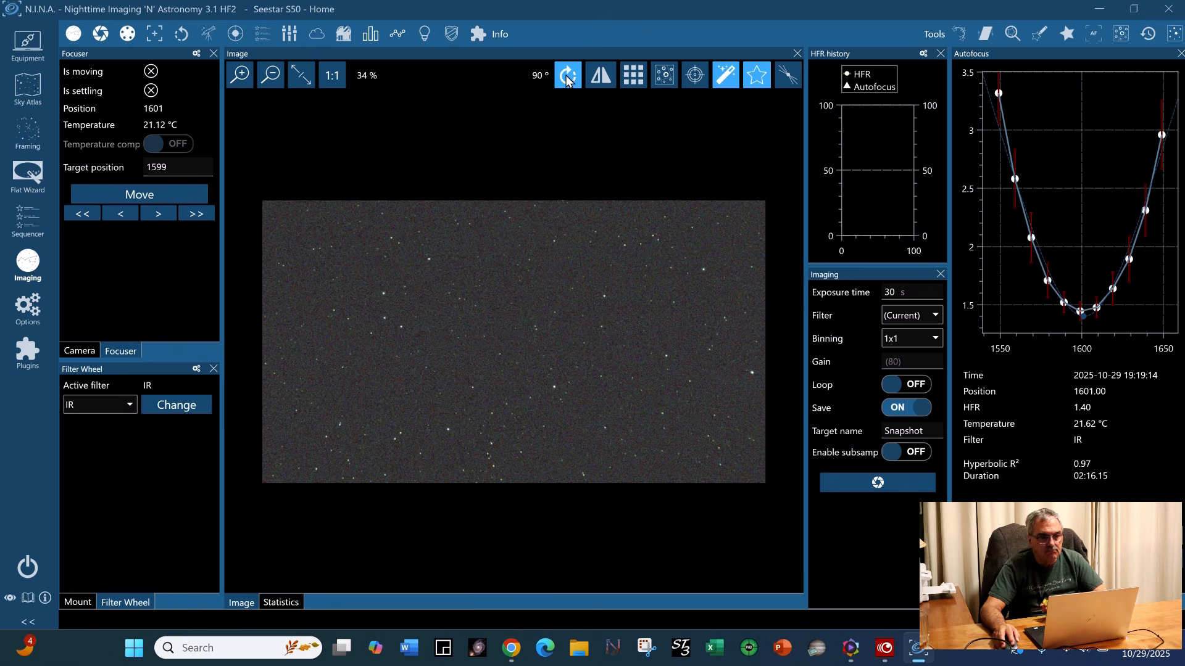
left_click(568, 78)
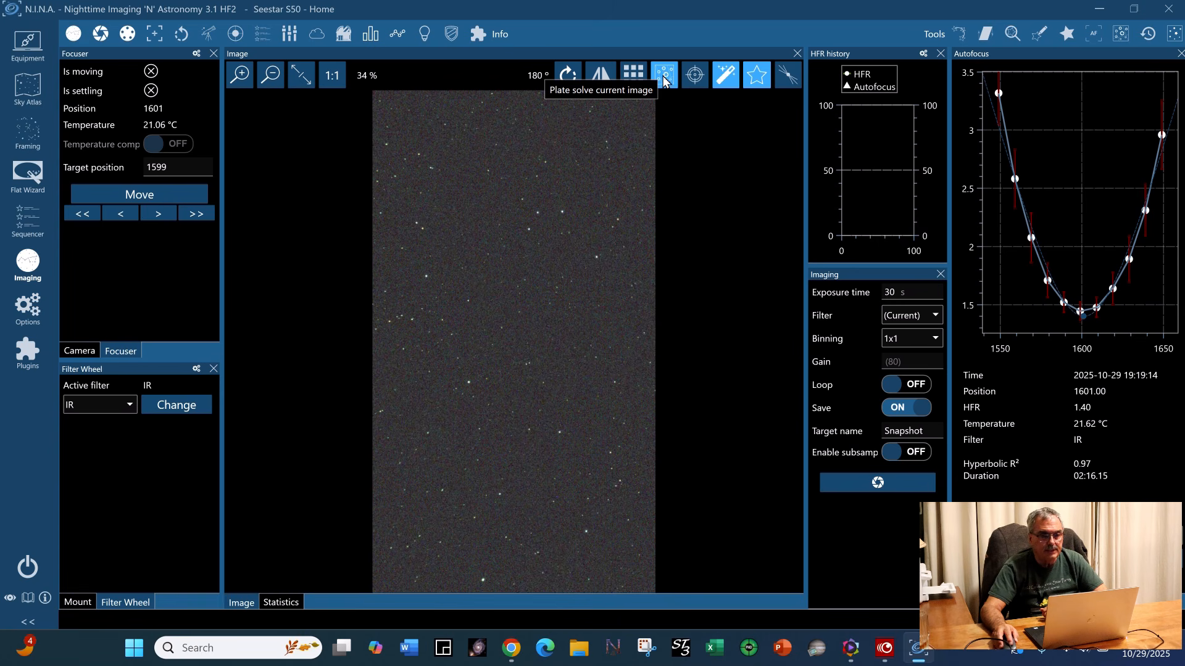
left_click(695, 79)
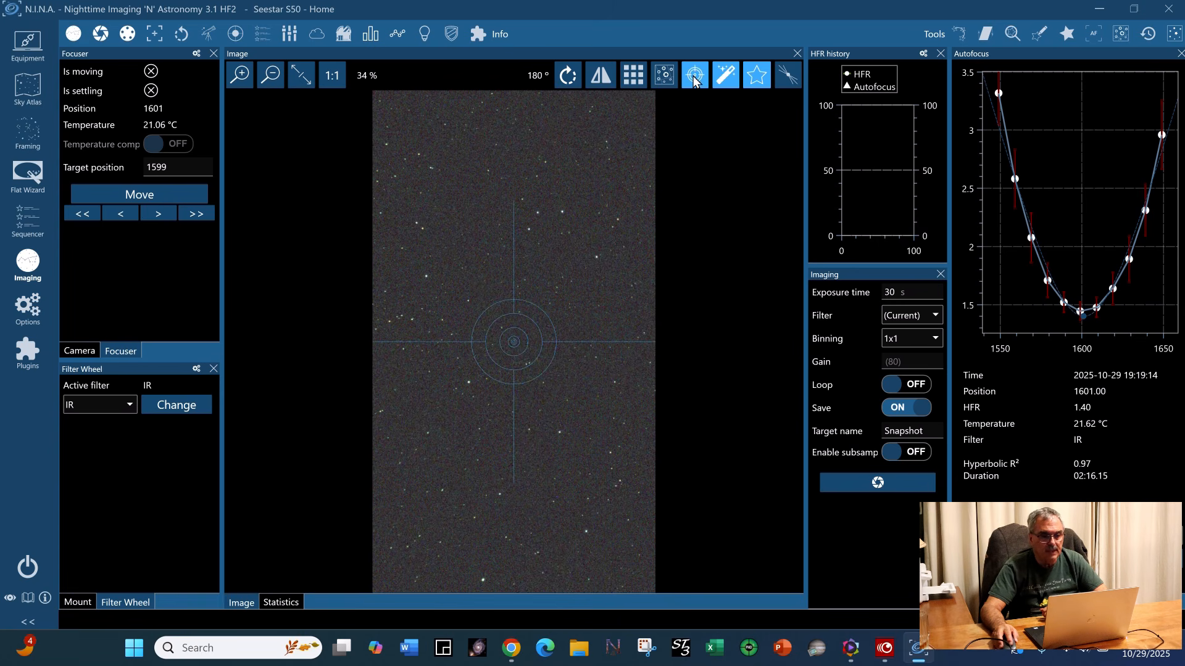
left_click(695, 79)
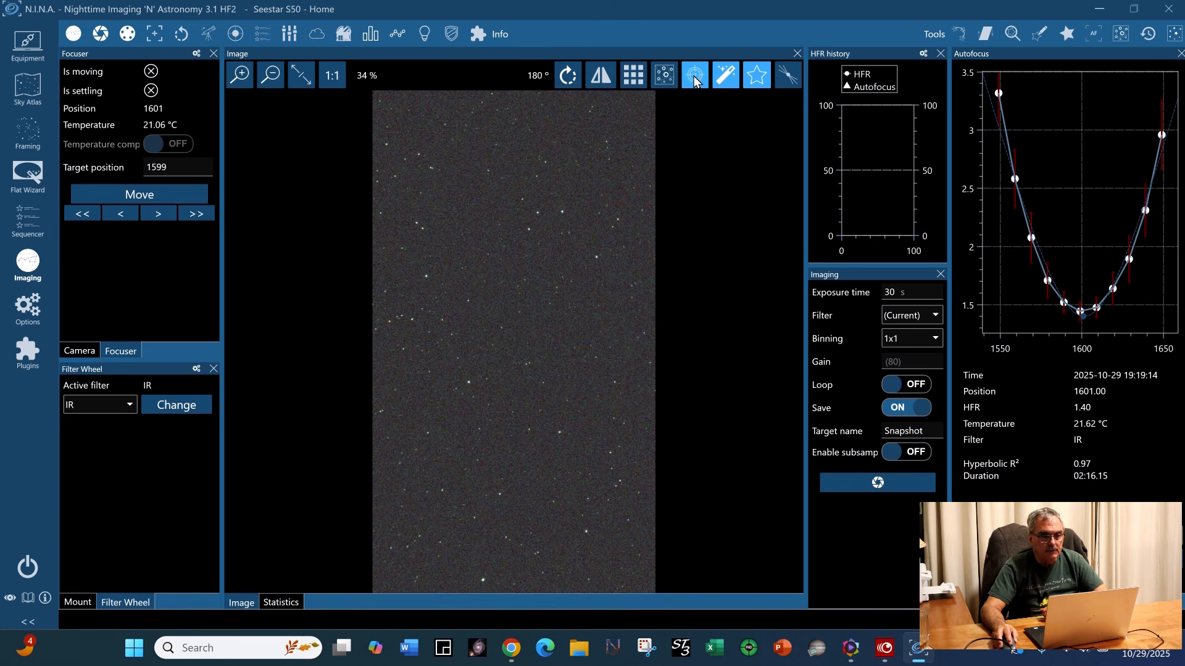
Compare the star image with and without automatic stretching, leaving the stretch enabled
left_click(727, 79)
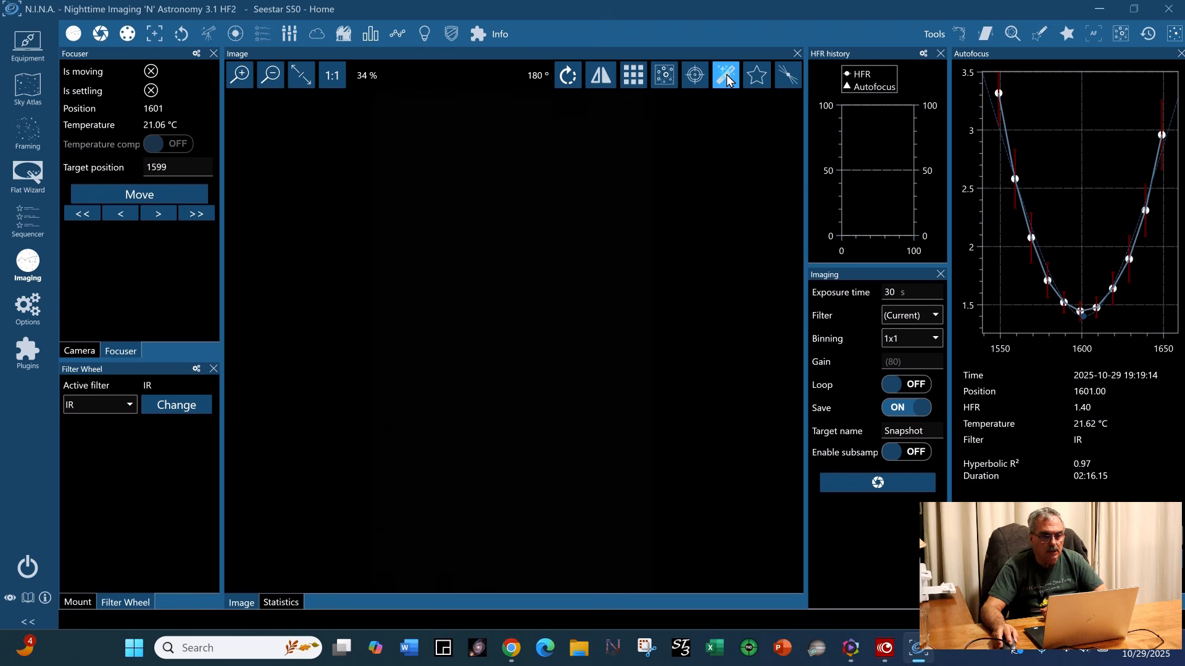
left_click(727, 79)
left_click(727, 79)
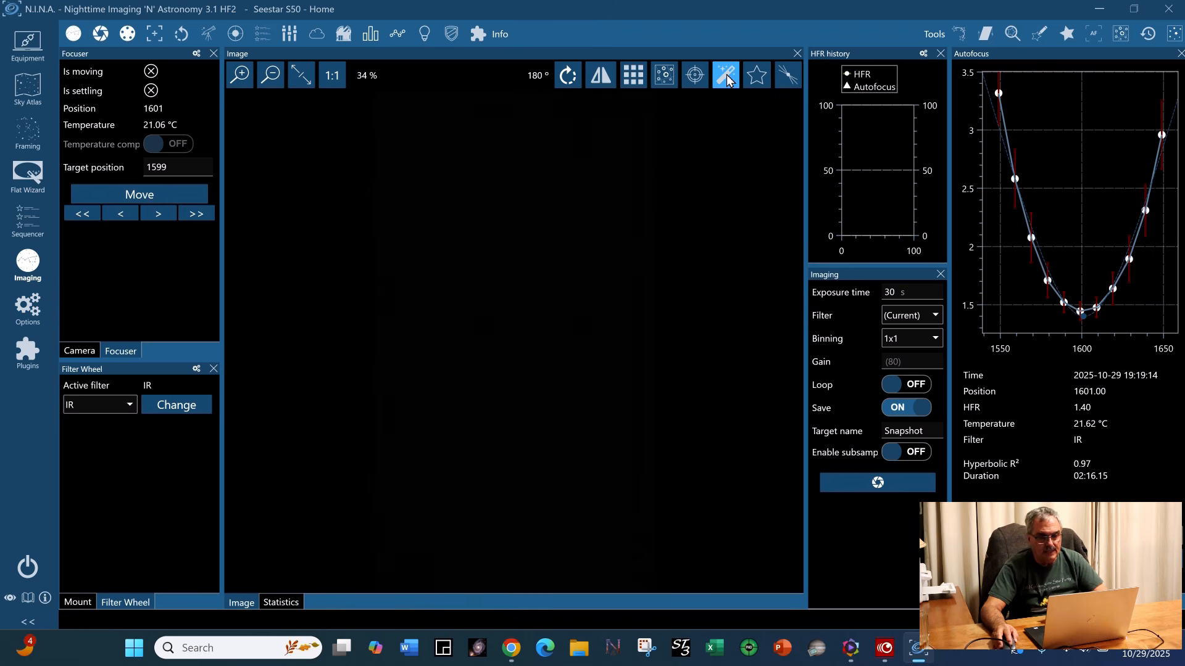
left_click(727, 79)
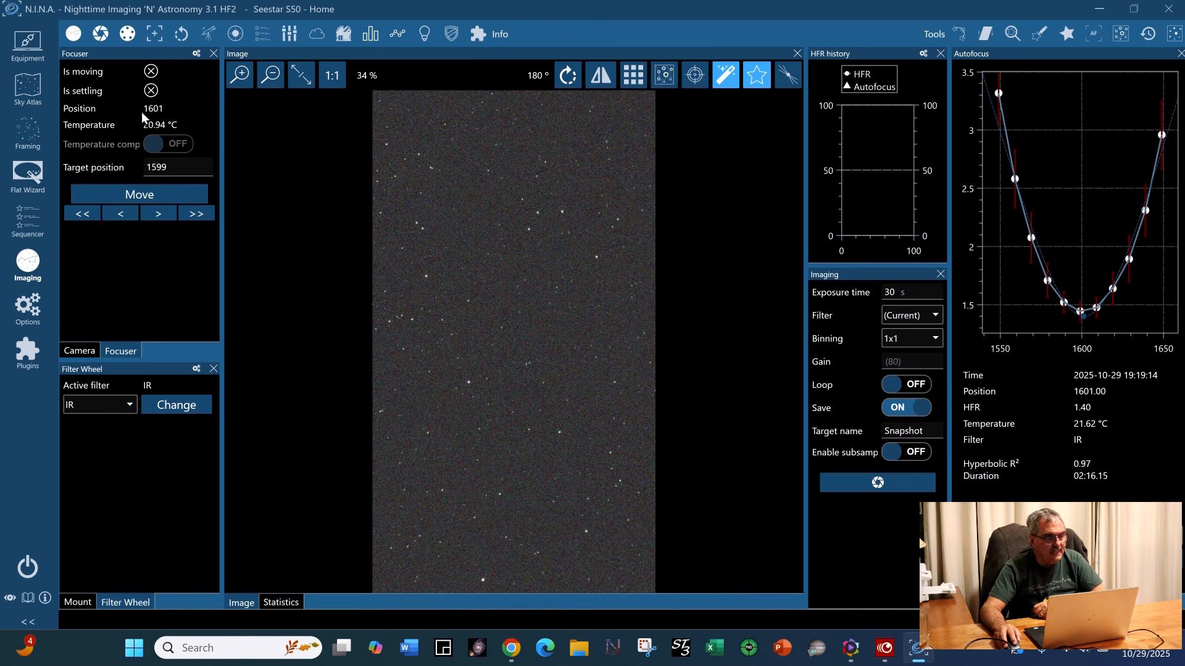
Search the Sky Atlas for m31 and set the M 31 result as the framing assistant's target
left_click(30, 88)
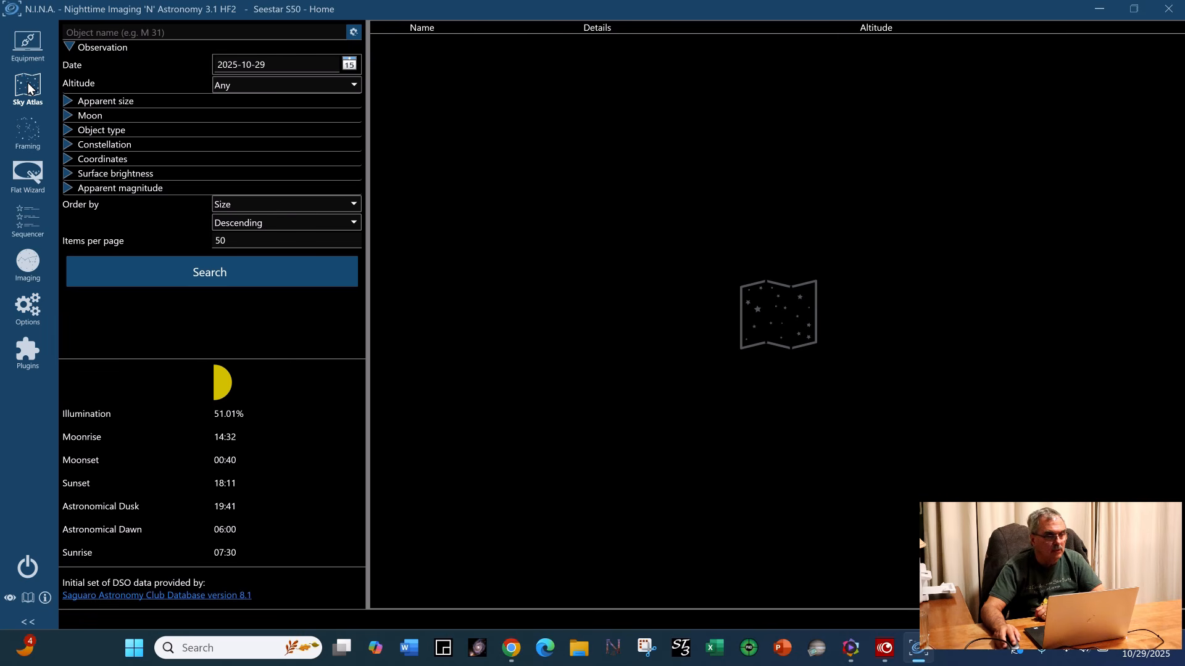
left_click(137, 36)
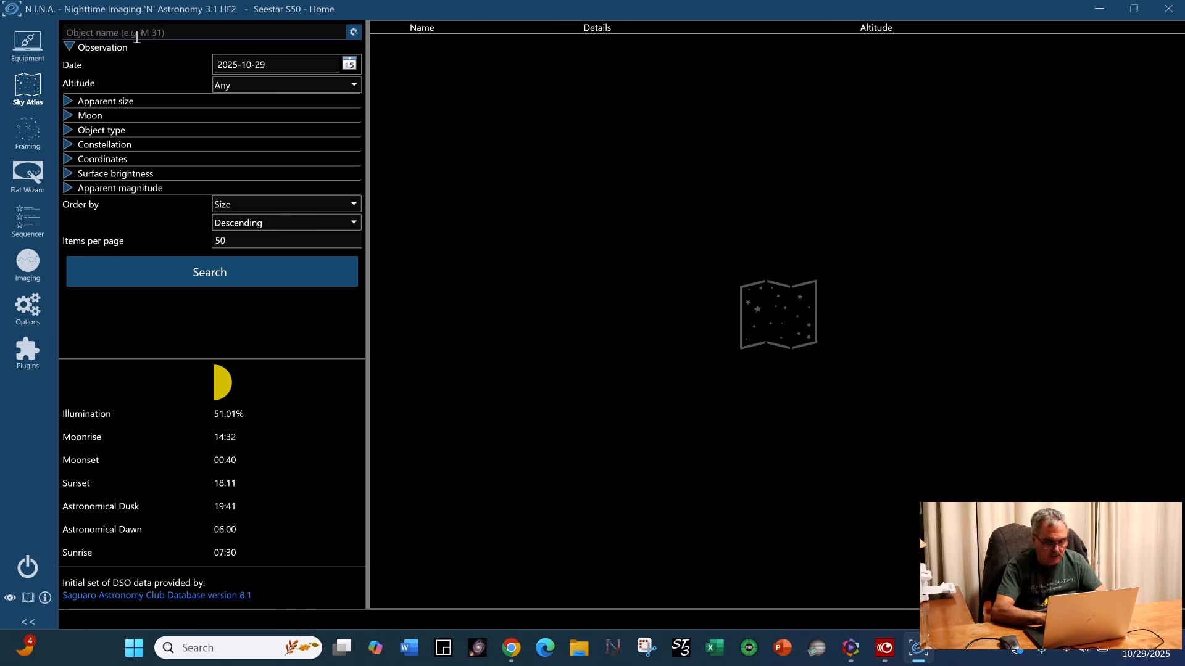
type("m")
type("32")
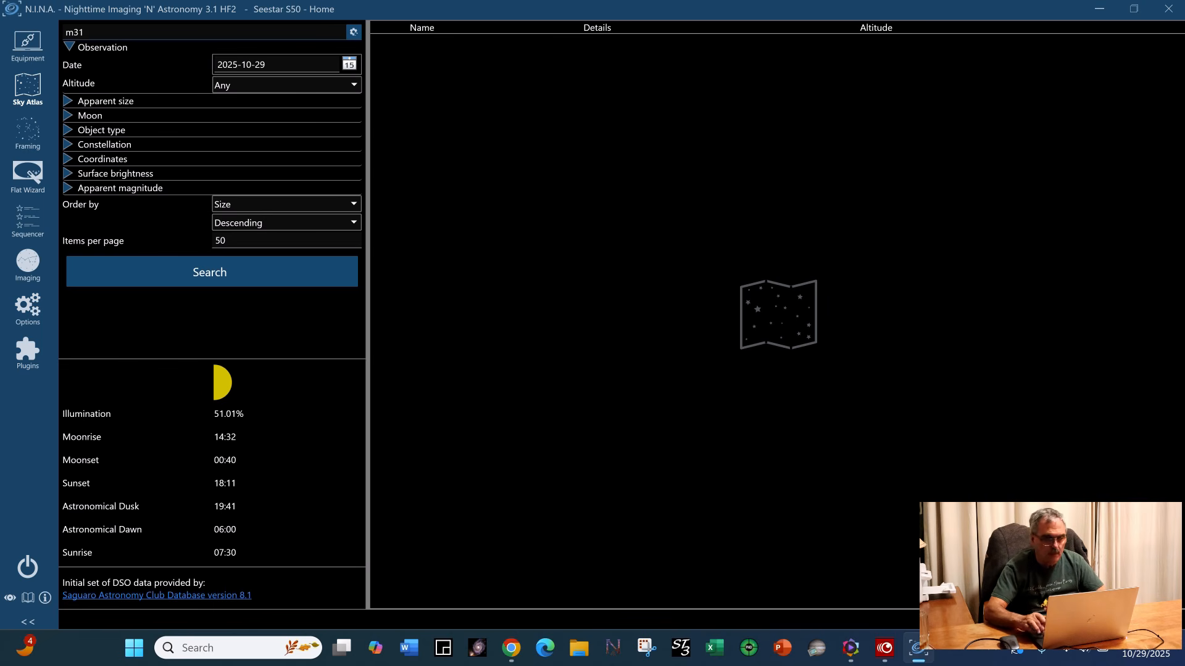
key("Return")
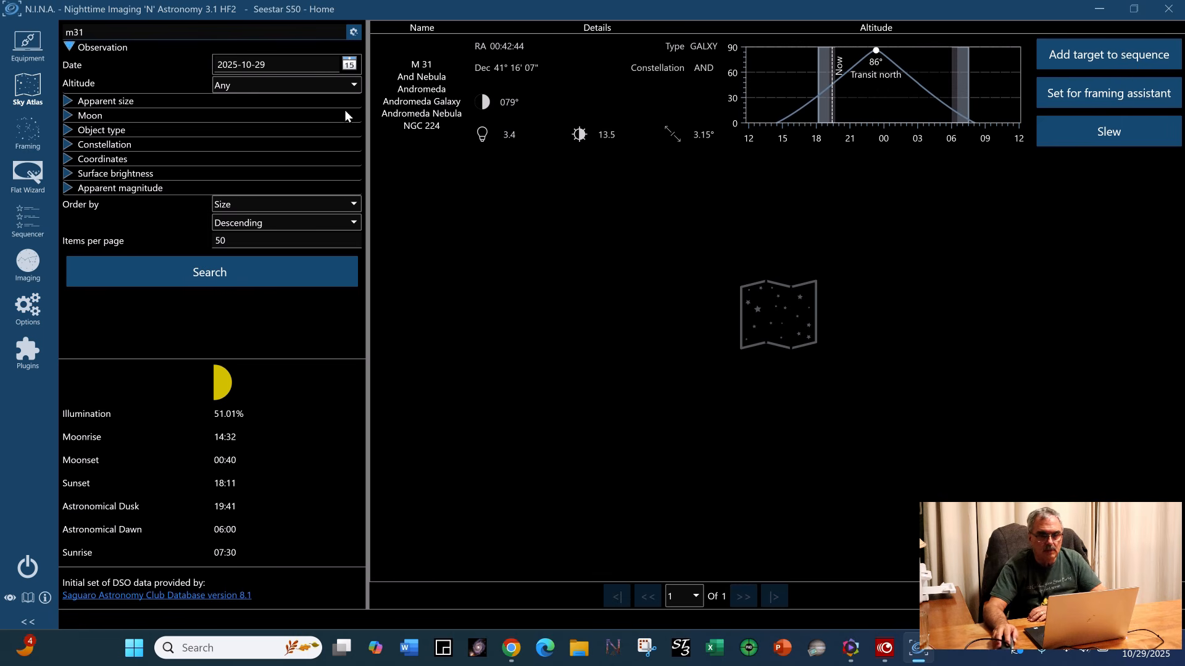
left_click(1119, 94)
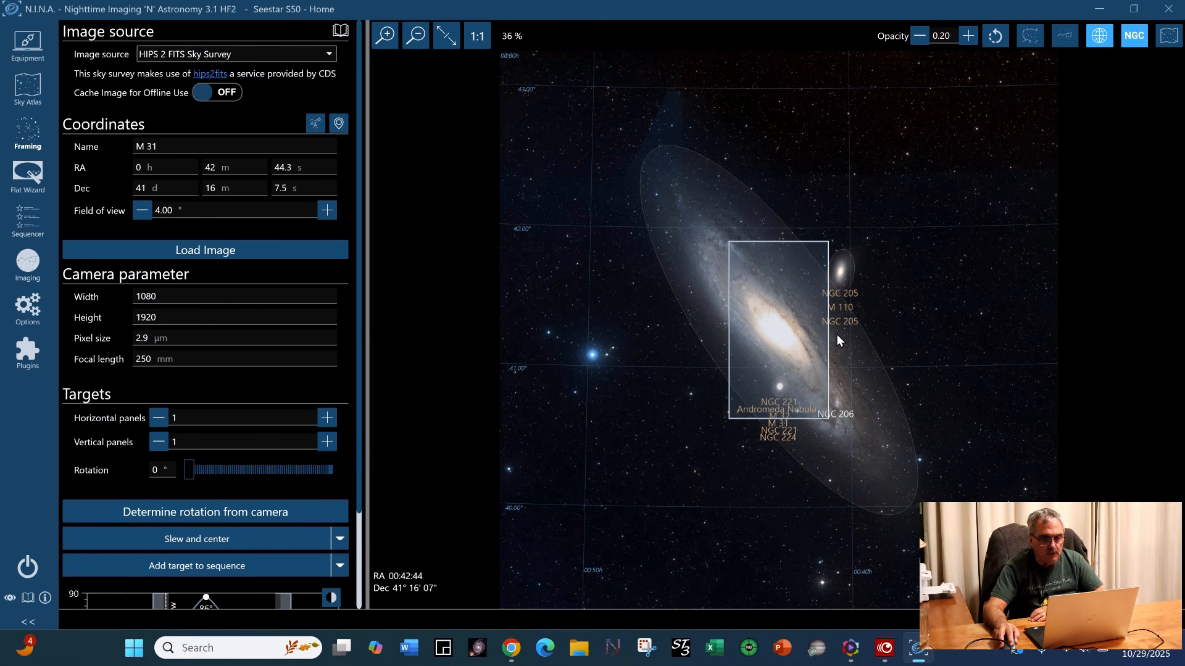
Shift the M 31 frame to RA 0h 42m 40.8s, Dec 41° 13' 28.4" and start slewing and centering the telescope on it
mouse_move(787, 331)
left_mouse_down()
mouse_move(658, 224)
mouse_move(824, 385)
mouse_move(785, 357)
mouse_move(791, 342)
left_mouse_up()
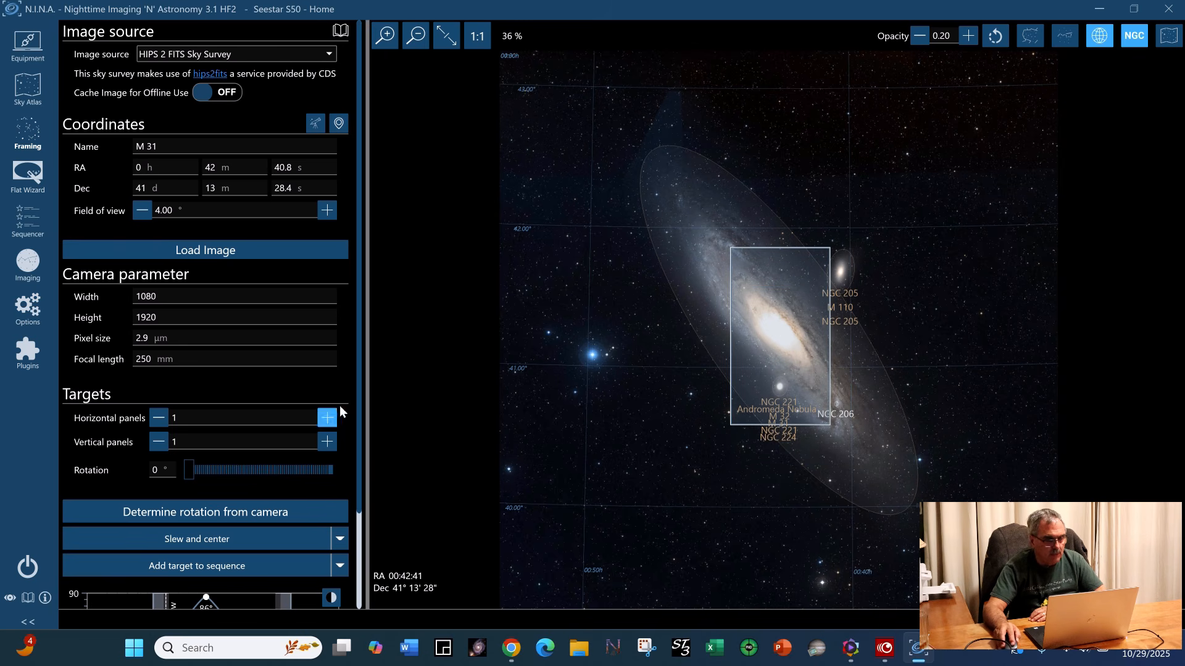
left_click_drag(361, 417, 371, 500)
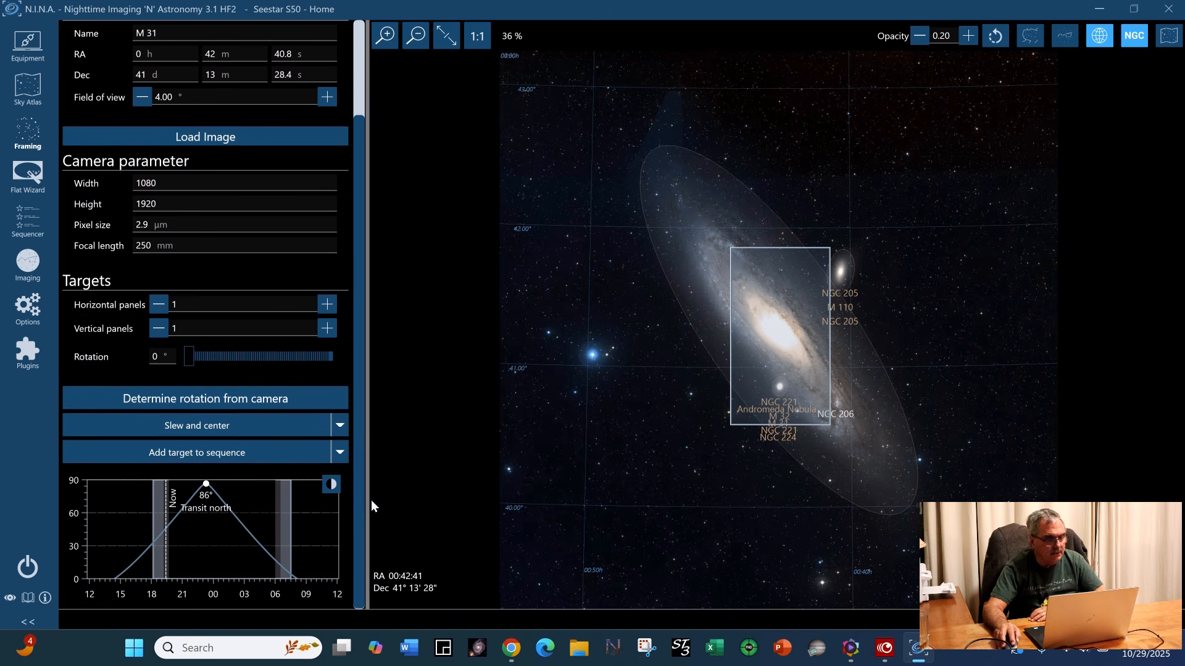
left_click(342, 424)
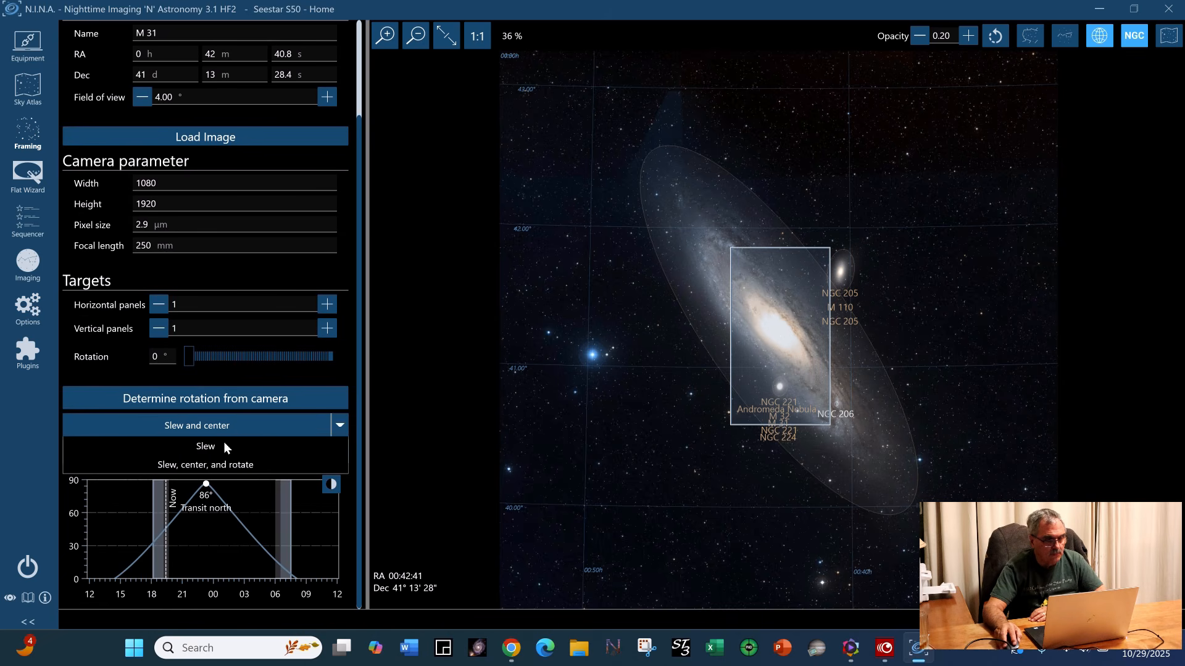
left_click(343, 425)
left_click(343, 425)
left_click(269, 426)
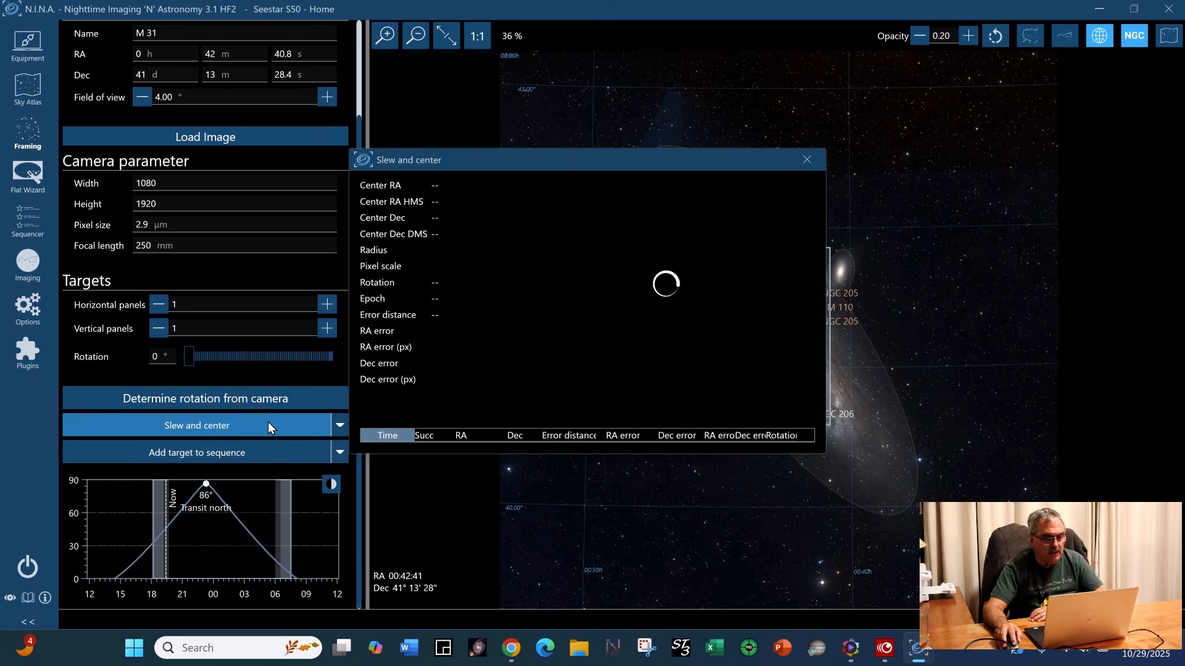
Follow the slew-and-center progress over the imaging workspace and examine the error values of each plate-solve attempt
left_click_drag(593, 162, 735, 141)
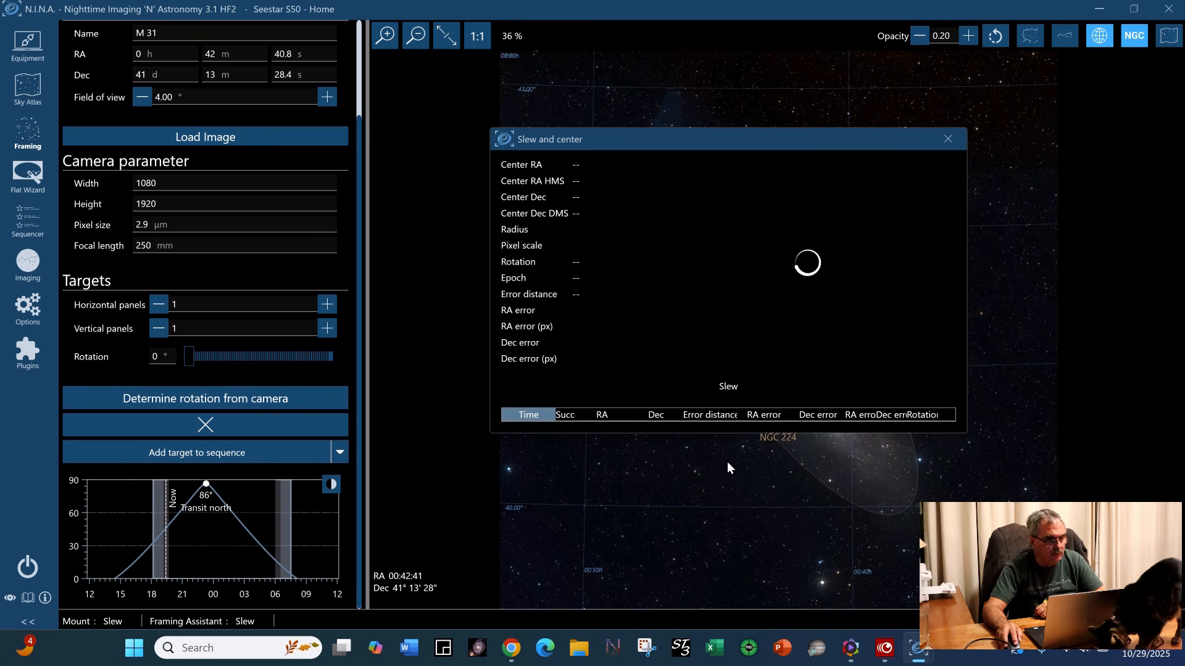
left_click(28, 262)
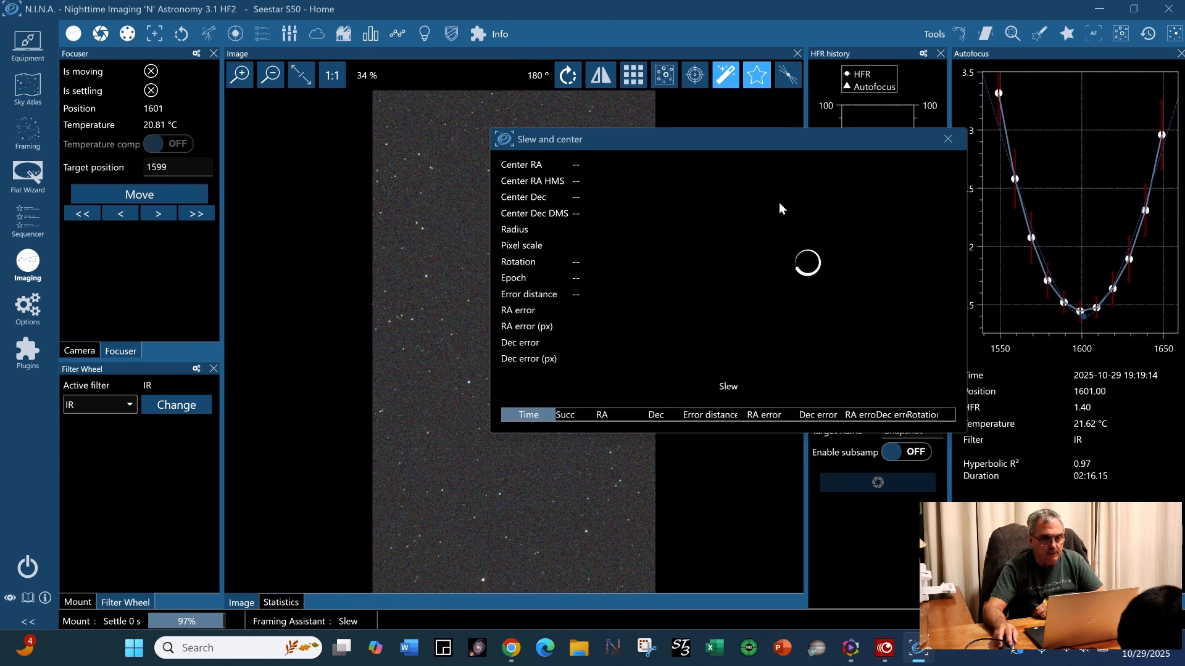
left_click_drag(755, 147, 580, 140)
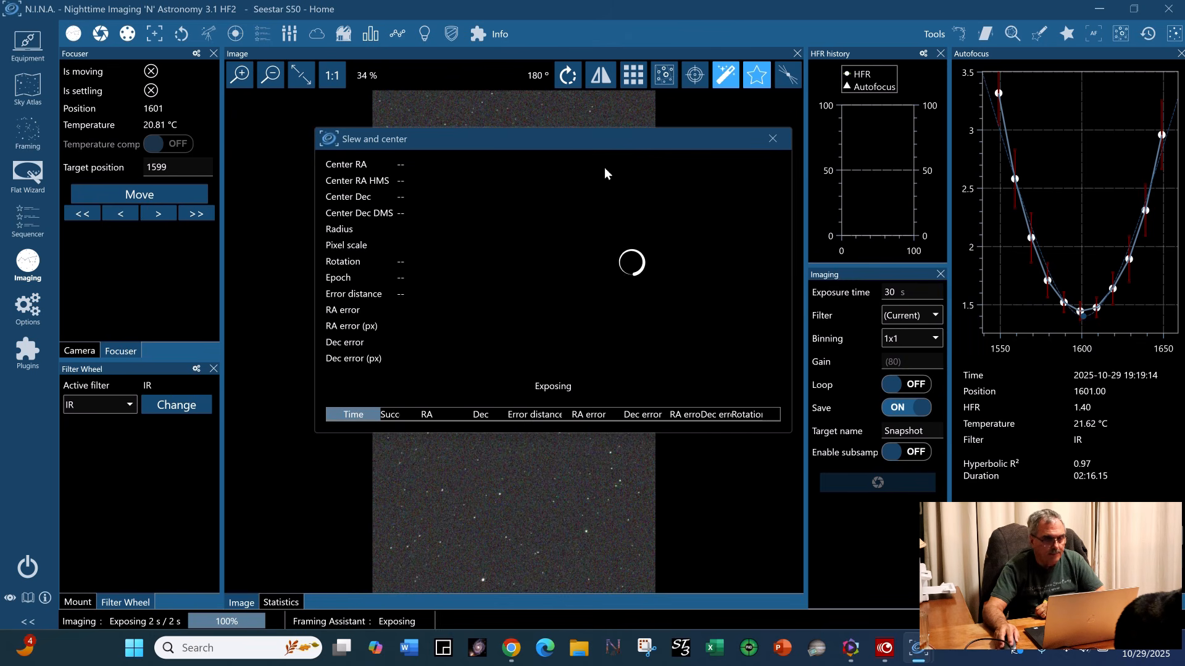
left_click_drag(587, 139, 582, 123)
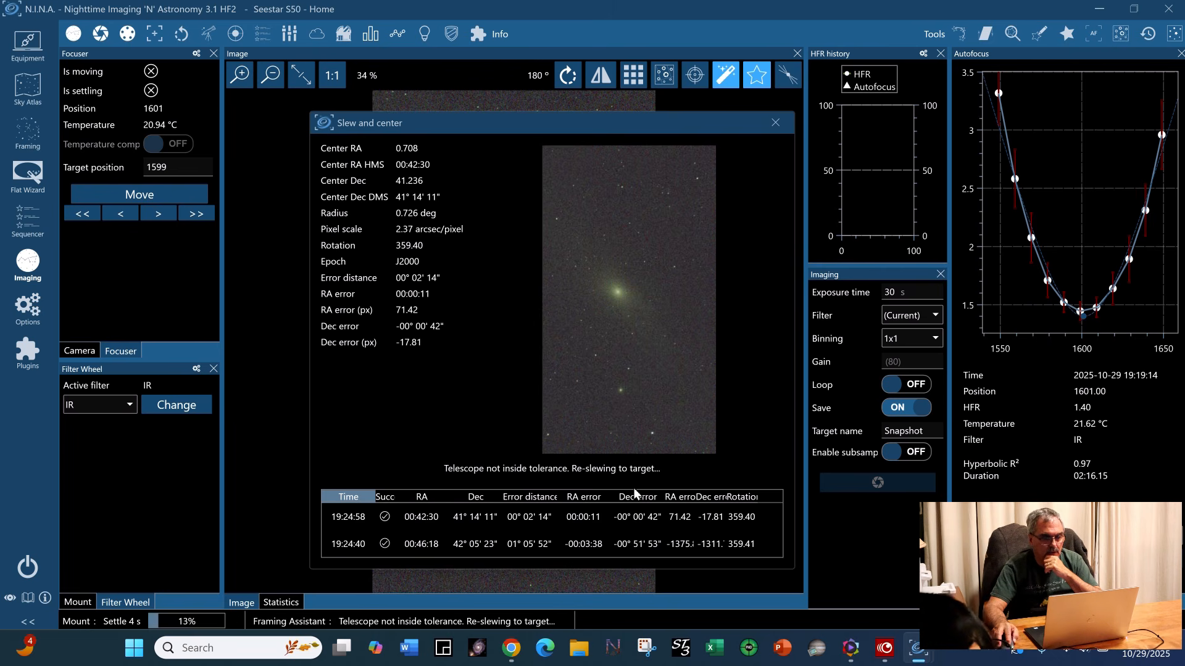
left_click(615, 552)
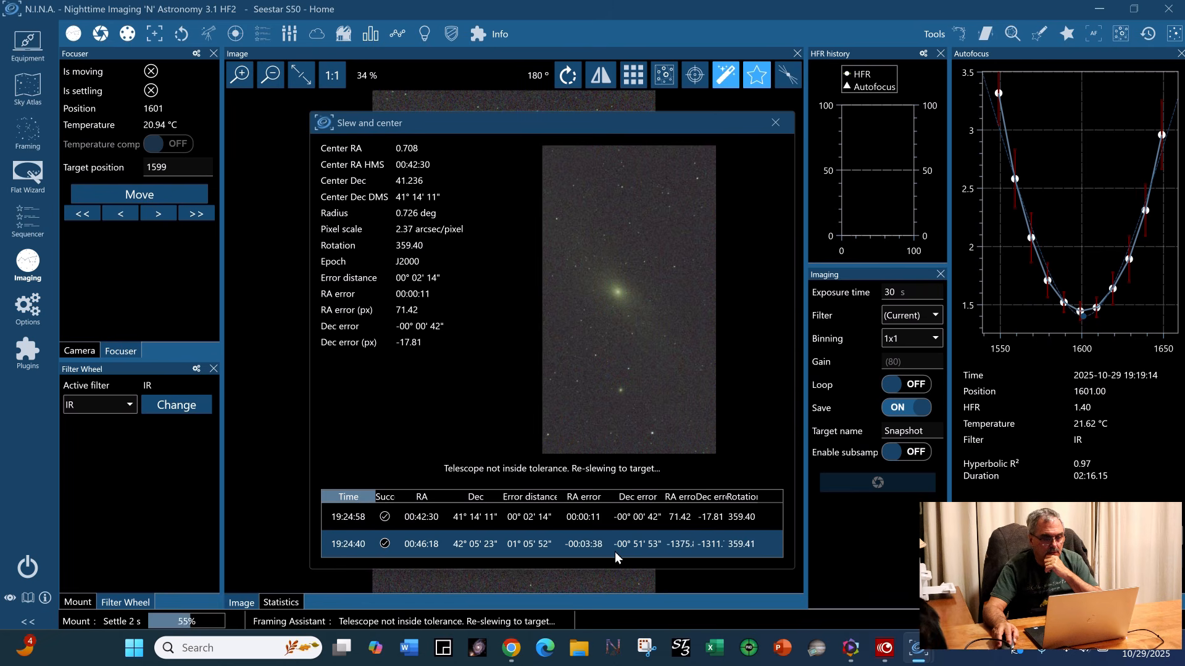
left_click(654, 524)
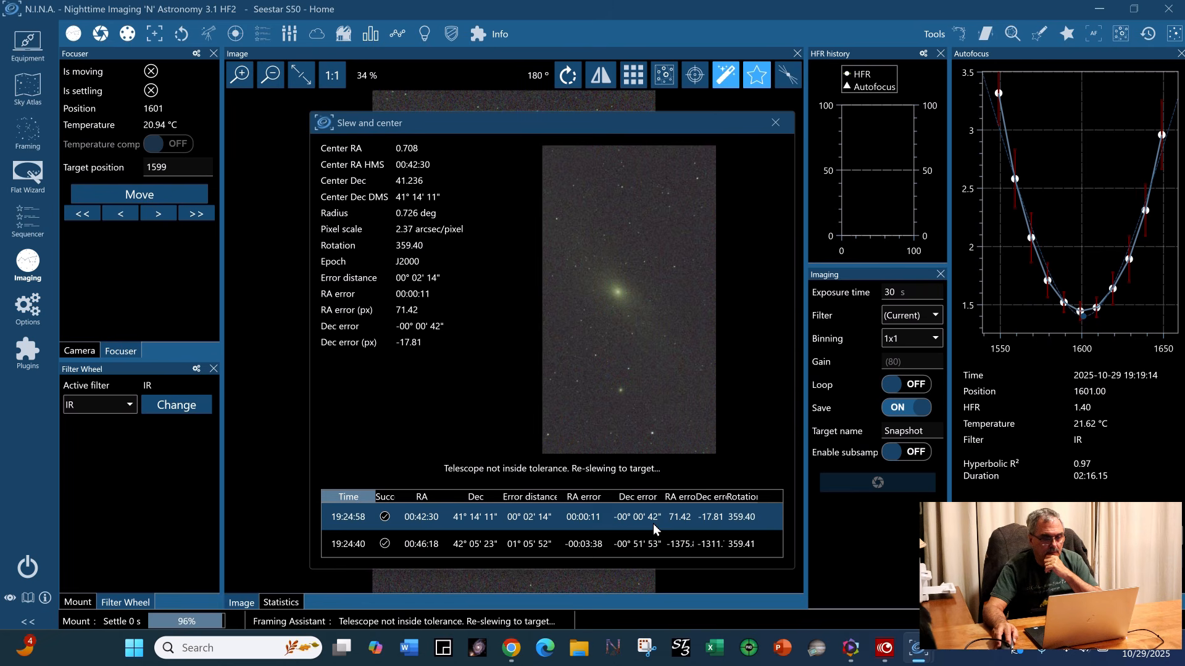
left_click(658, 548)
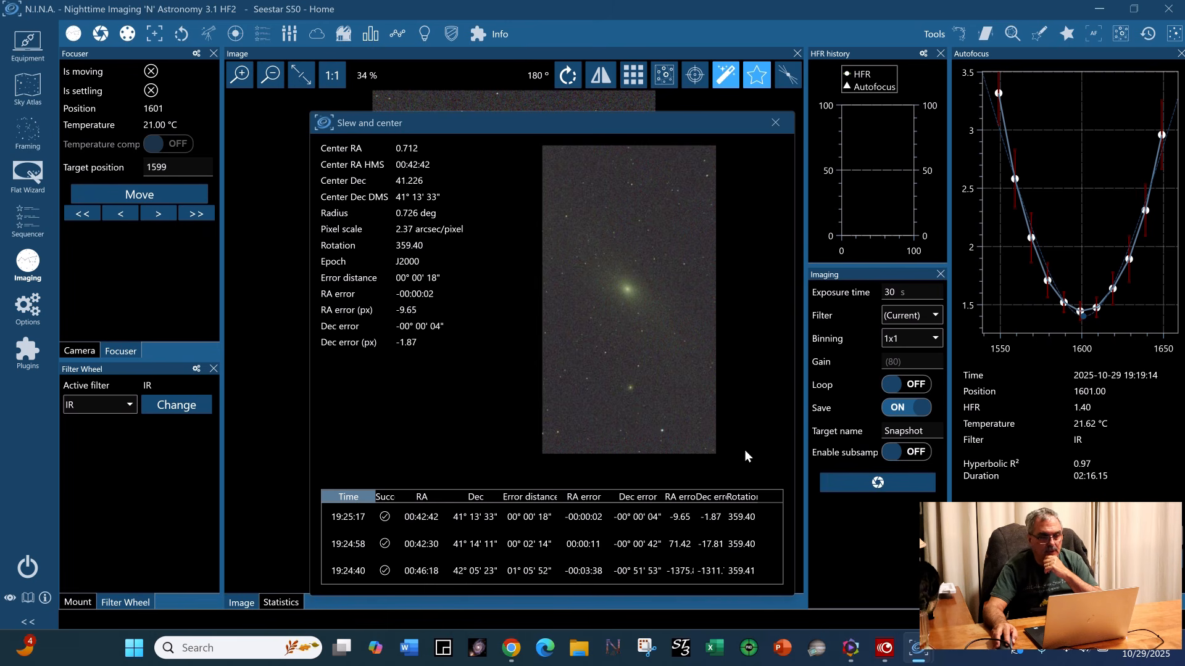
Close the slew-and-center results and check the galaxy's centering with the crosshair overlay, switching it on and off again
left_click(775, 124)
left_click(694, 77)
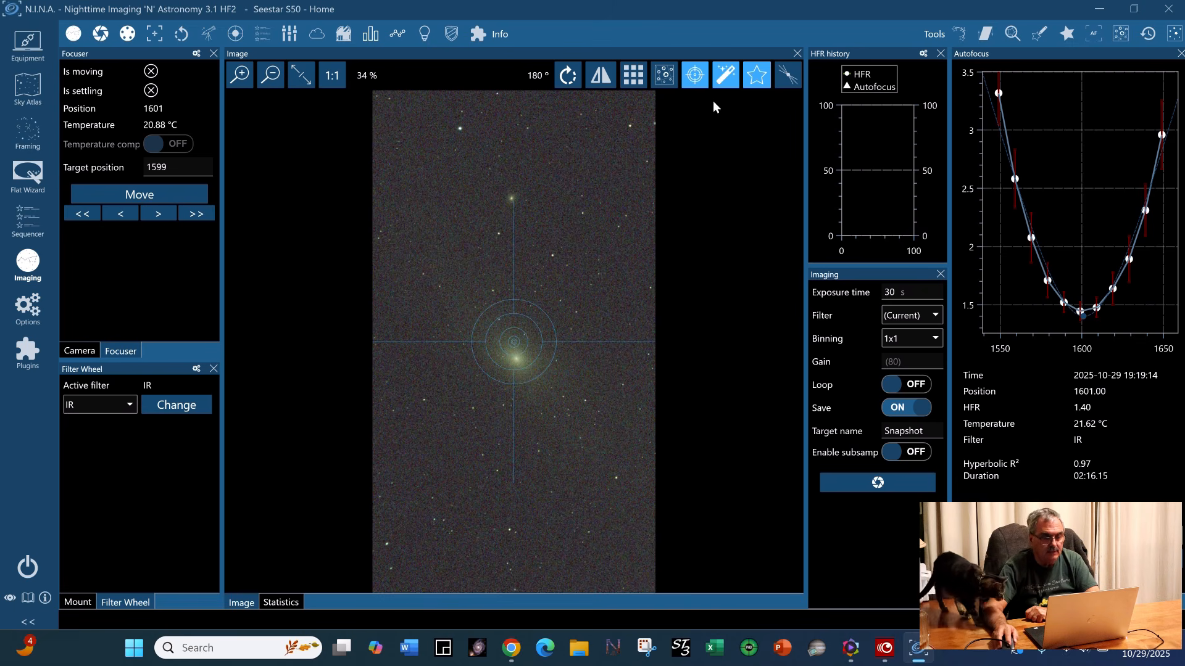
left_click(696, 76)
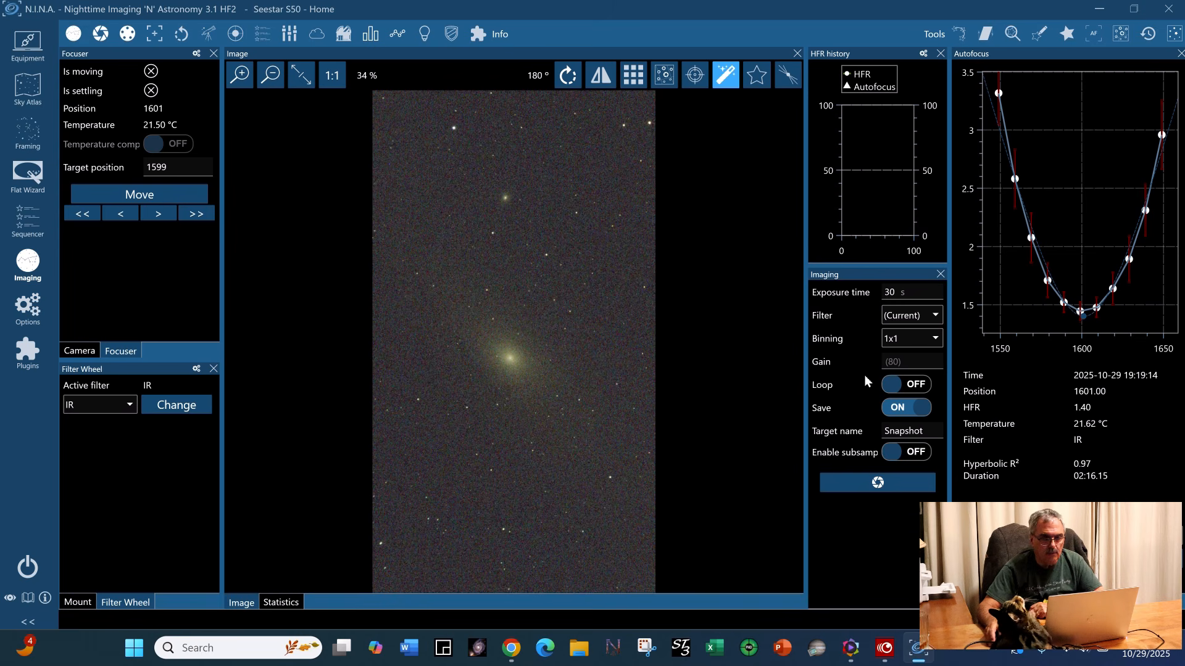
Set the snapshot exposure time to 10 s and capture a single image of the galaxy
double_click(896, 293)
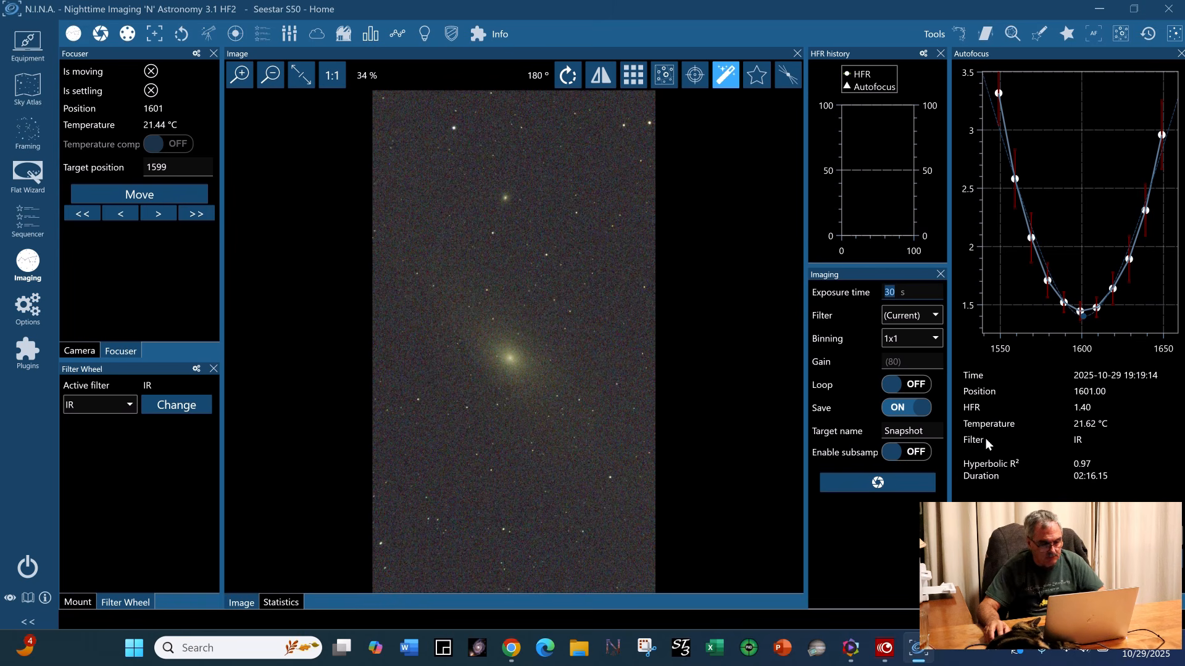
type("10")
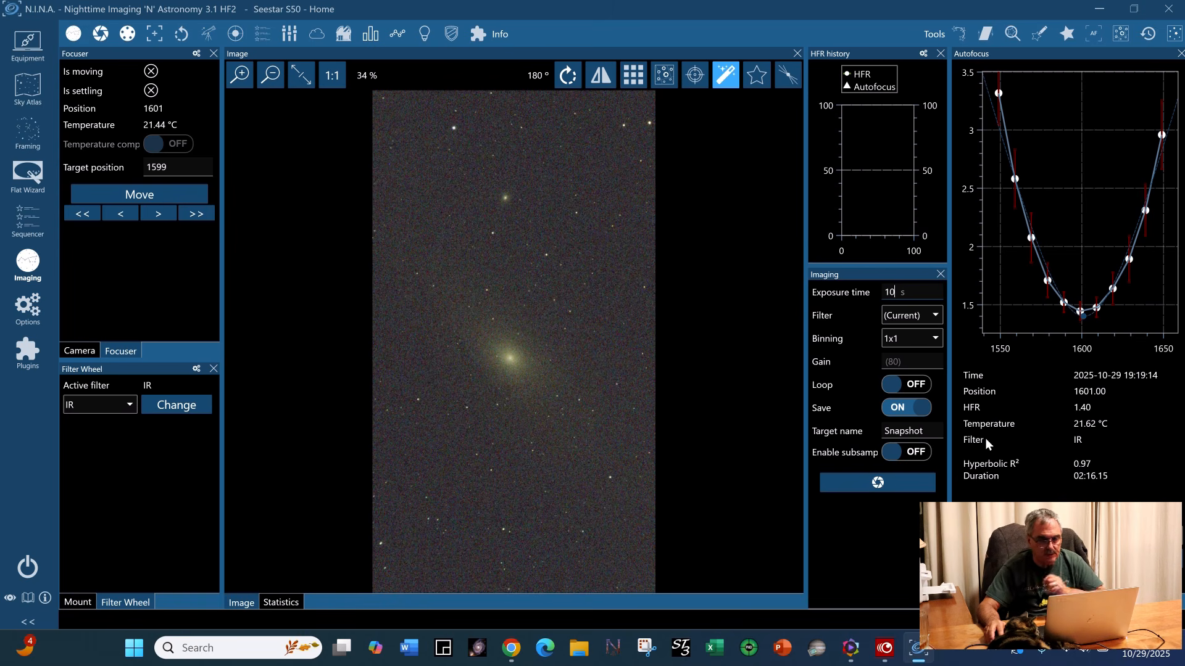
left_click(886, 488)
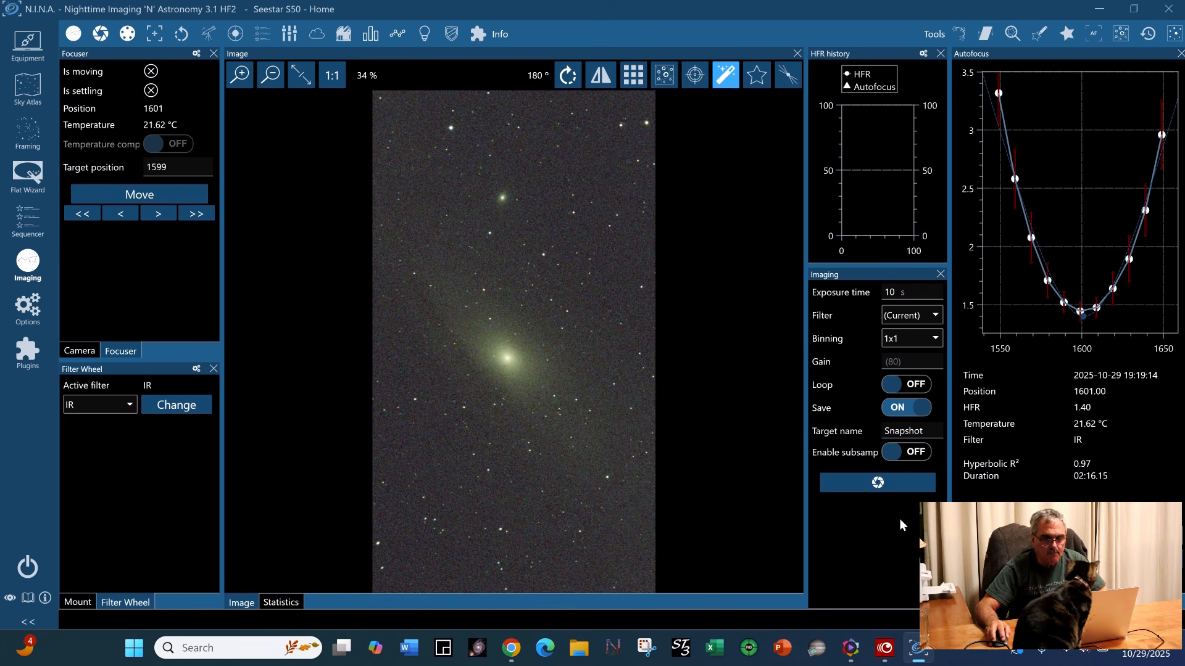
Run looped 10 s exposures, stop the run and switch looping off again
left_click(919, 386)
left_click(888, 485)
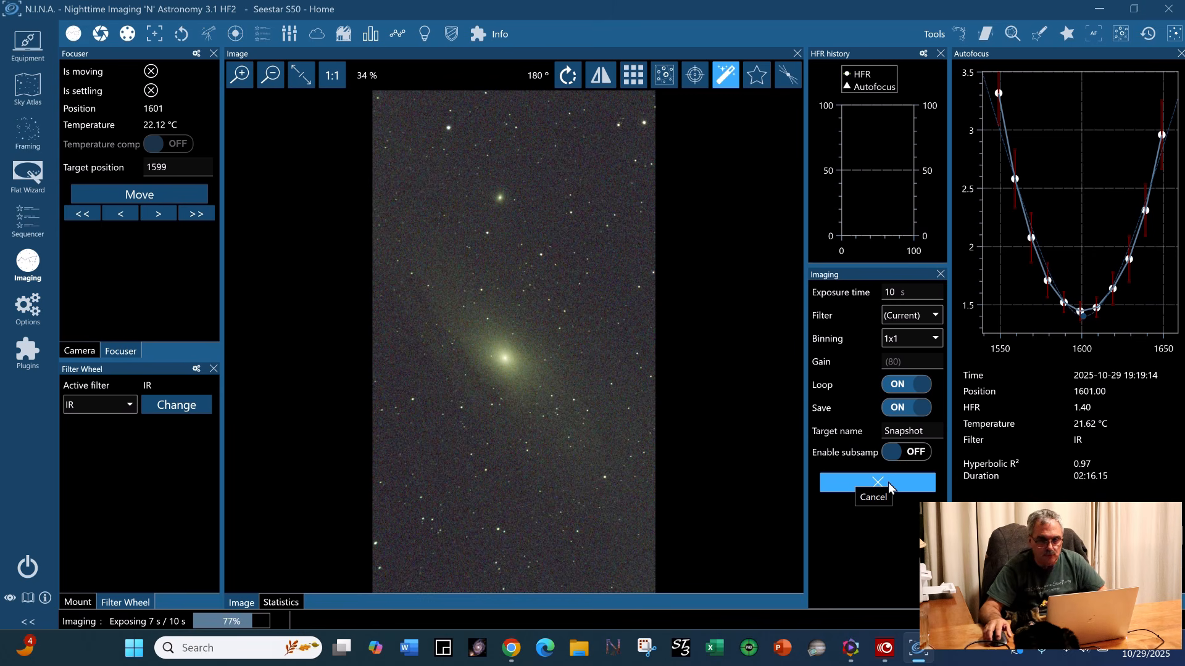
left_click(886, 483)
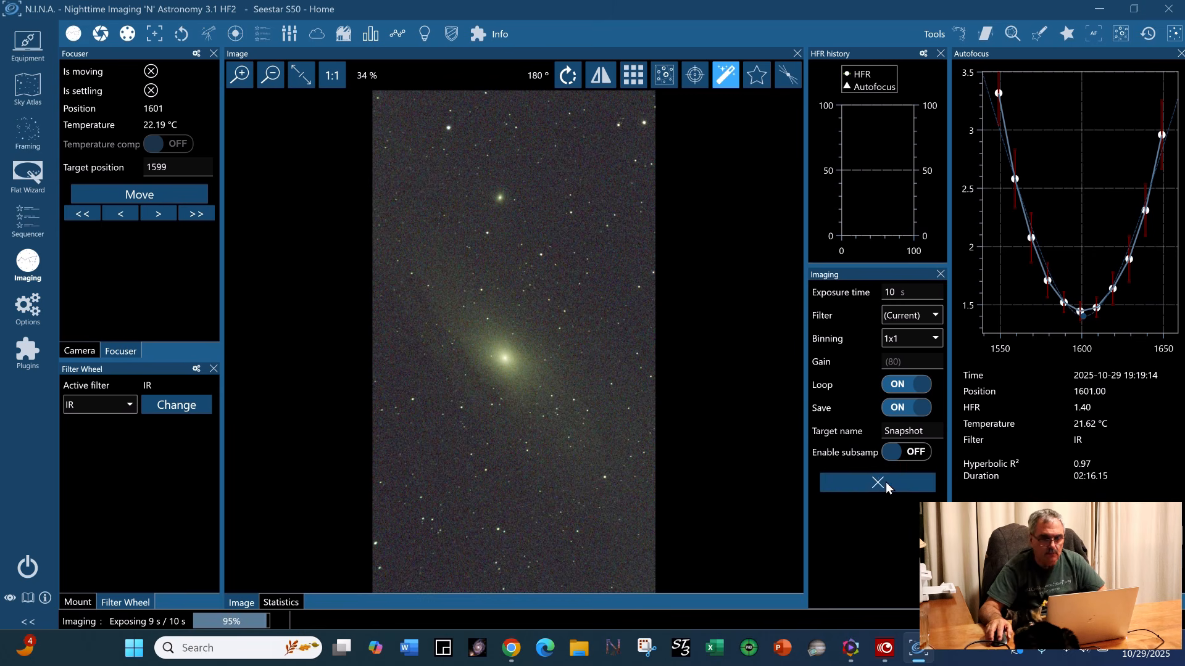
left_click(906, 386)
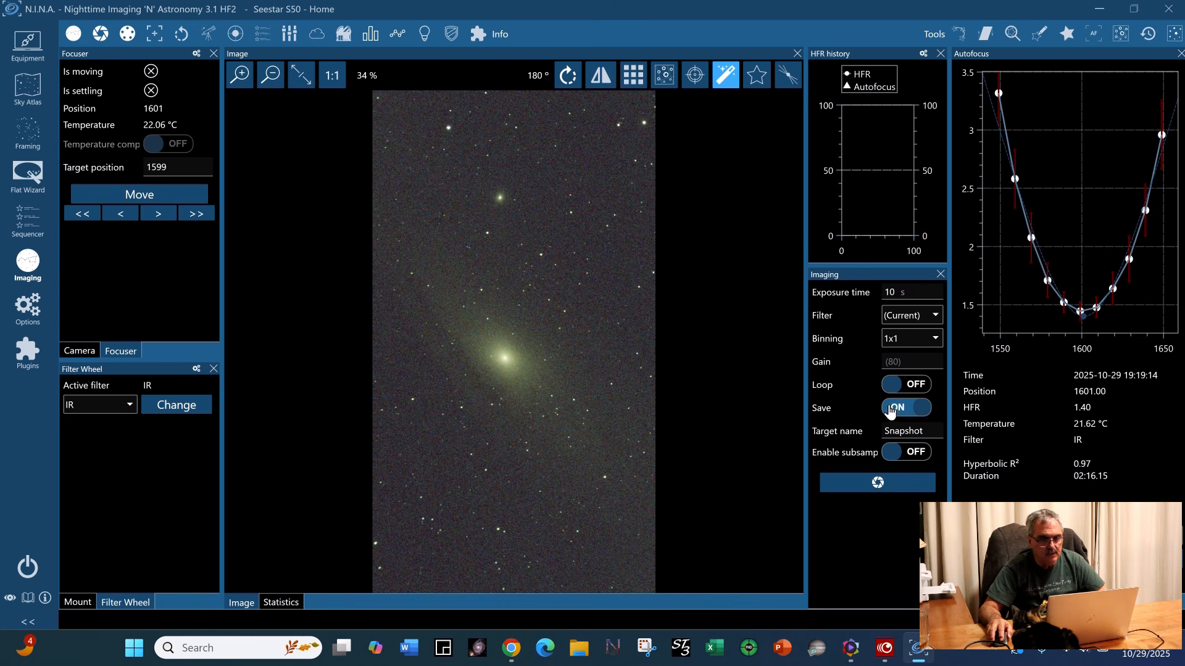
Capture single snapshots of the galaxy at 20 s and at 30 s exposure, keeping the image fitted to the view
double_click(884, 295)
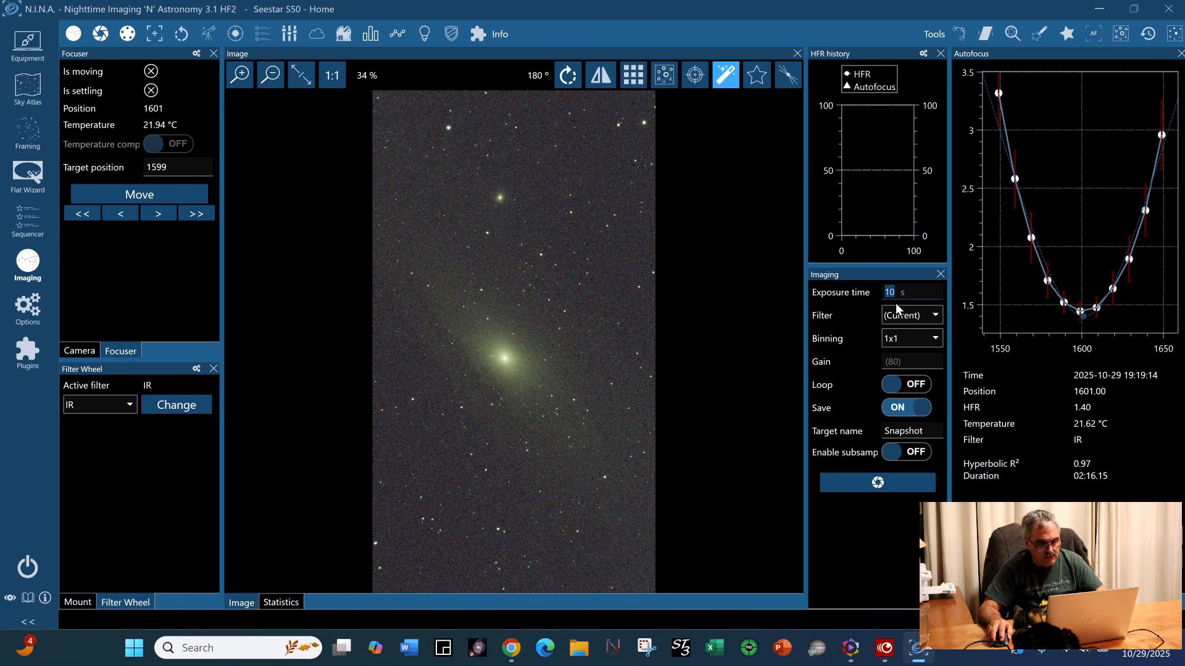
type("20")
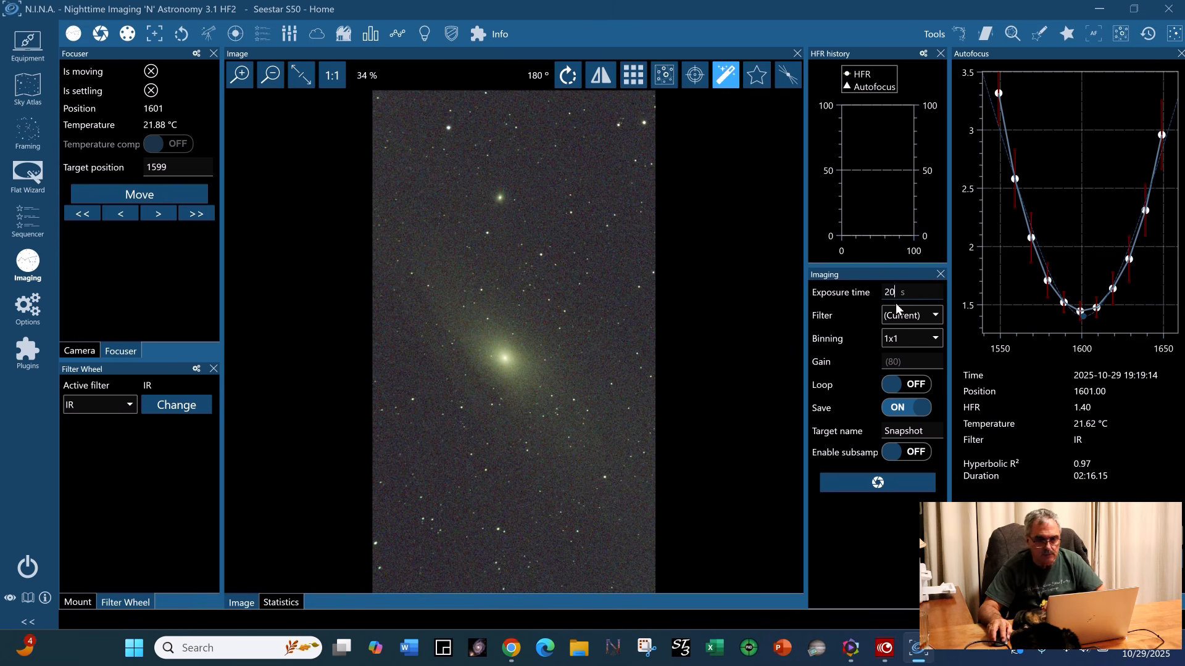
left_click(888, 486)
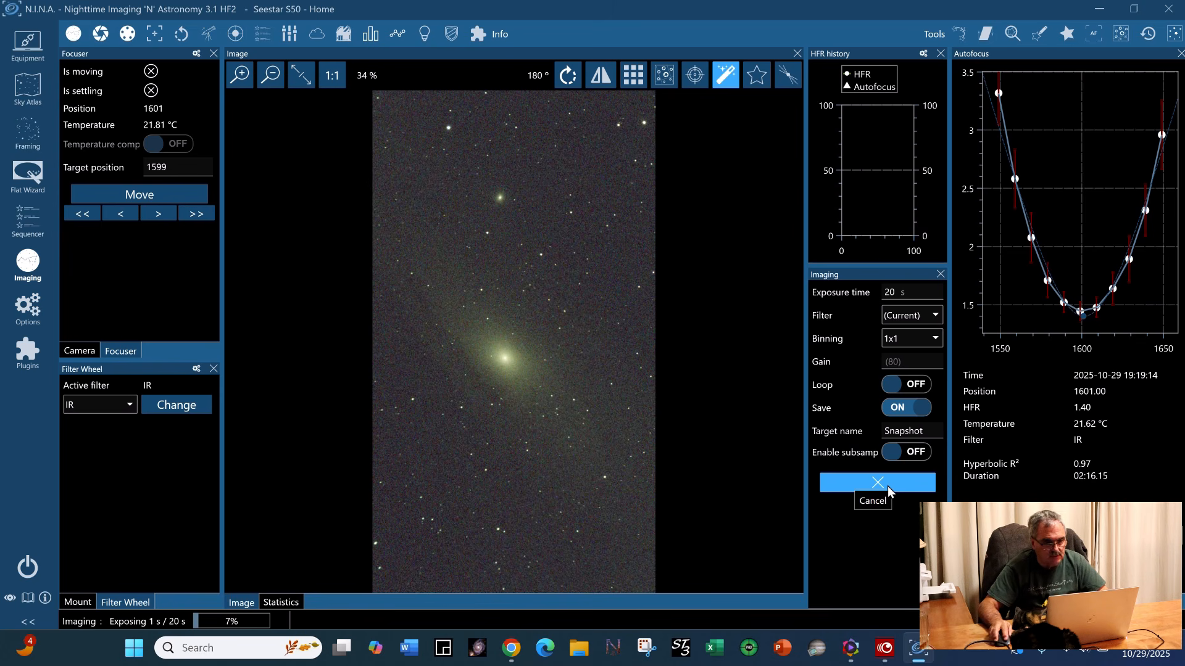
scroll(347, 266, "up", 1)
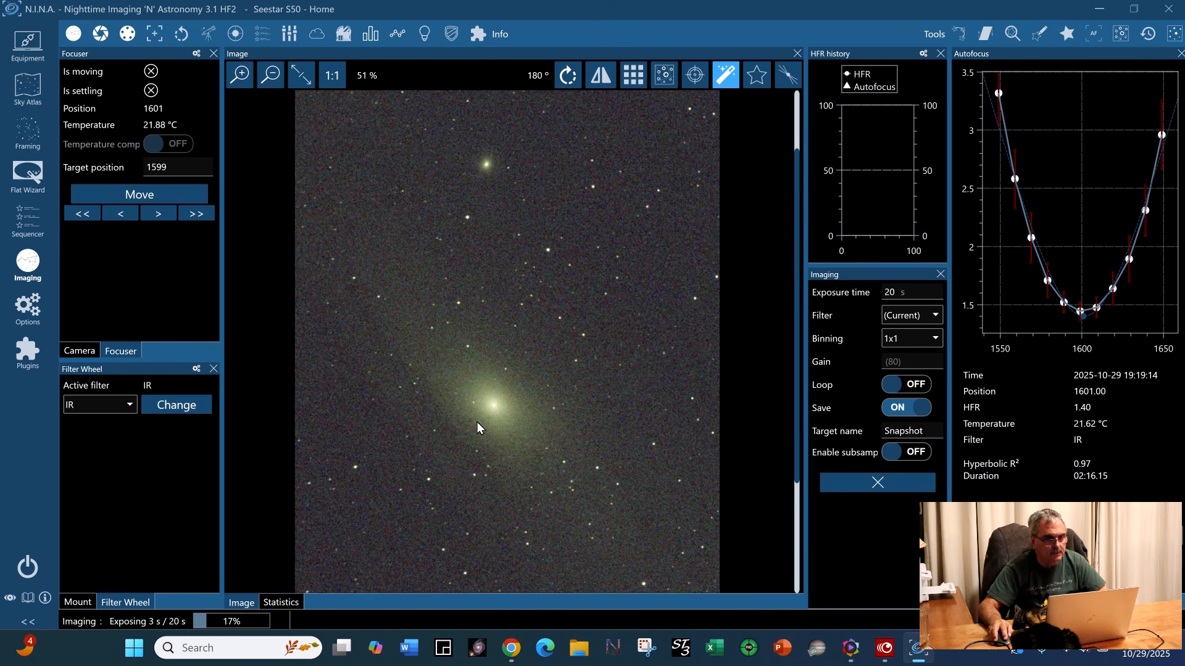
left_click(299, 77)
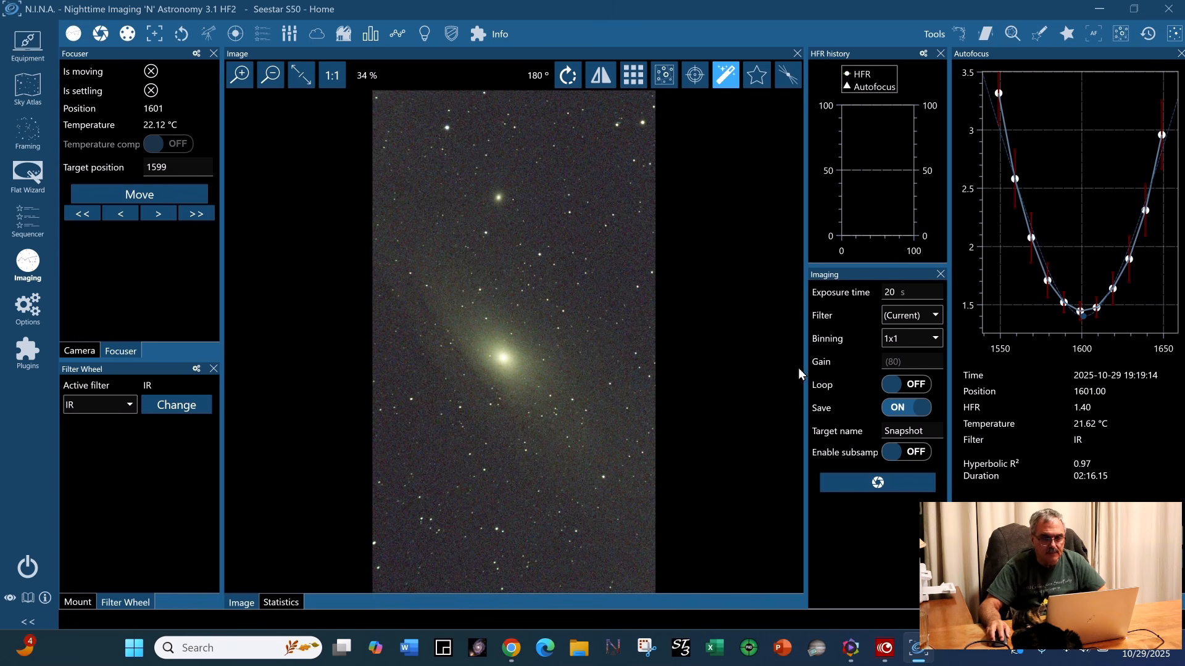
left_click(897, 292)
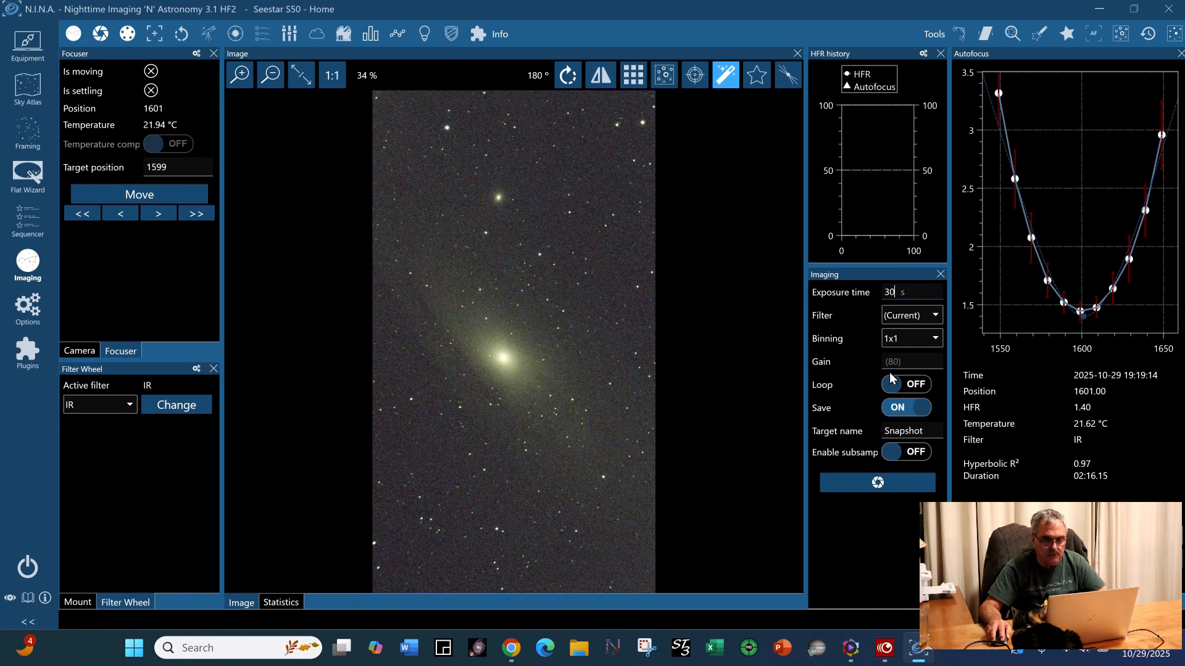
left_click(886, 483)
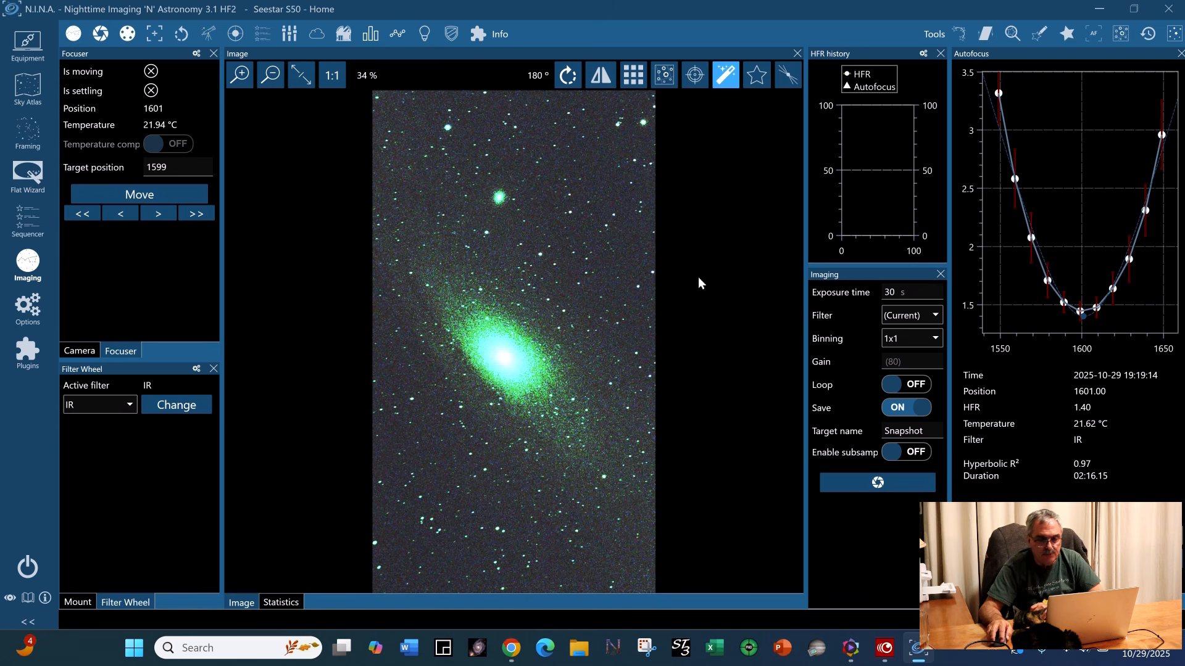
Switch to File Explorer and view the first FITS file in the SNAPSHOT folder, closing the viewer again
left_click(580, 649)
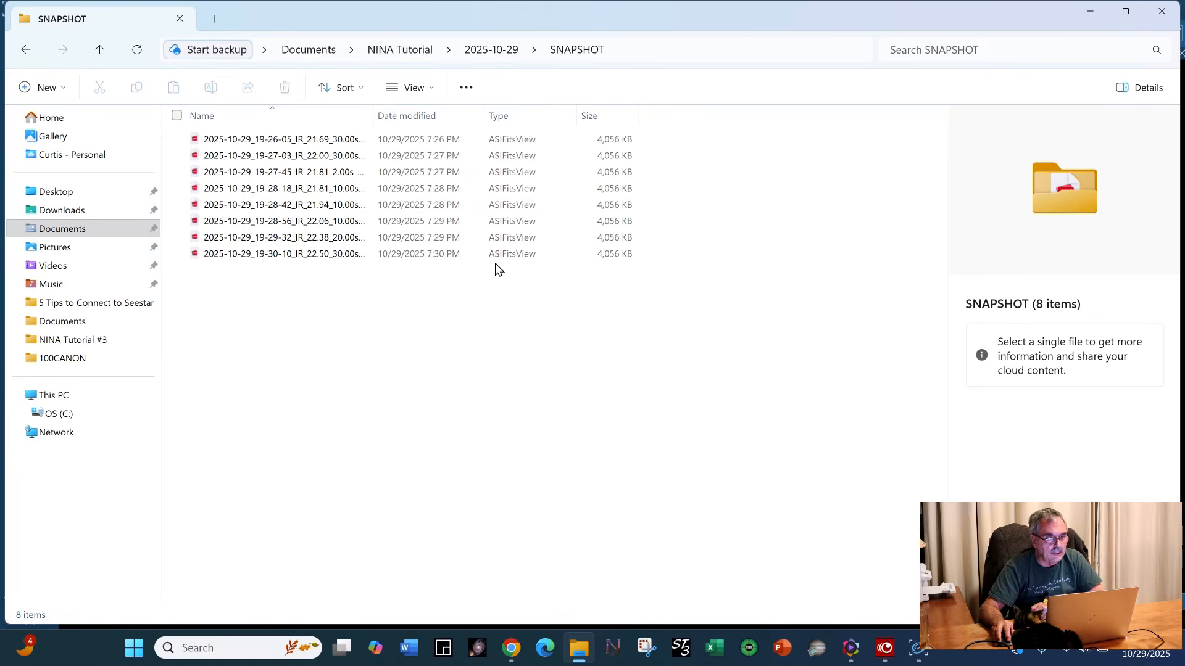
double_click(318, 150)
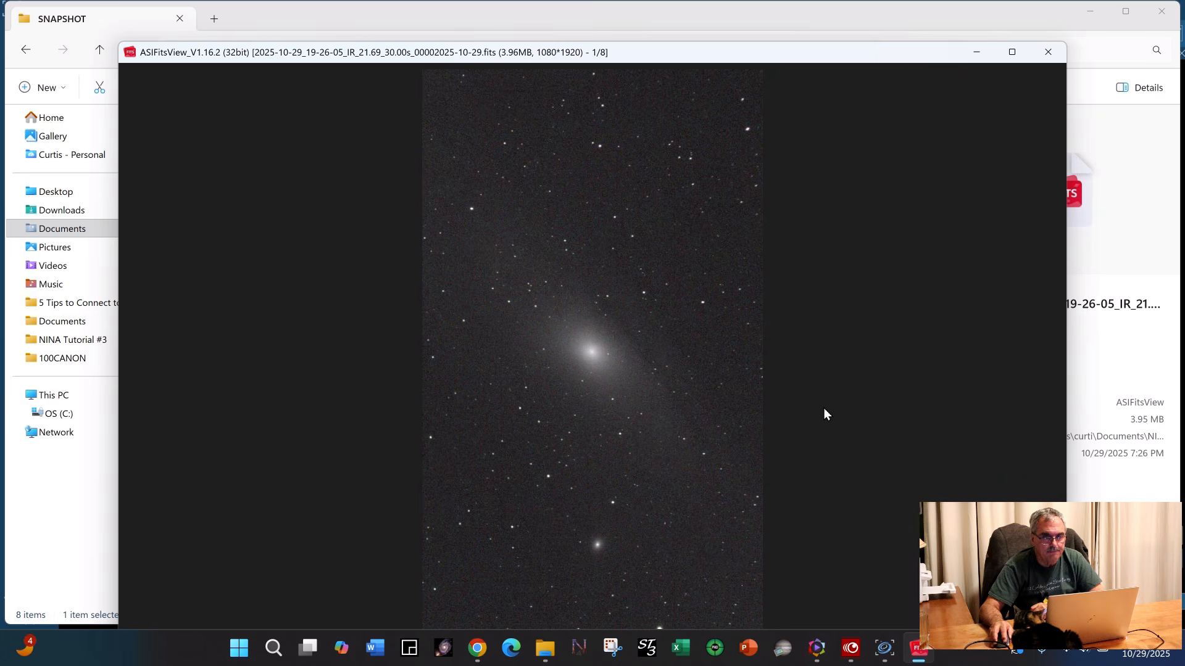
left_click(1047, 52)
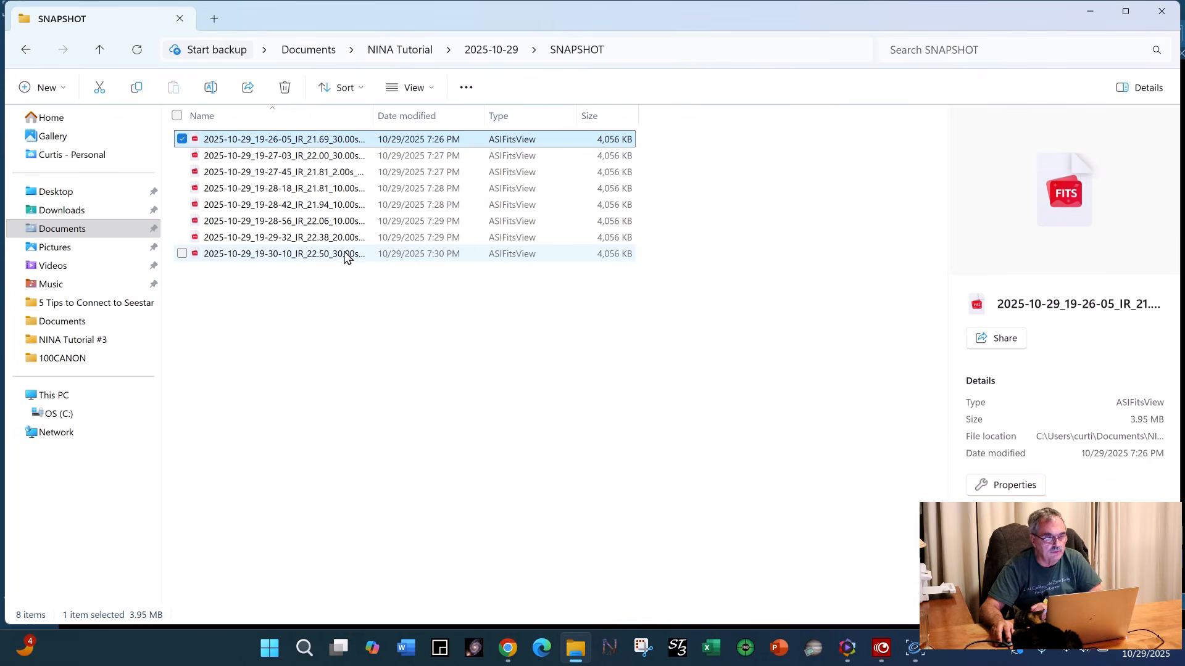
Open the newest 30 s FITS snapshot, examine the exposure and camera entries in its FITS header, and close the header and viewer
double_click(347, 256)
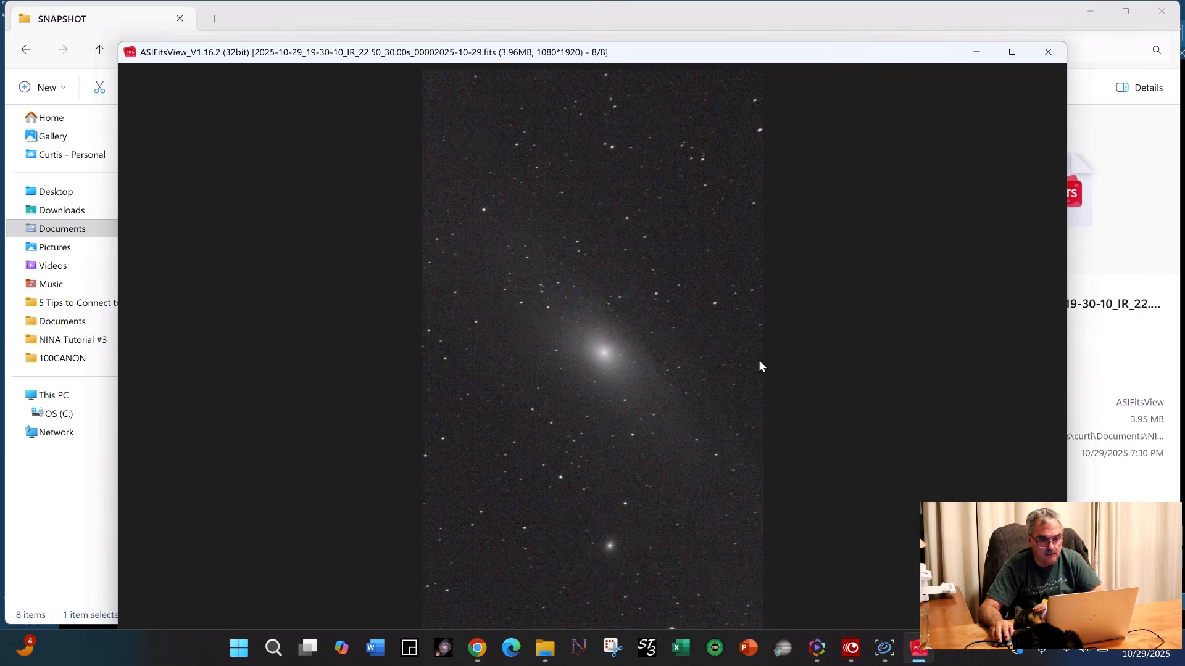
right_click(644, 265)
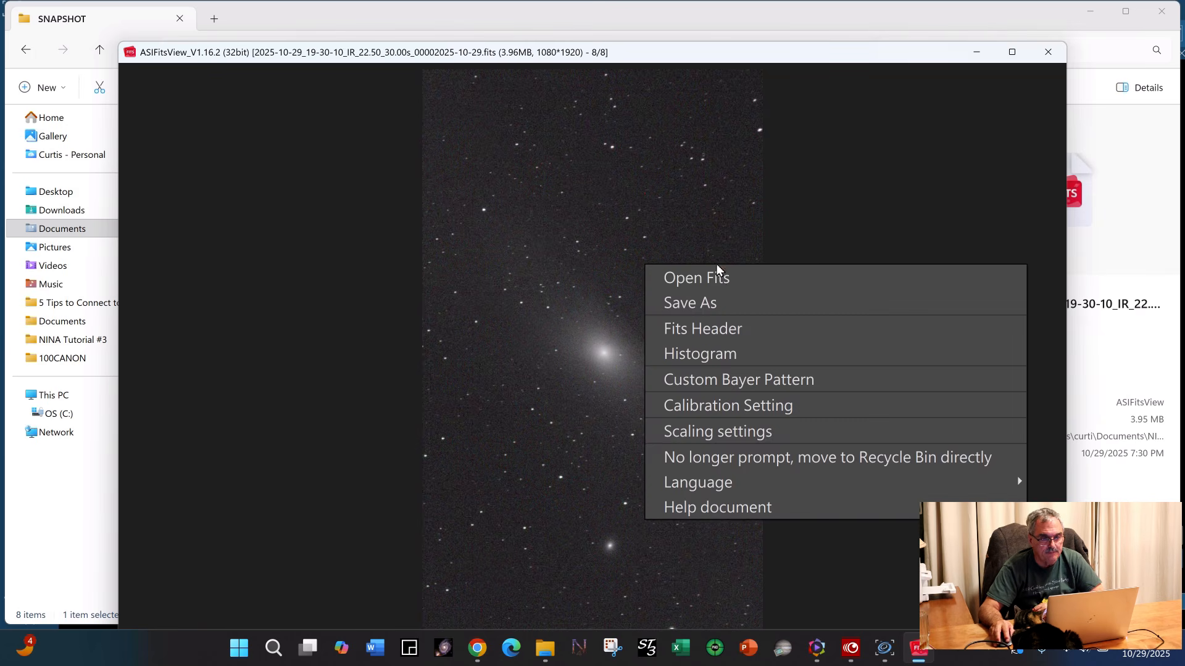
left_click(713, 331)
left_click_drag(586, 125, 591, 95)
left_click_drag(825, 164, 827, 216)
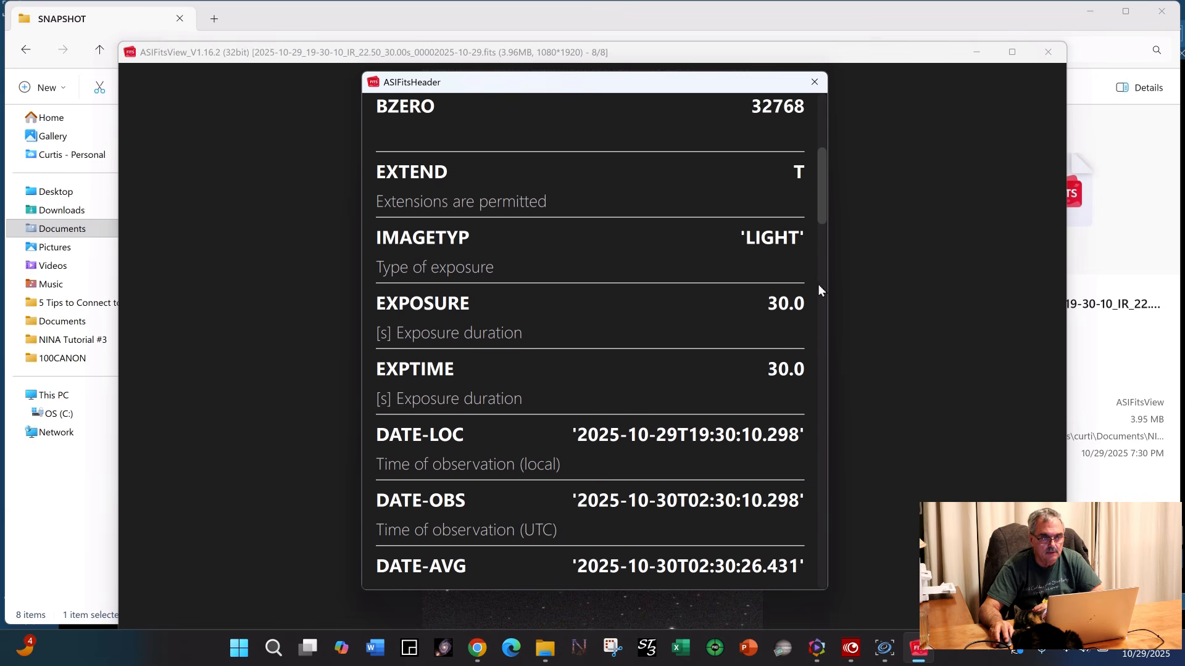
left_click_drag(824, 205, 831, 337)
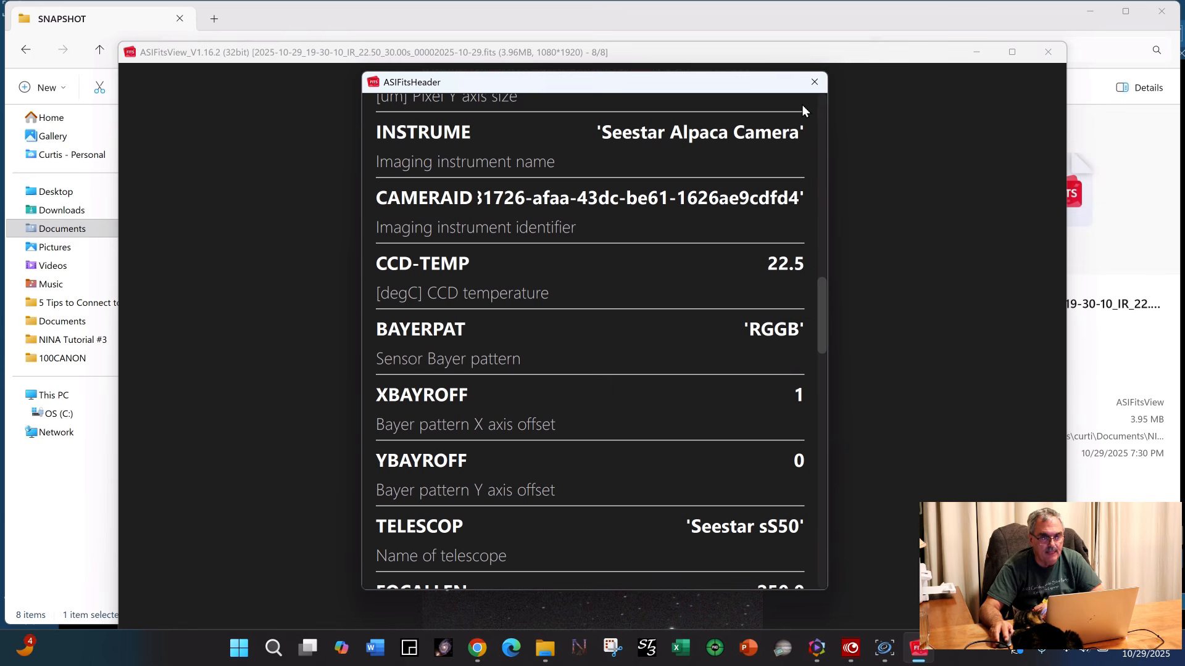
left_click(815, 82)
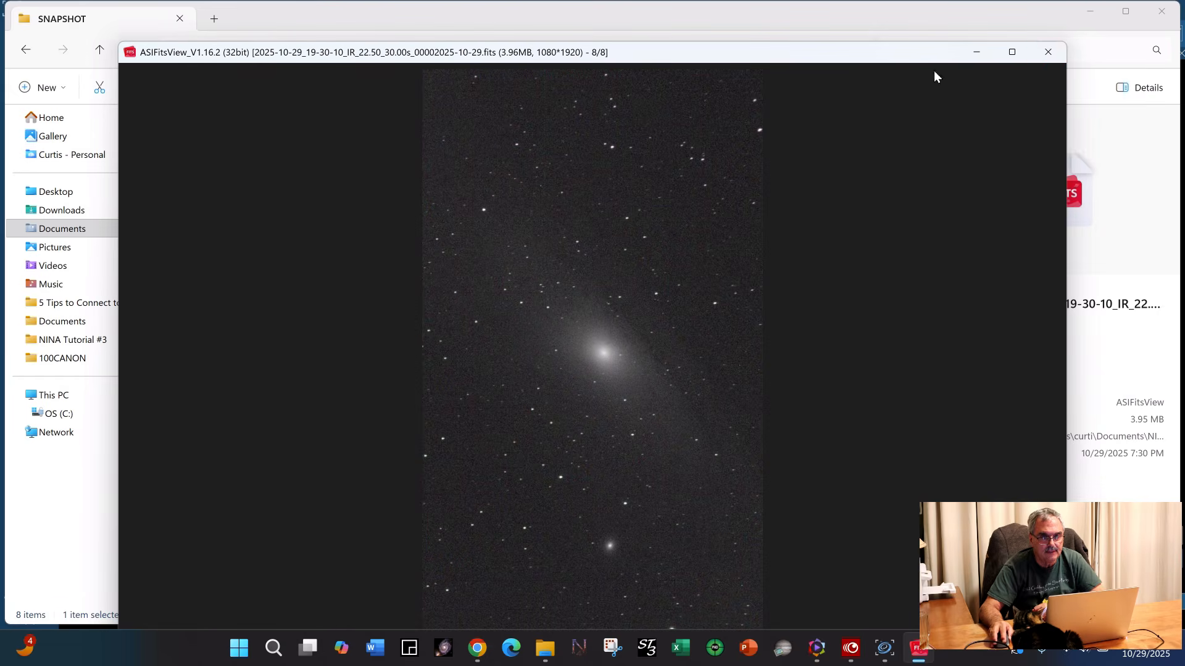
left_click(1047, 52)
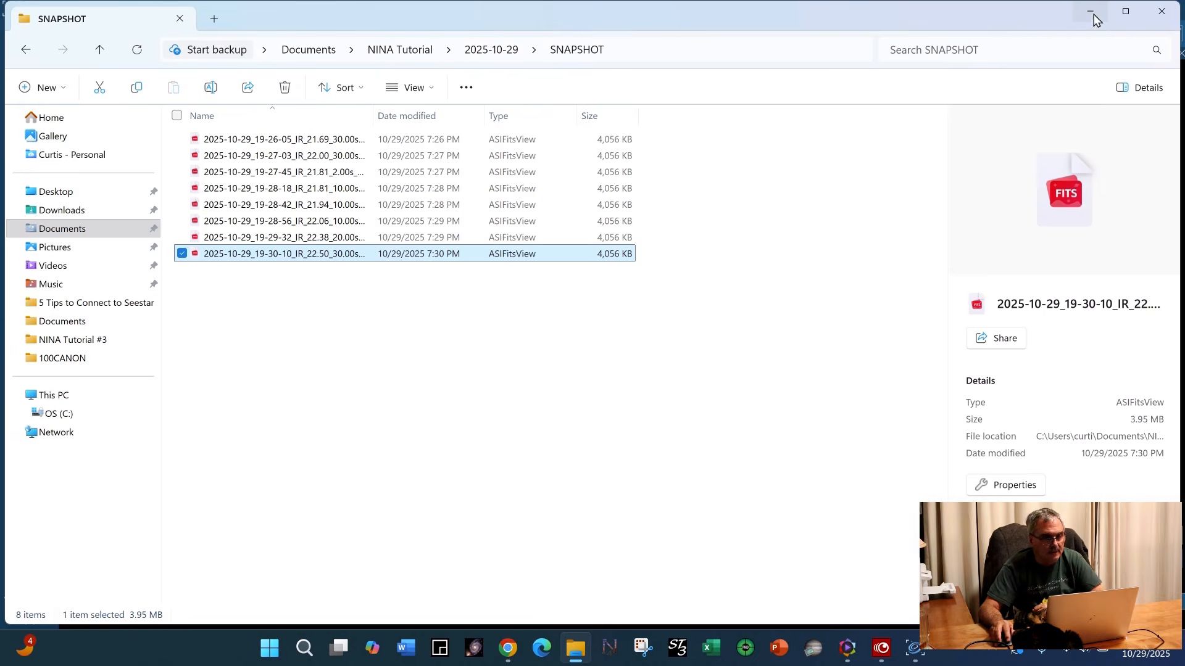
Switch back to N.I.N.A. and set the camera's Bayer pattern to RGGB in the equipment options
left_click(1091, 11)
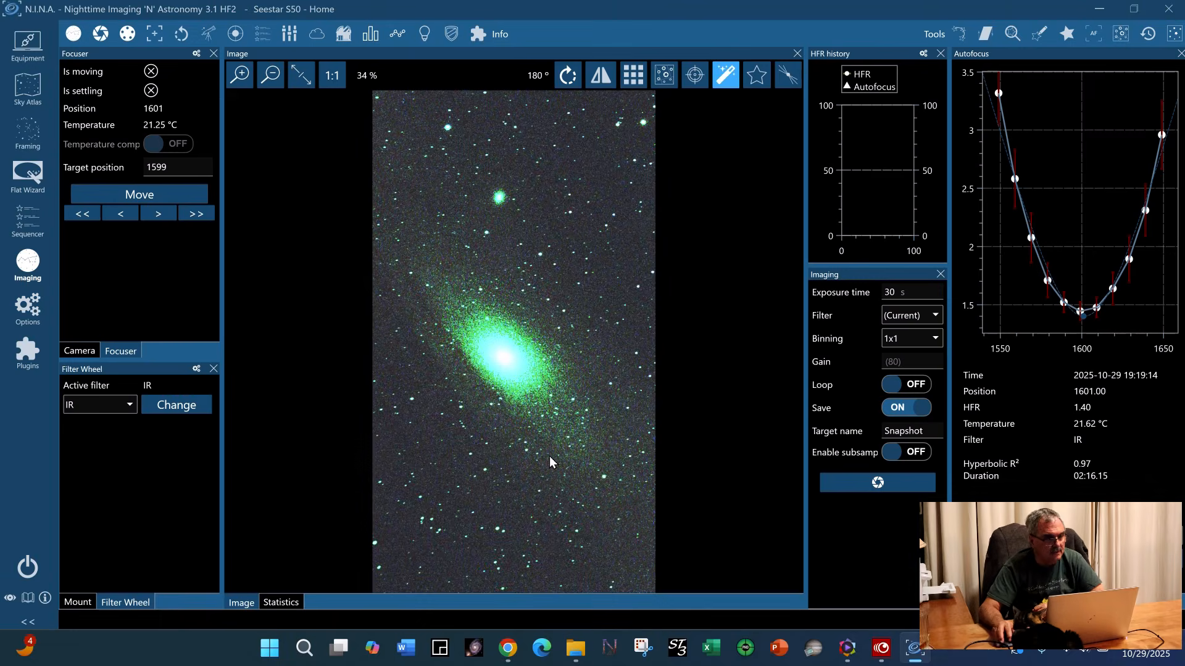
left_click(30, 306)
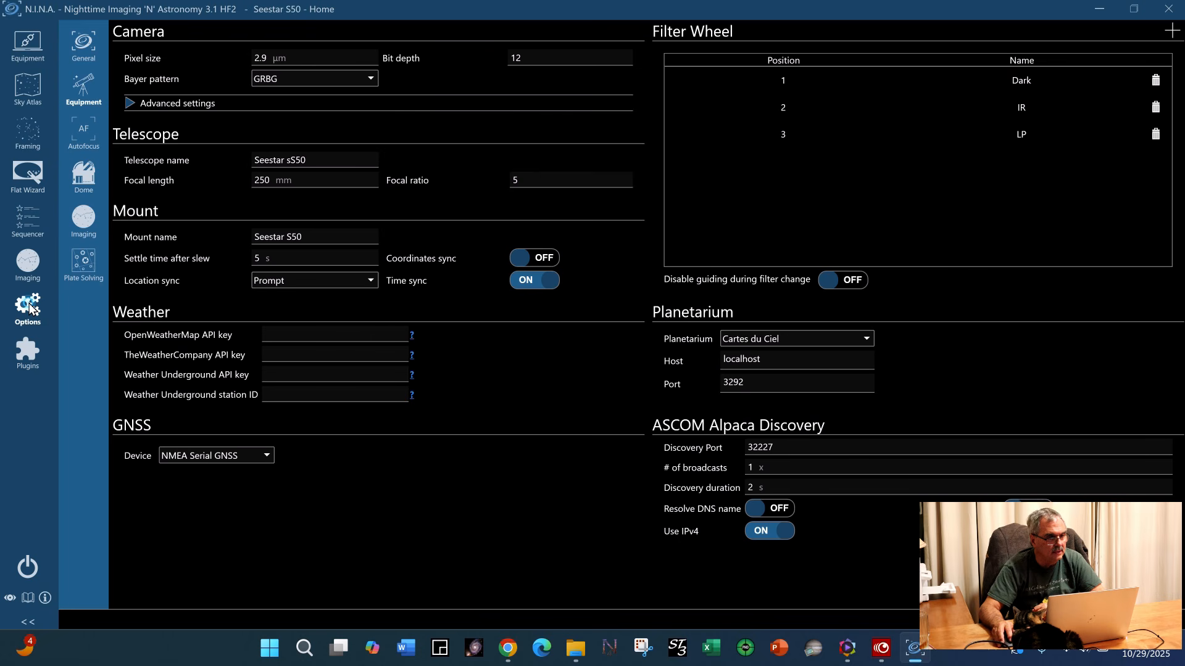
left_click(372, 79)
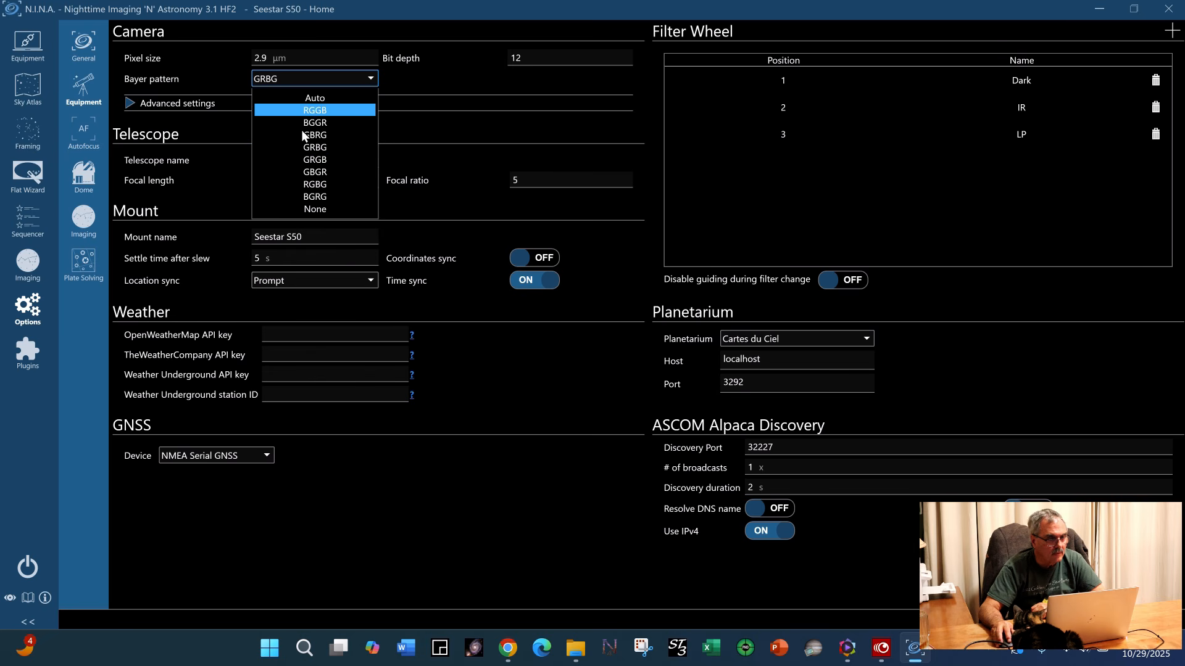
left_click(315, 111)
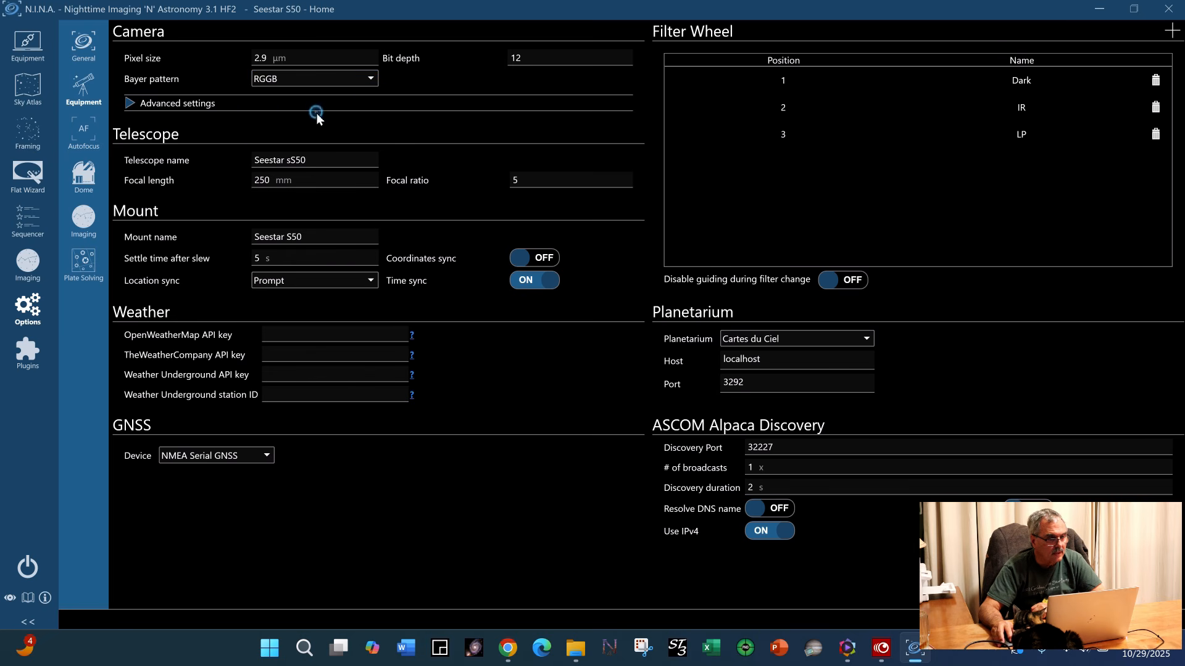
Capture snapshots of the galaxy at 20 s and at 30 s exposure, and toggle the image's auto stretch off and on again
left_click(28, 262)
left_click(896, 294)
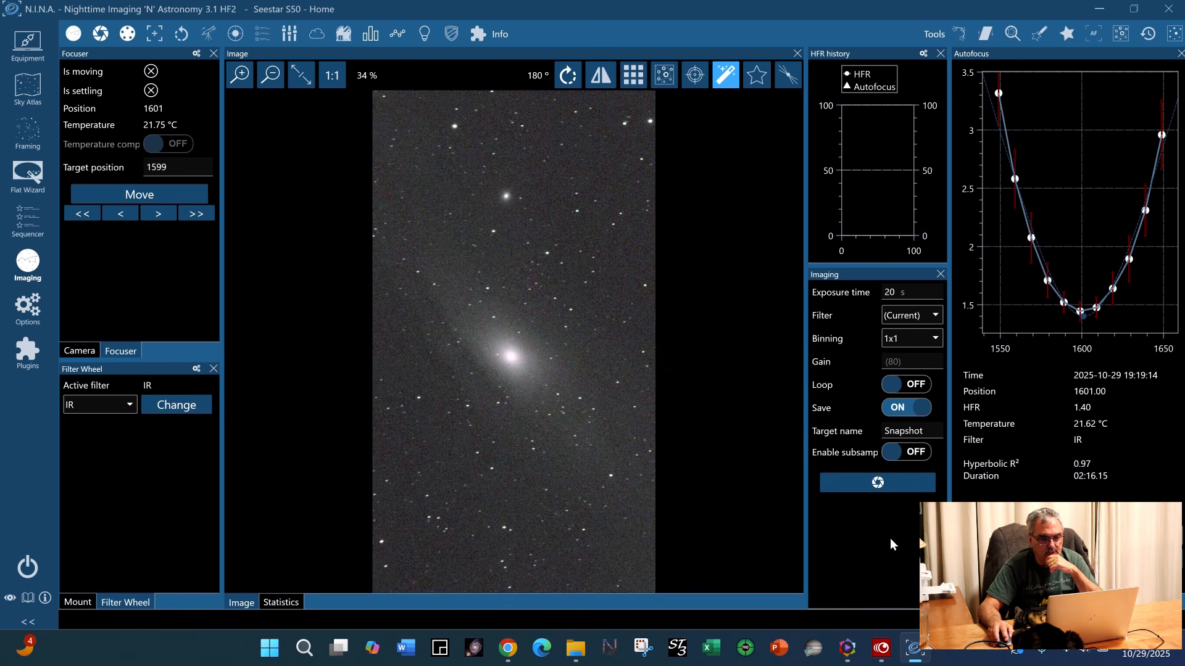
left_click(887, 294)
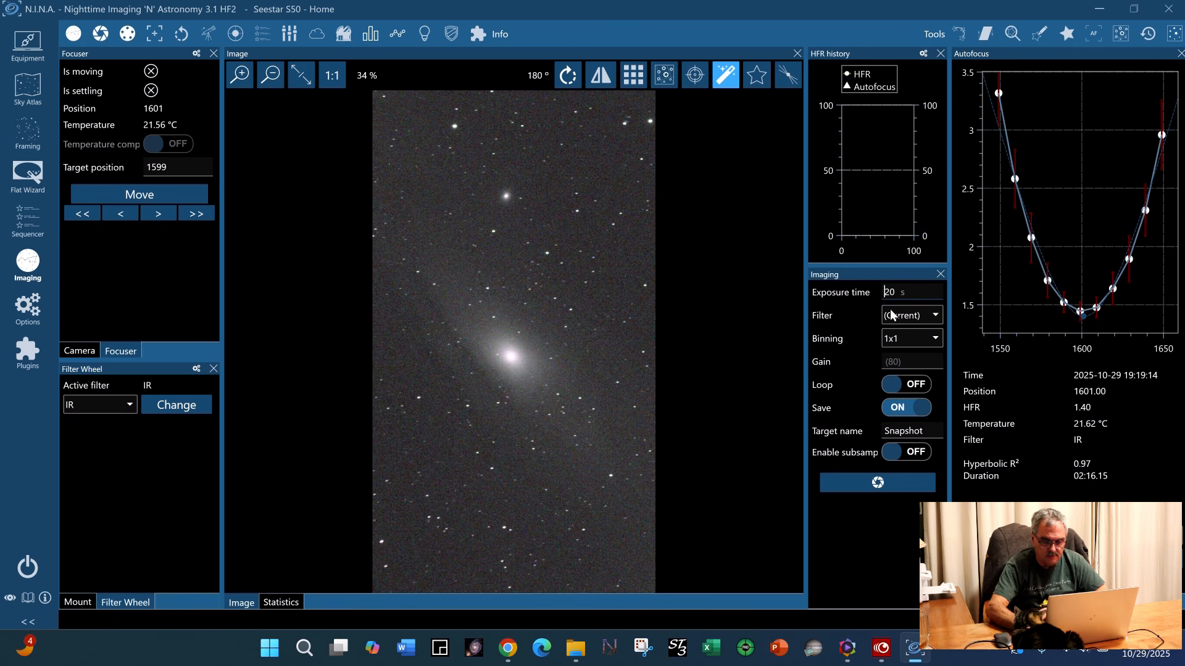
key("Delete")
type("3")
left_click(895, 482)
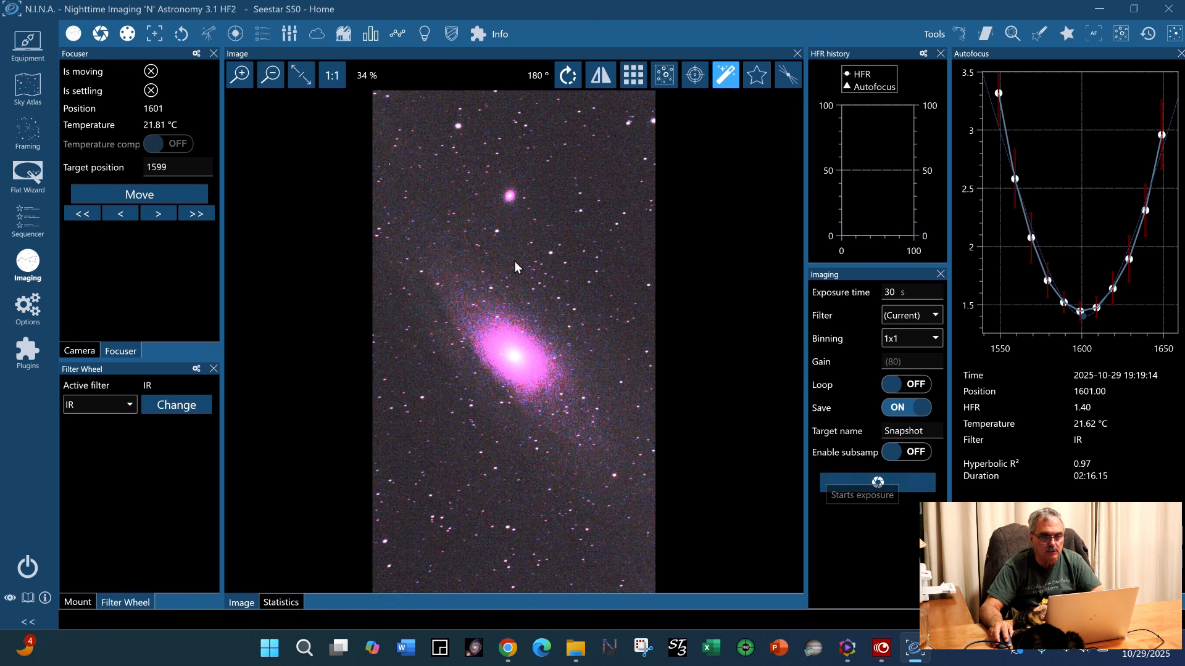
left_click(726, 75)
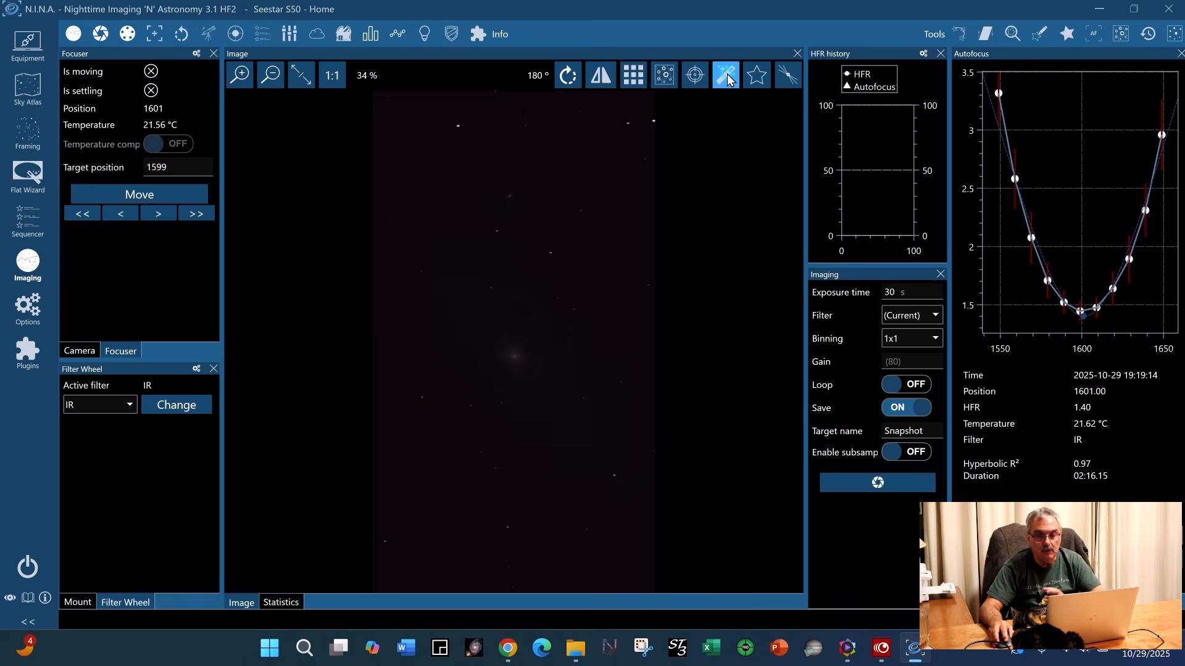
left_click(726, 75)
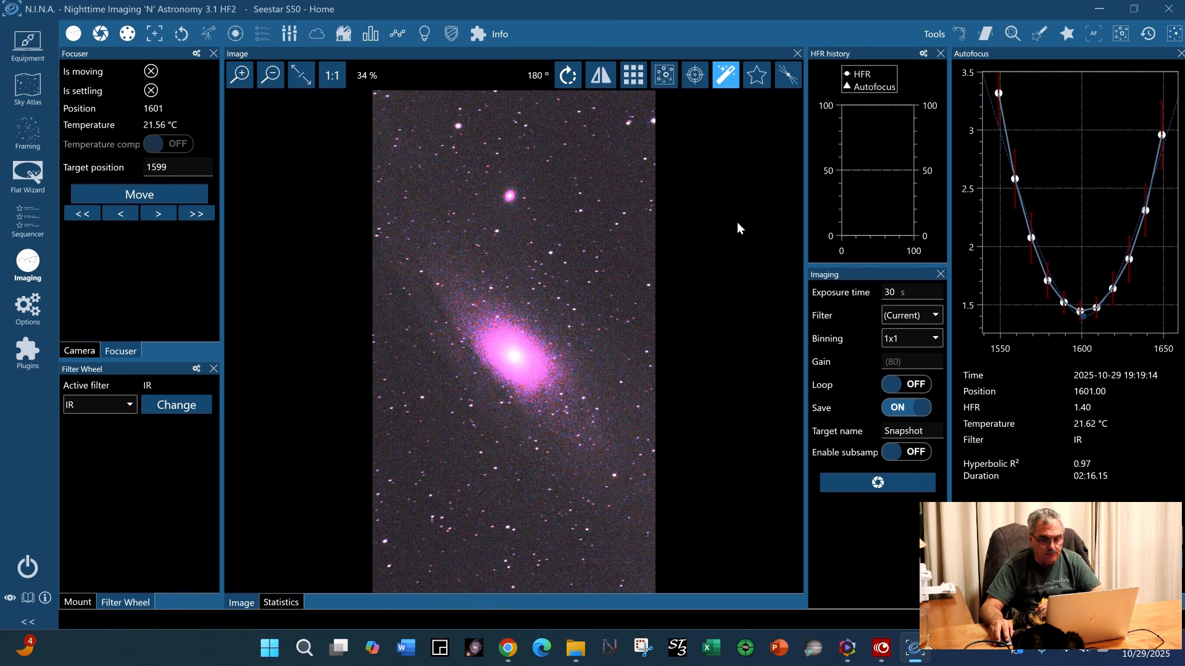
View the newest 30 s FITS file in File Explorer's SNAPSHOT folder, close the viewer and return to N.I.N.A
left_click(574, 648)
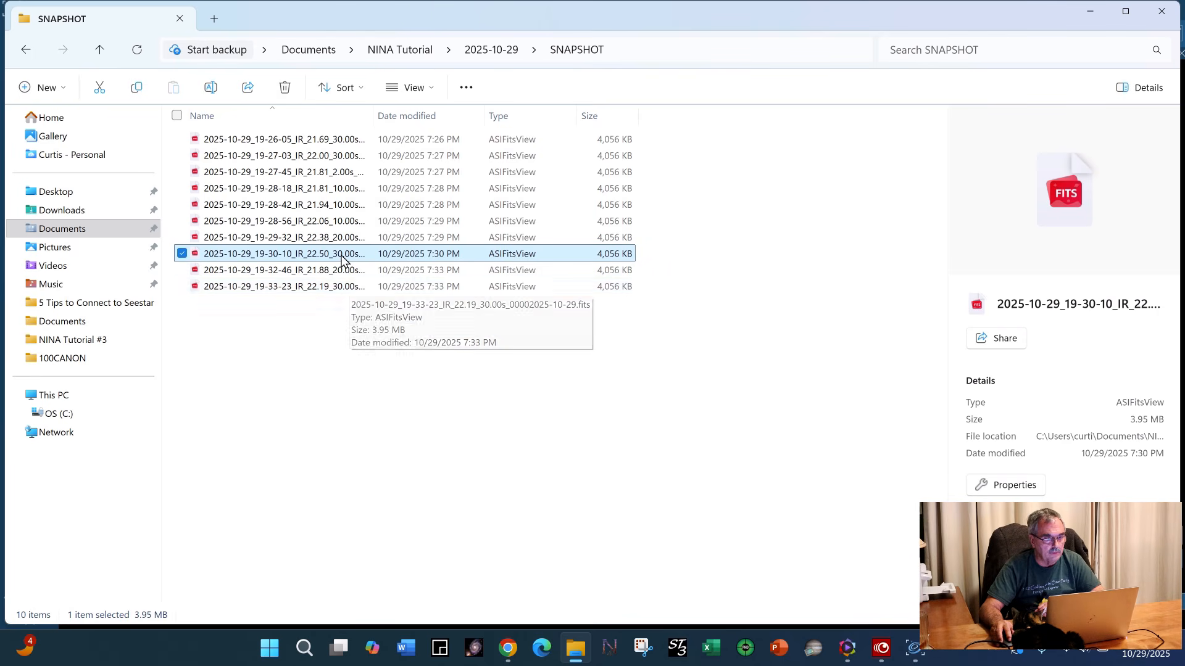
left_click(319, 289)
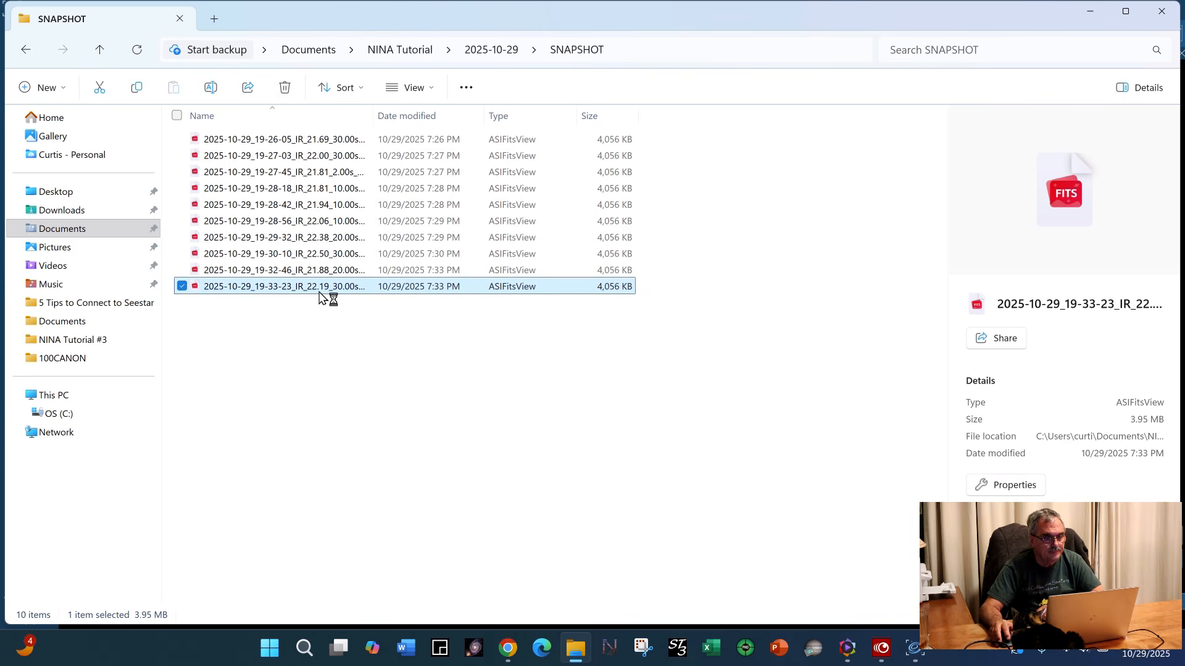
double_click(319, 289)
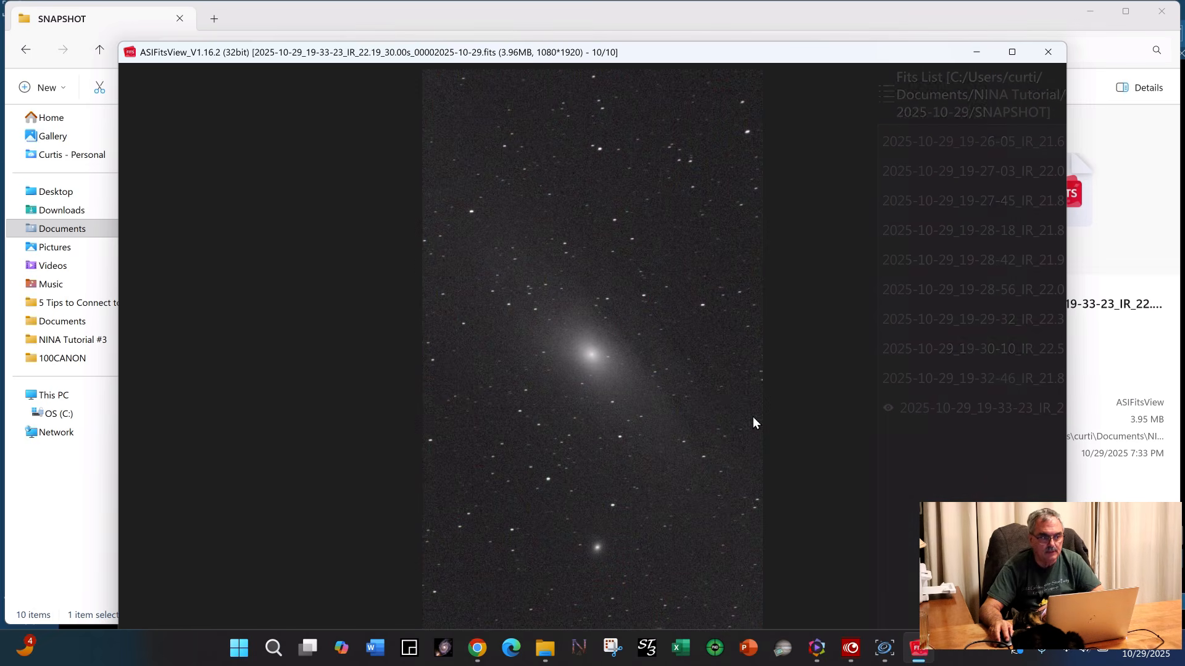
left_click(1048, 52)
left_click(1098, 14)
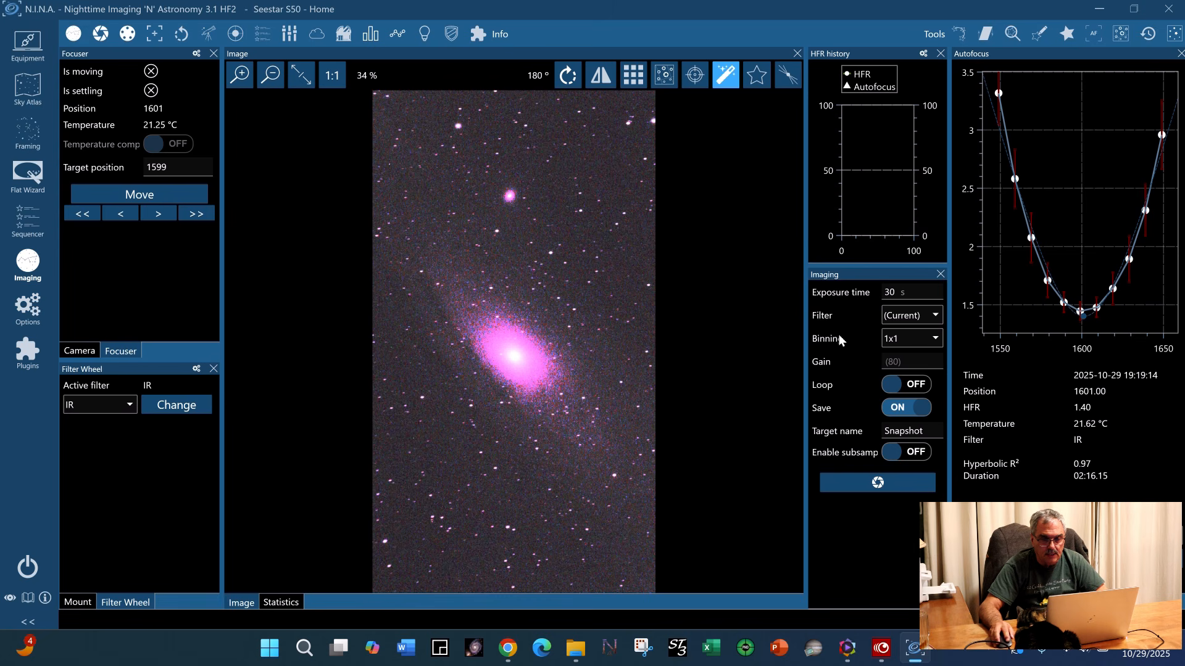
Set the exposure time to 25 s and start a single snapshot
left_click(888, 295)
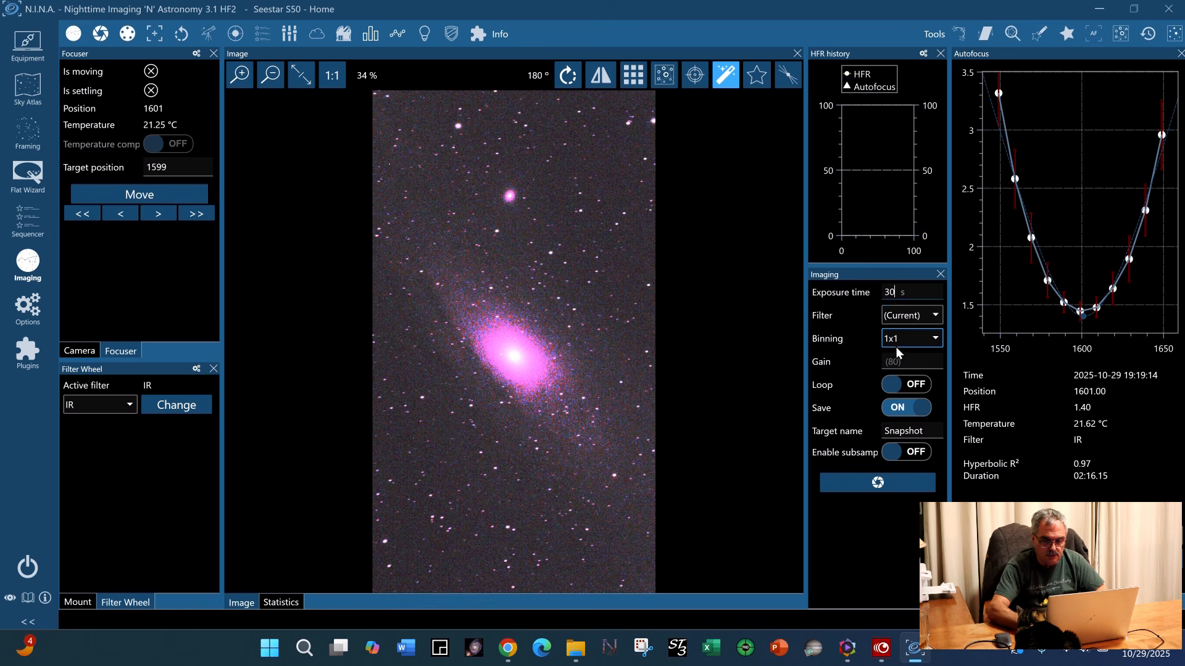
key("BackSpace")
key("BackSpace")
type("25")
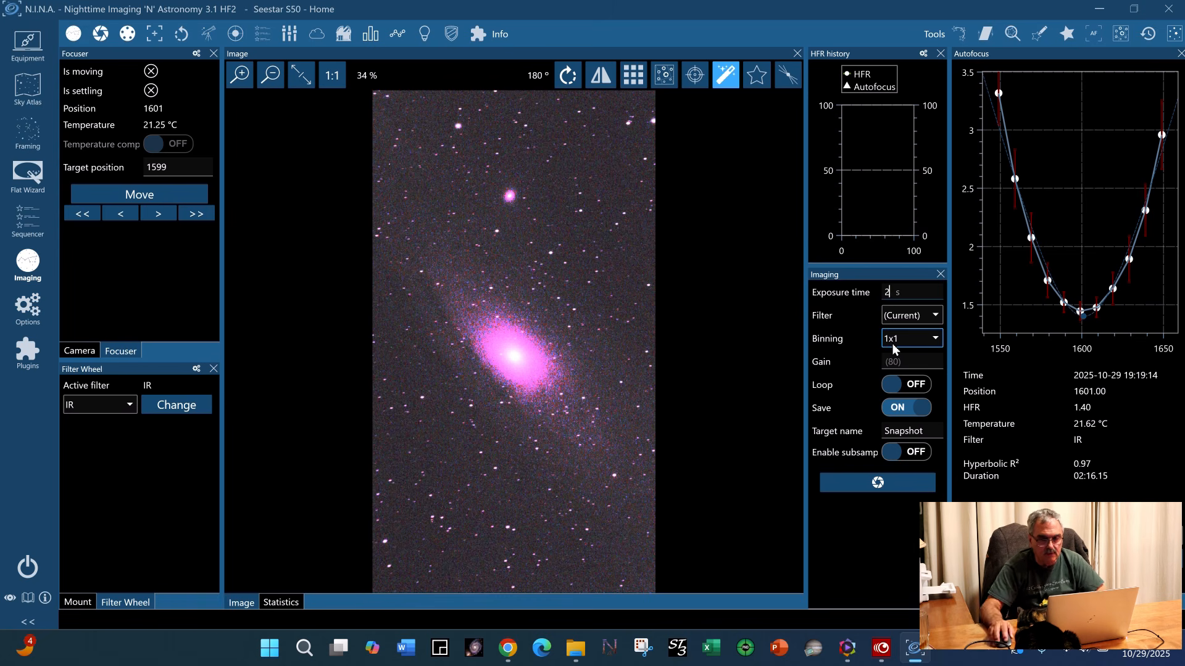
left_click(901, 485)
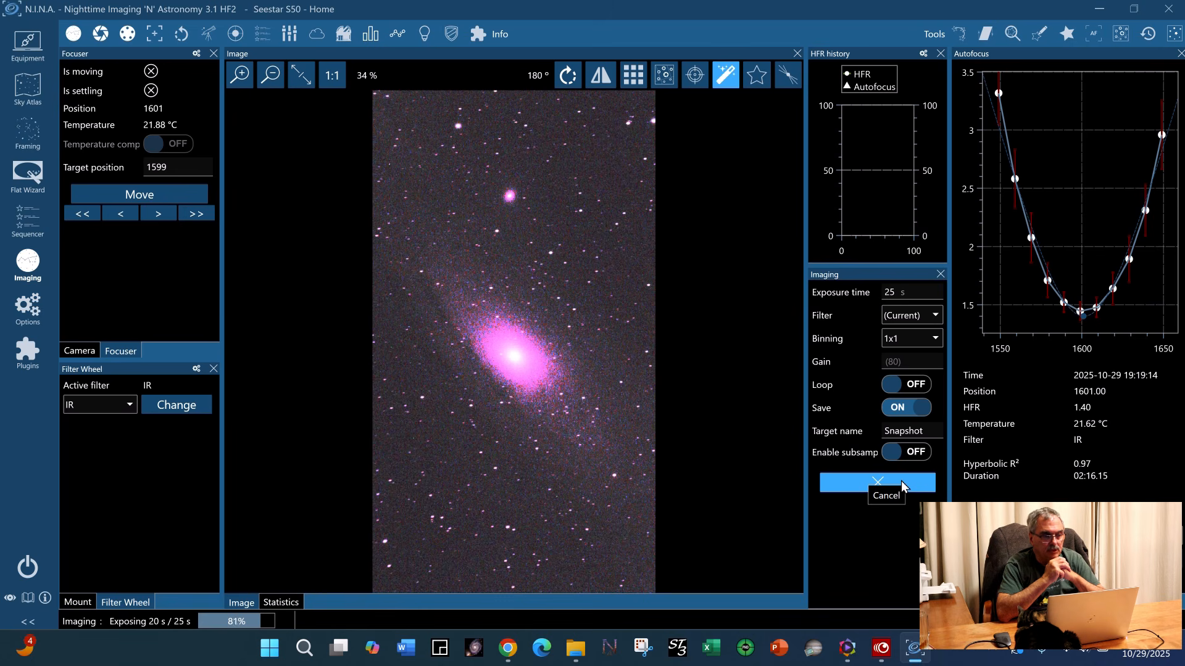
left_click(901, 485)
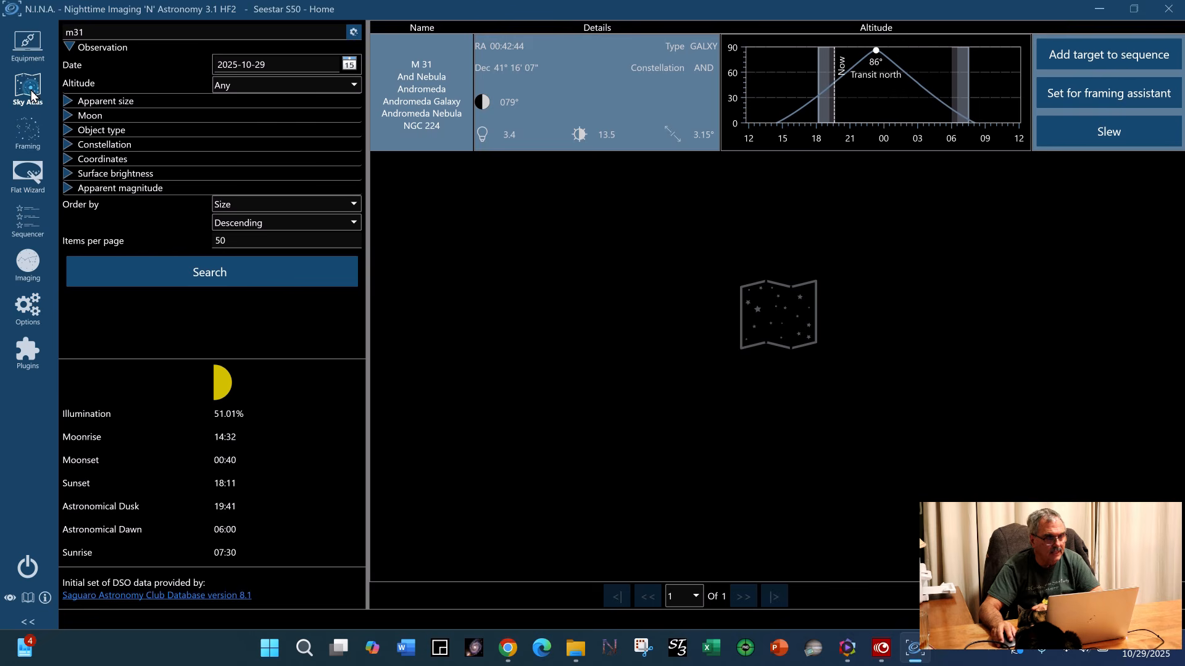
Search the Sky Atlas for m27
left_click(28, 88)
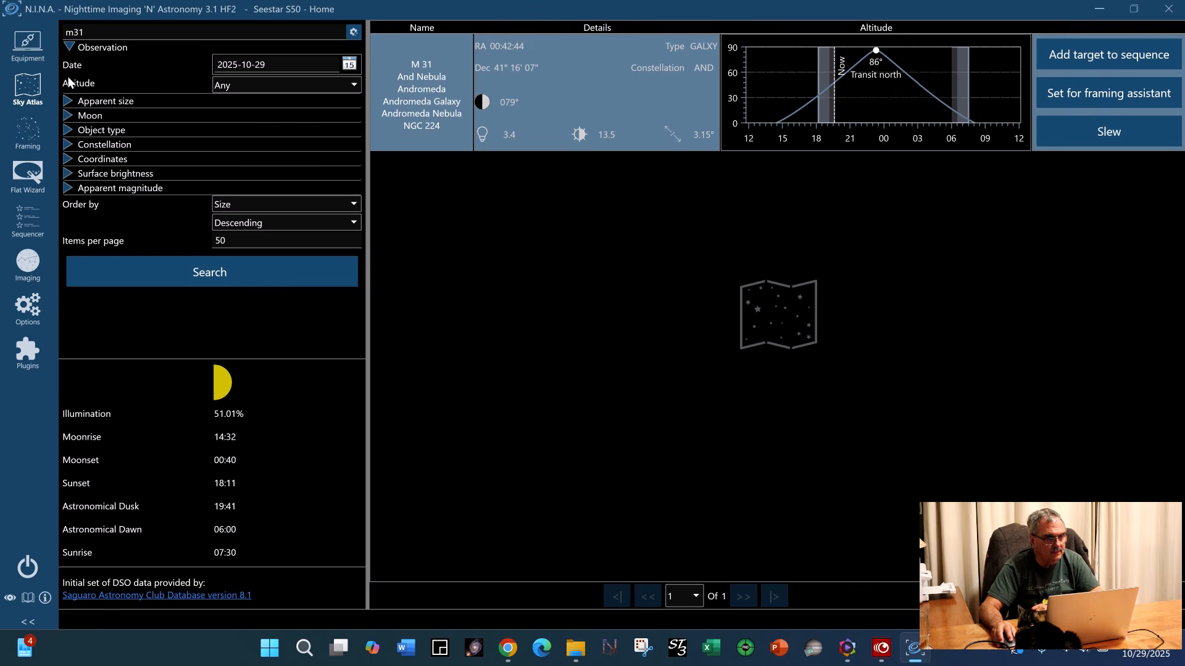
left_click(106, 35)
key("BackSpace")
key("BackSpace")
type("27")
key("Return")
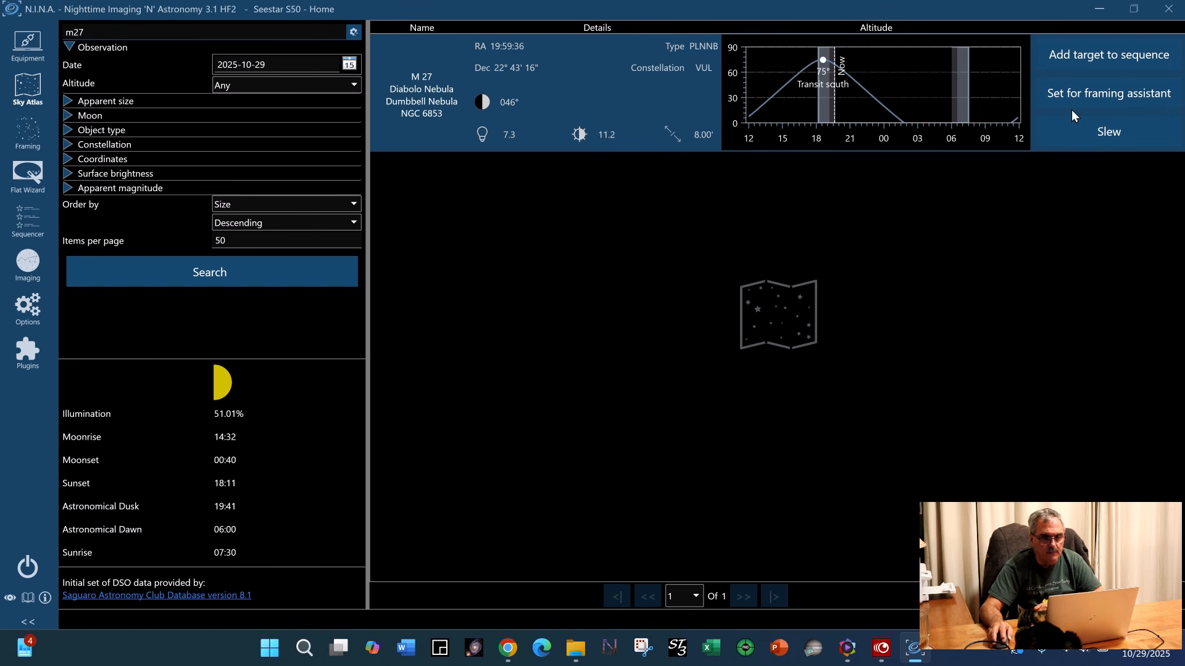
Set M 27 as the framing assistant's target, then slew to it and center it, moving the progress window aside
left_click(1102, 94)
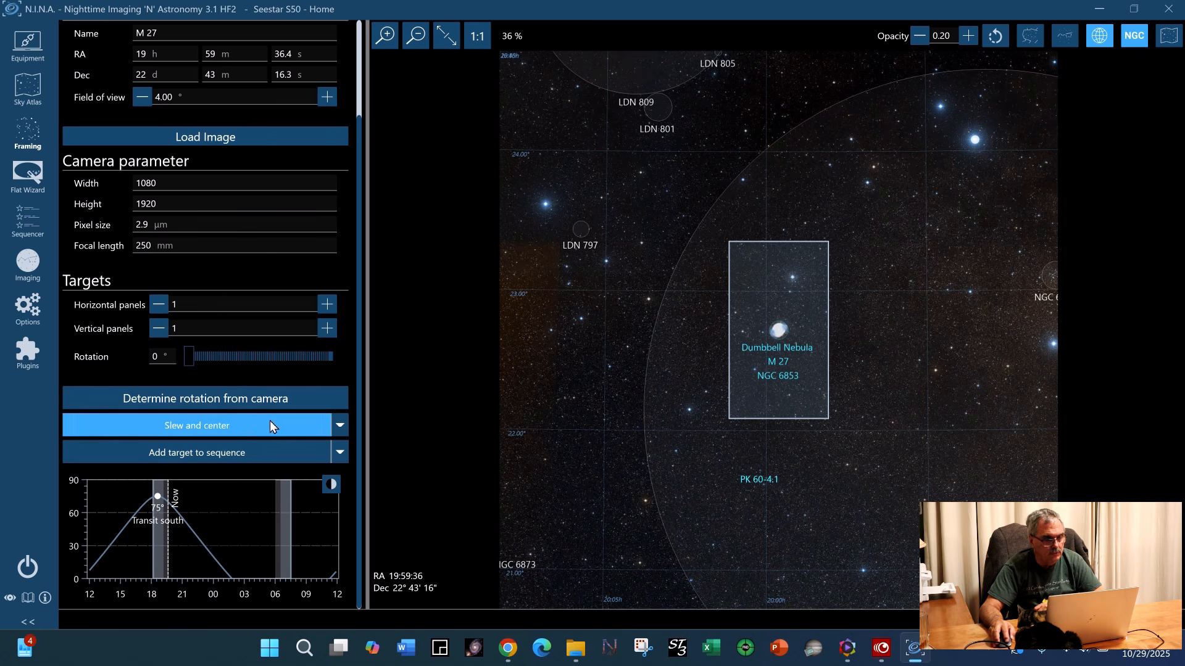
left_click(253, 427)
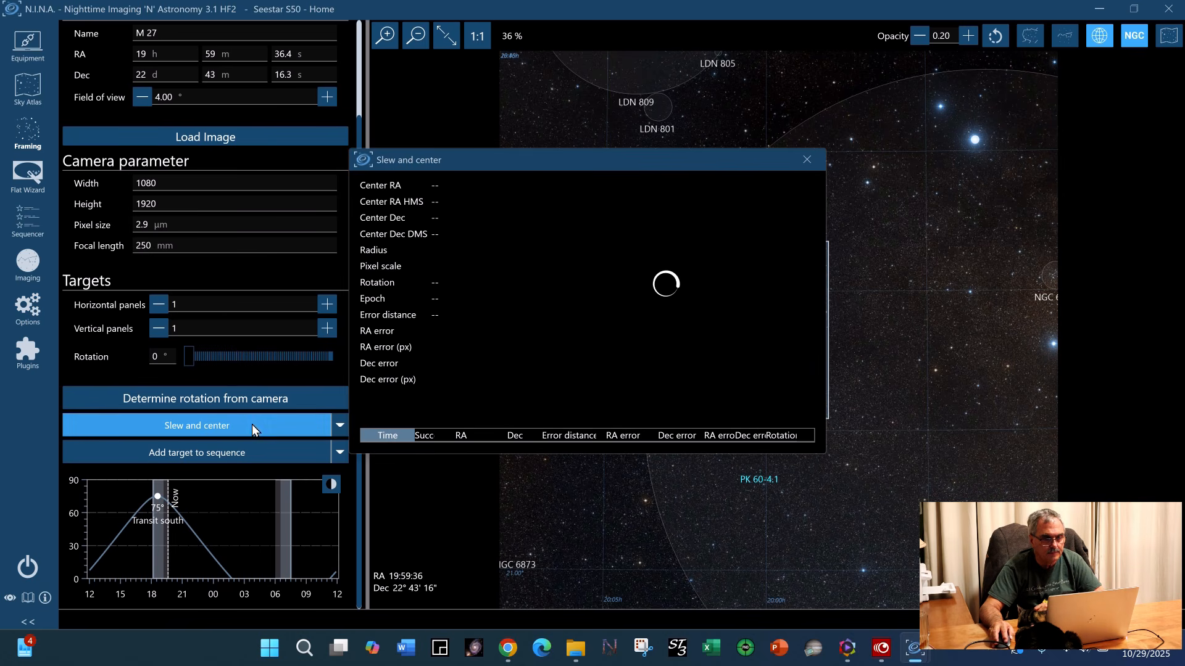
left_click_drag(584, 162, 648, 148)
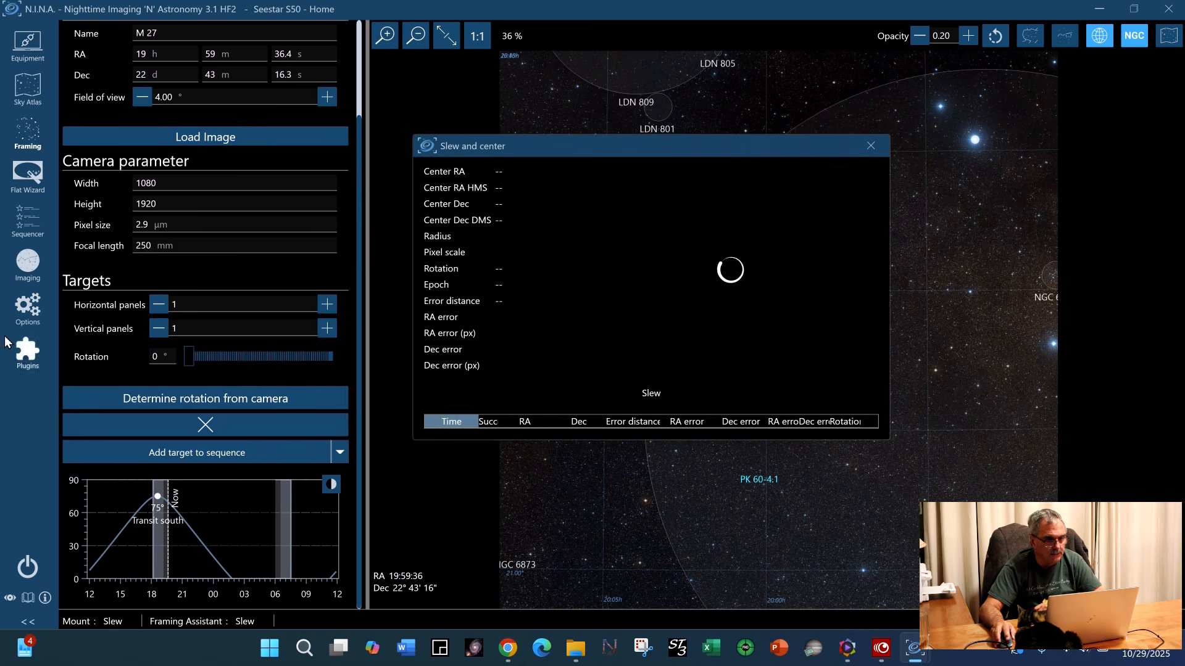
Check the nebula's centering in the imaging view by switching the crosshair on and off again
left_click(28, 261)
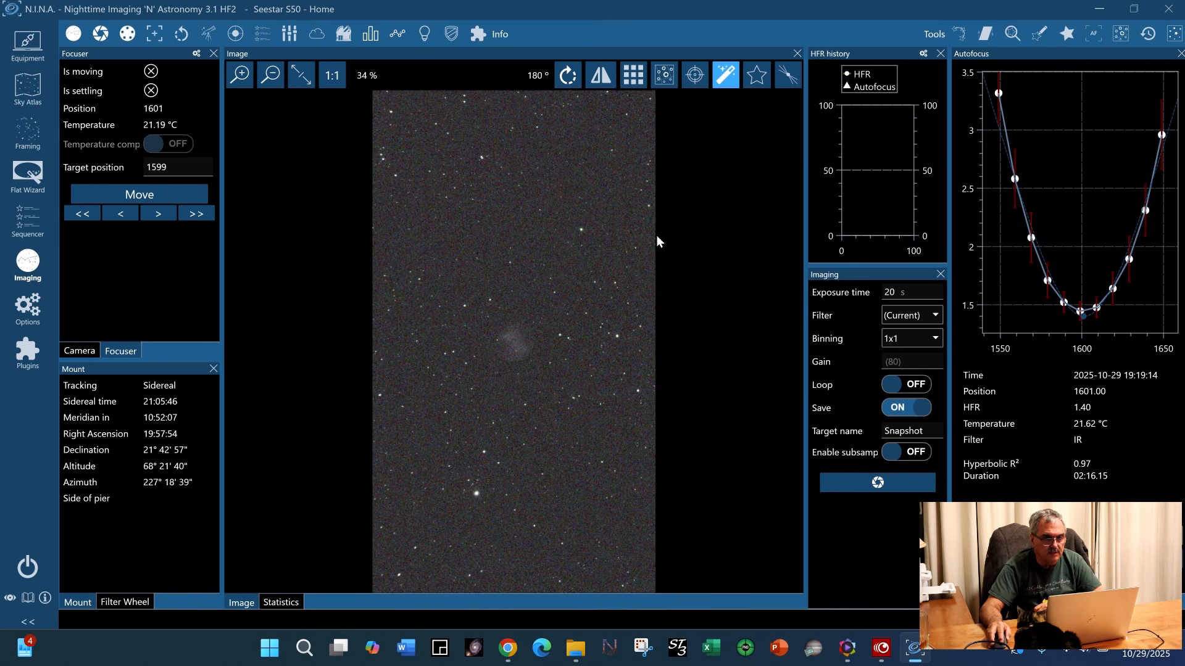
left_click(693, 76)
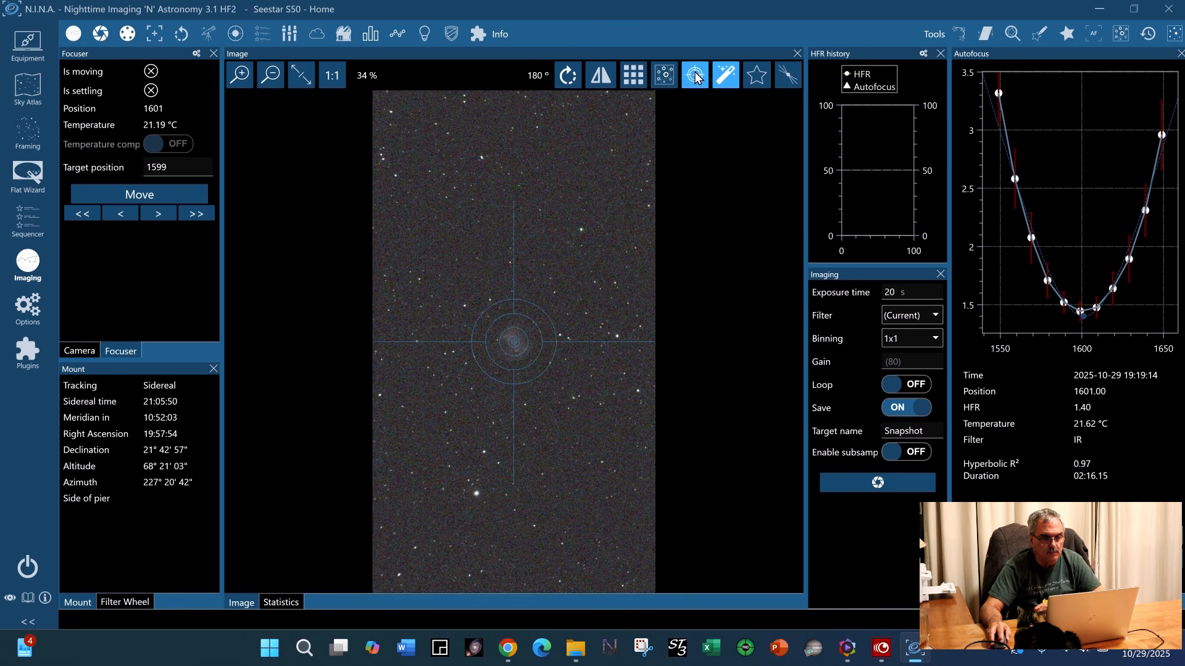
left_click(695, 76)
left_click(694, 76)
left_click(694, 78)
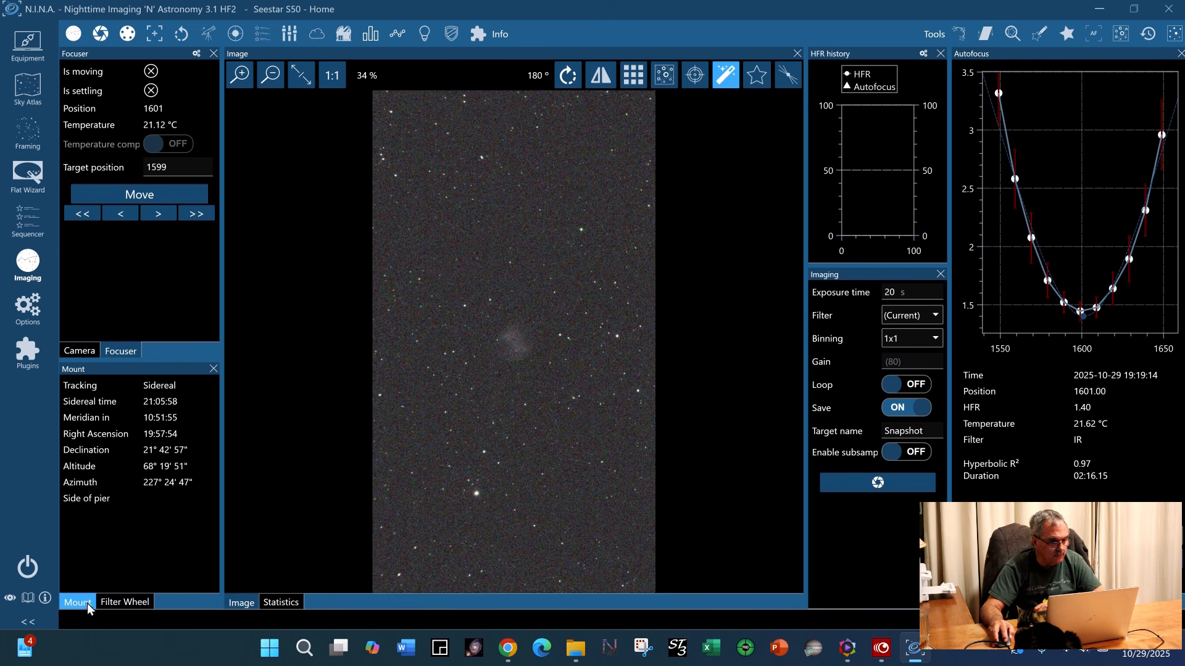
Change the filter wheel's active filter to LP and start an autofocus run
left_click(125, 602)
left_click(130, 405)
left_click(103, 450)
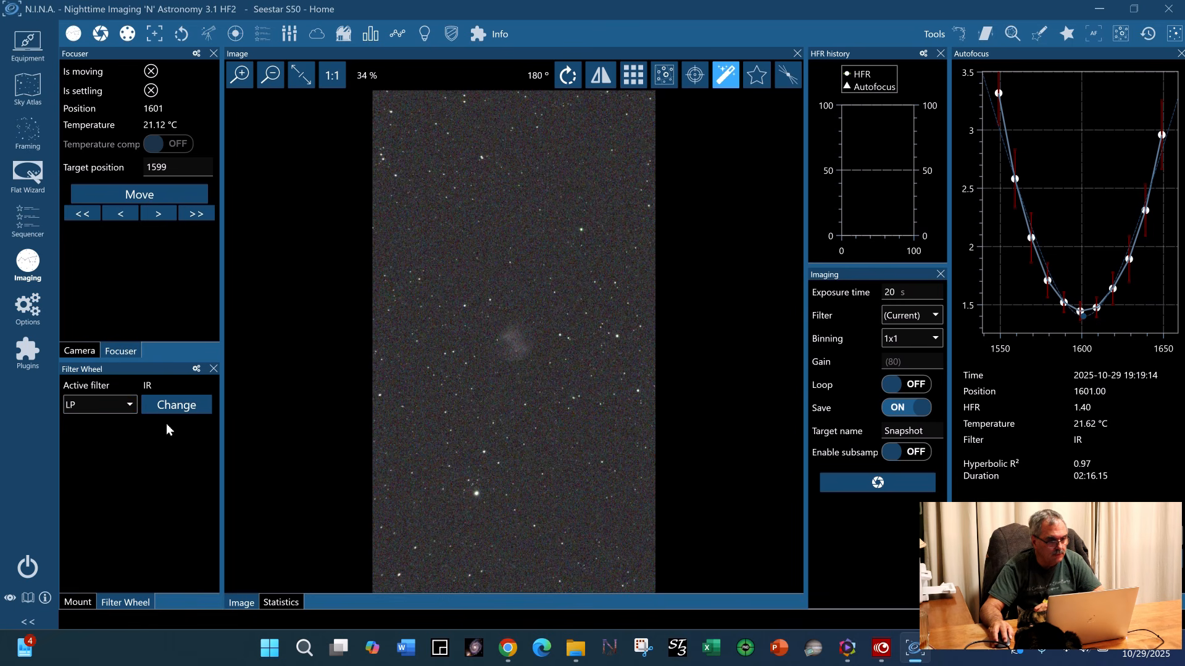
left_click(183, 406)
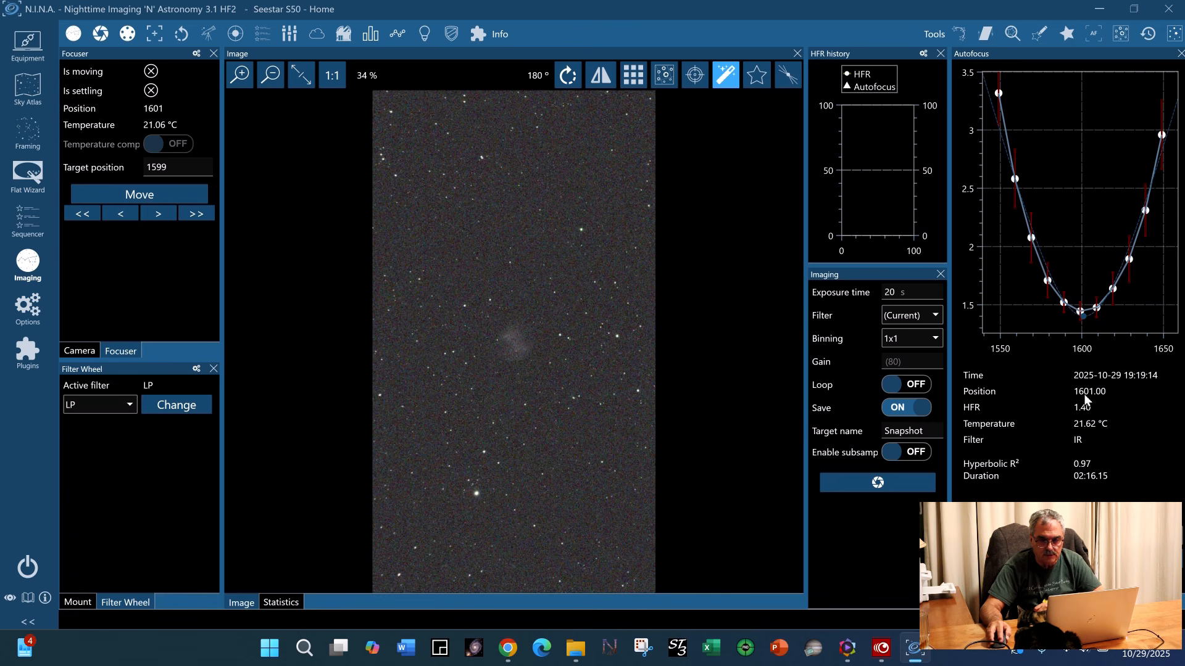
left_click(1069, 557)
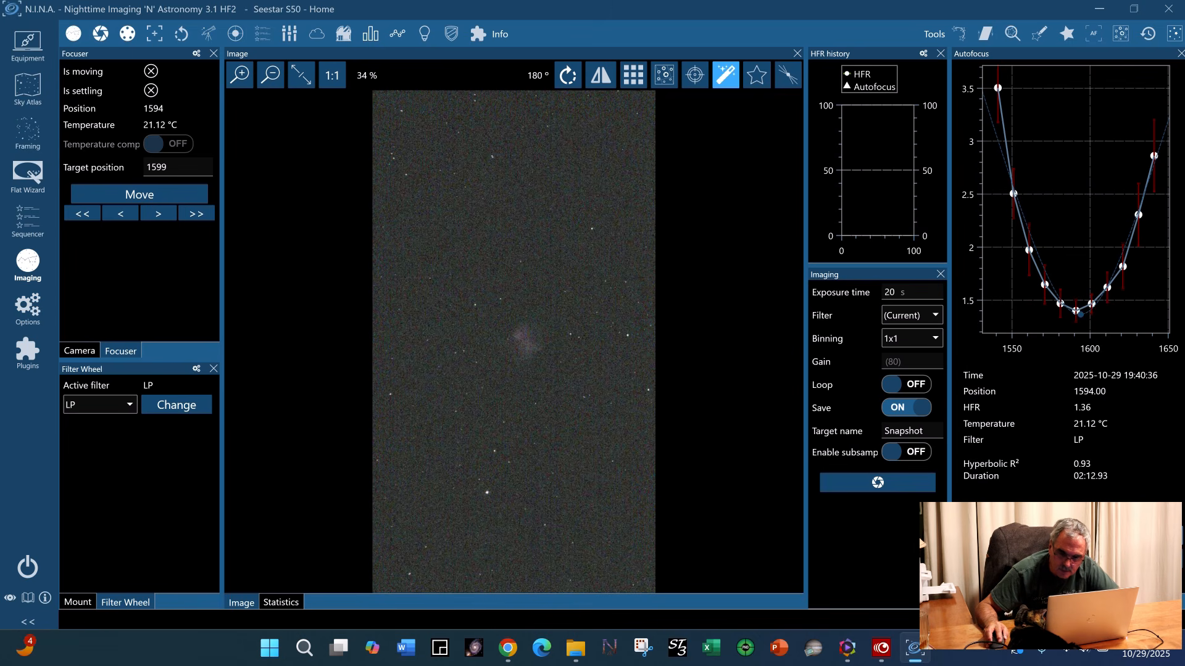
left_click(1174, 543)
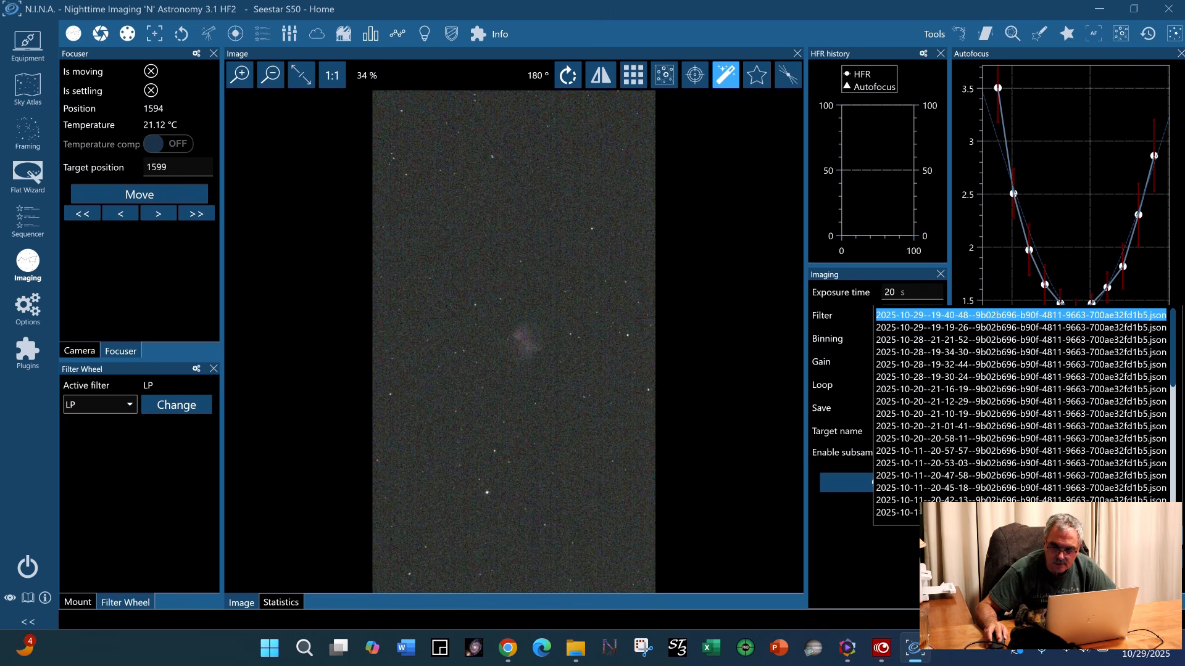
left_click(1067, 328)
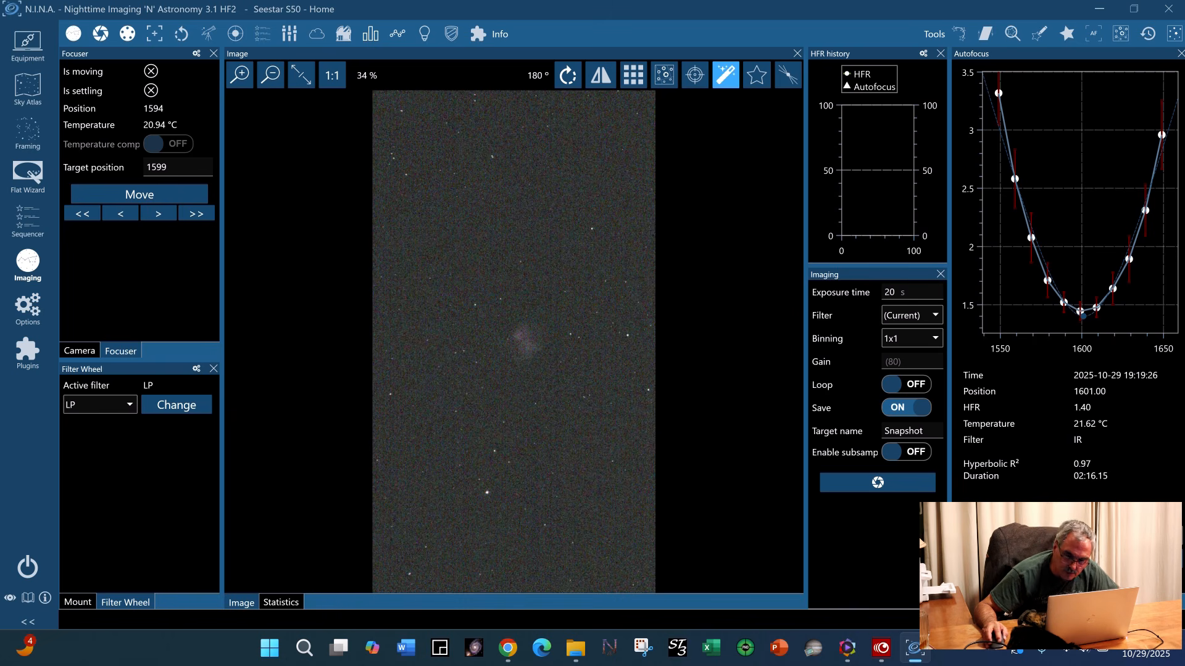
left_click(1104, 311)
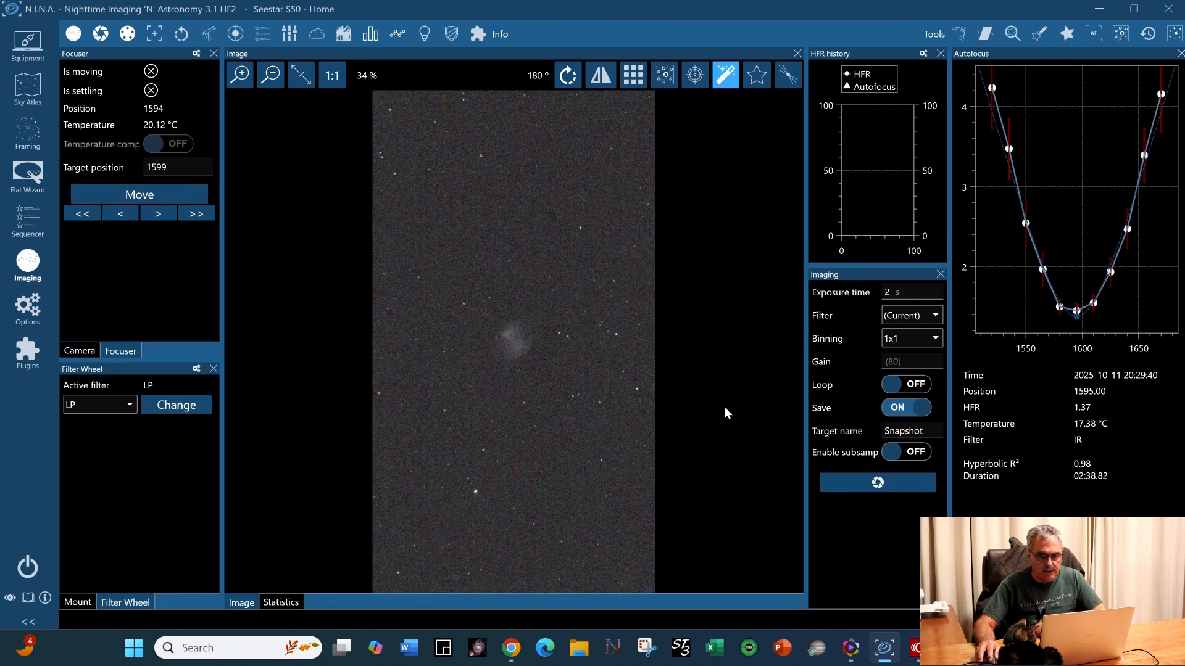
Set the snapshot exposure time to 20 s and capture an image of the nebula through the LP filter
double_click(893, 296)
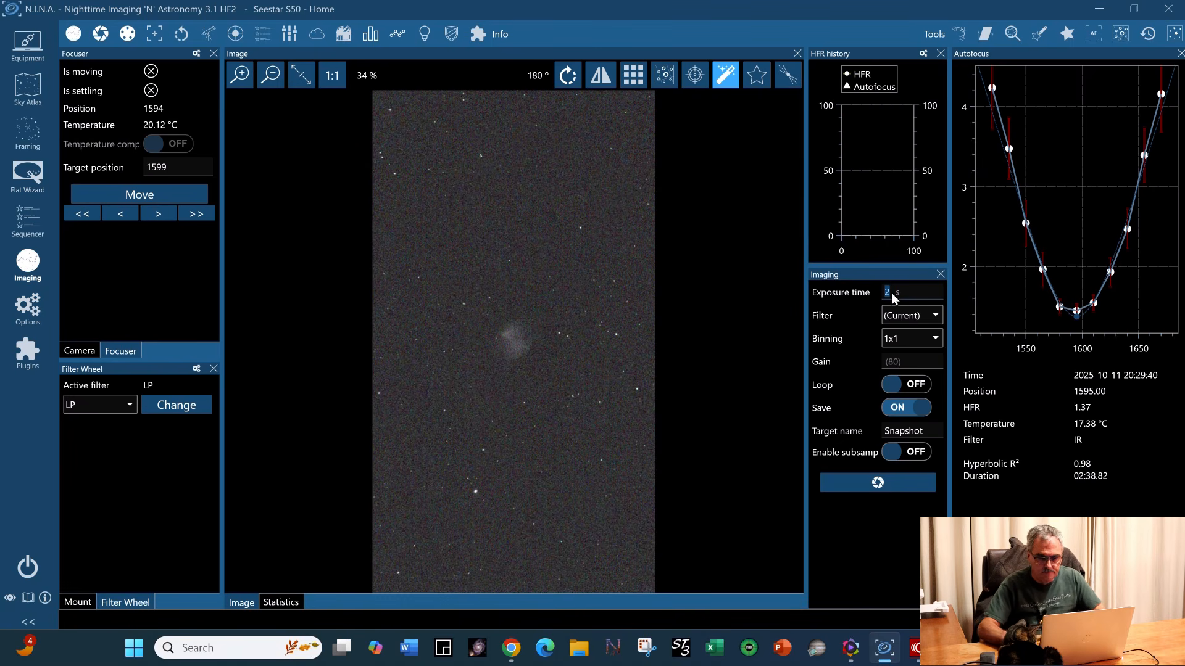
type("20")
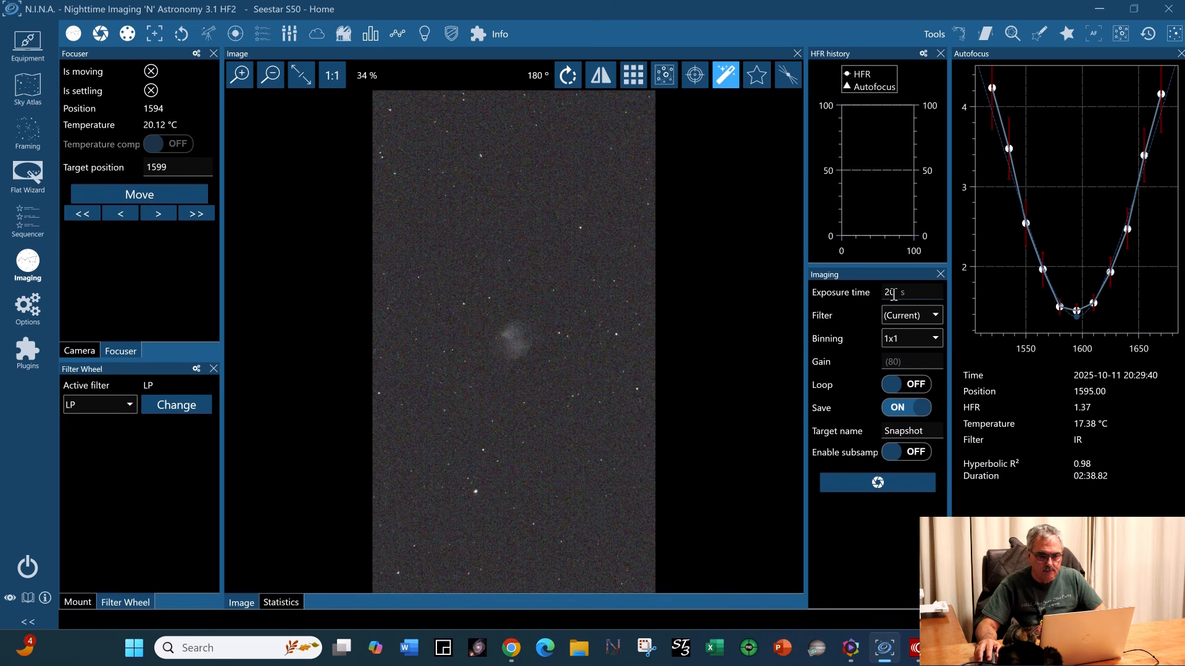
left_click(884, 485)
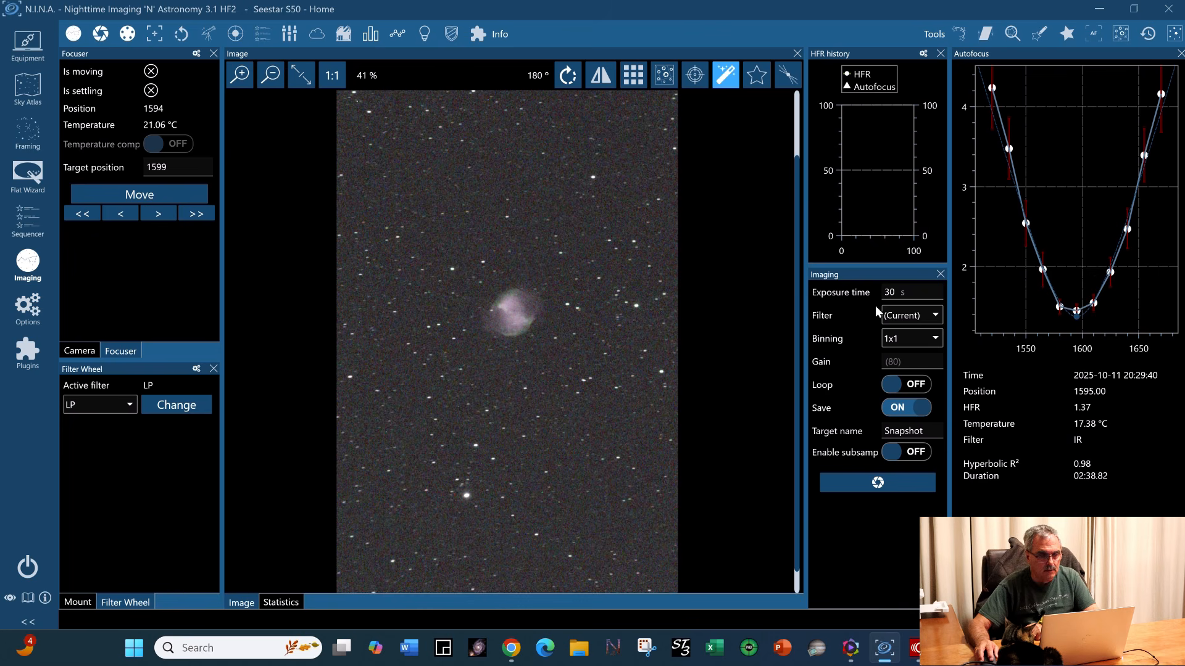
Set the snapshot exposure time to 40 s and capture another image of the nebula
left_click(894, 297)
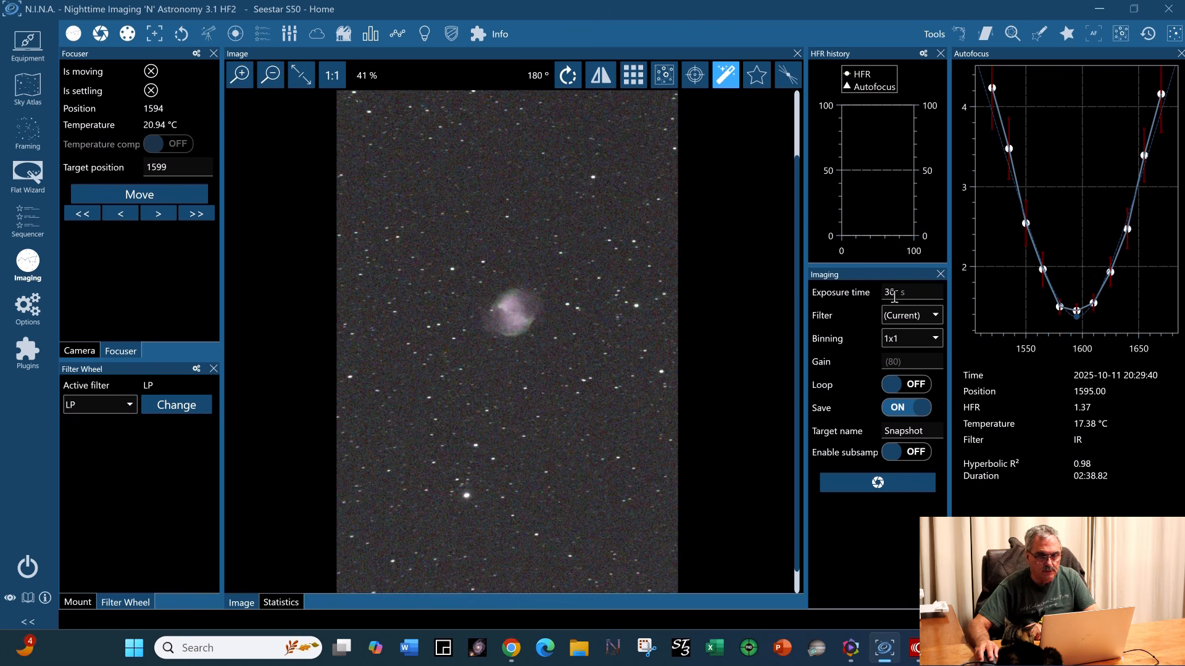
double_click(894, 294)
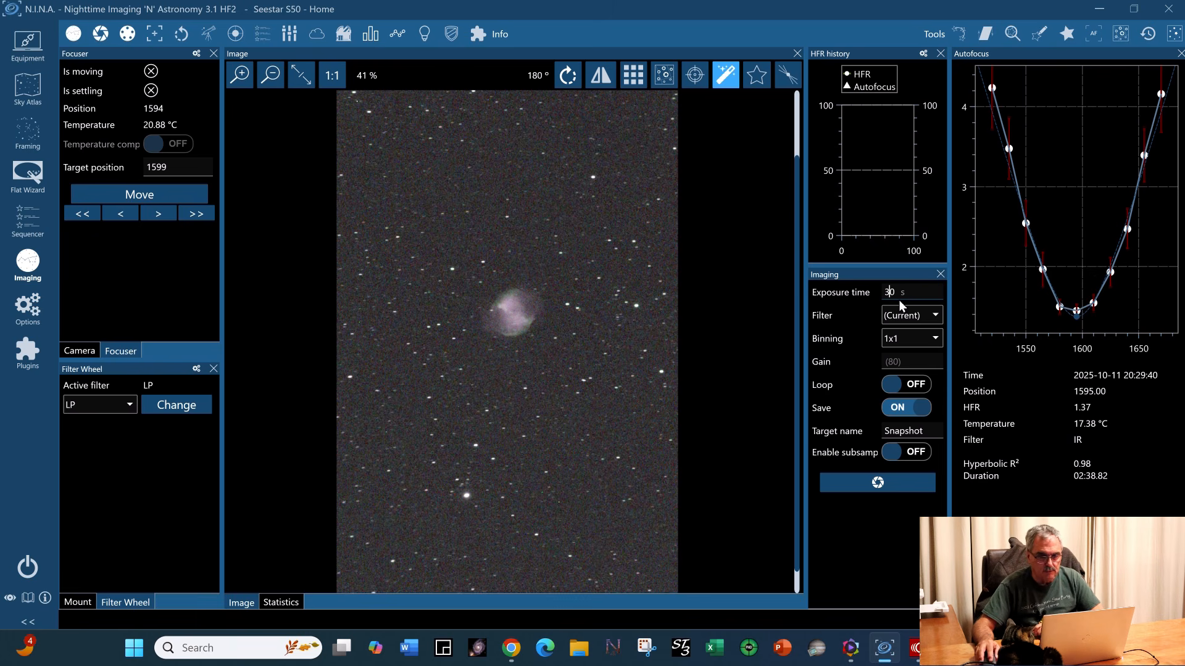
type("40")
left_click(880, 485)
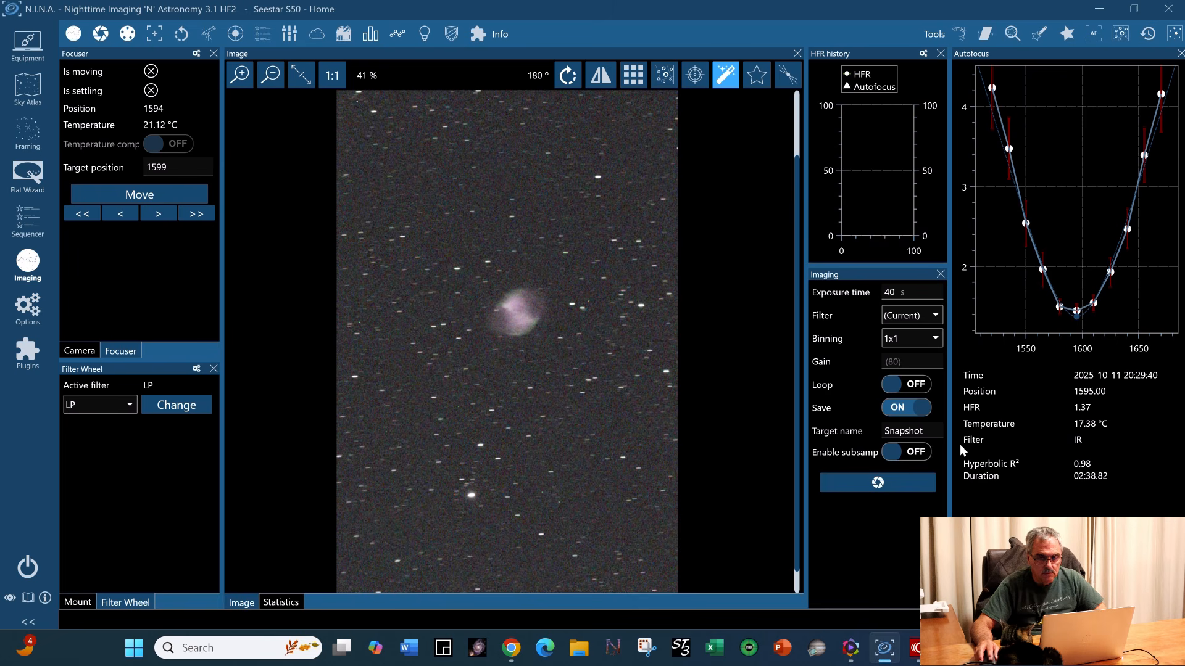
Retake the nebula snapshot with a 20 s exposure and inspect it at 1:1 scale before fitting it back to the view
left_click(894, 292)
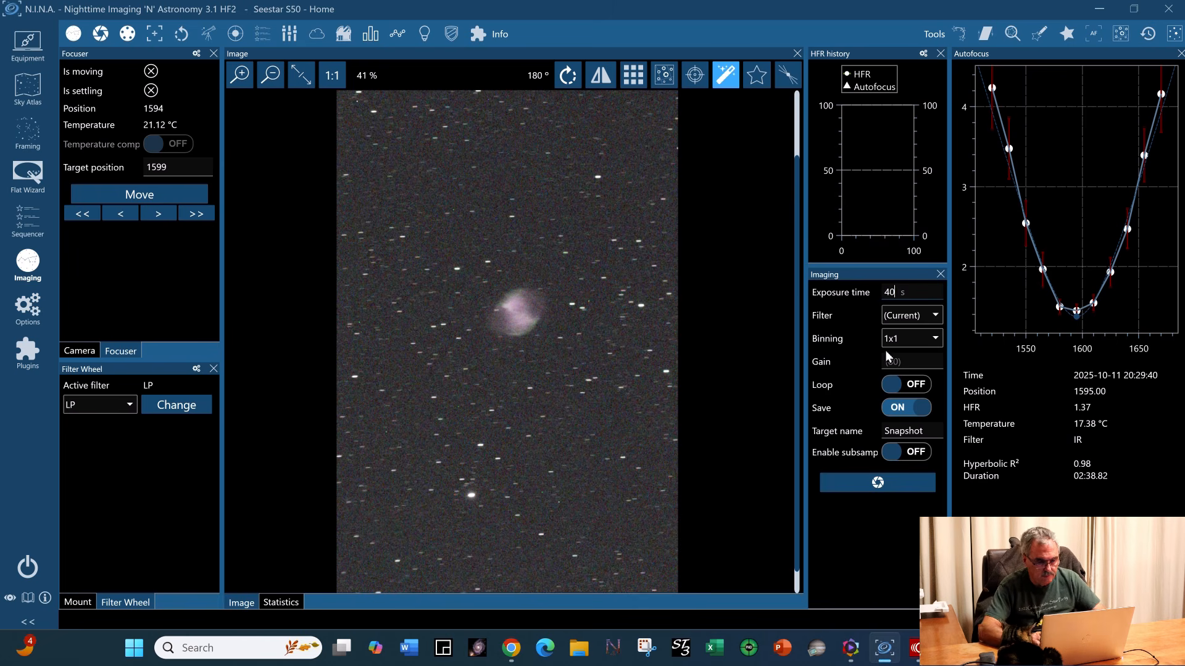
key("BackSpace")
key("BackSpace")
type("20")
left_click(877, 482)
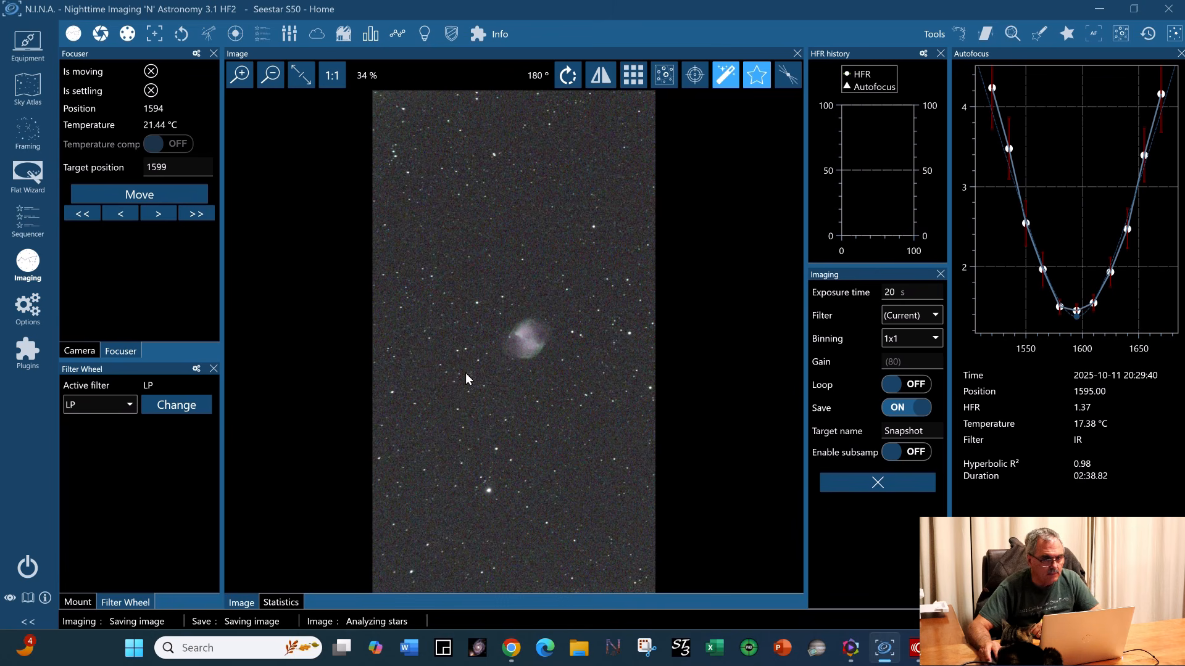
left_click(337, 80)
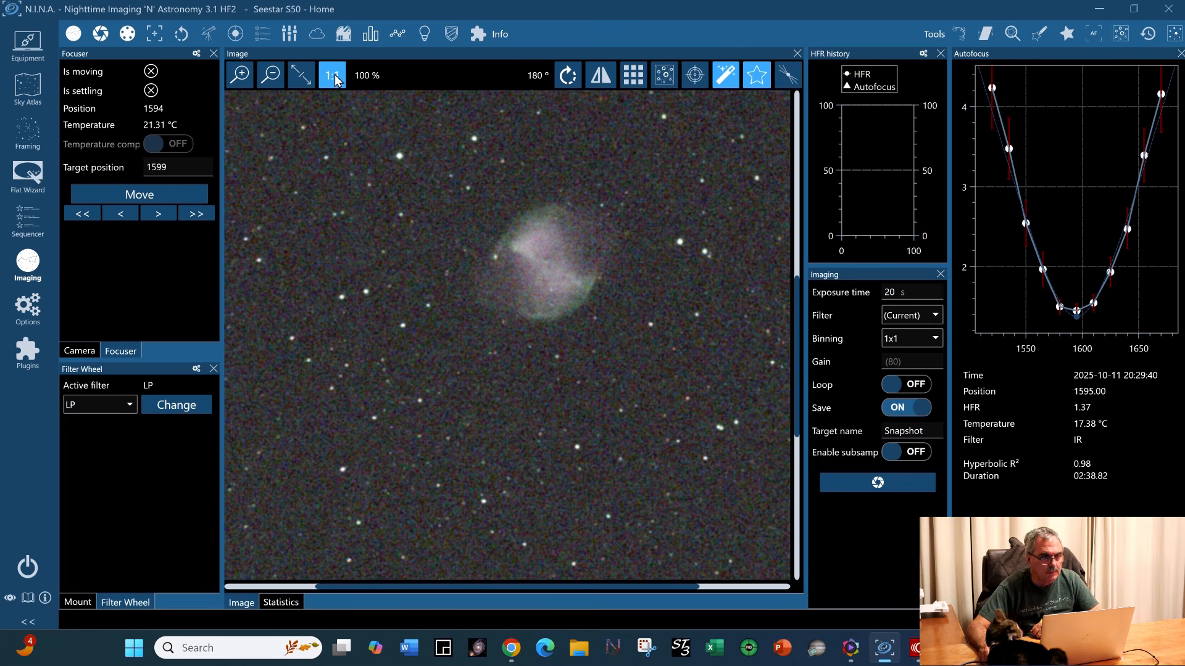
left_click(301, 75)
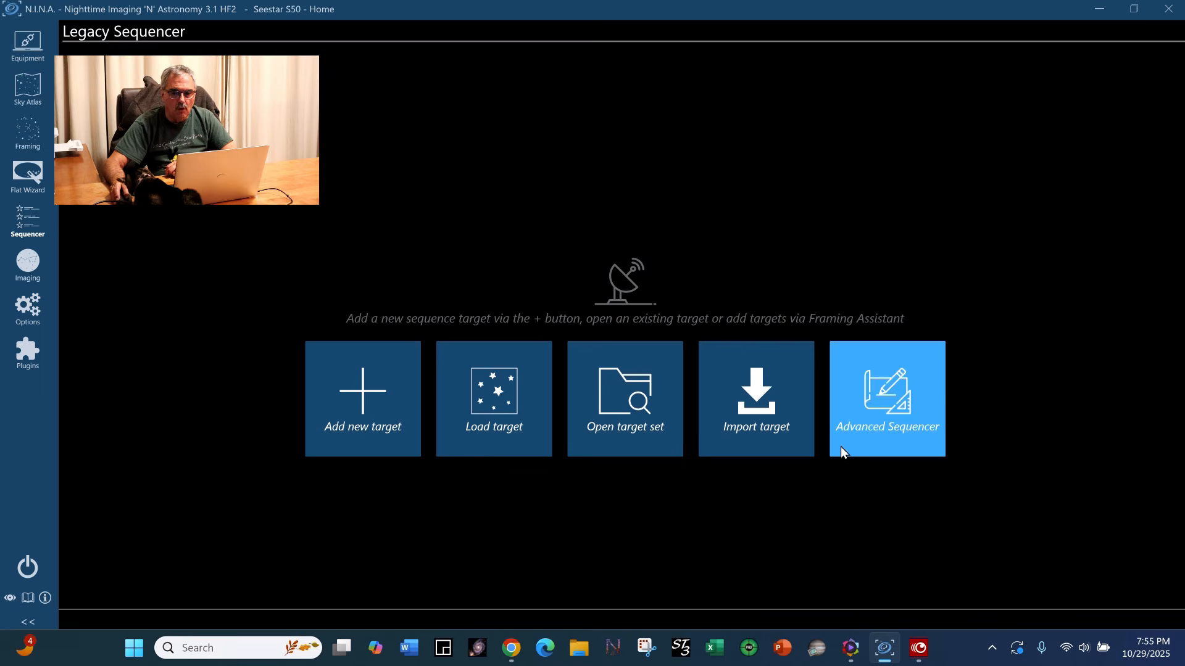
Open the Advanced Sequencer, collapse the Dome and Flat Device instruction groups, and look through the remaining instructions
left_click(906, 412)
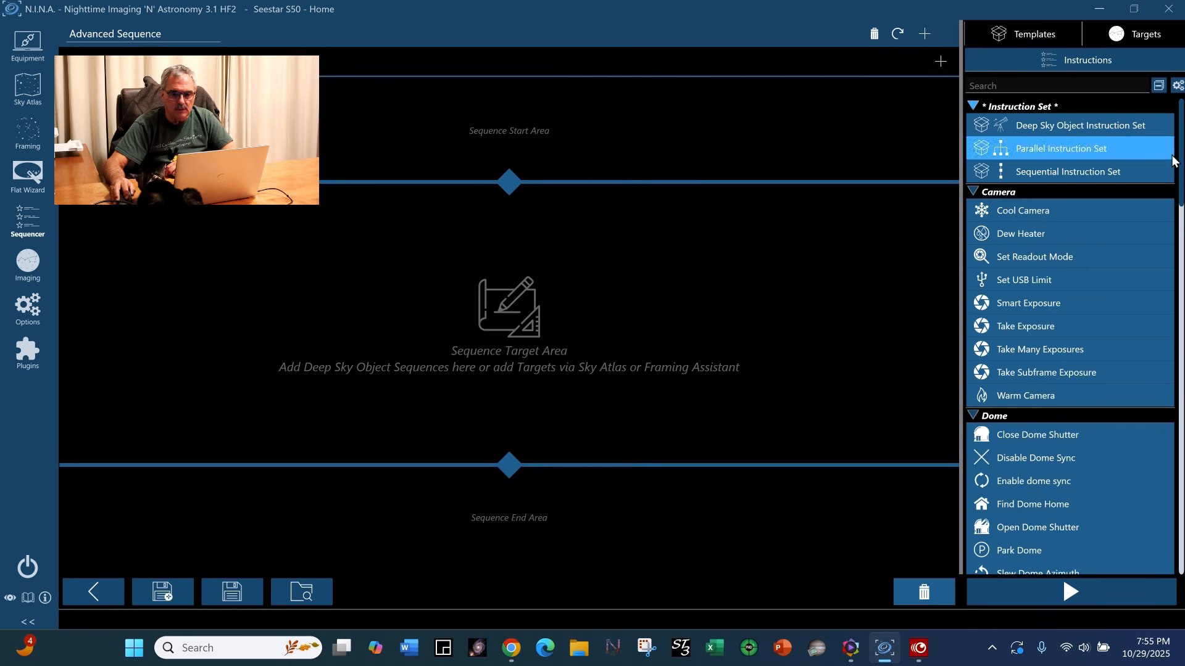
mouse_move(1175, 162)
left_mouse_down()
mouse_move(1180, 196)
mouse_move(1180, 148)
left_mouse_up()
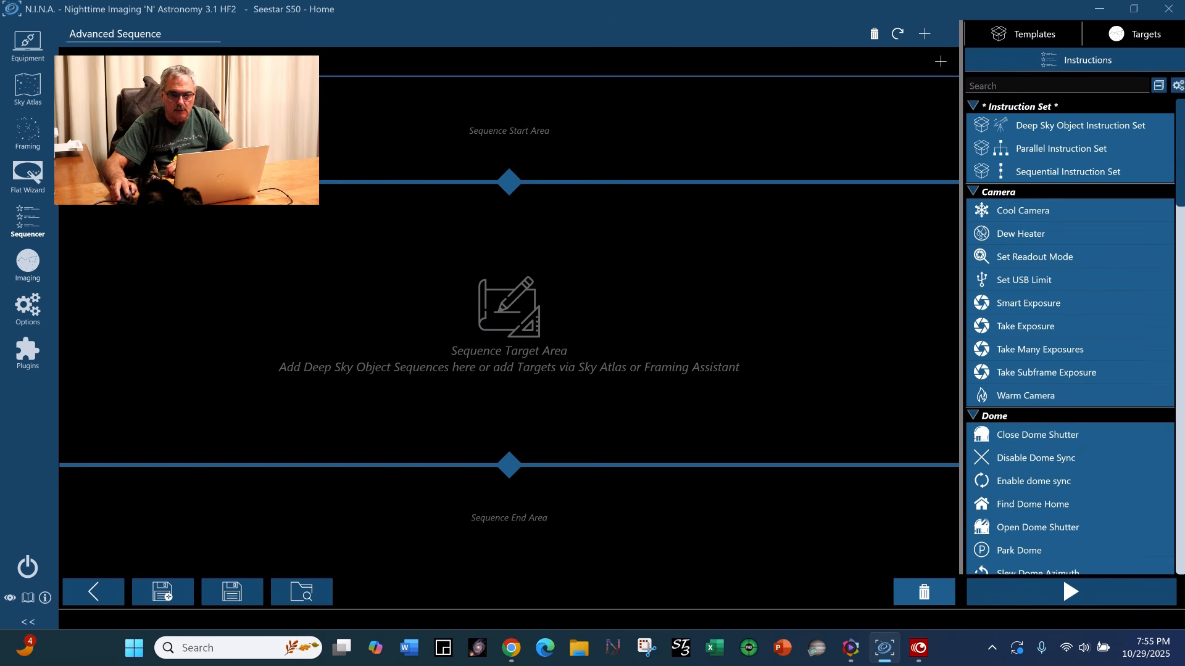
left_click(973, 416)
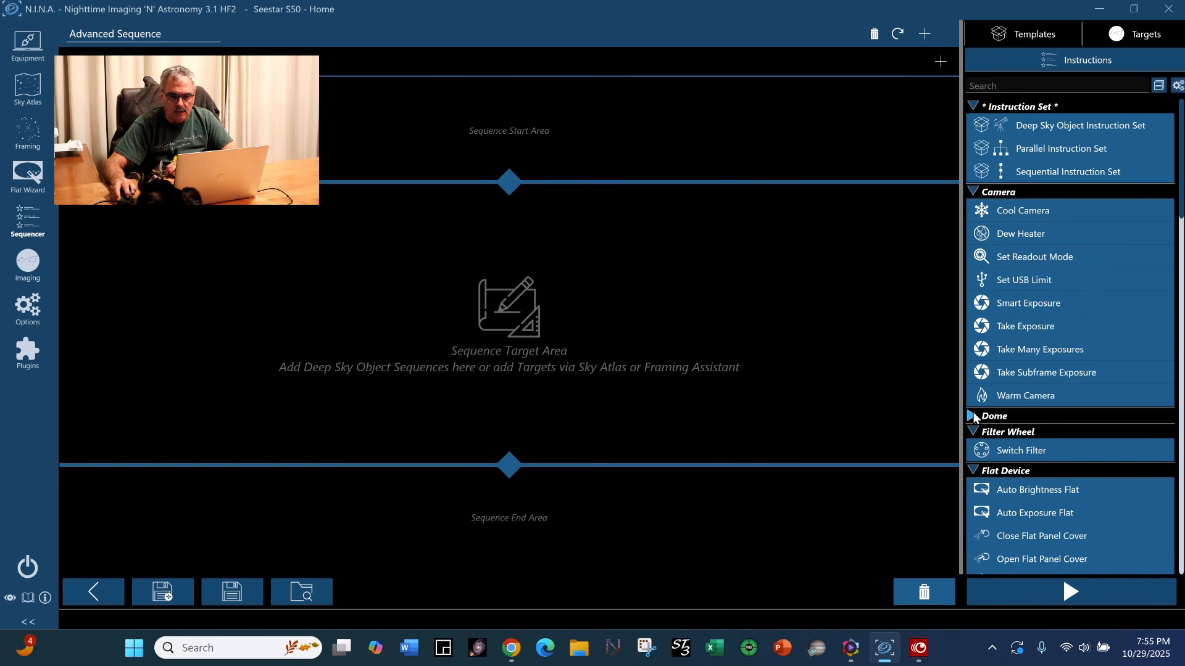
left_click(973, 471)
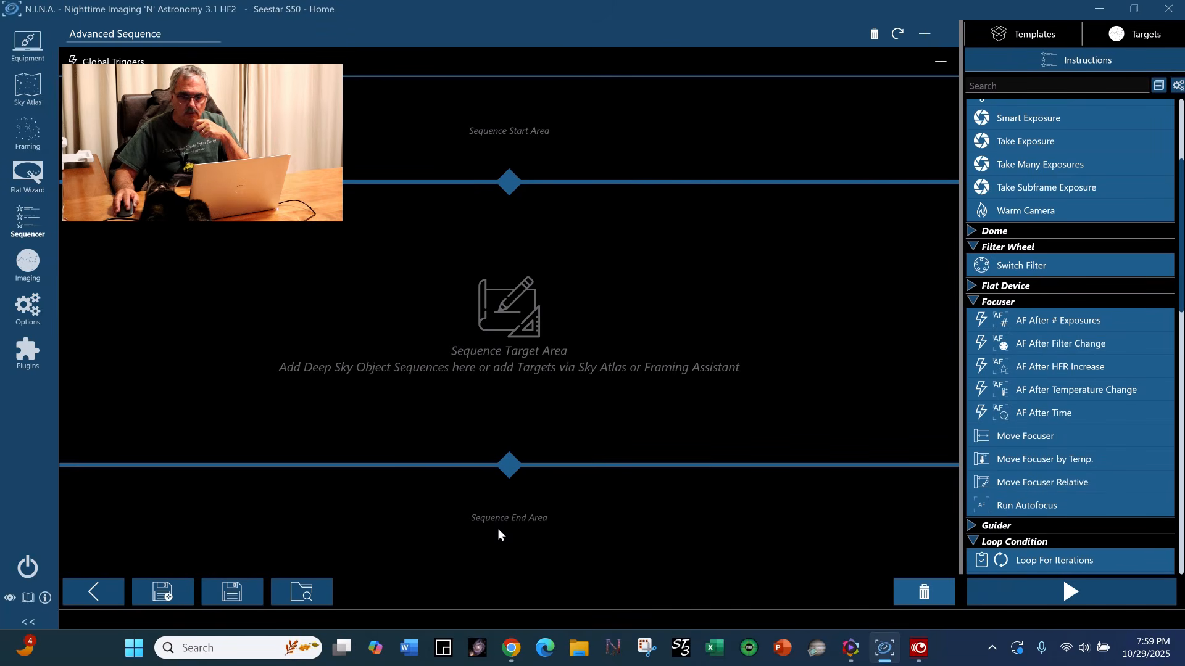
left_click_drag(1181, 286, 1181, 224)
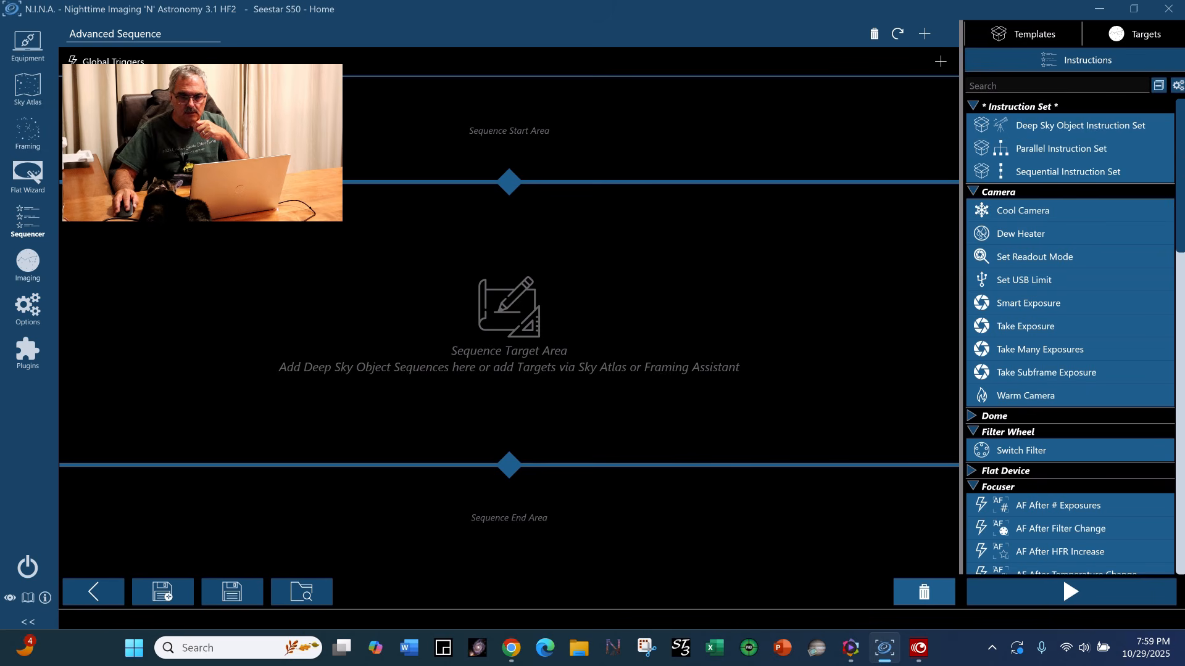
mouse_move(1181, 159)
left_mouse_down()
mouse_move(1181, 478)
mouse_move(1181, 165)
left_mouse_up()
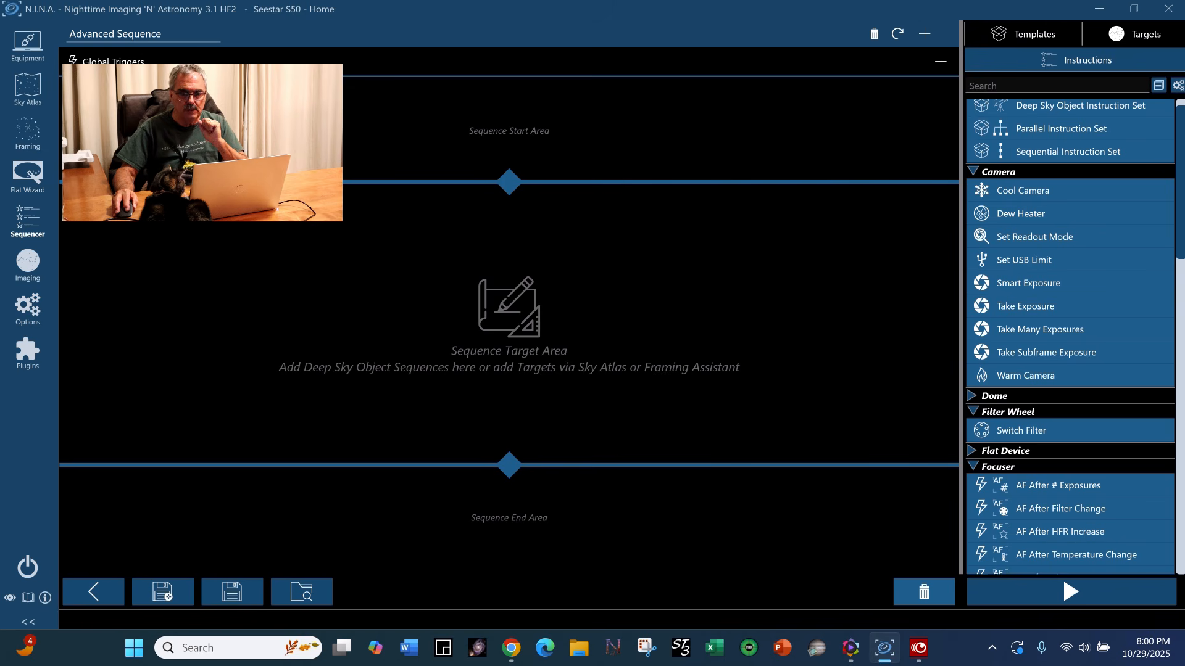
mouse_move(1180, 169)
left_mouse_down()
mouse_move(1177, 204)
mouse_move(1179, 160)
left_mouse_up()
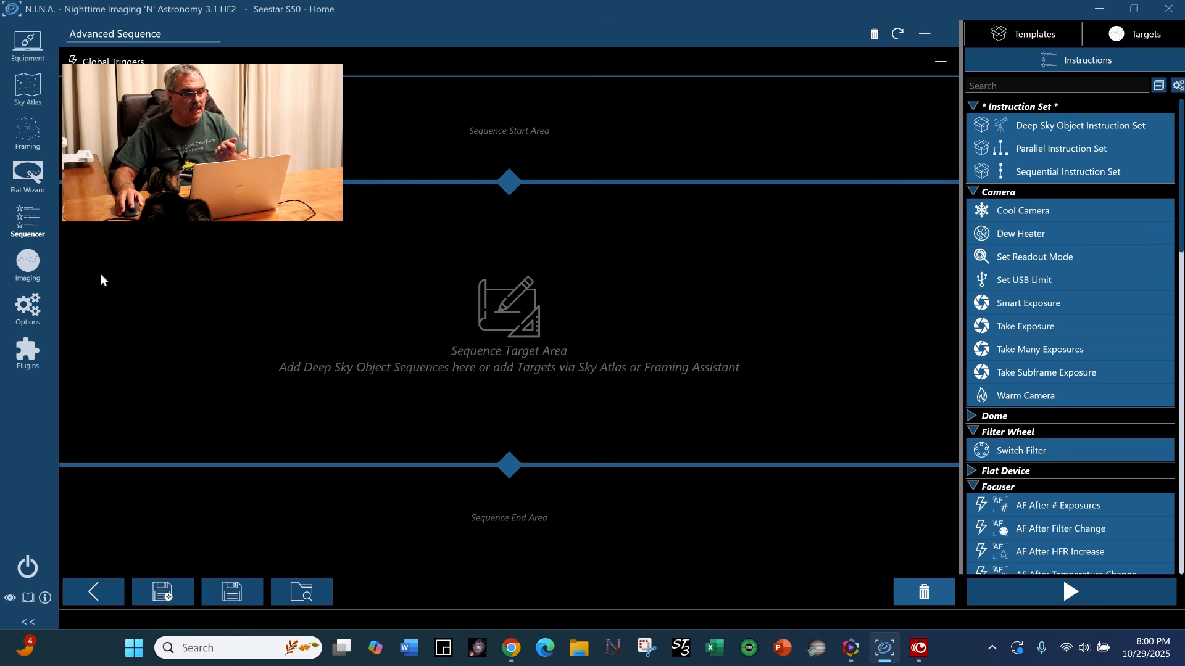